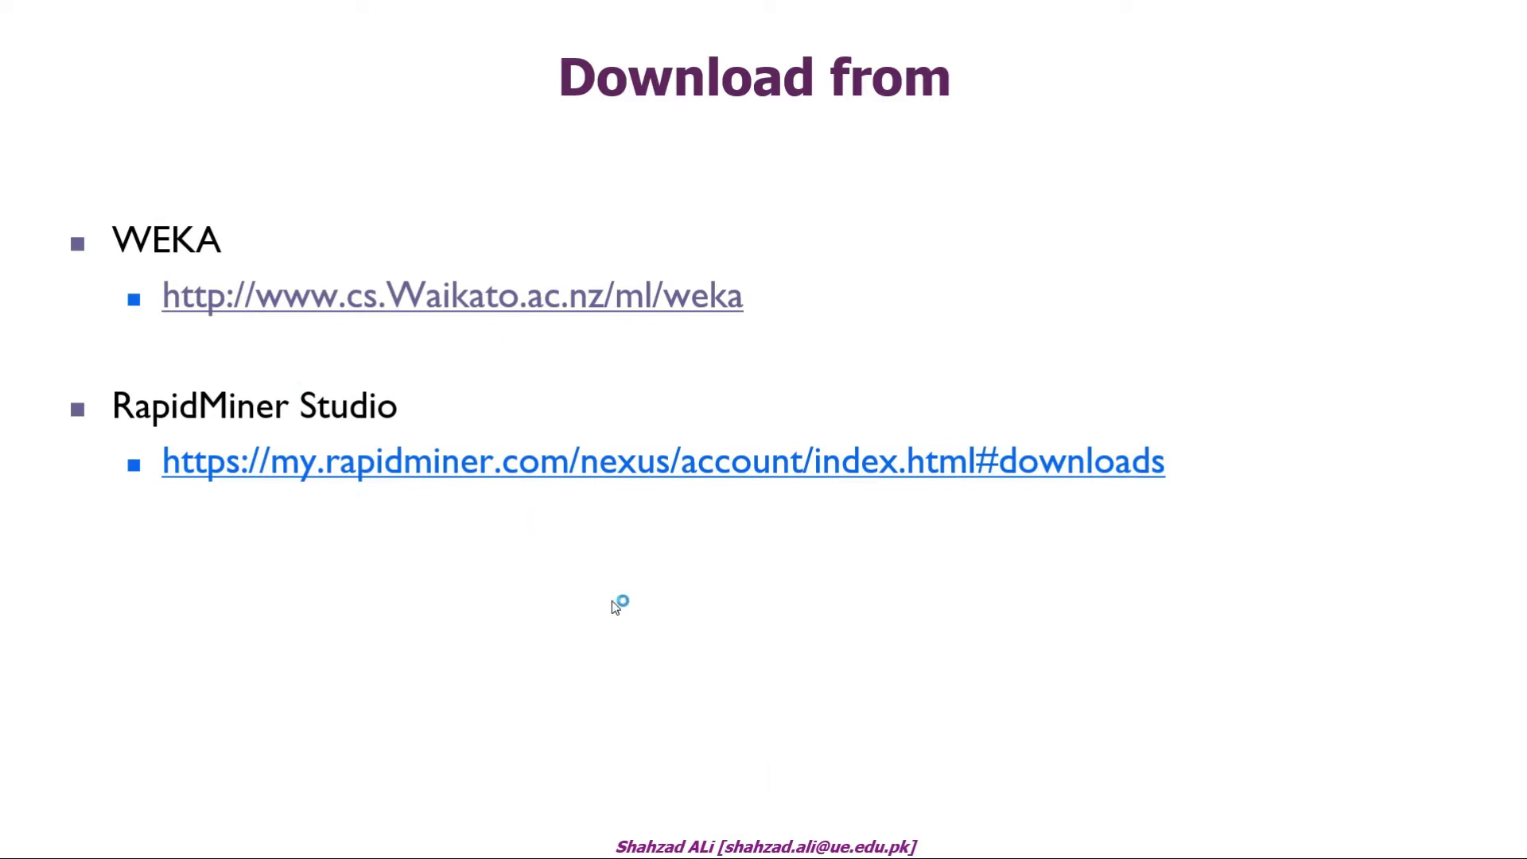
Leave the slideshow and start a new blank process in RapidMiner Studio from the welcome window
key("Escape")
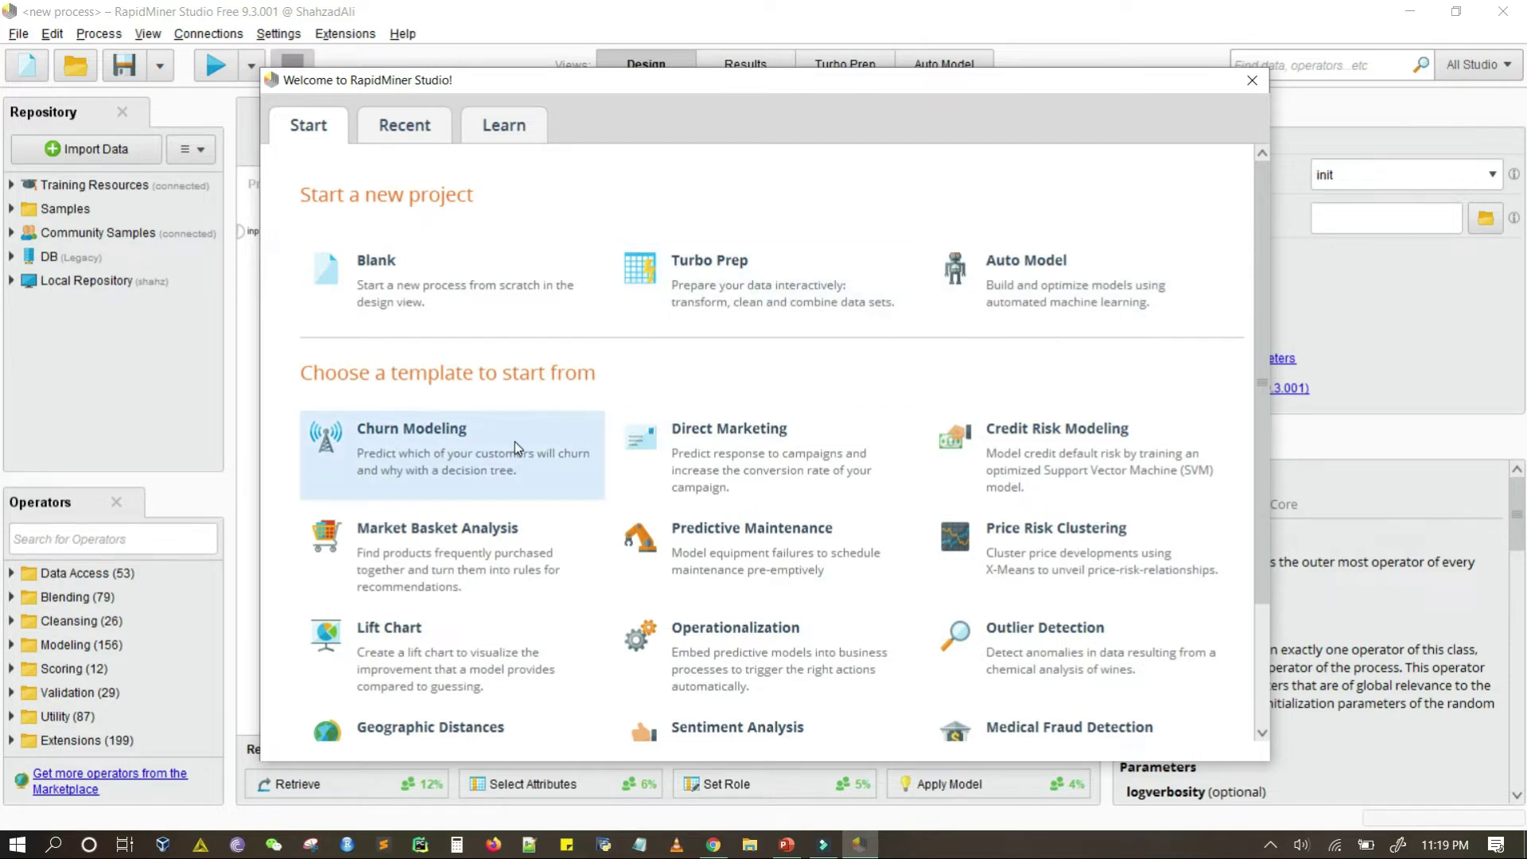
scroll(513, 442, "down", 3)
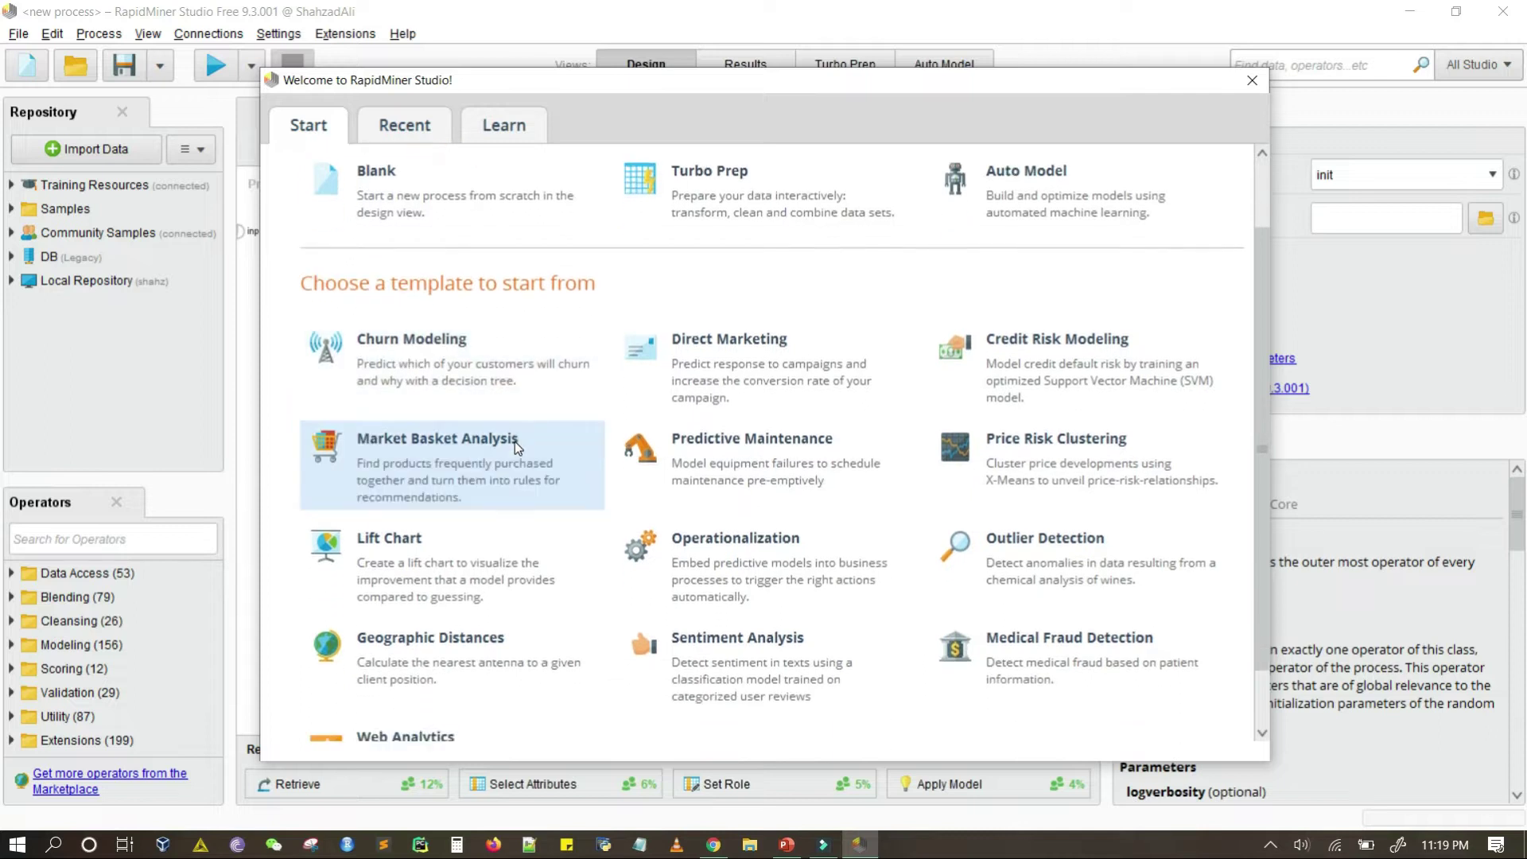
scroll(514, 441, "down", 1)
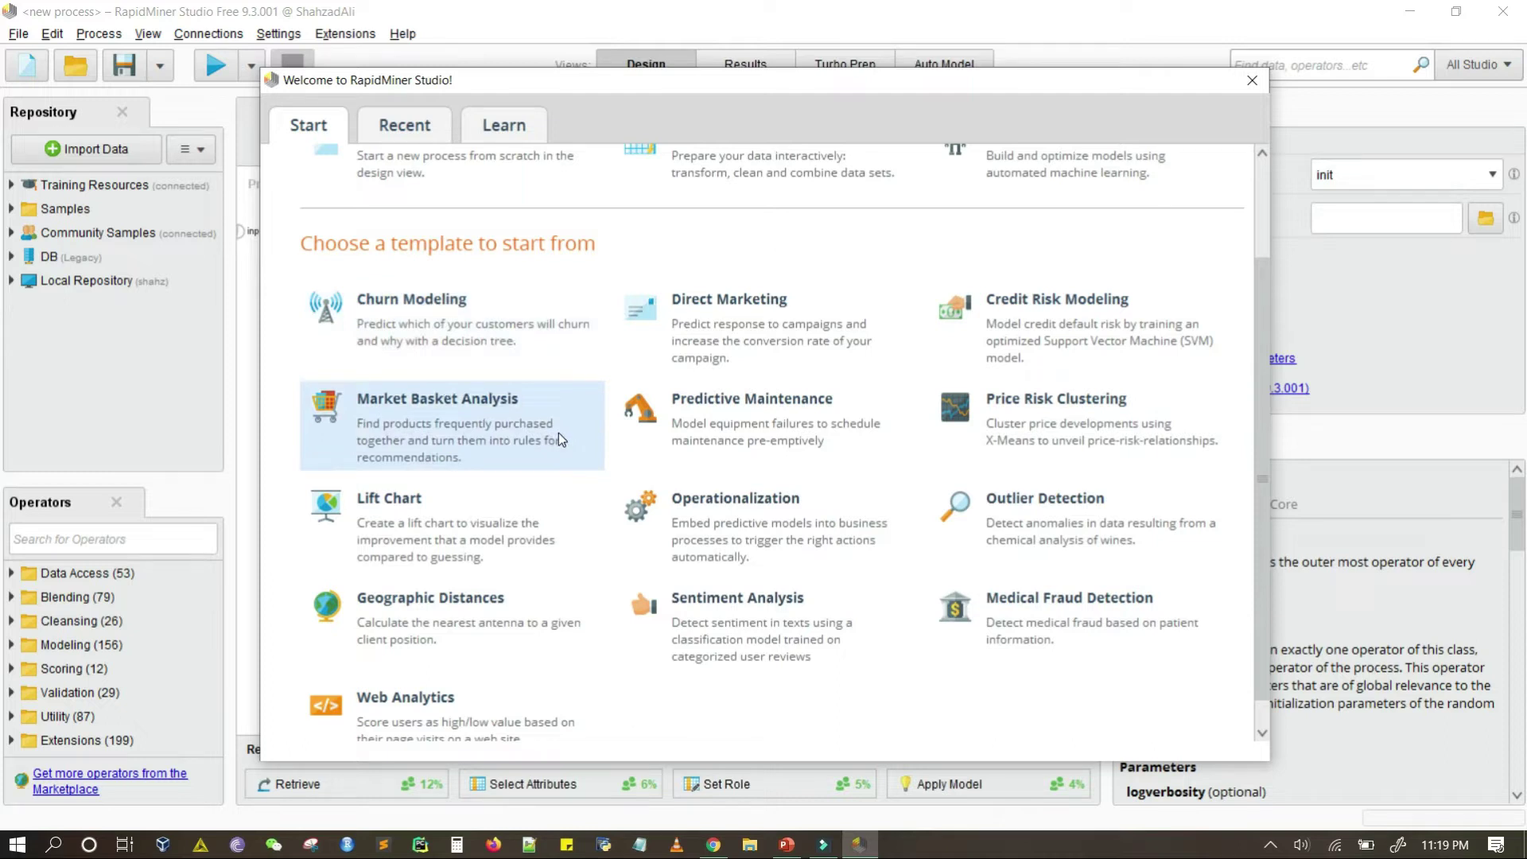
scroll(770, 407, "up", 3)
left_click(433, 280)
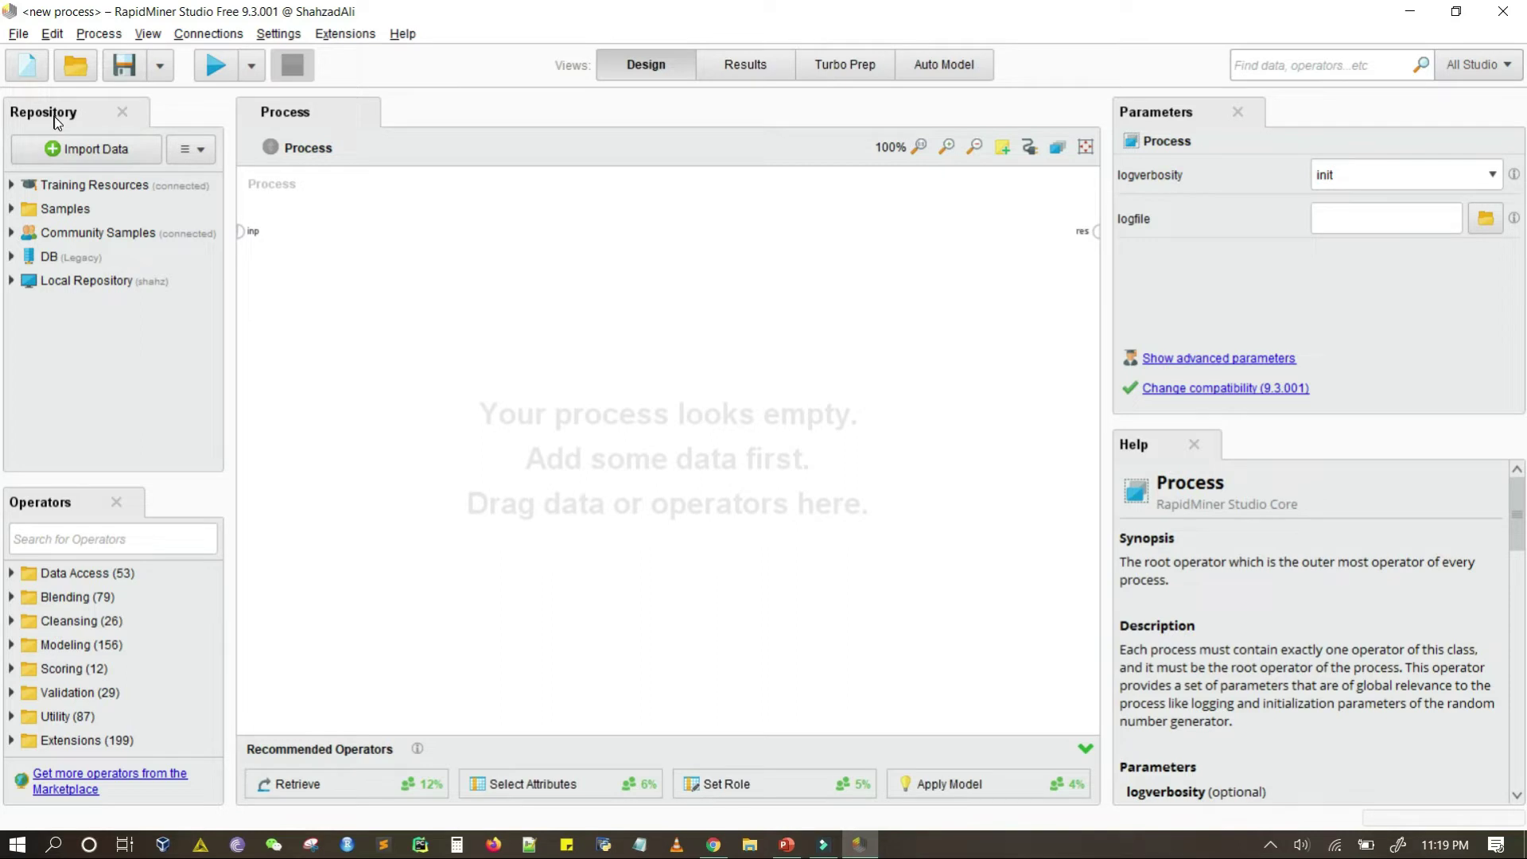
Examine the contents of the Samples folder and the Local Repository, collapsing each one again
left_click(14, 211)
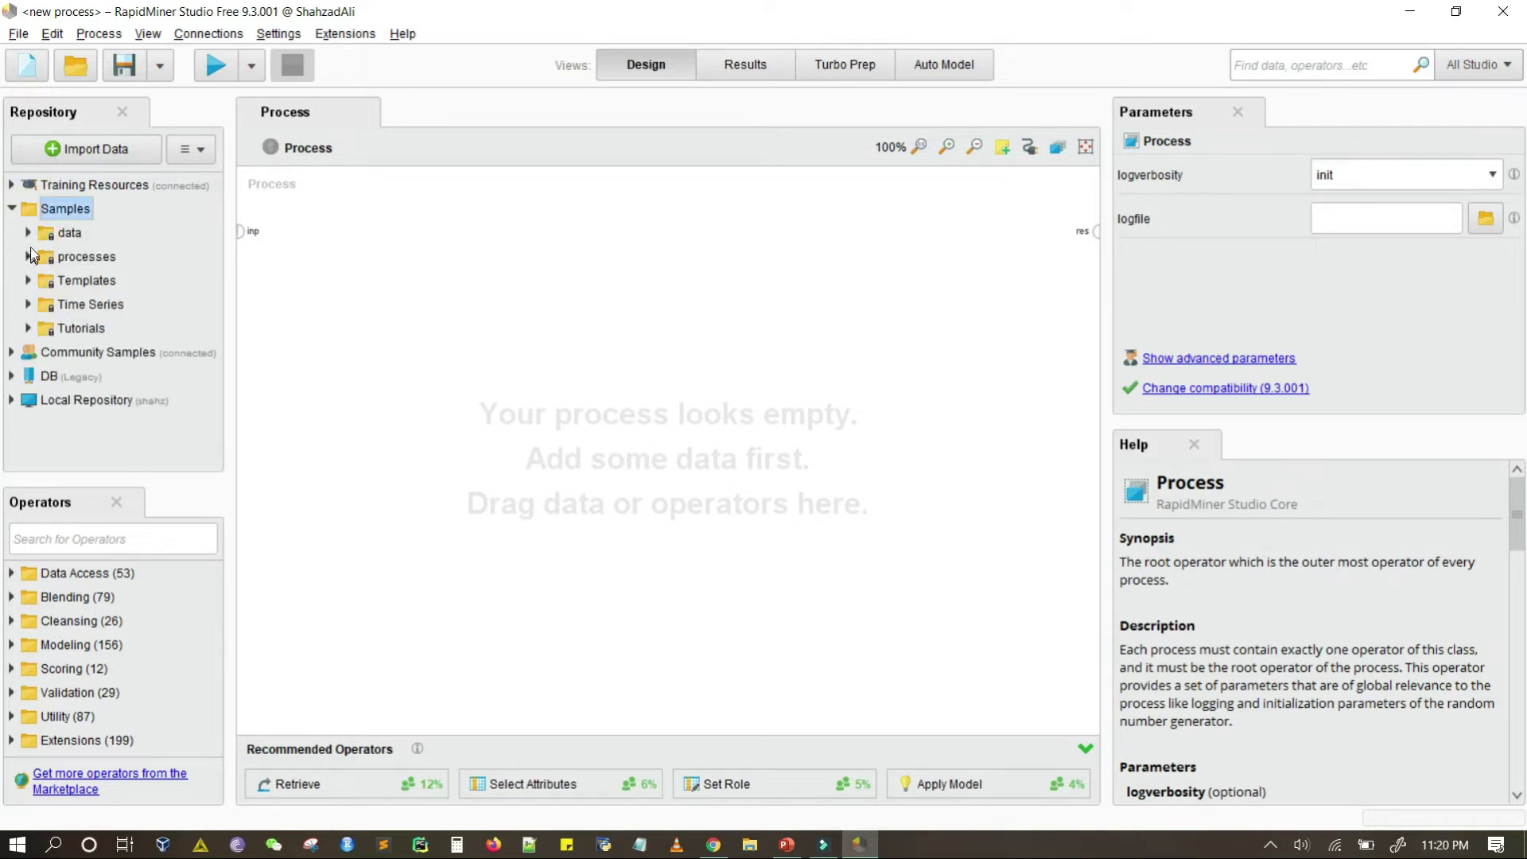
left_click(12, 208)
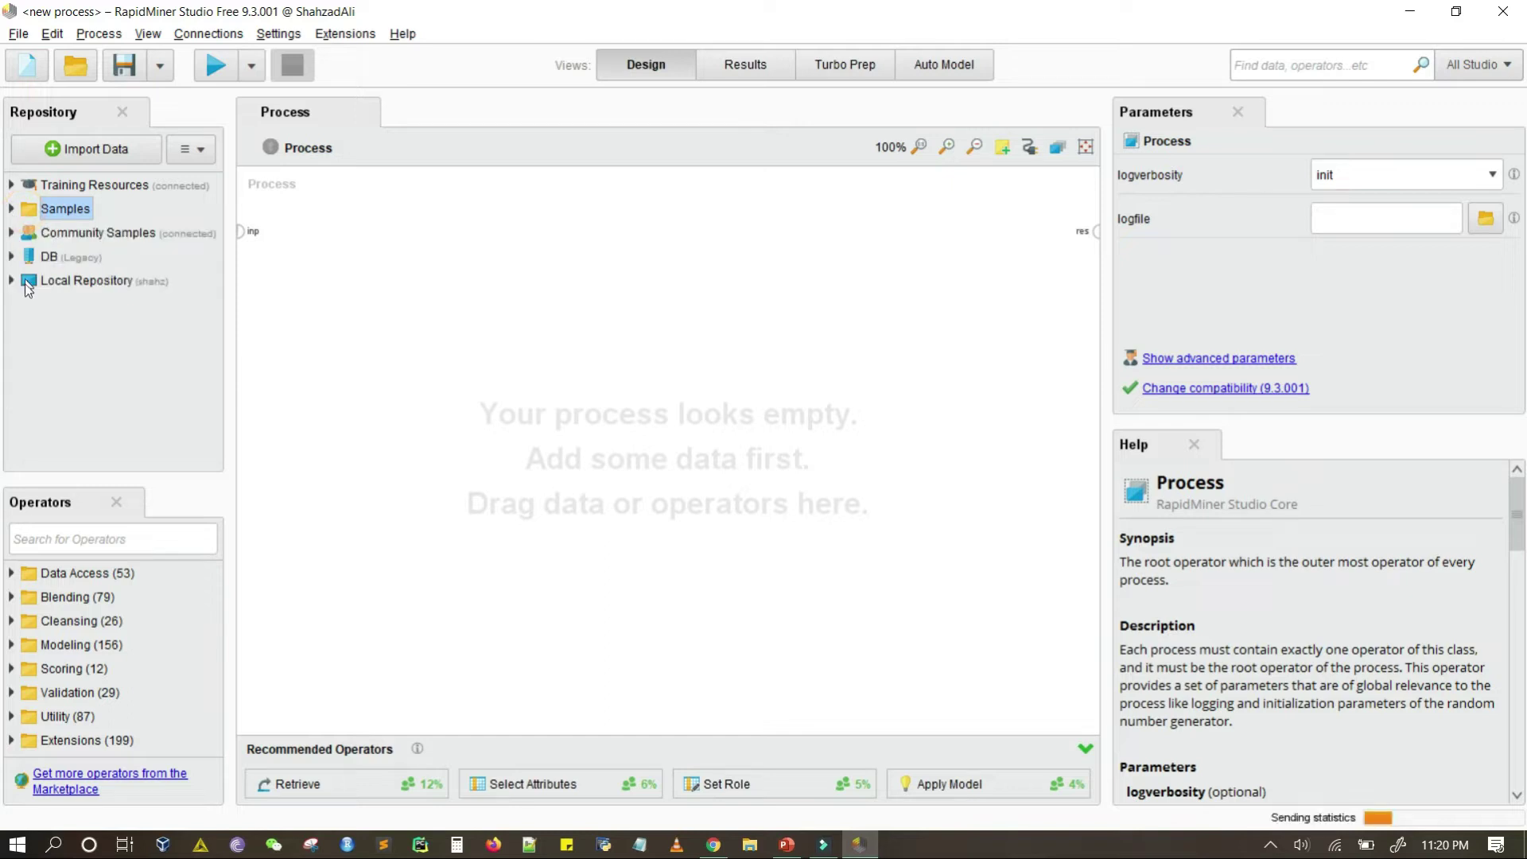
left_click(11, 281)
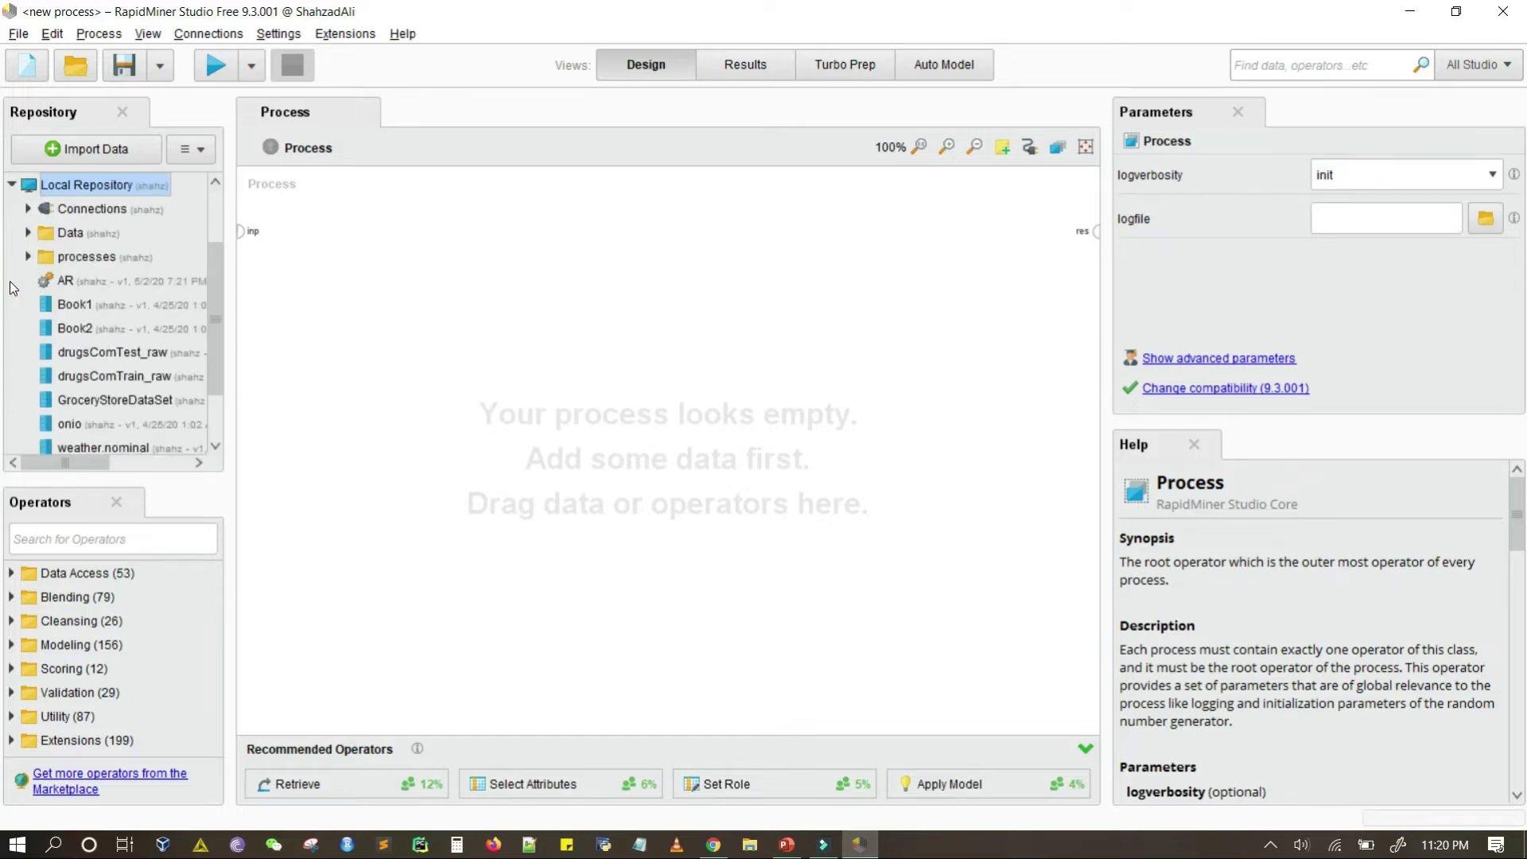
left_click(14, 186)
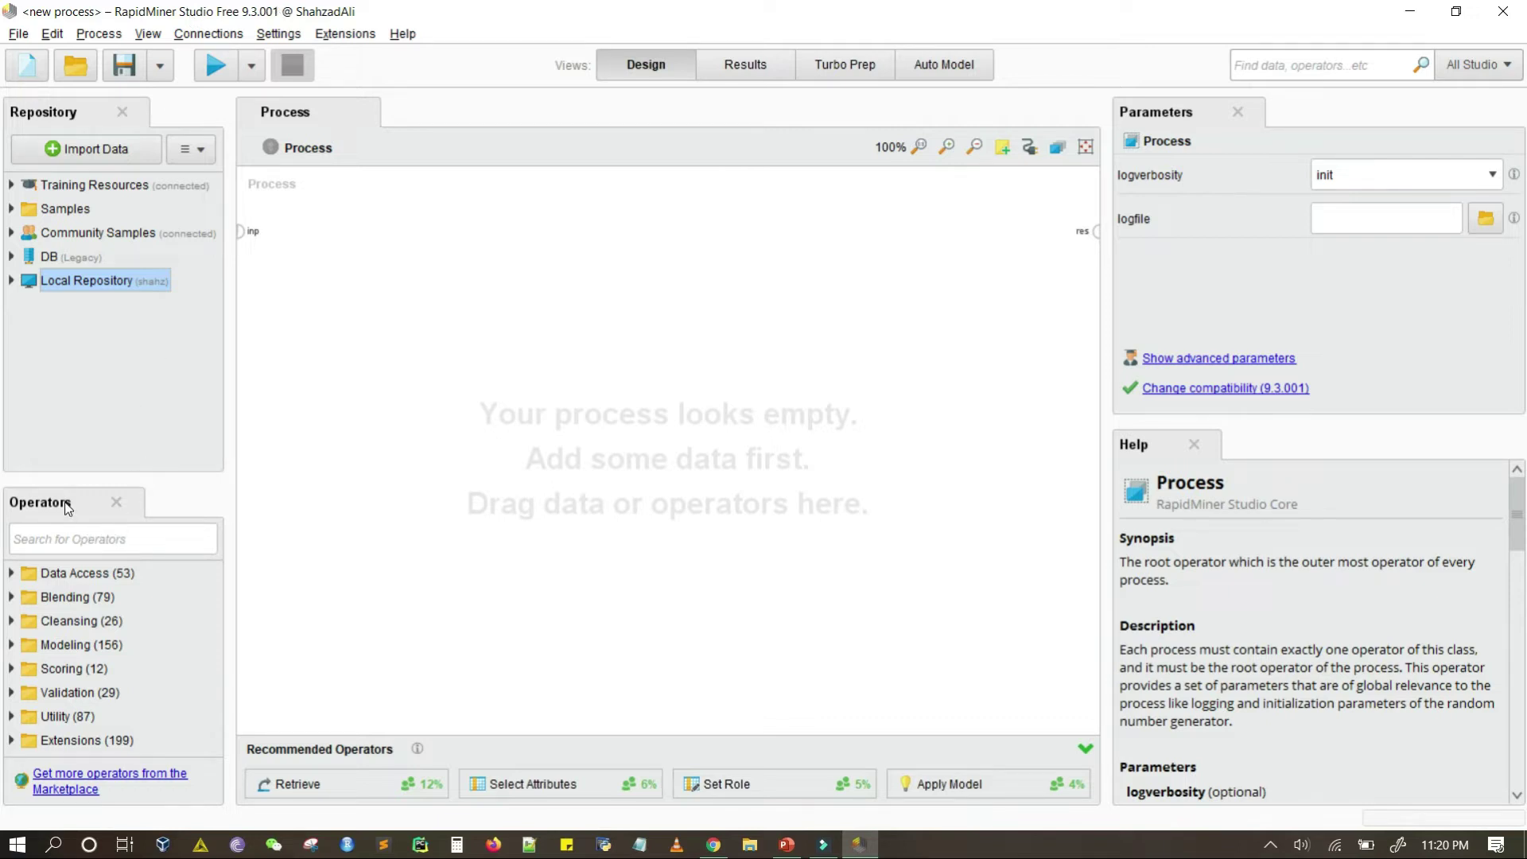
Examine the Data Access operator group, including its Cloud Storage, Applications and Database subgroups
left_click(54, 537)
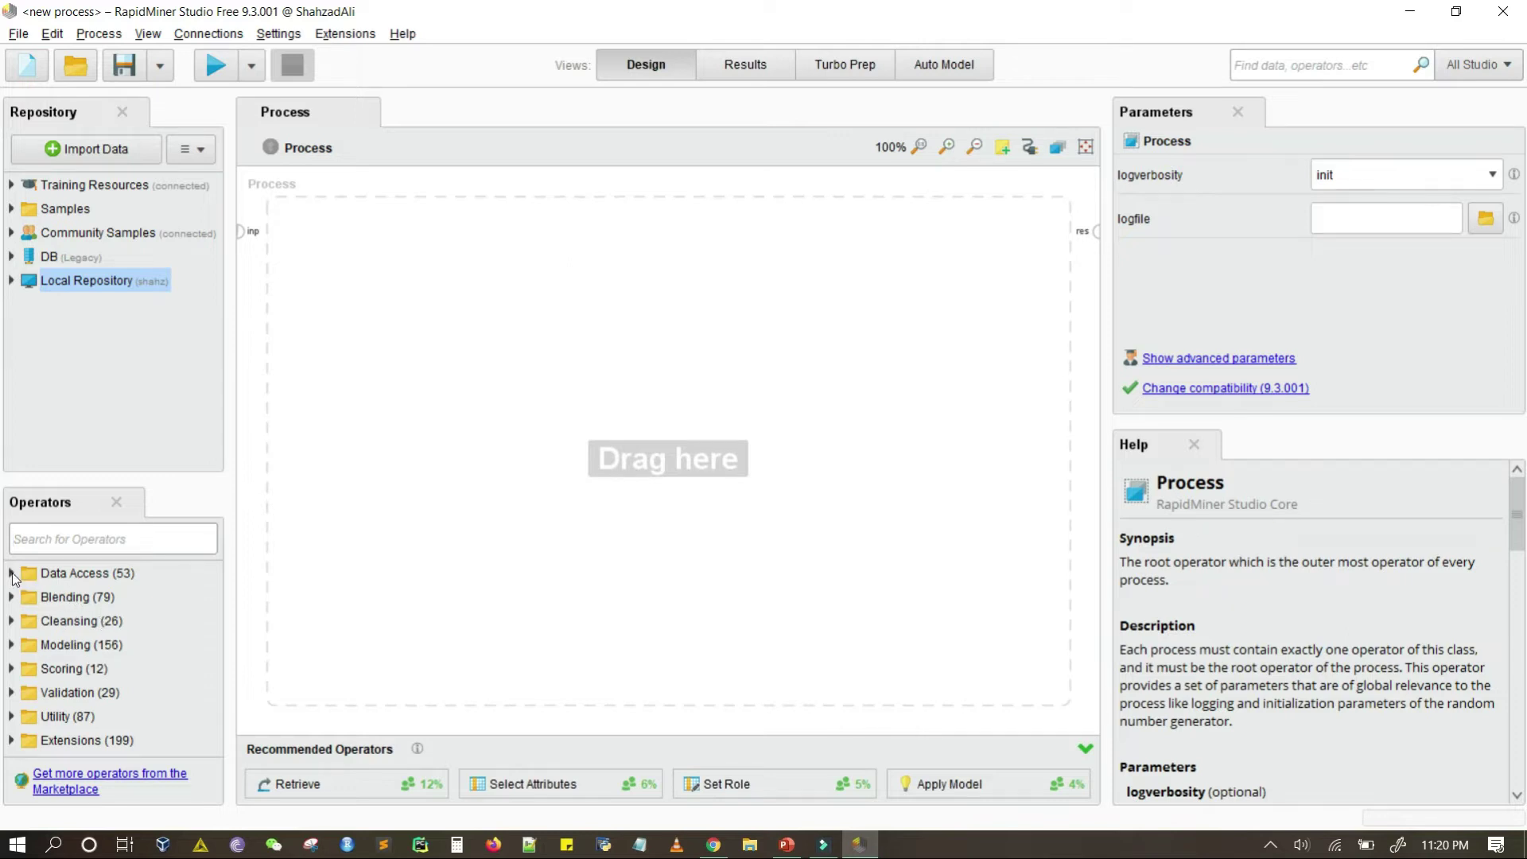
left_click(12, 573)
scroll(107, 652, "down", 5)
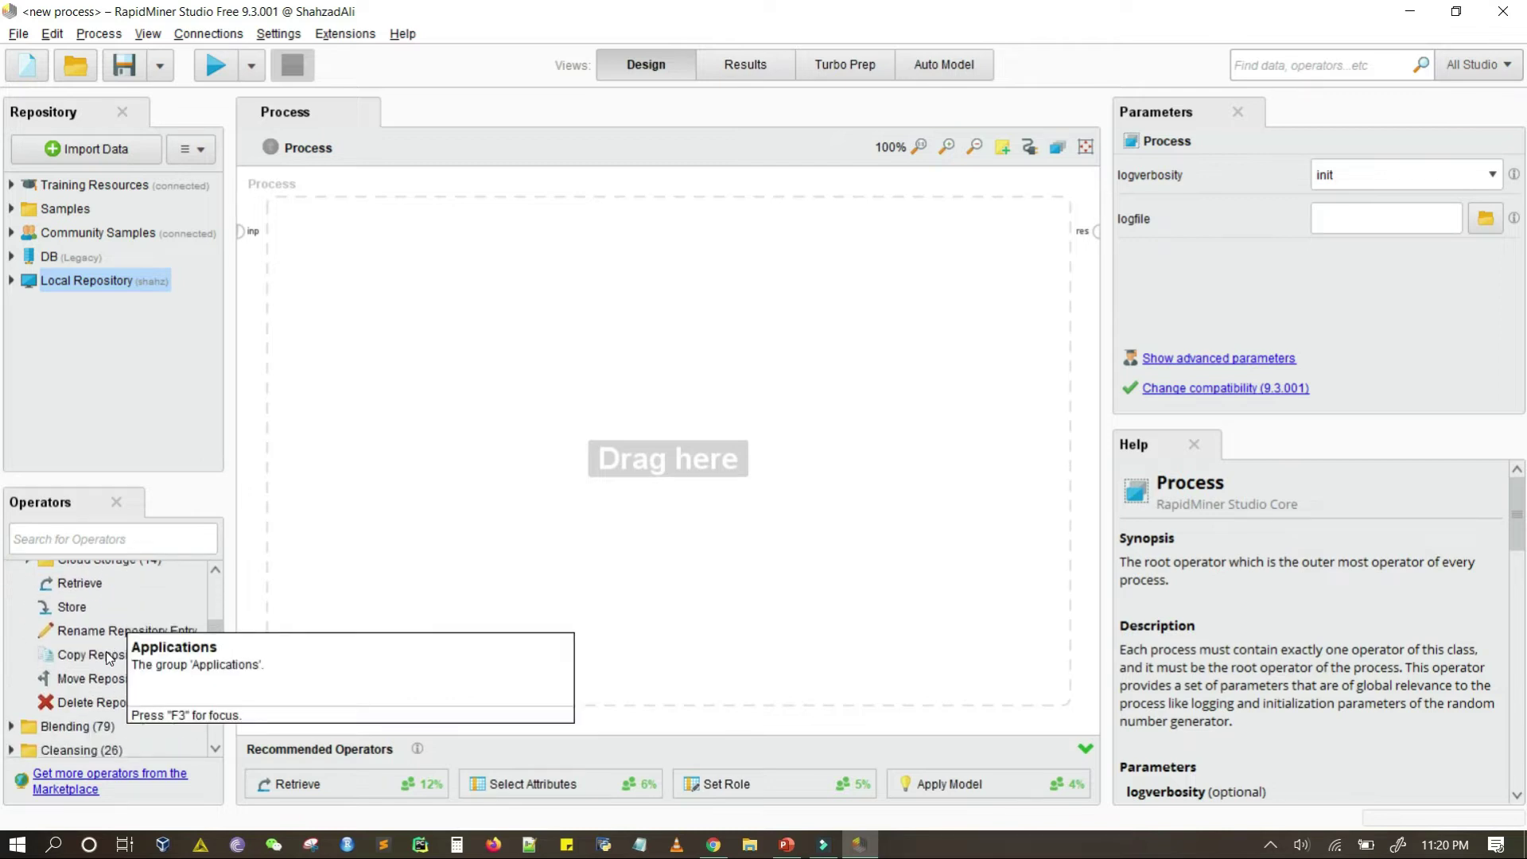
scroll(109, 657, "up", 3)
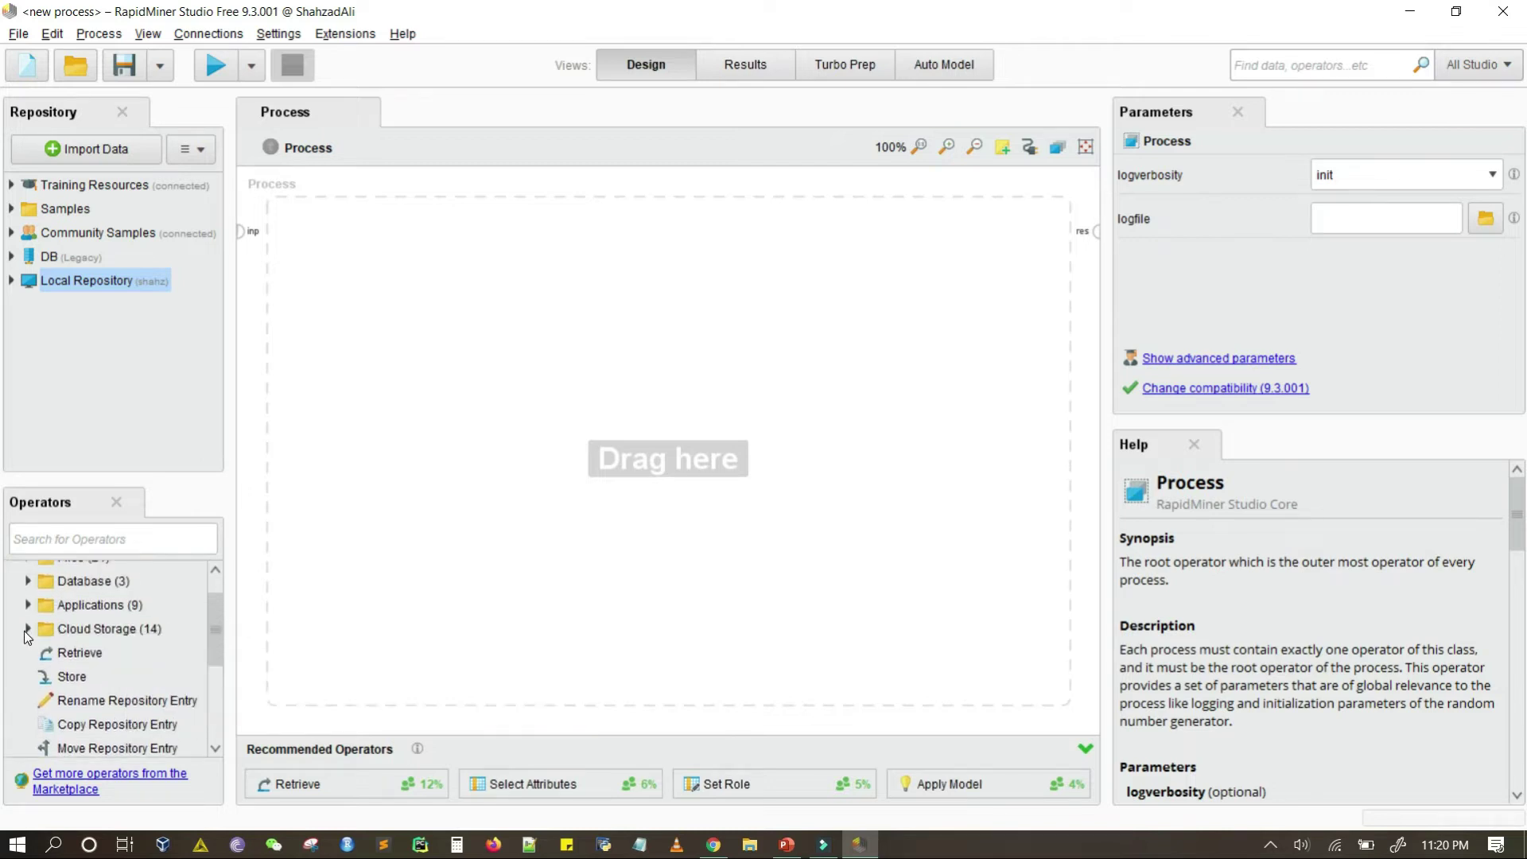
left_click(27, 630)
left_click(28, 609)
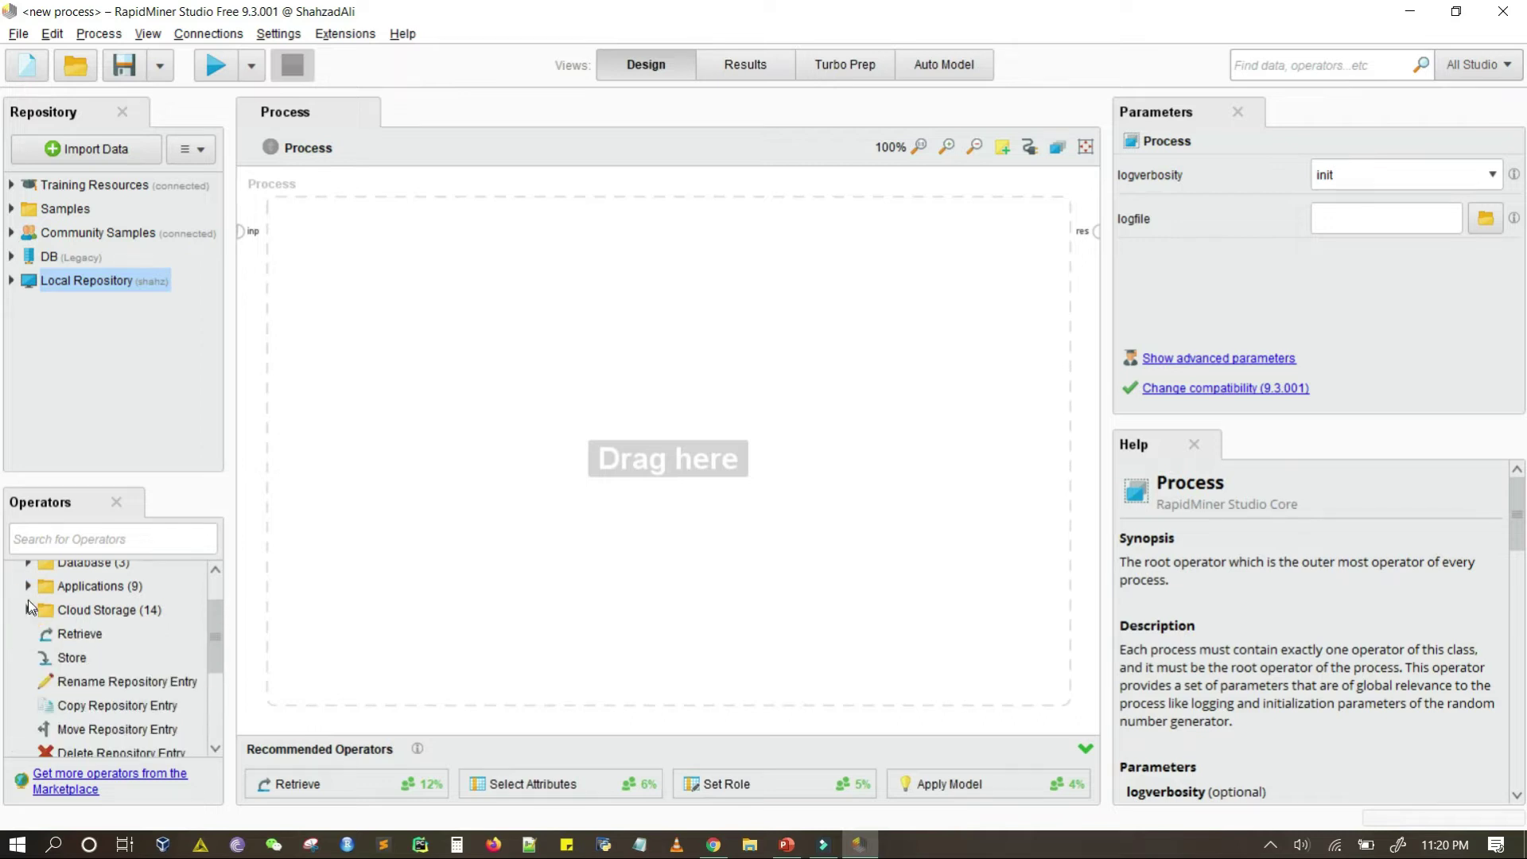
left_click(28, 586)
left_click(28, 589)
scroll(29, 603, "up", 1)
left_click(29, 602)
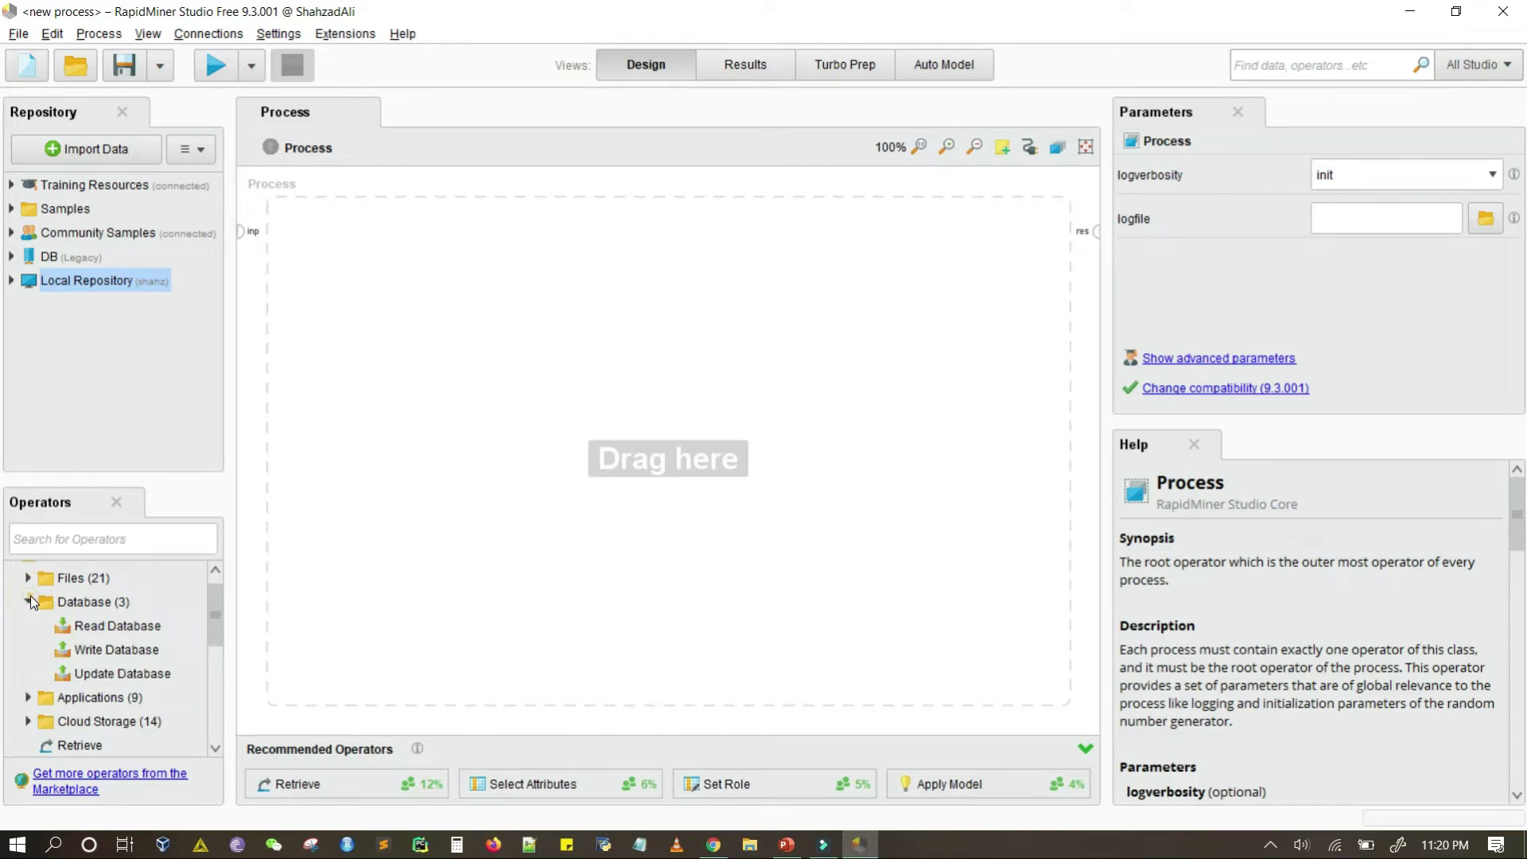
left_click(29, 602)
Examine the Read and Write file operators in the Files subgroup of Data Access
left_click(29, 578)
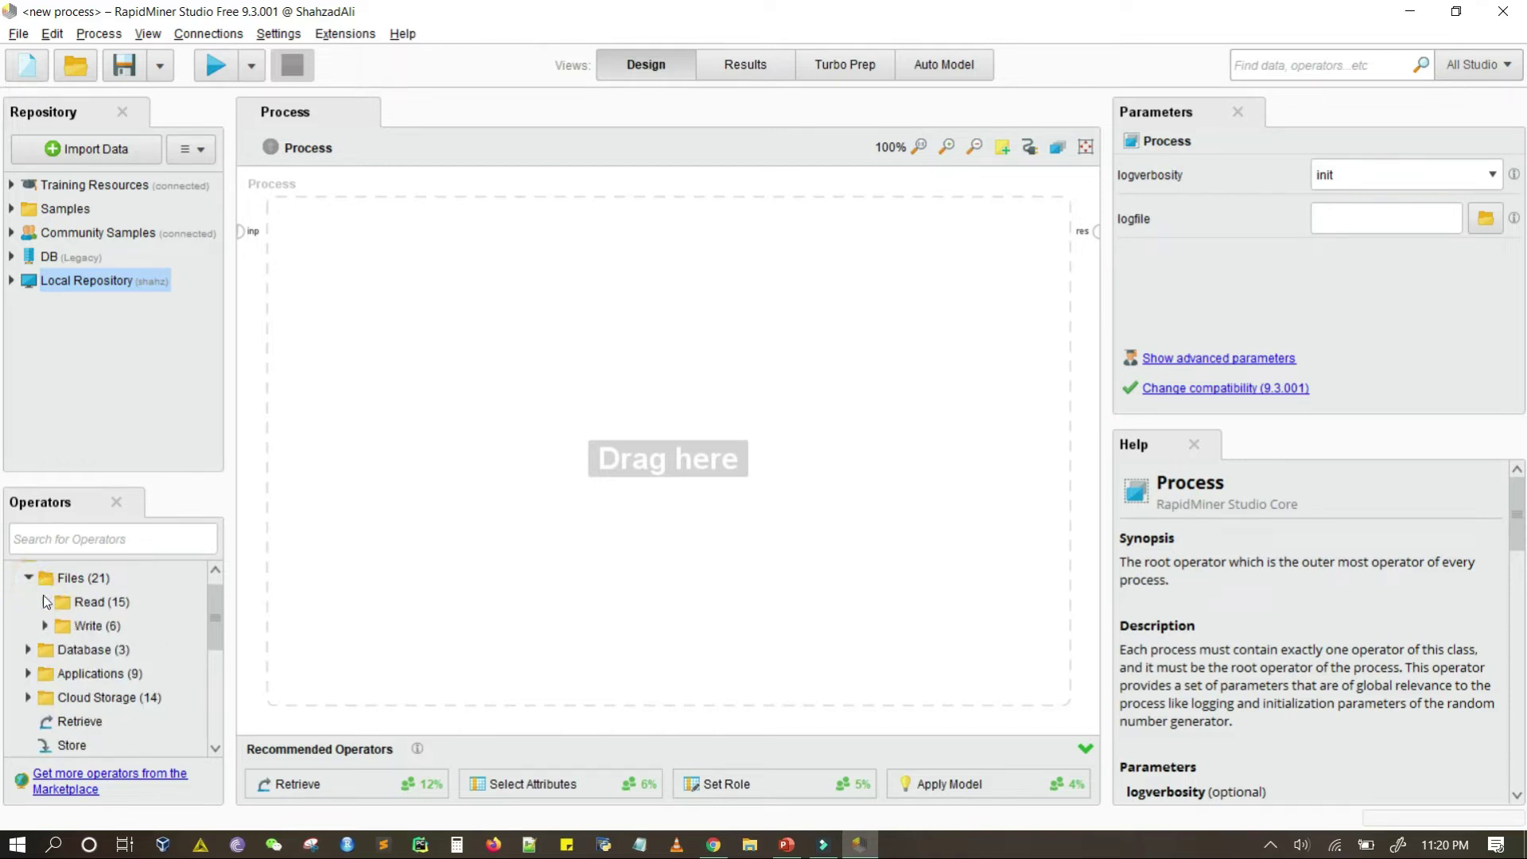
left_click(44, 601)
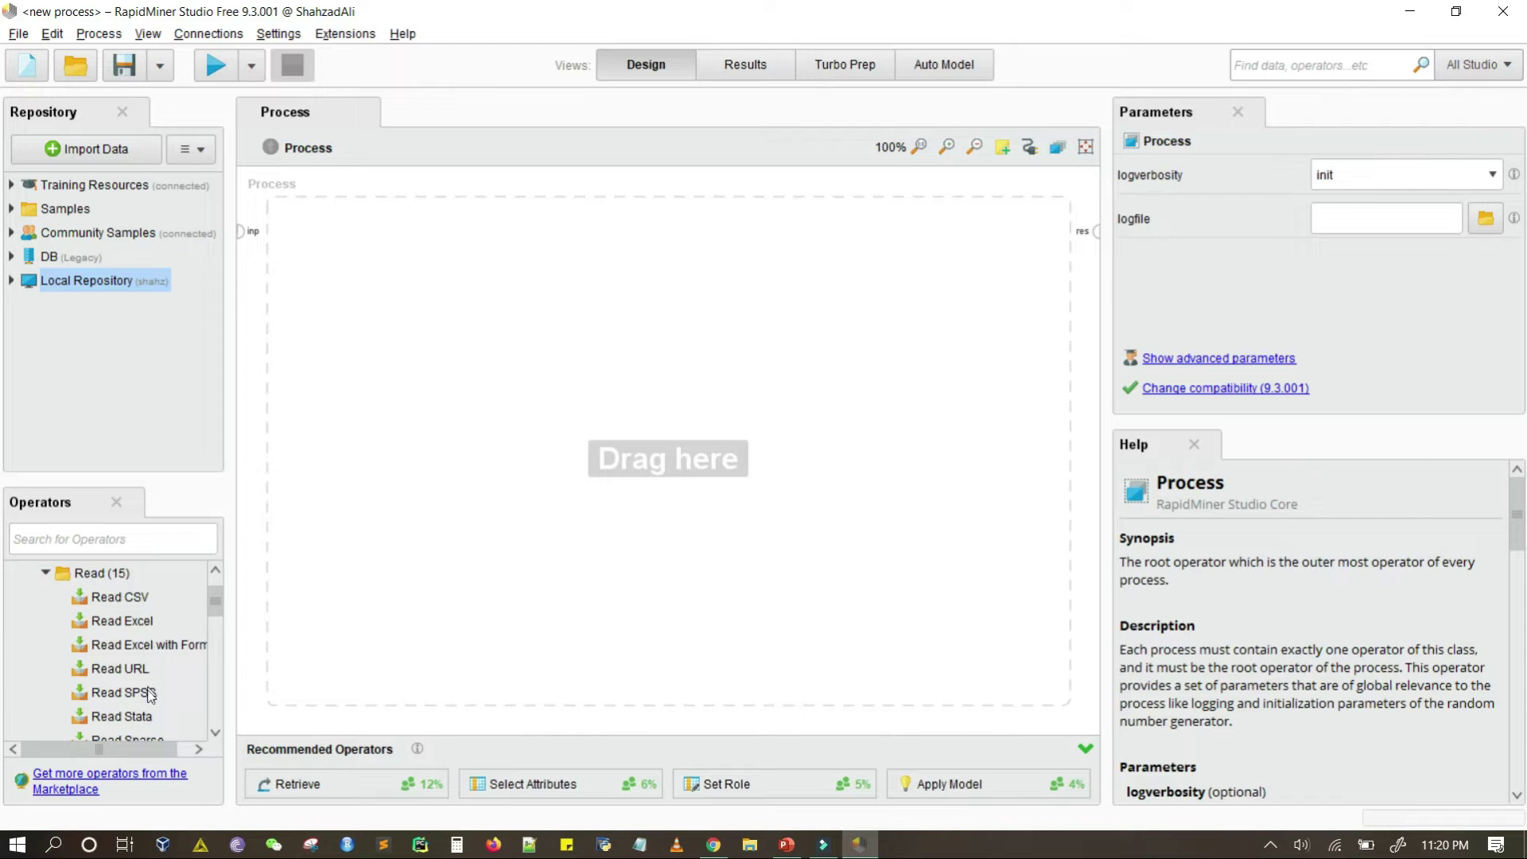
left_click(46, 574)
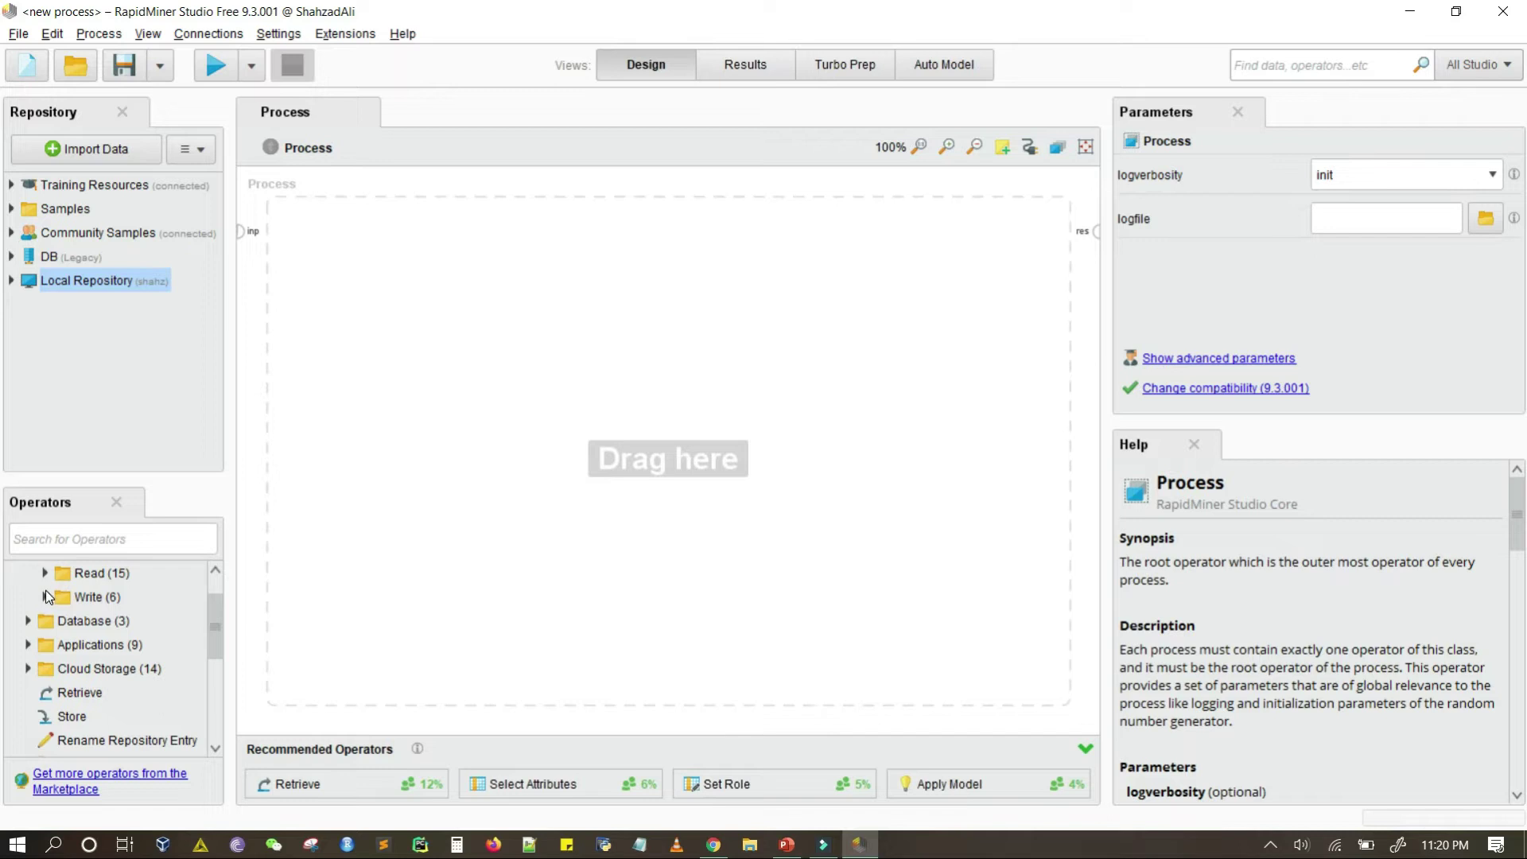
left_click(46, 595)
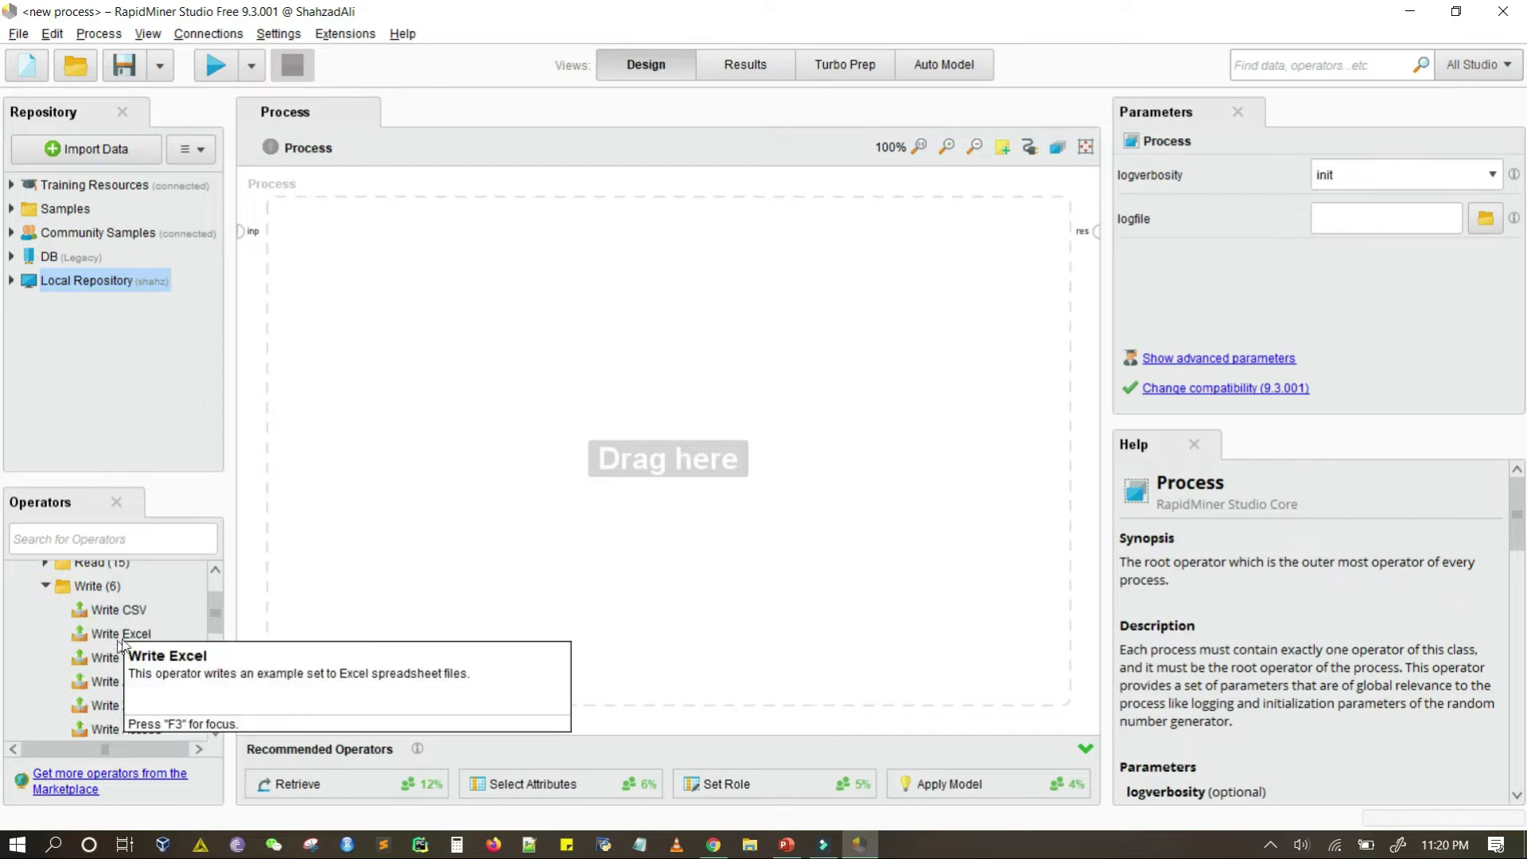
left_click(47, 585)
Review the database read, write and update operators, then collapse the Files subgroup and the whole Data Access group
left_click(29, 610)
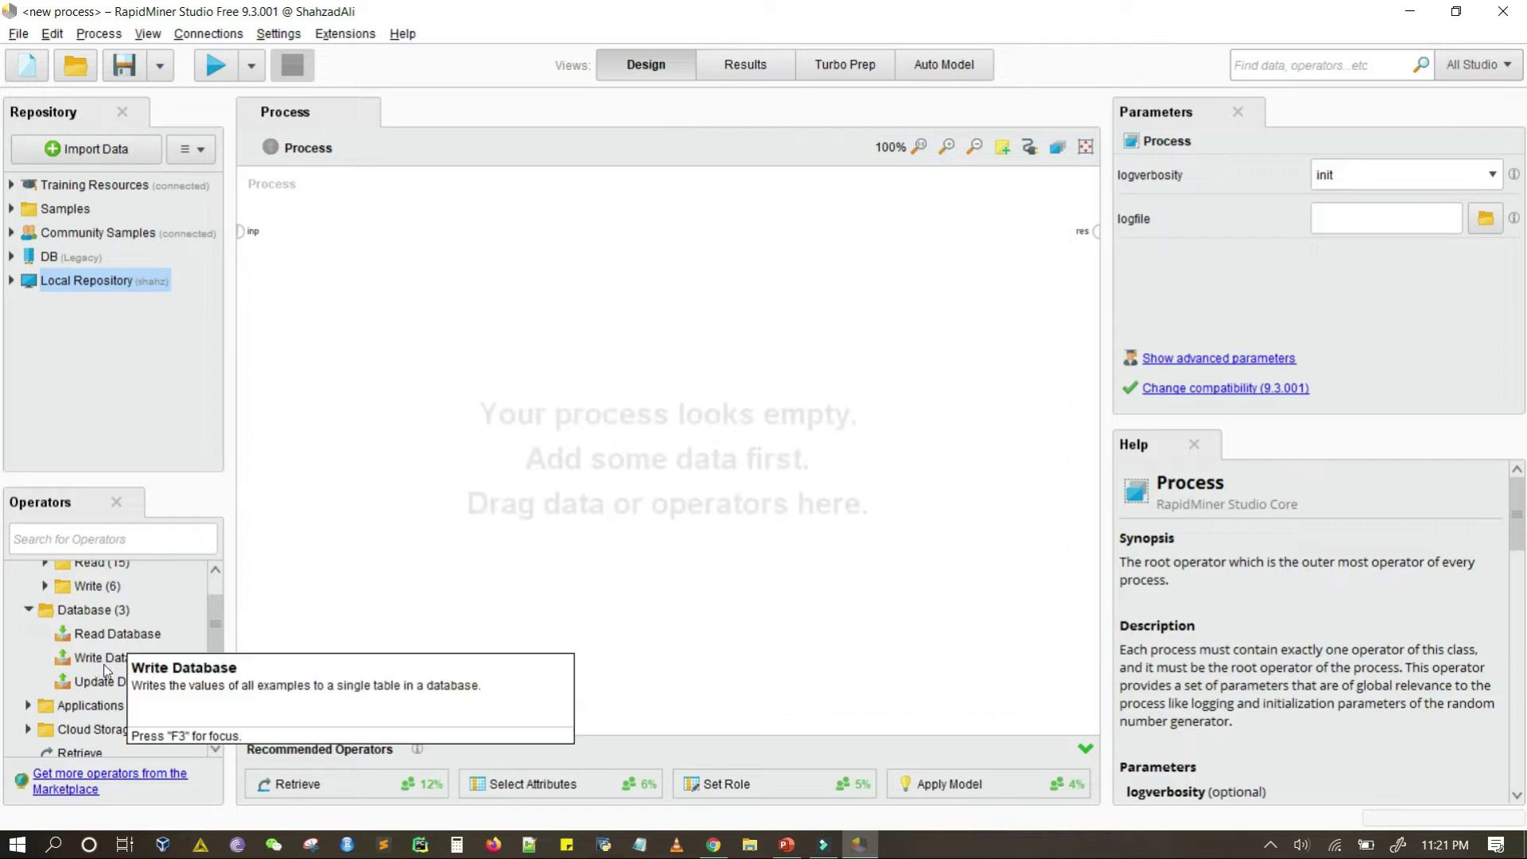
left_click(28, 610)
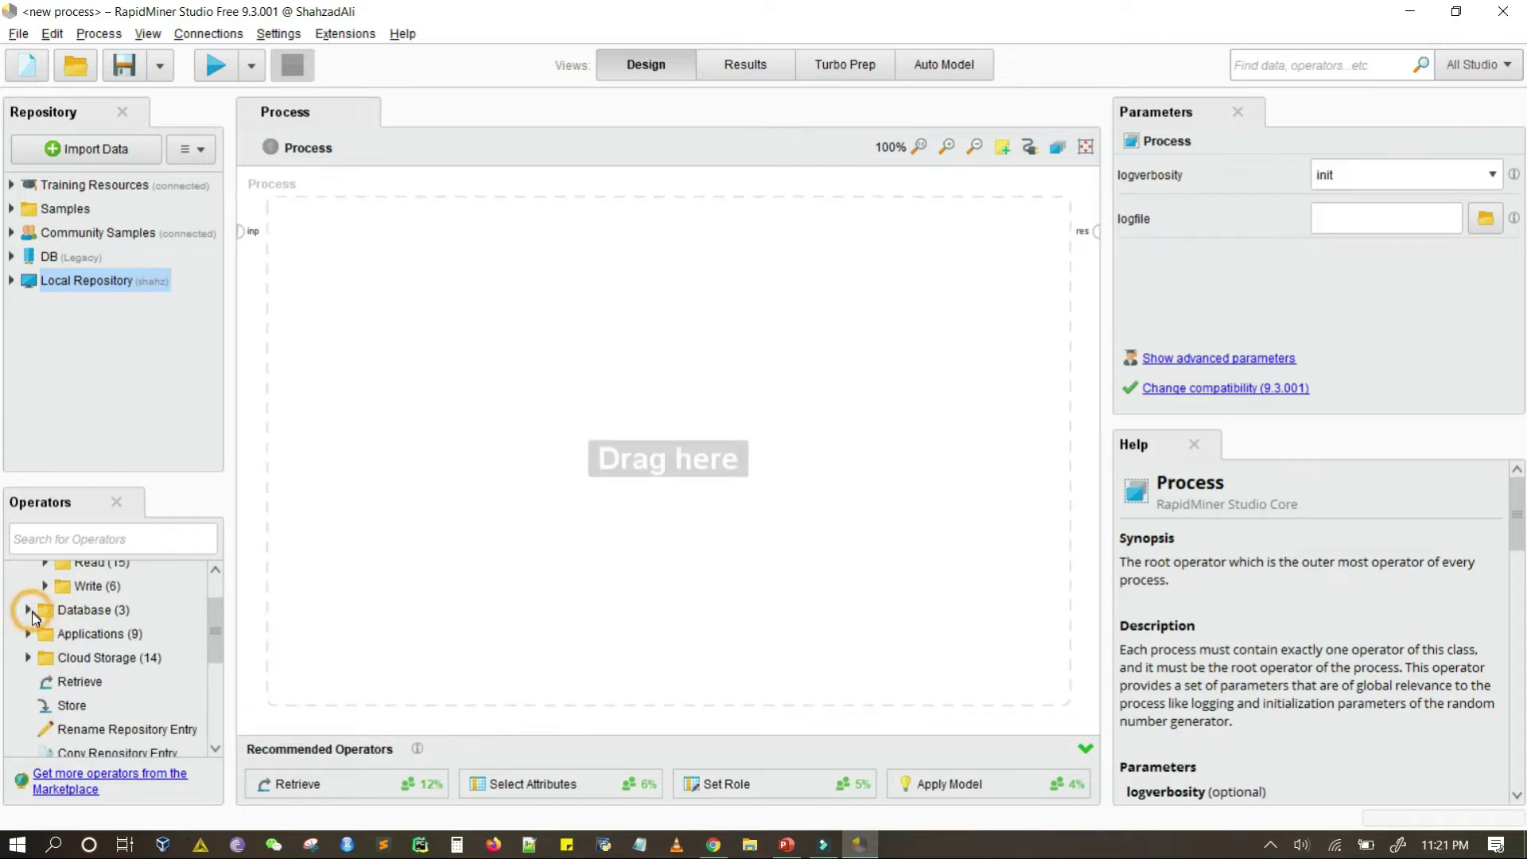
scroll(32, 589, "up", 1)
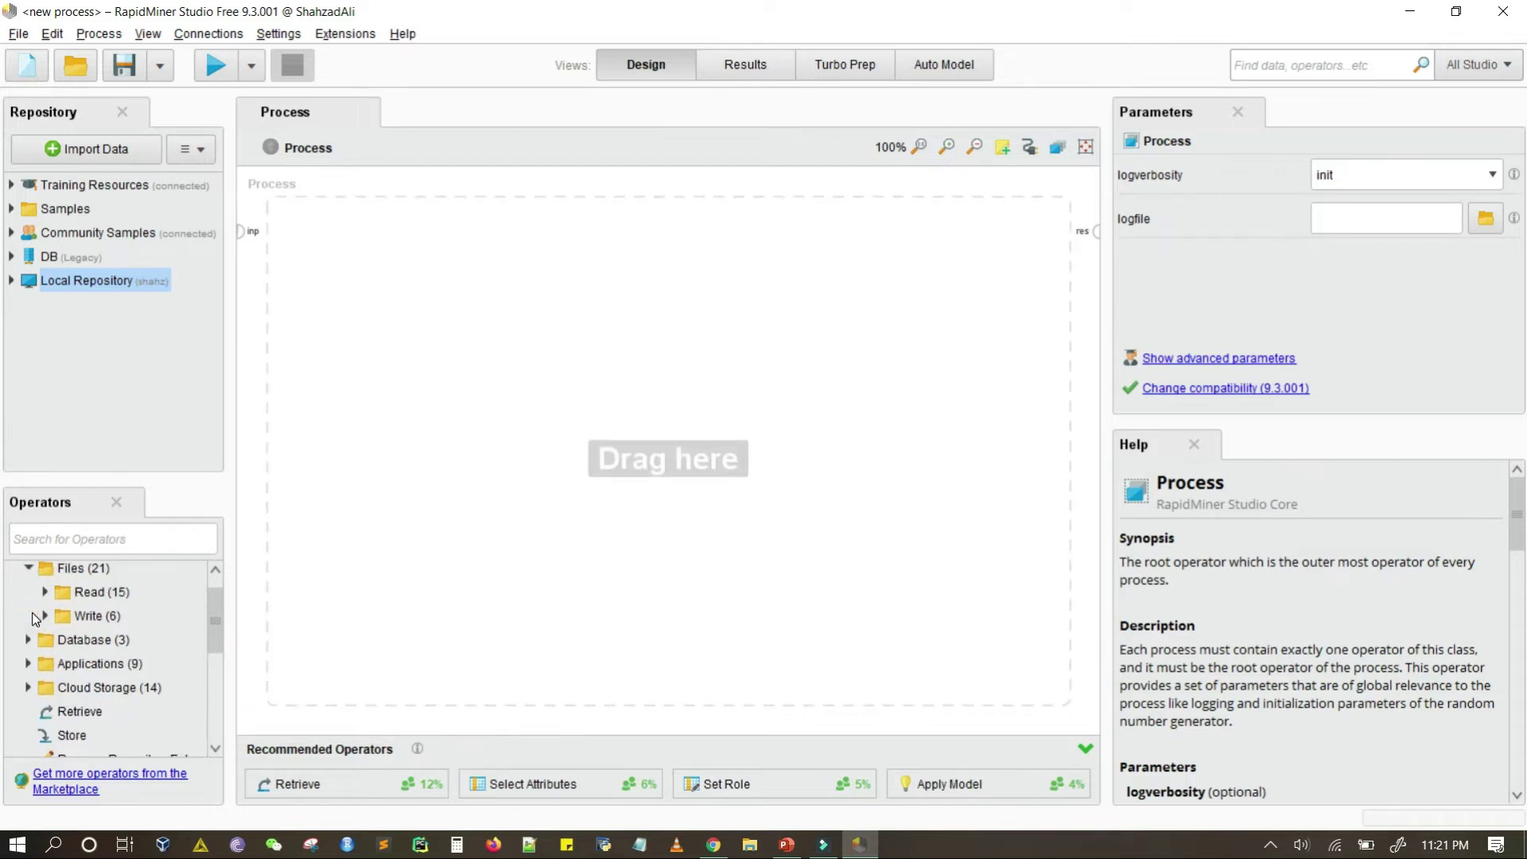
left_click(29, 568)
scroll(32, 574, "up", 1)
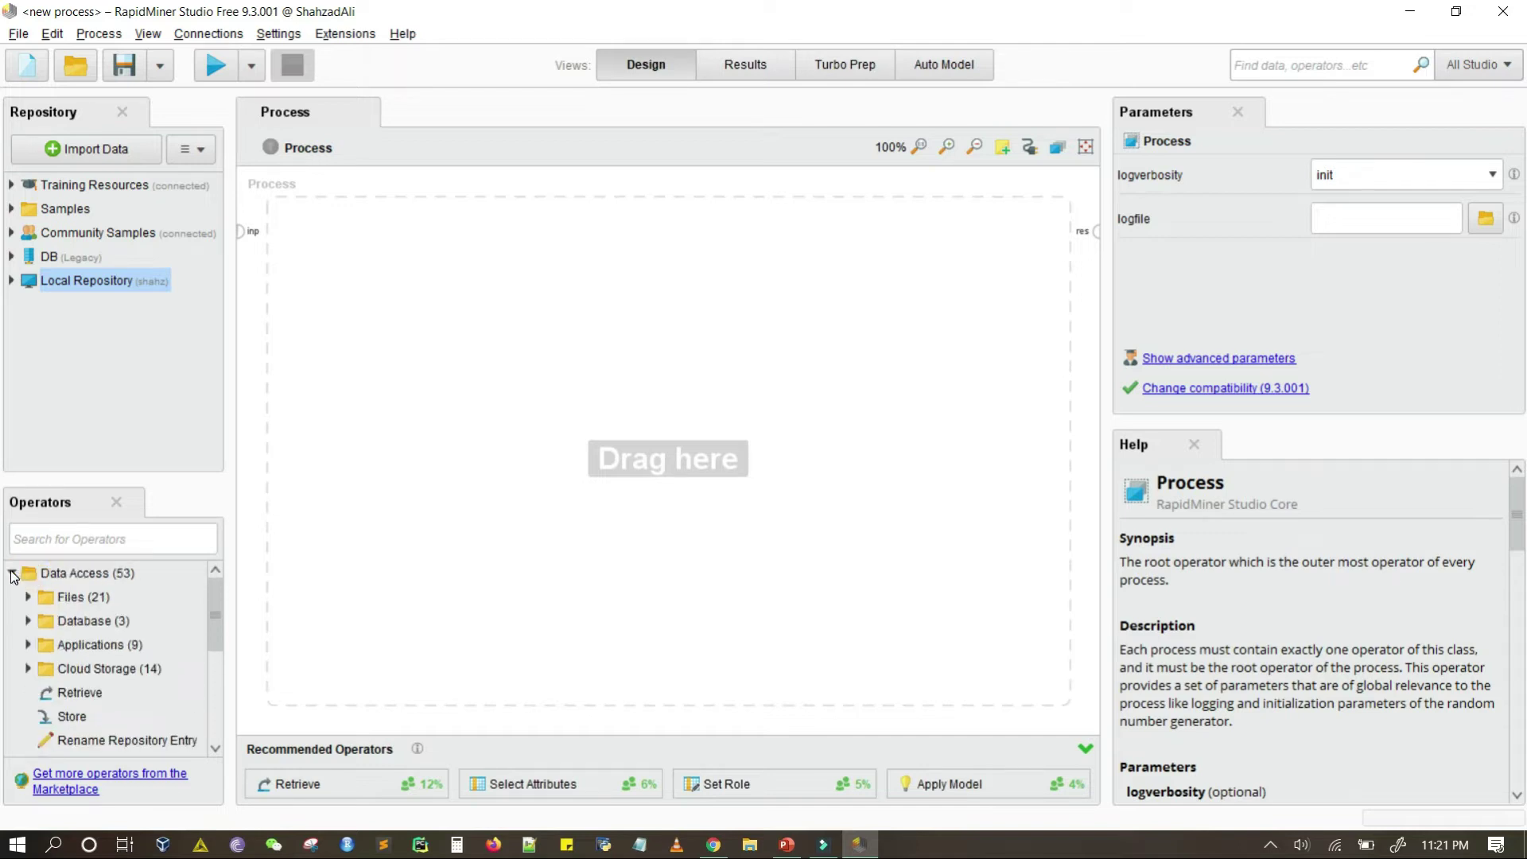
left_click(13, 574)
Look over the Blending operator subgroups and the Normalization operators in the Cleansing group
left_click(13, 598)
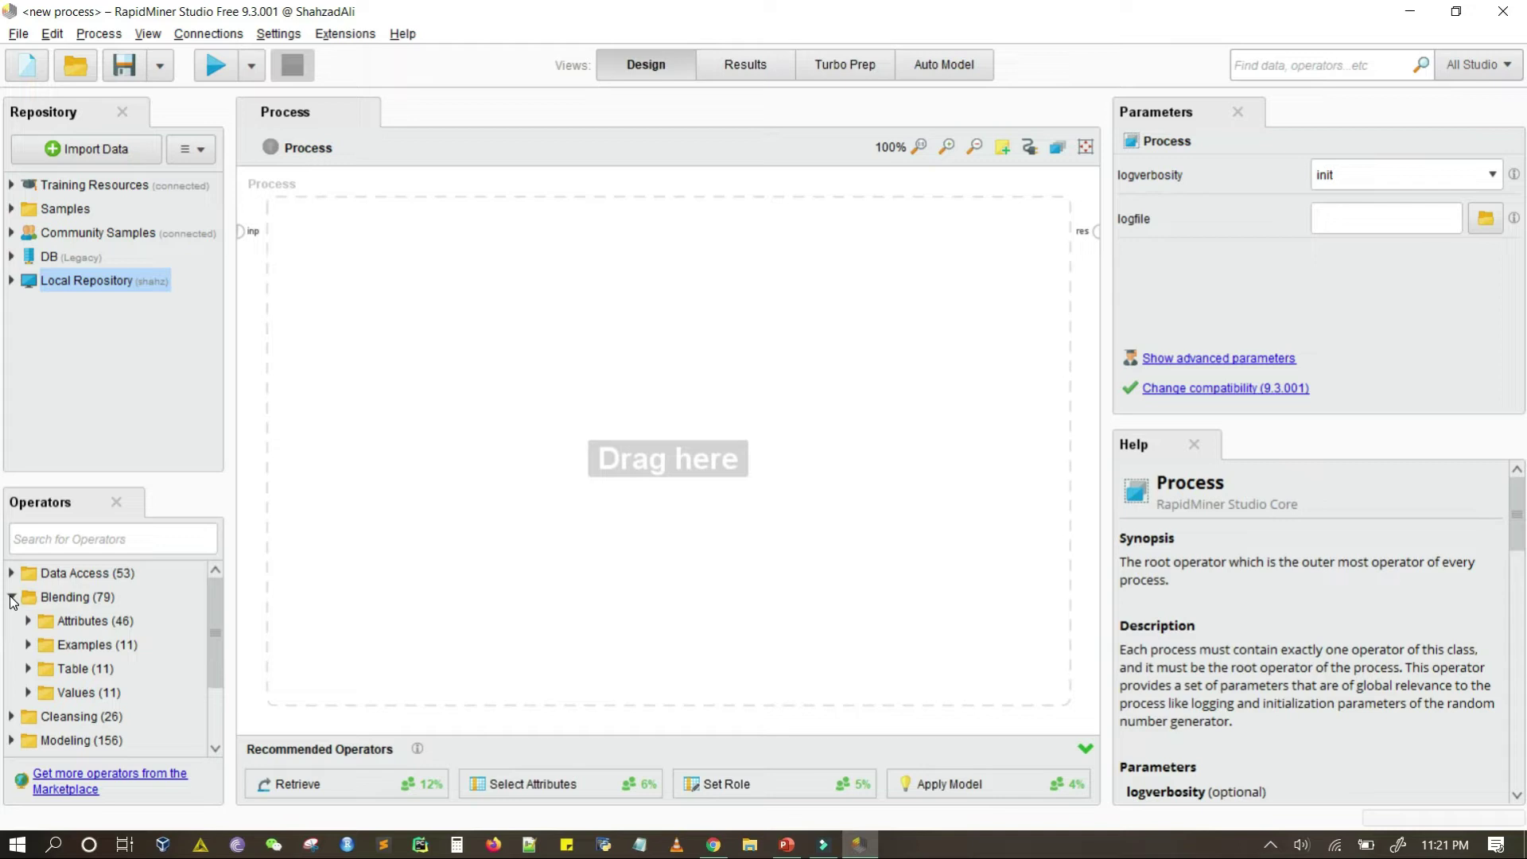
left_click(13, 598)
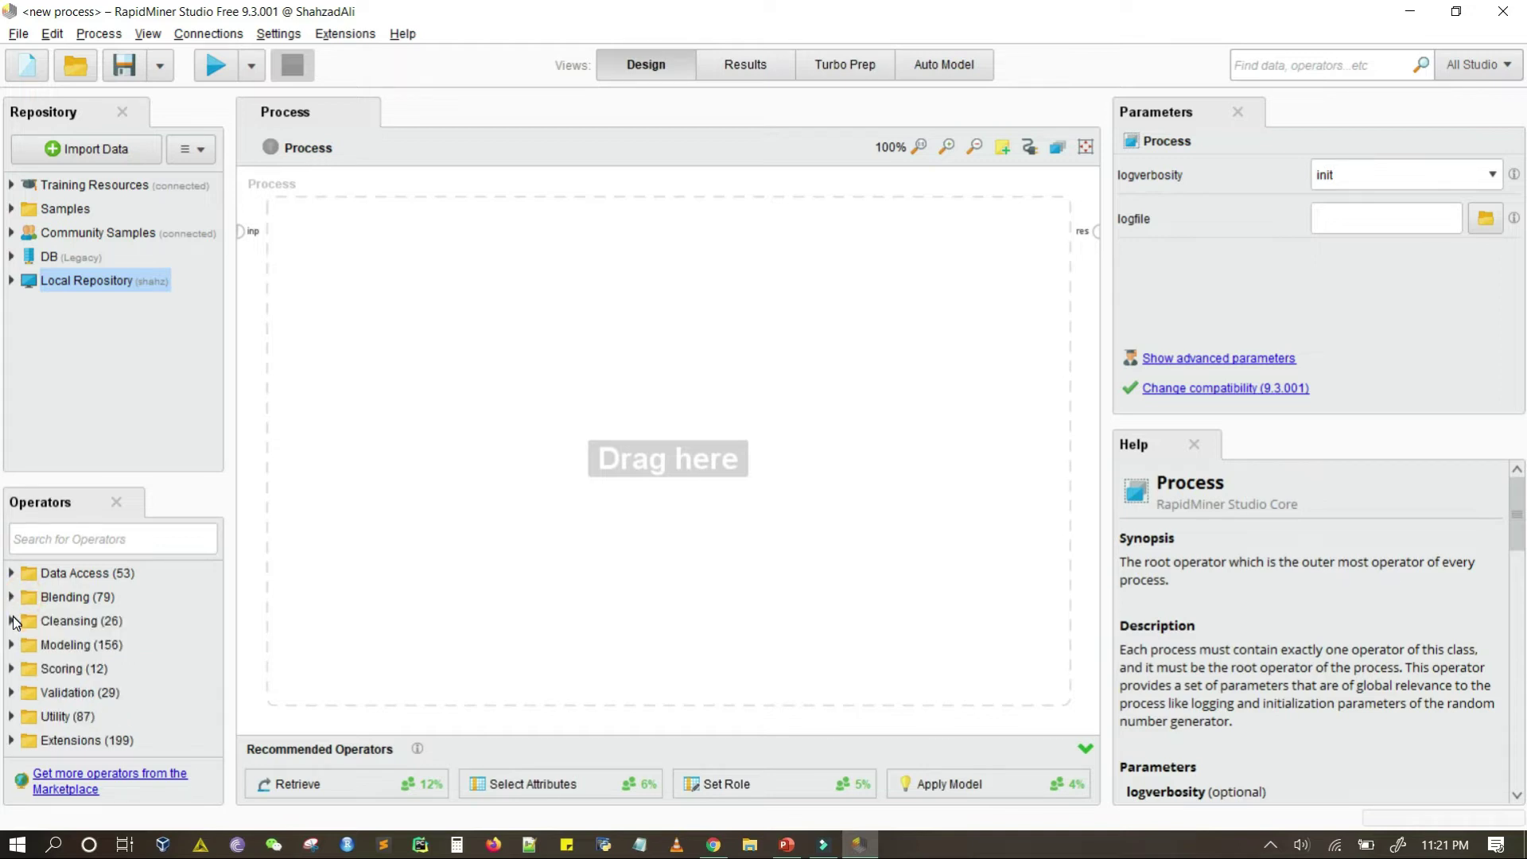
left_click(13, 622)
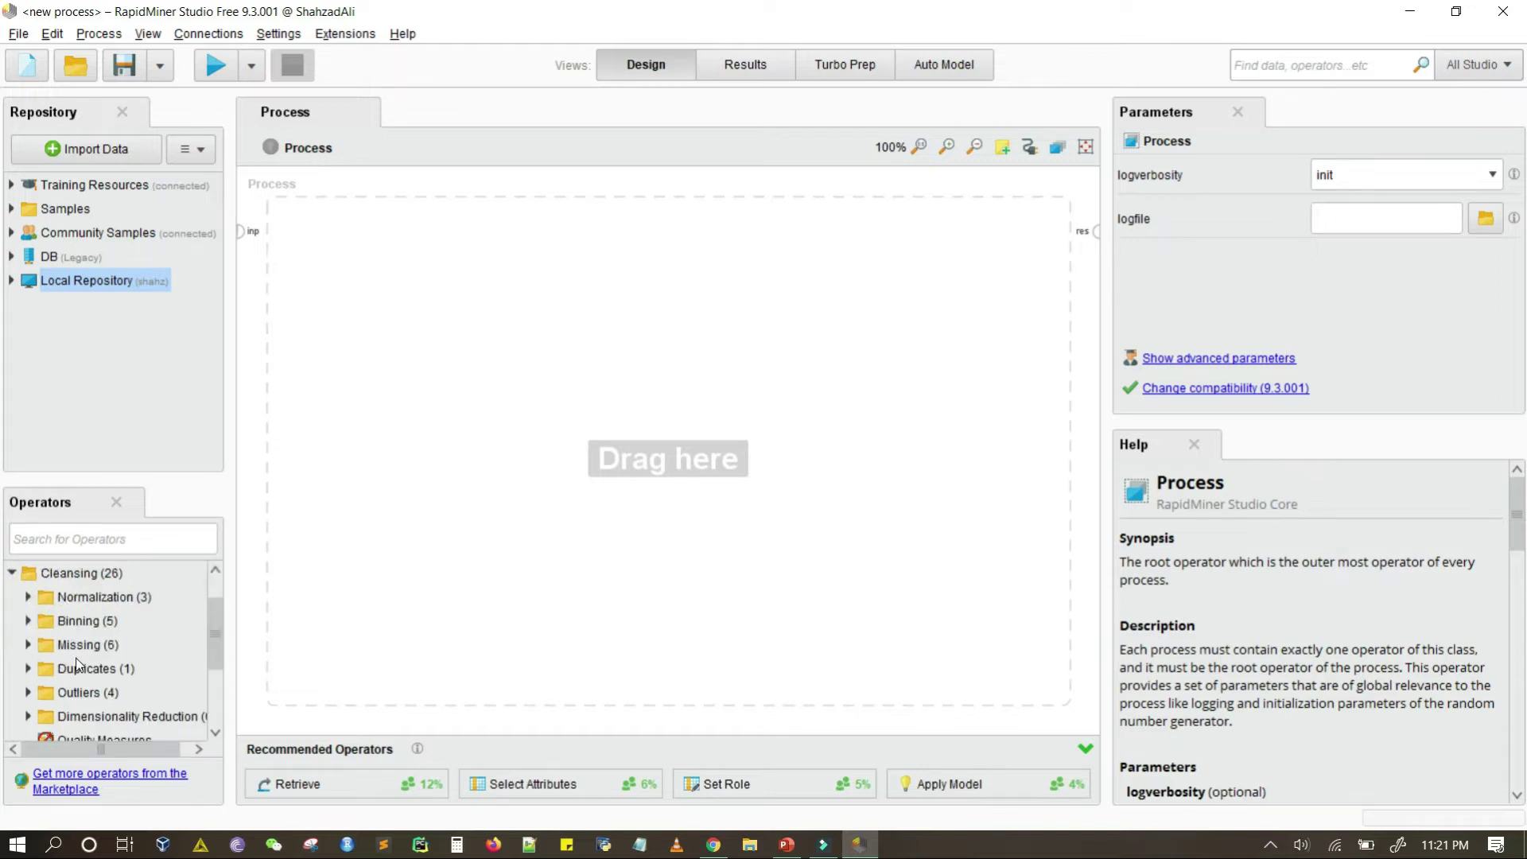
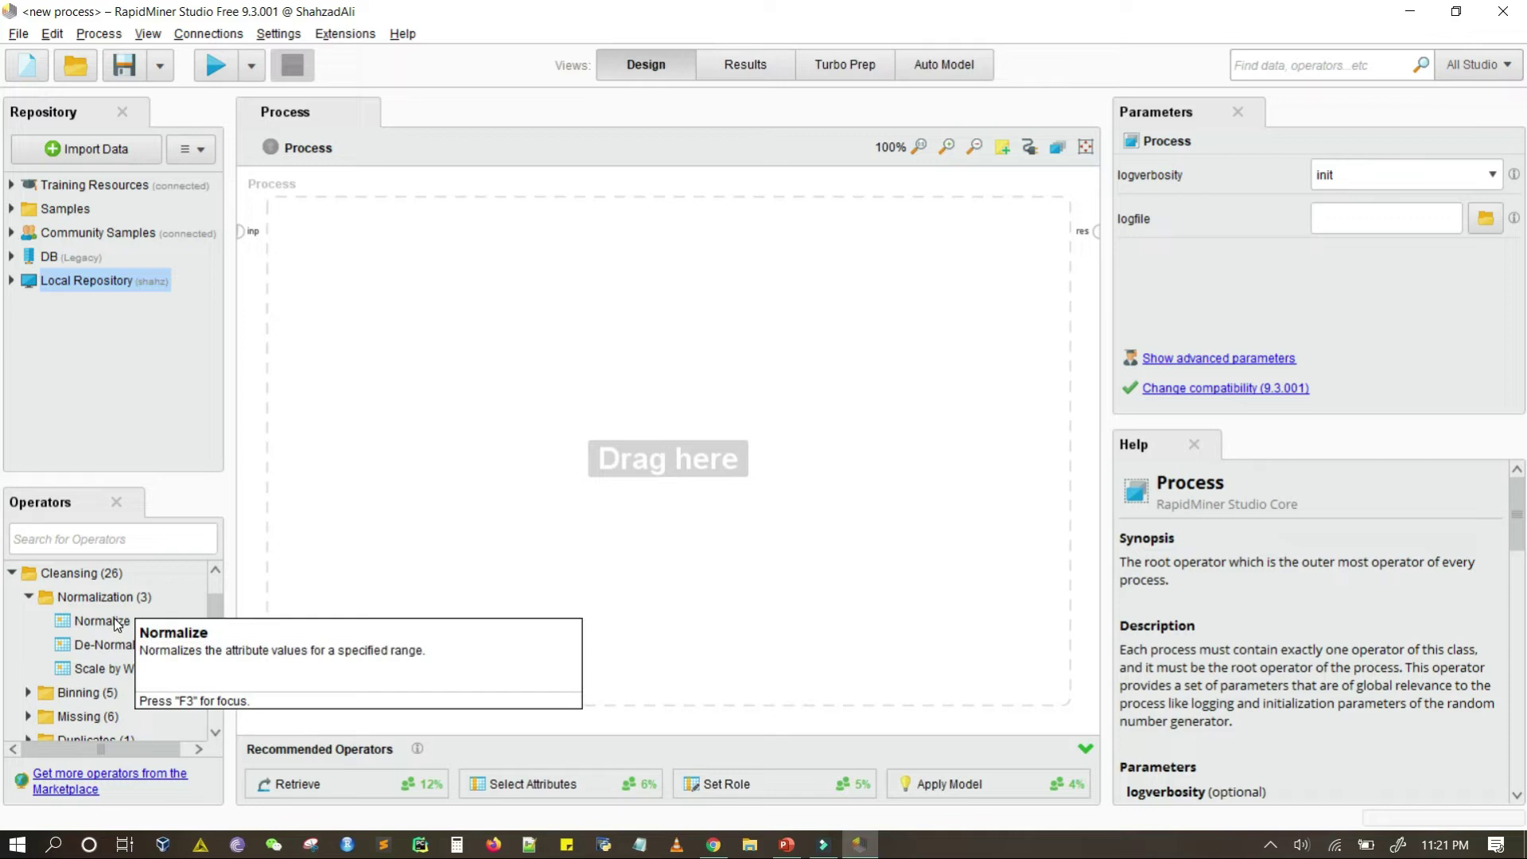
left_click(32, 599)
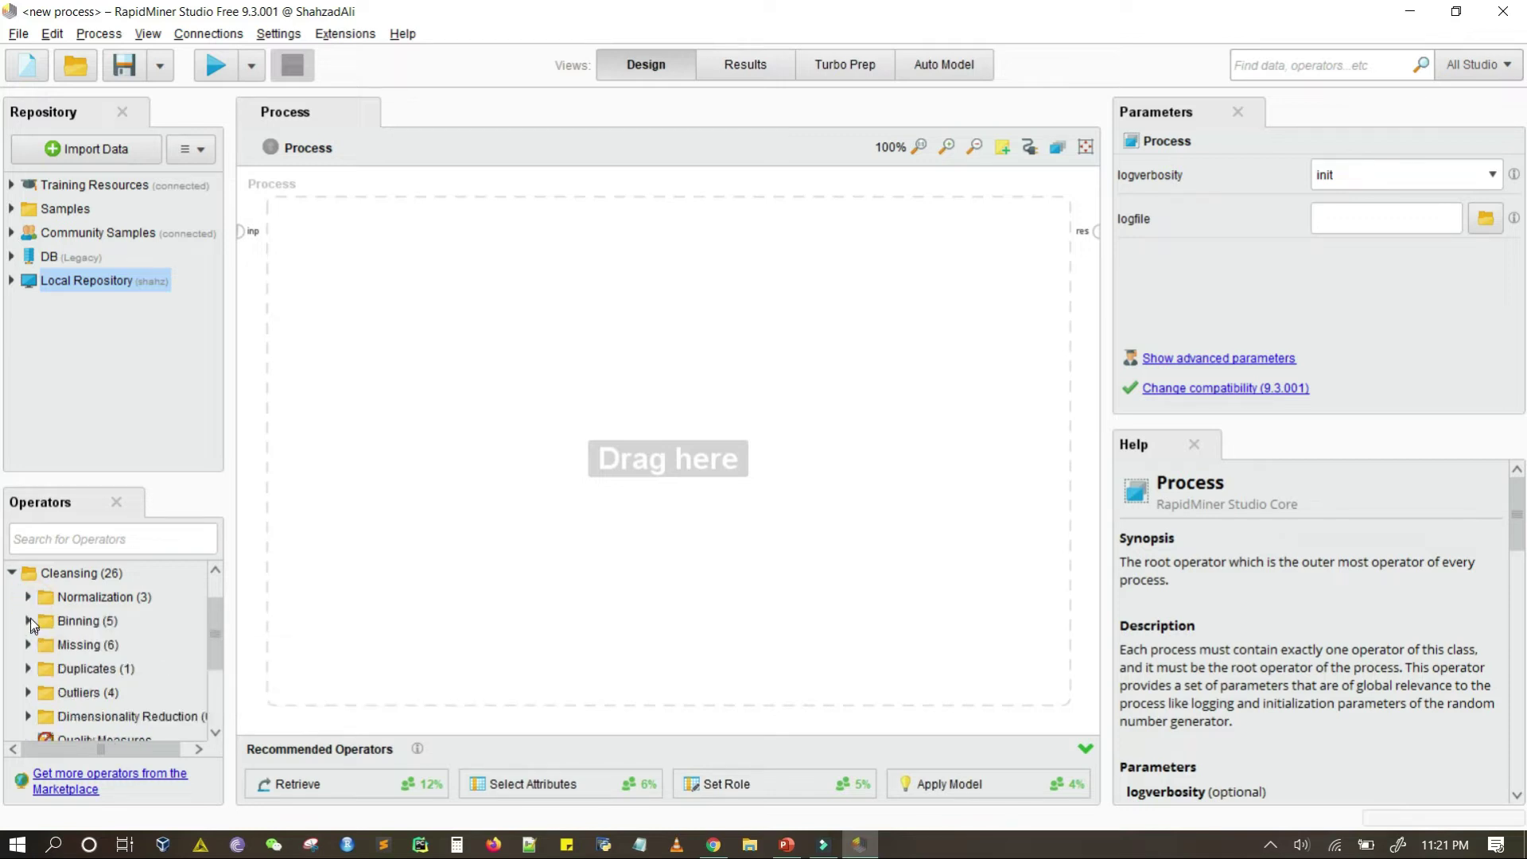
Examine the Binning and Missing operator subgroups in the Cleansing group
left_click(29, 621)
scroll(78, 637, "down", 1)
scroll(78, 636, "down", 1)
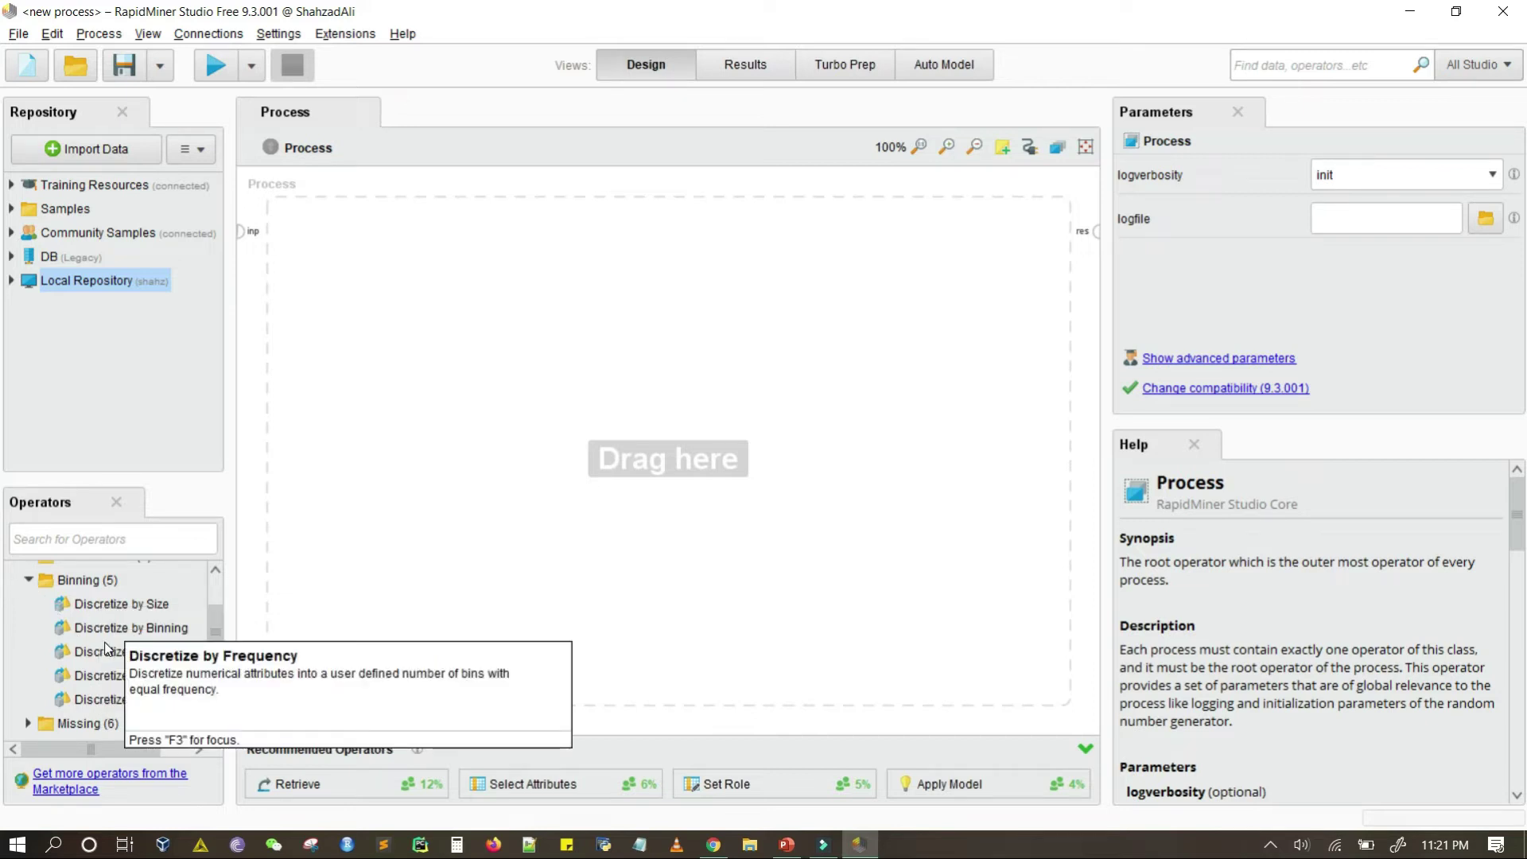
left_click(31, 581)
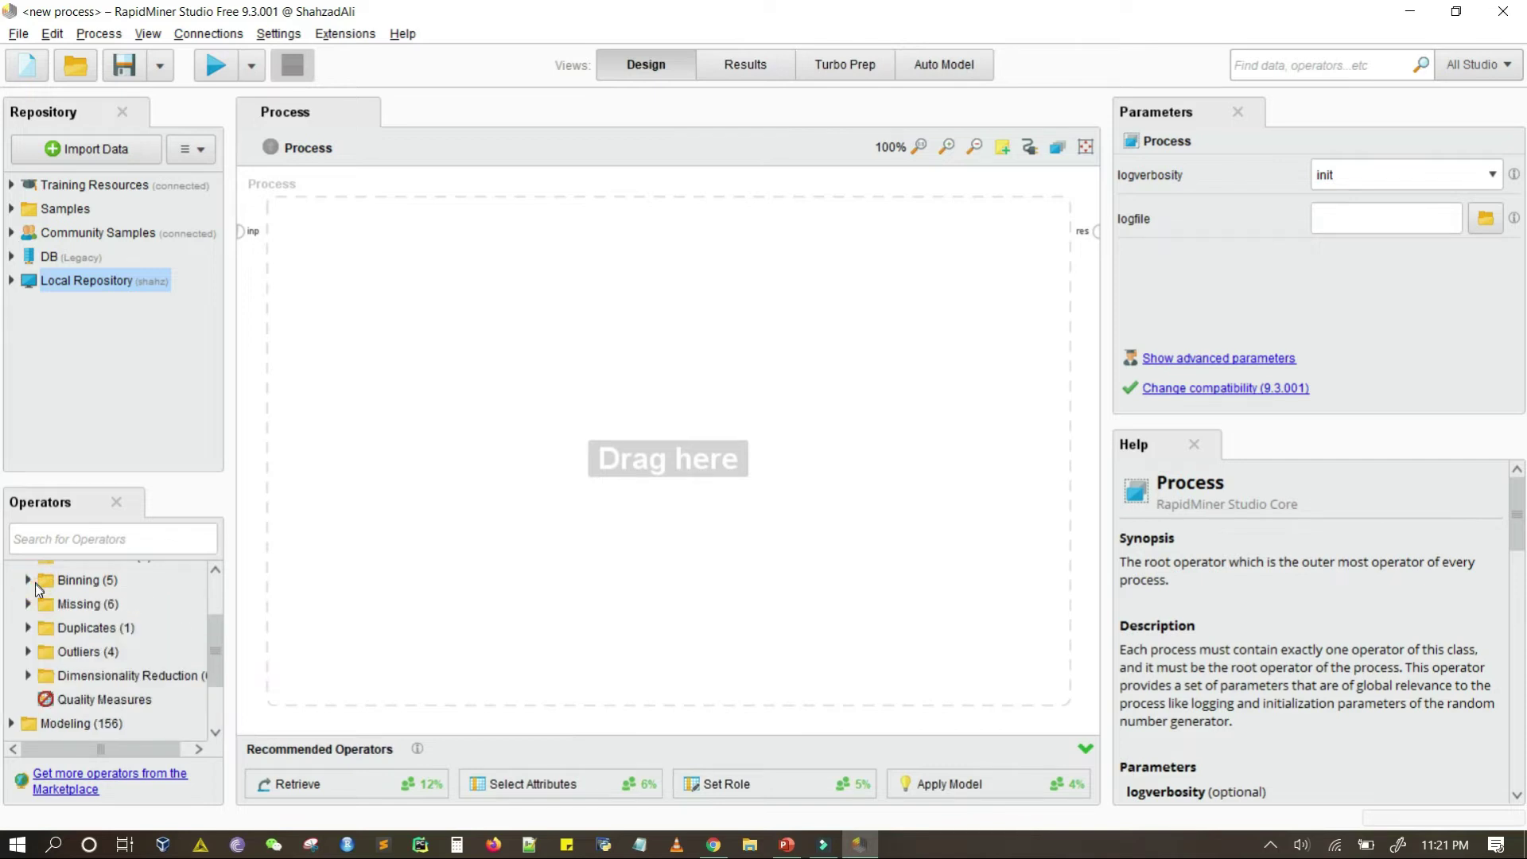
left_click(27, 604)
scroll(108, 657, "down", 4)
scroll(108, 657, "up", 4)
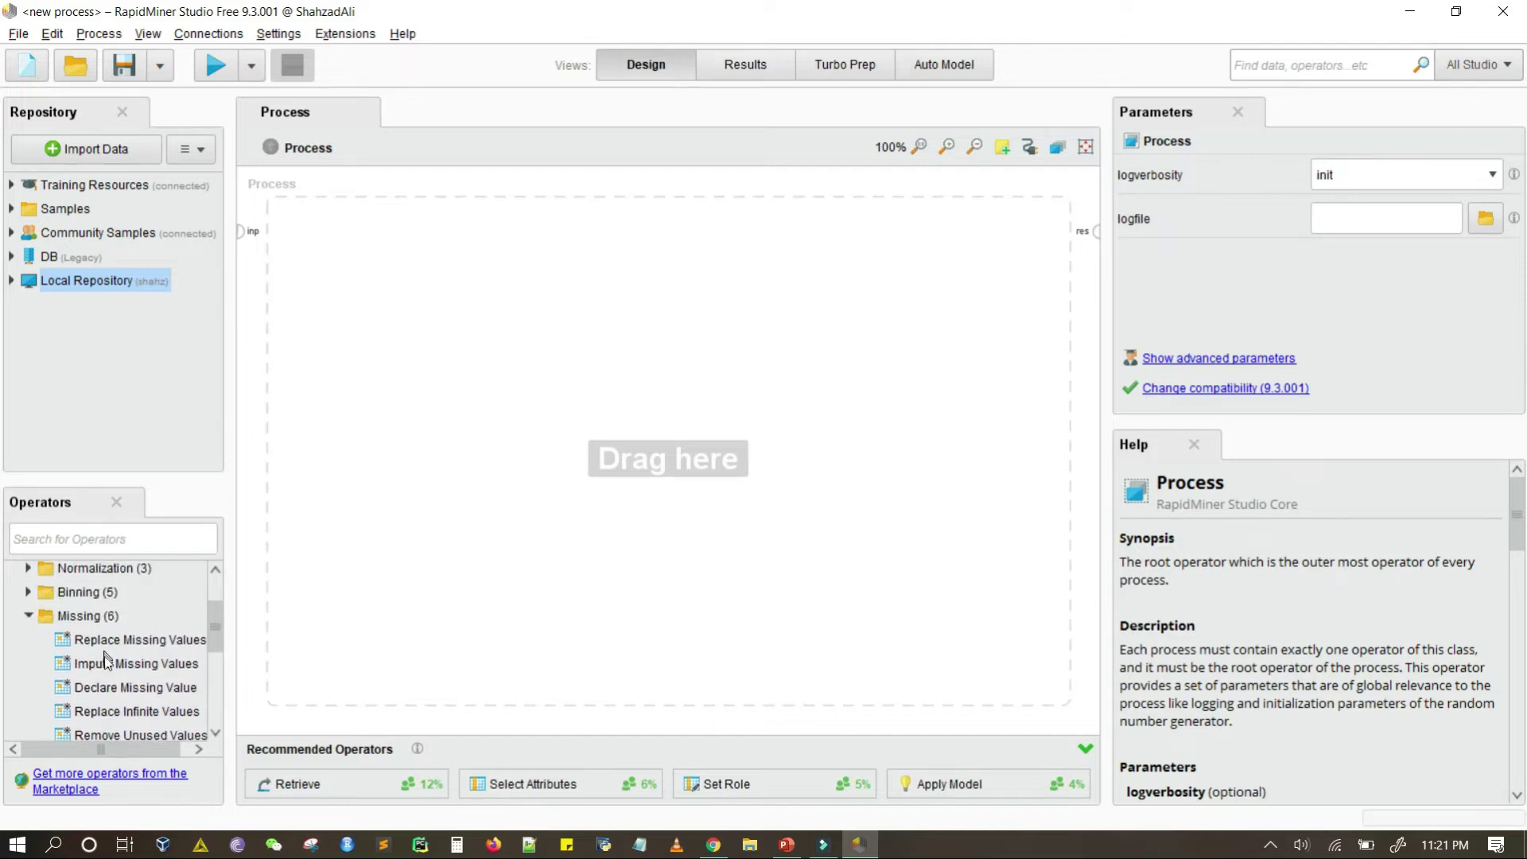
left_click(30, 615)
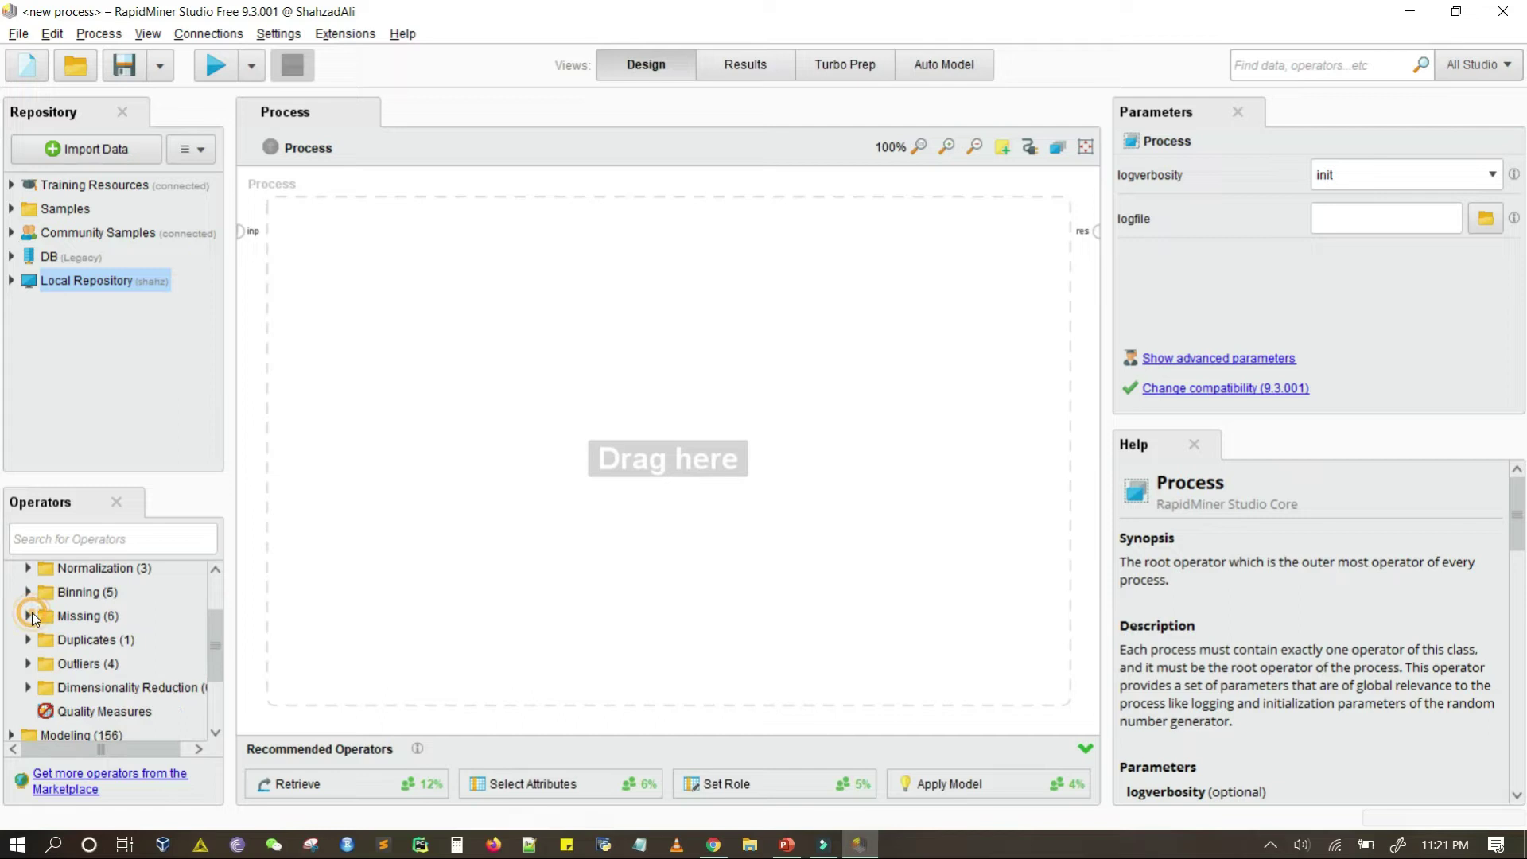
Examine the Duplicates and Outliers operators under Cleansing, then collapse the Cleansing group
left_click(30, 638)
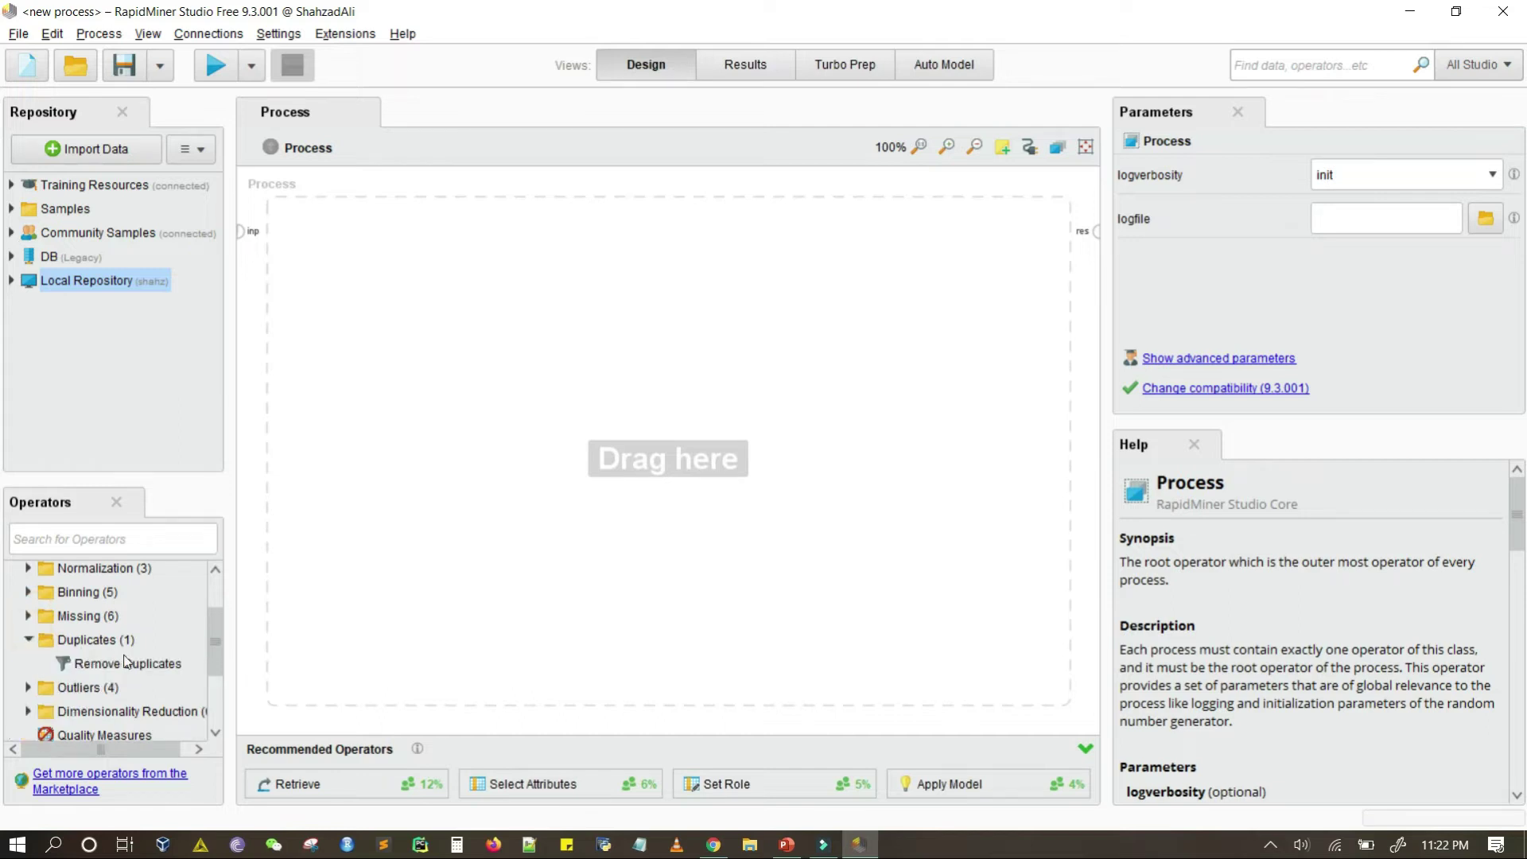
left_click(29, 639)
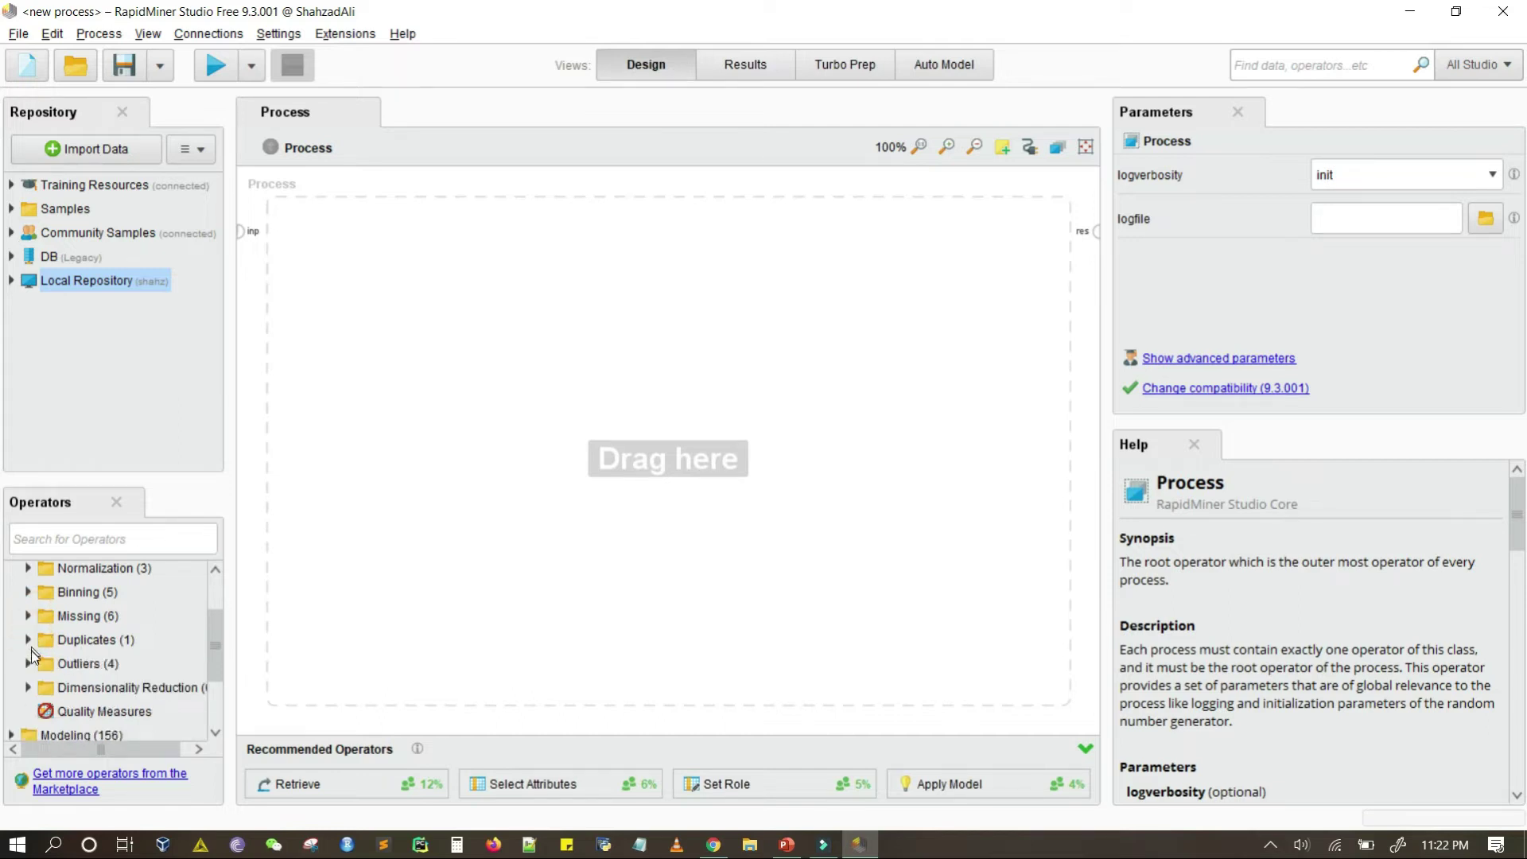
left_click(30, 662)
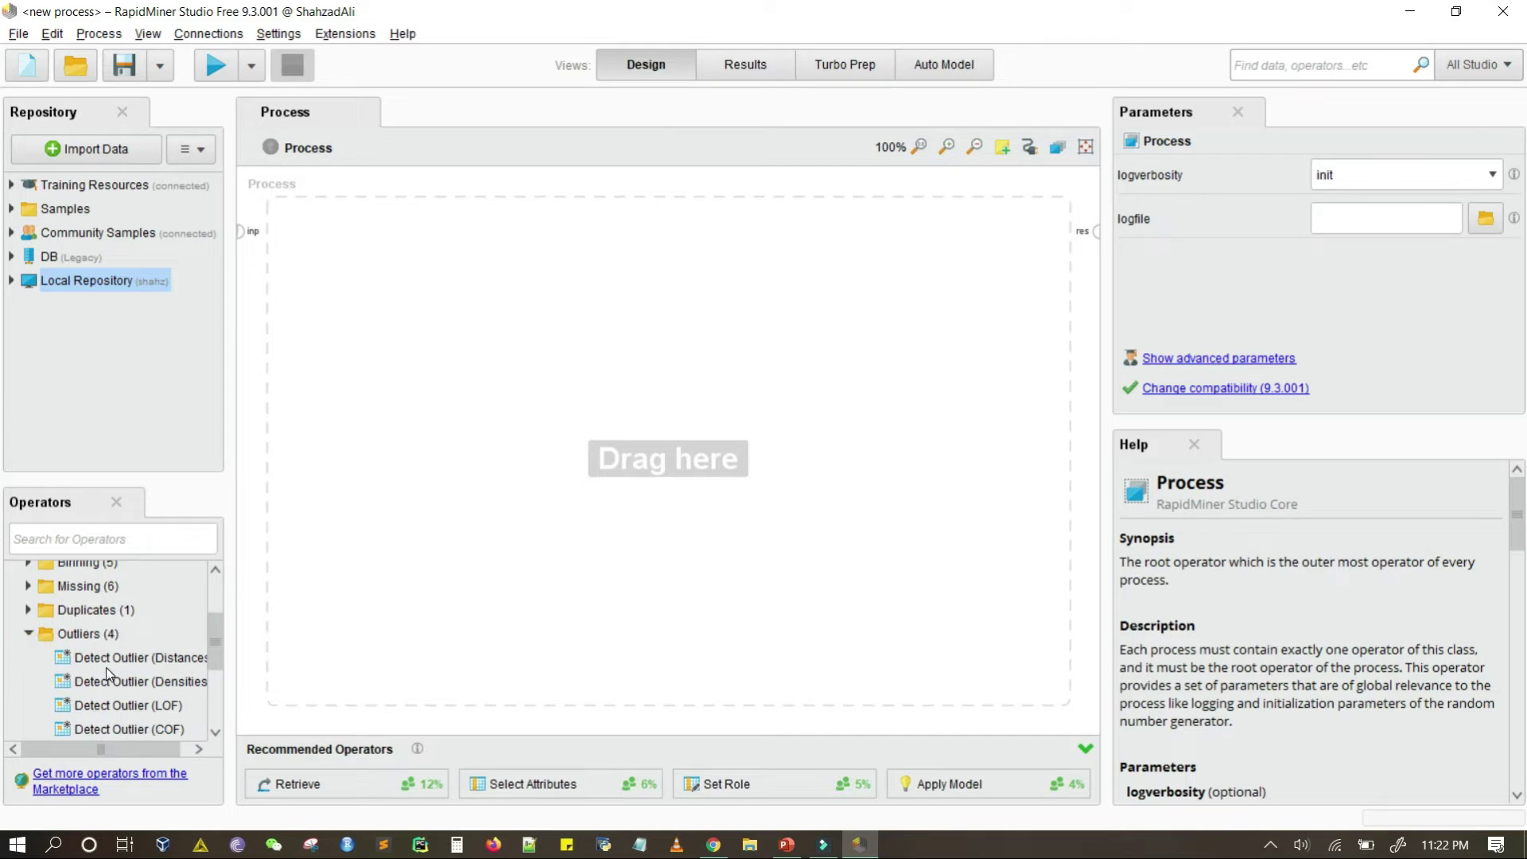
left_click(28, 634)
scroll(20, 628, "up", 2)
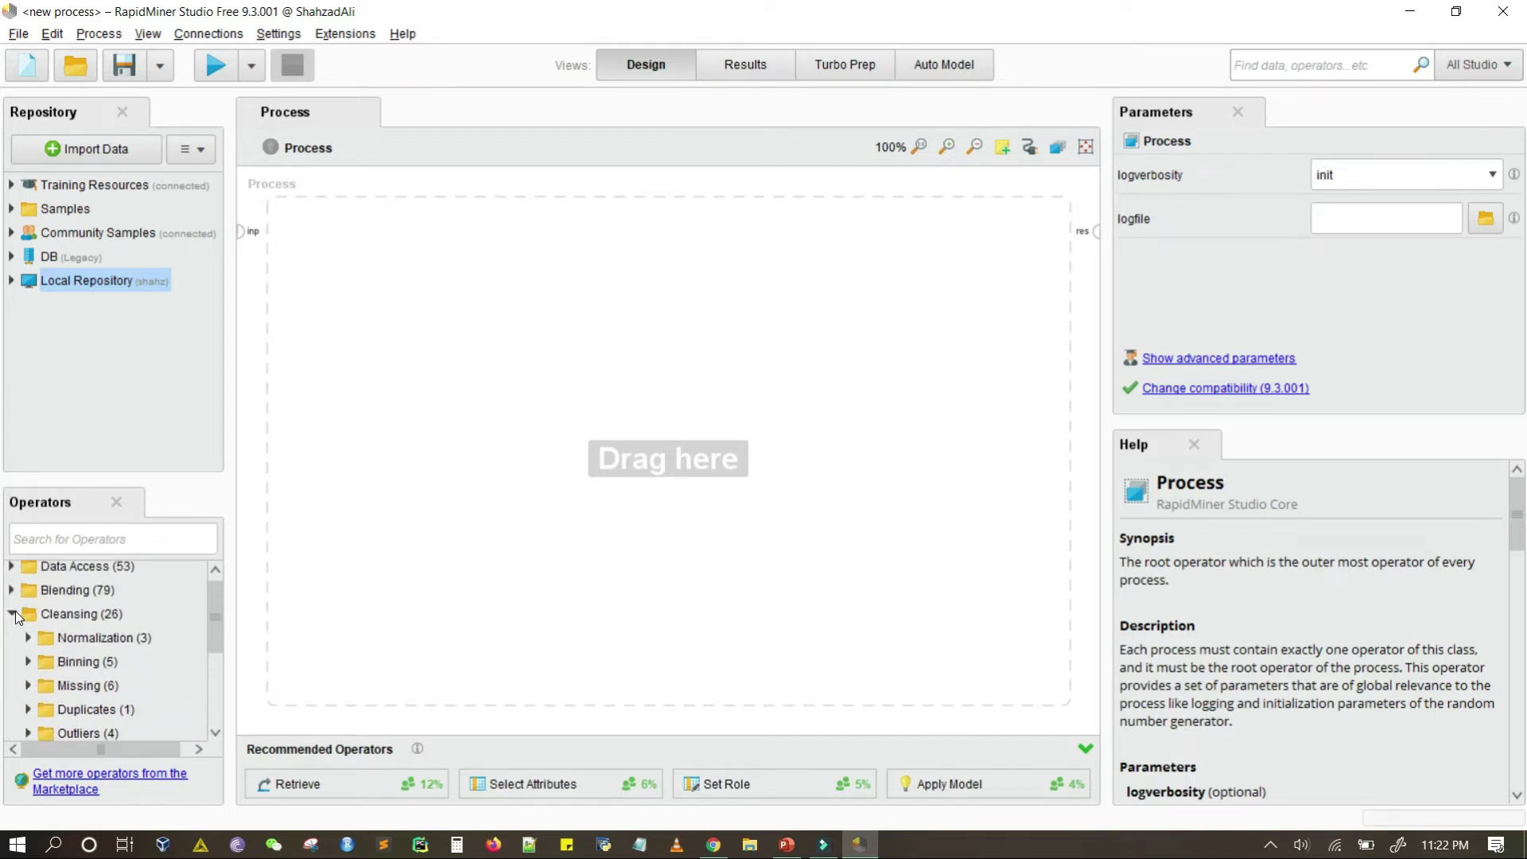
left_click(13, 615)
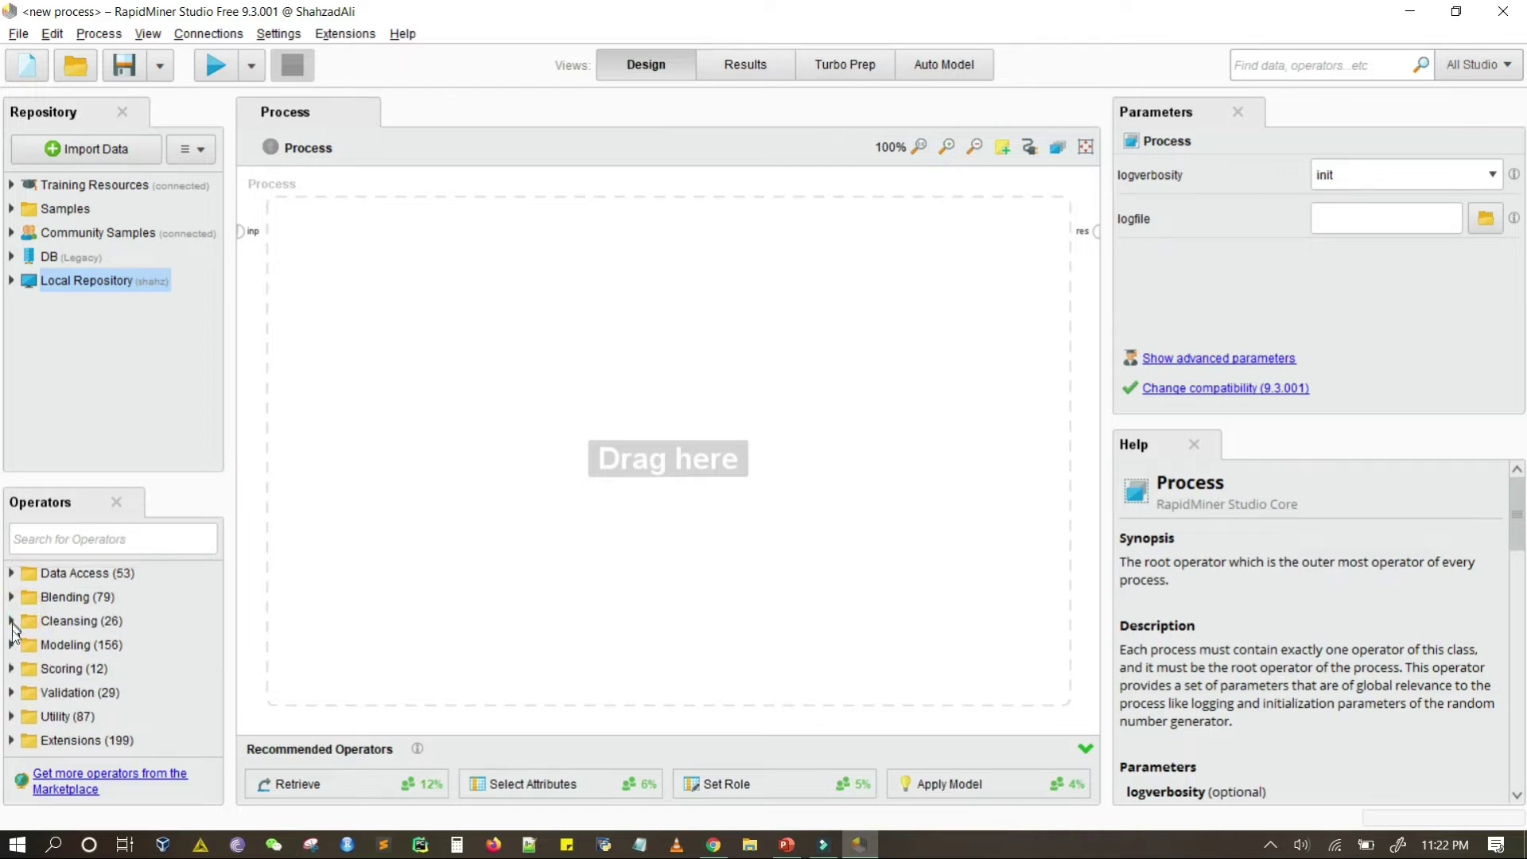
Look over the Modeling operator subgroups, collapse the group, and view the description of the recommended Retrieve operator
left_click(12, 645)
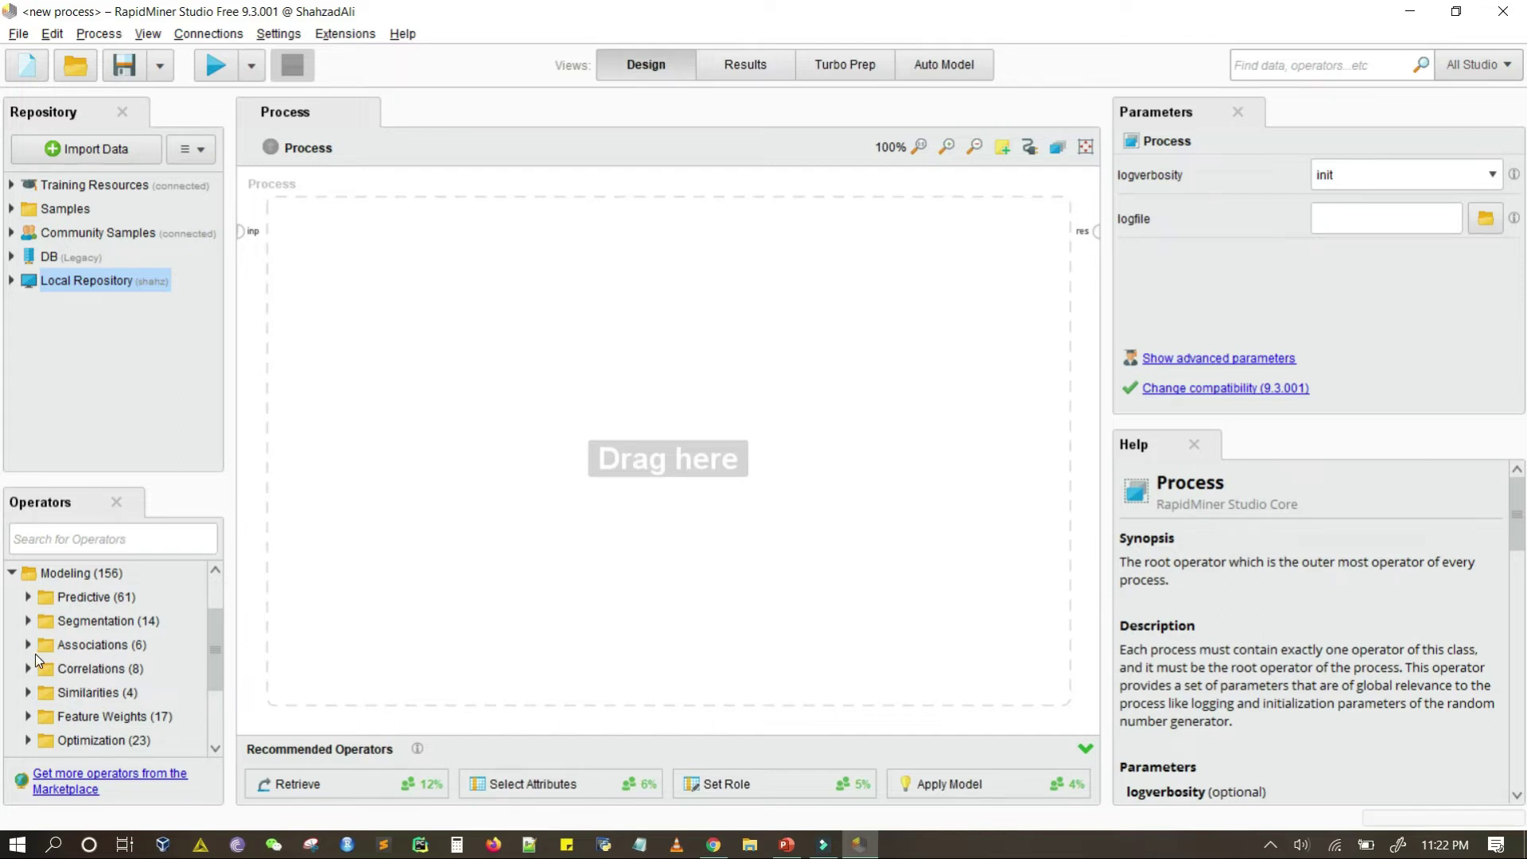
scroll(35, 655, "up", 1)
left_click(13, 603)
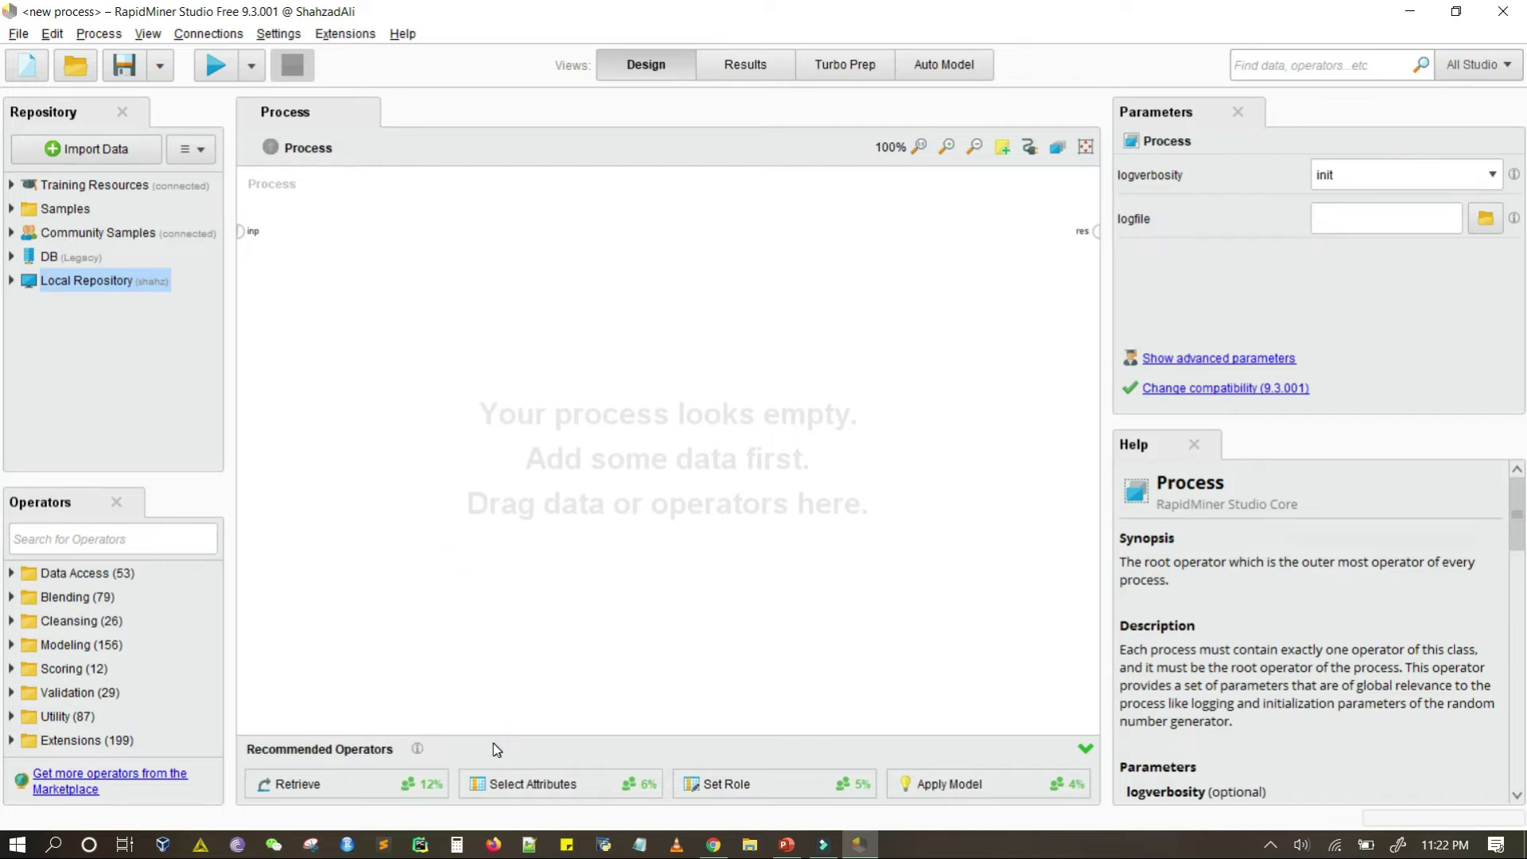
left_click_drag(497, 783, 436, 738)
mouse_move(362, 788)
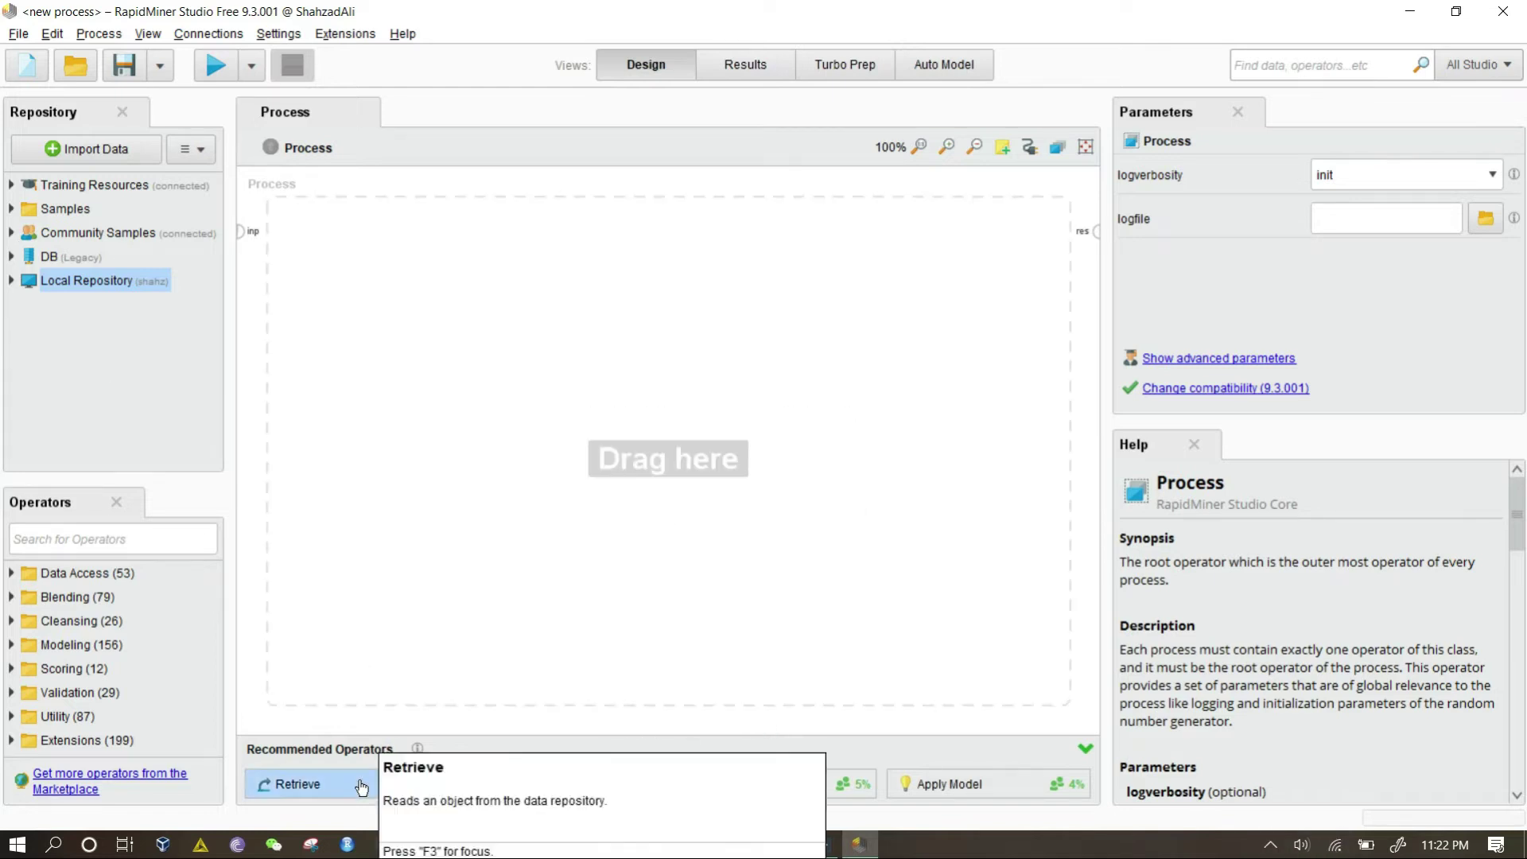
Search the operators for "read" and add a Read CSV operator to the empty process
left_click(125, 540)
type("re")
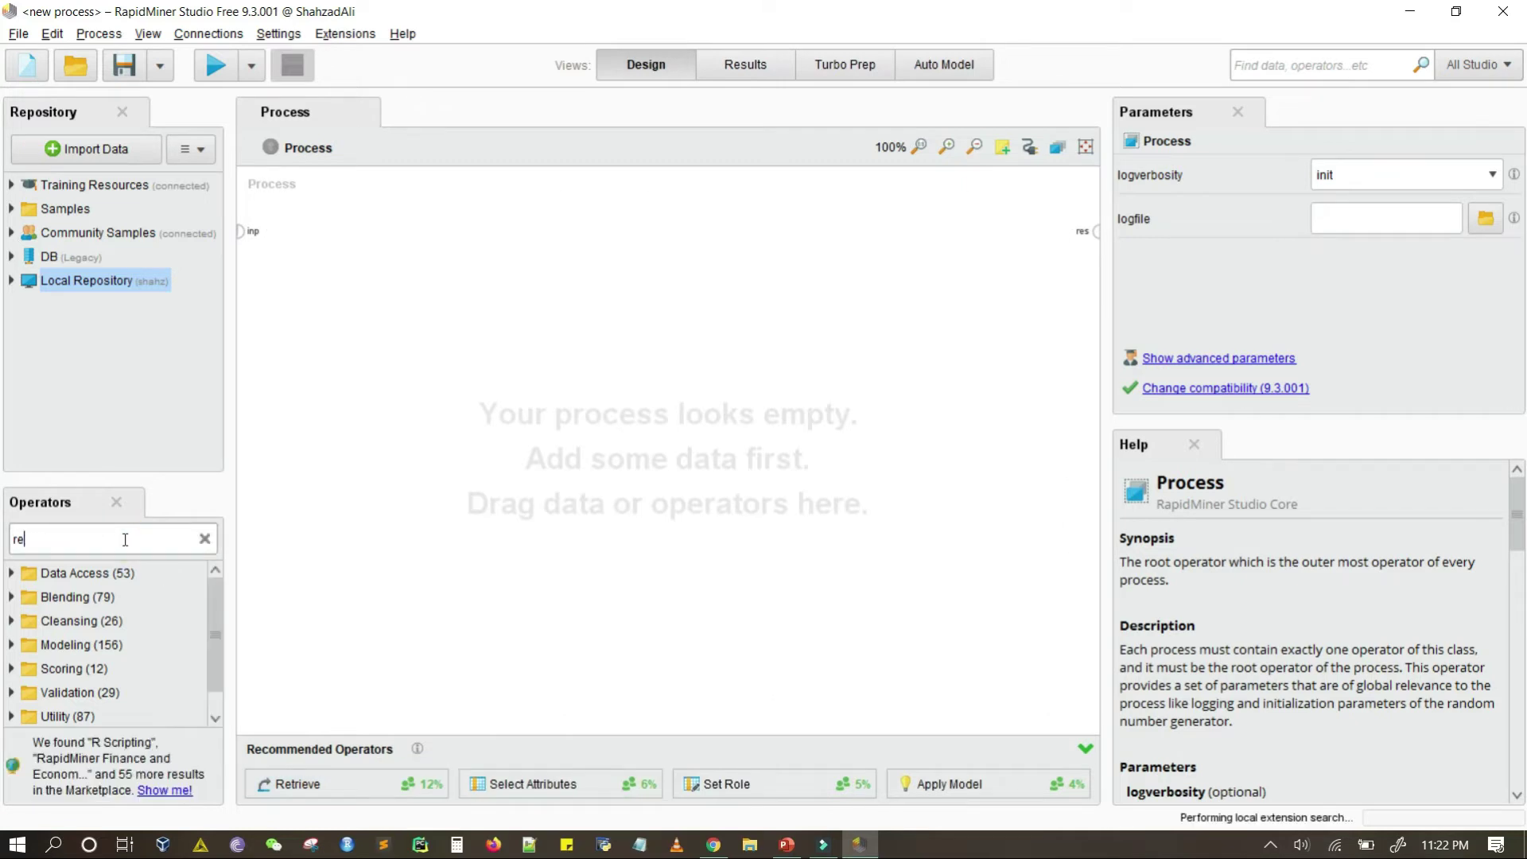
type("ad")
left_click(119, 643)
left_click_drag(121, 640, 311, 433)
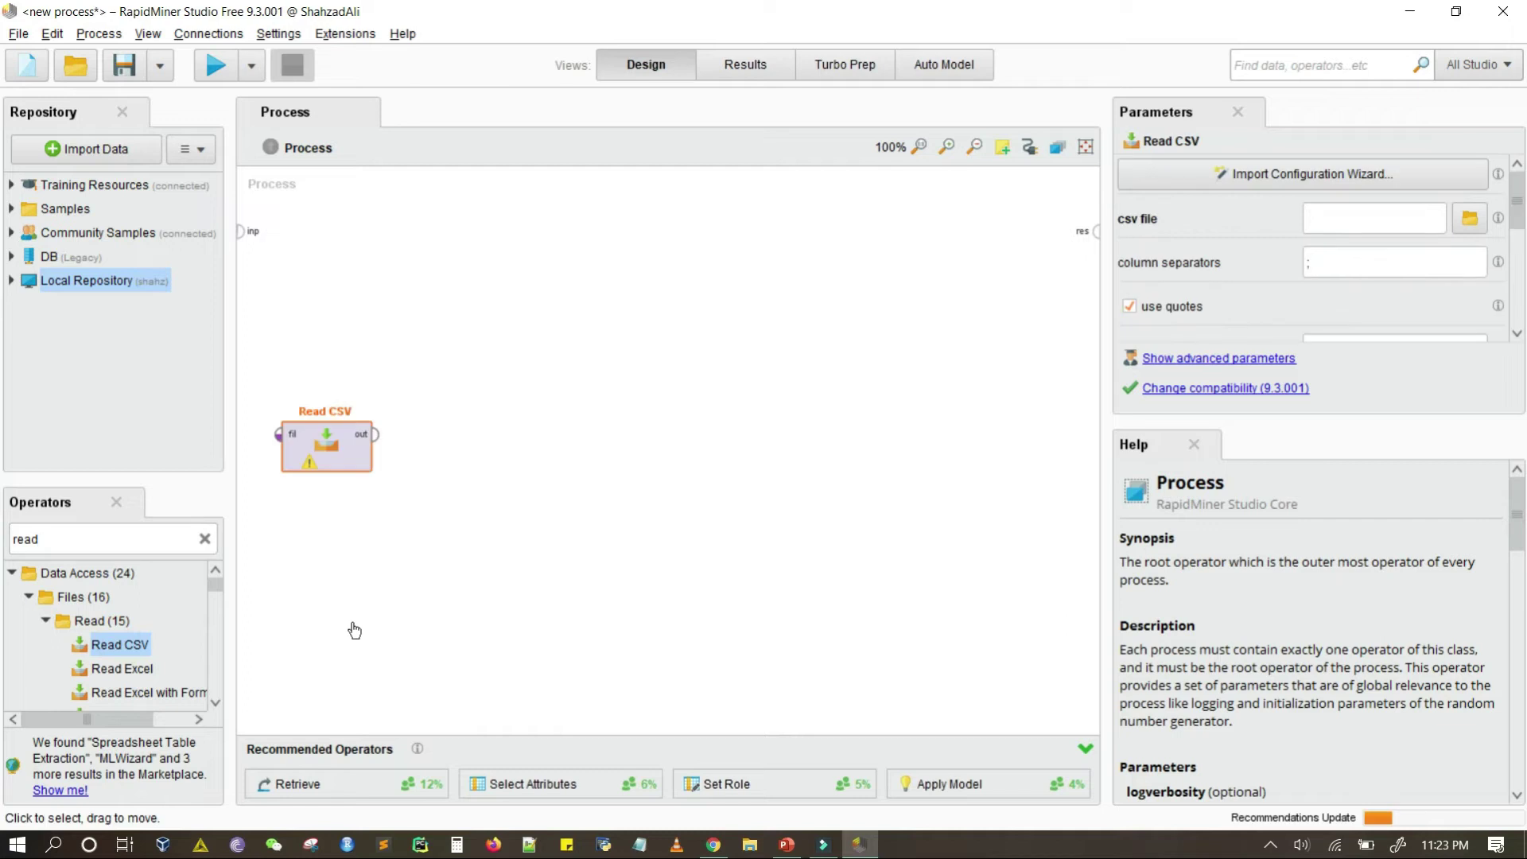
left_click(418, 561)
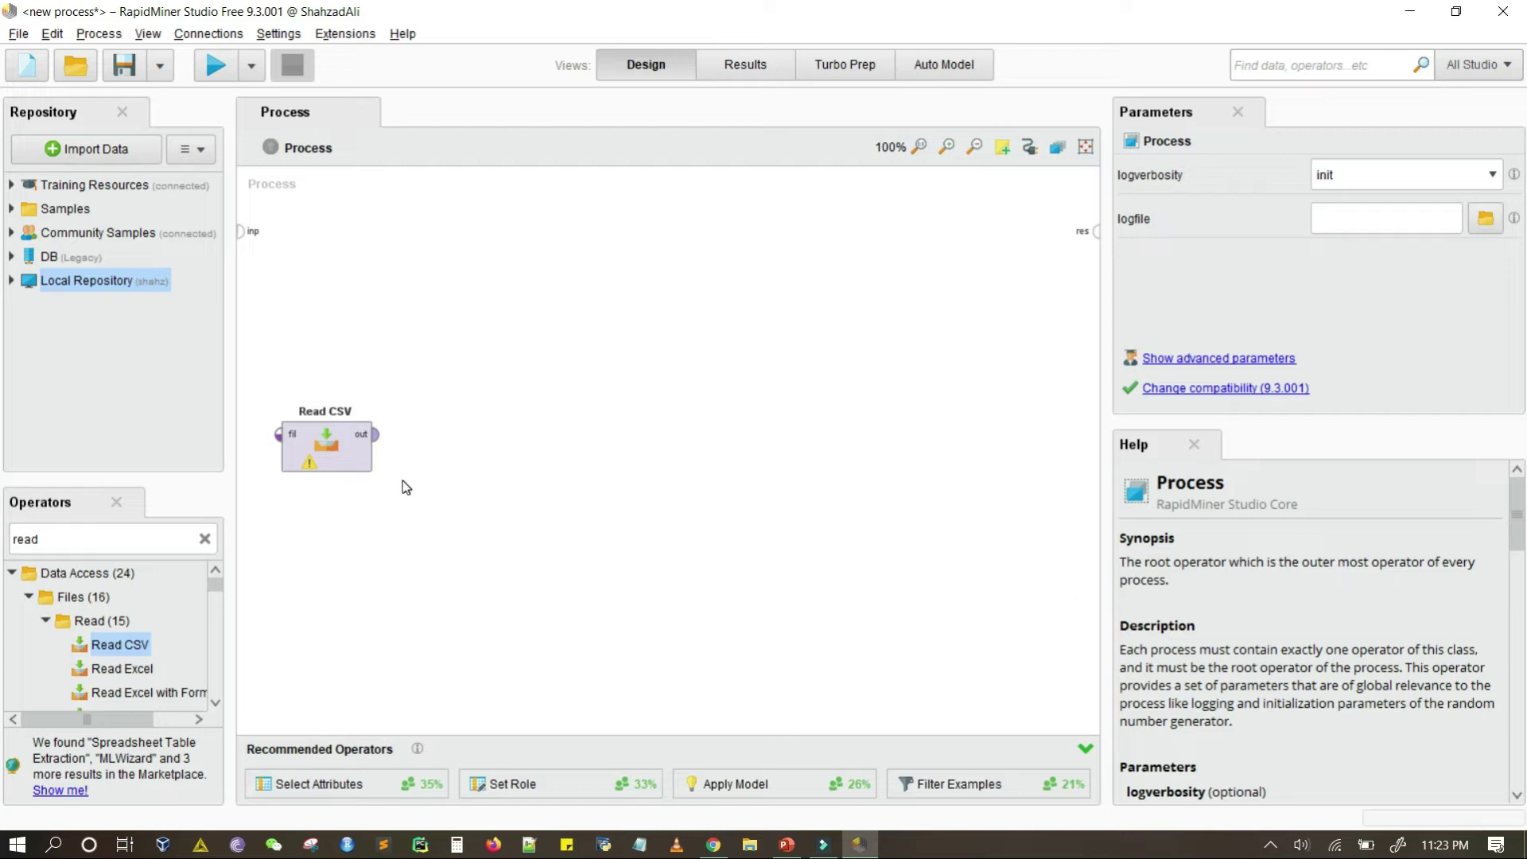
Select the Read CSV operator and read its help text, including the Description, Differentiation and Input sections
left_click(351, 459)
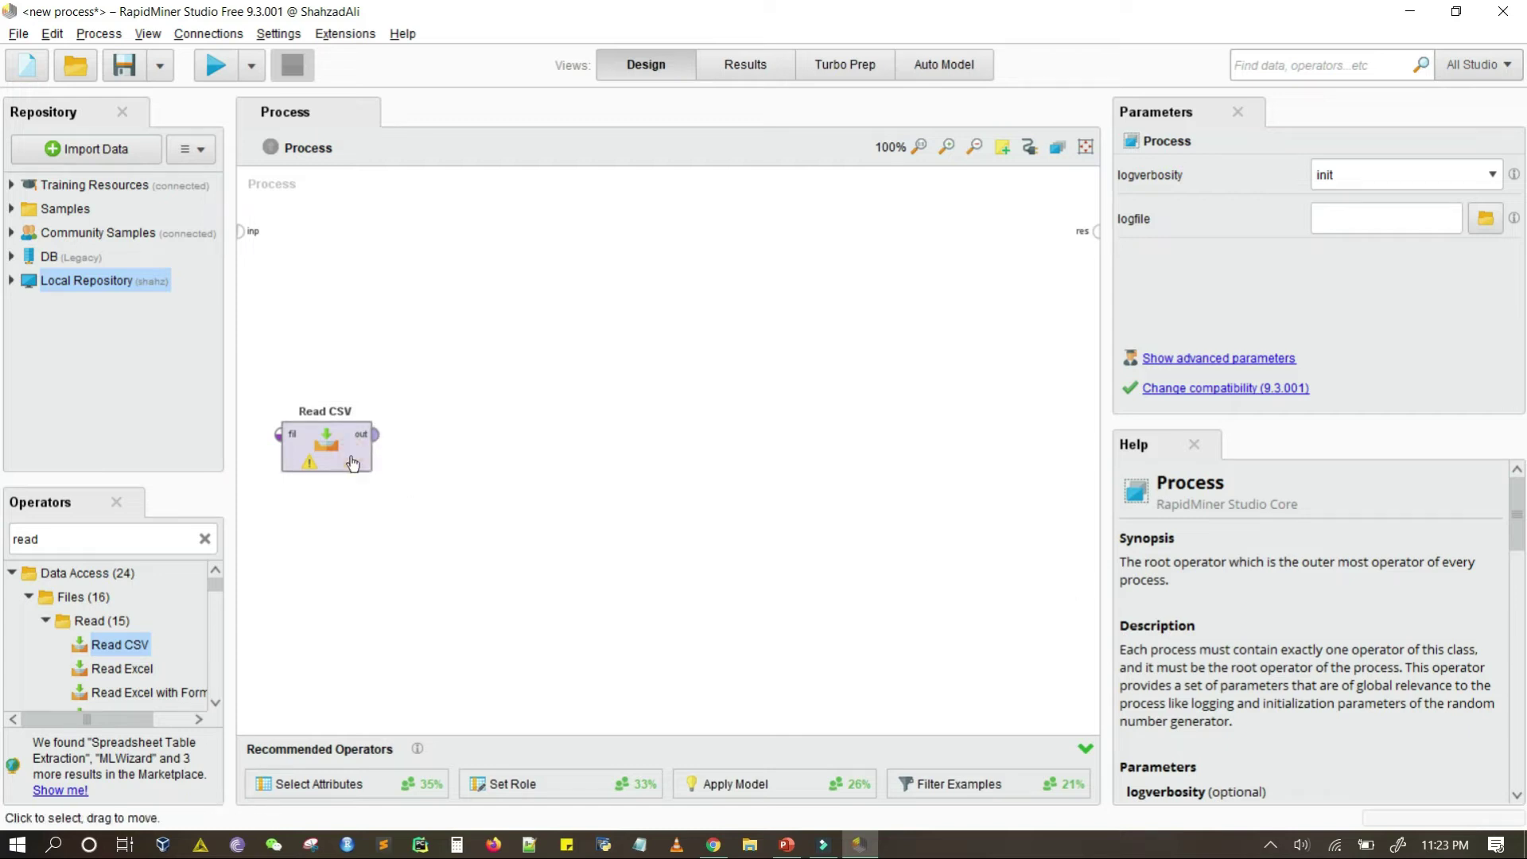
left_click(353, 462)
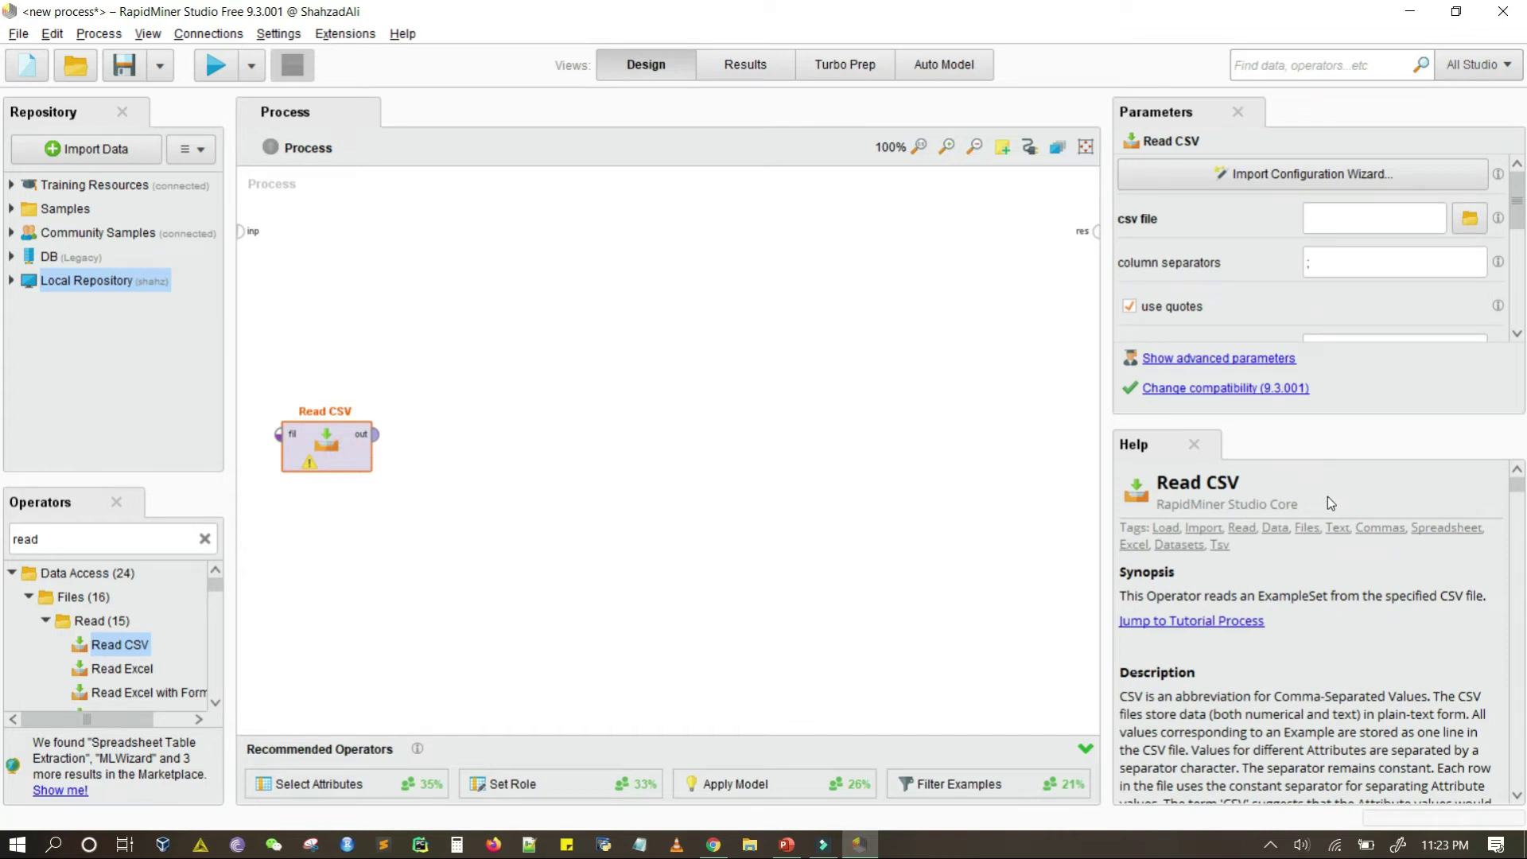
scroll(1258, 673, "down", 3)
scroll(1258, 673, "down", 2)
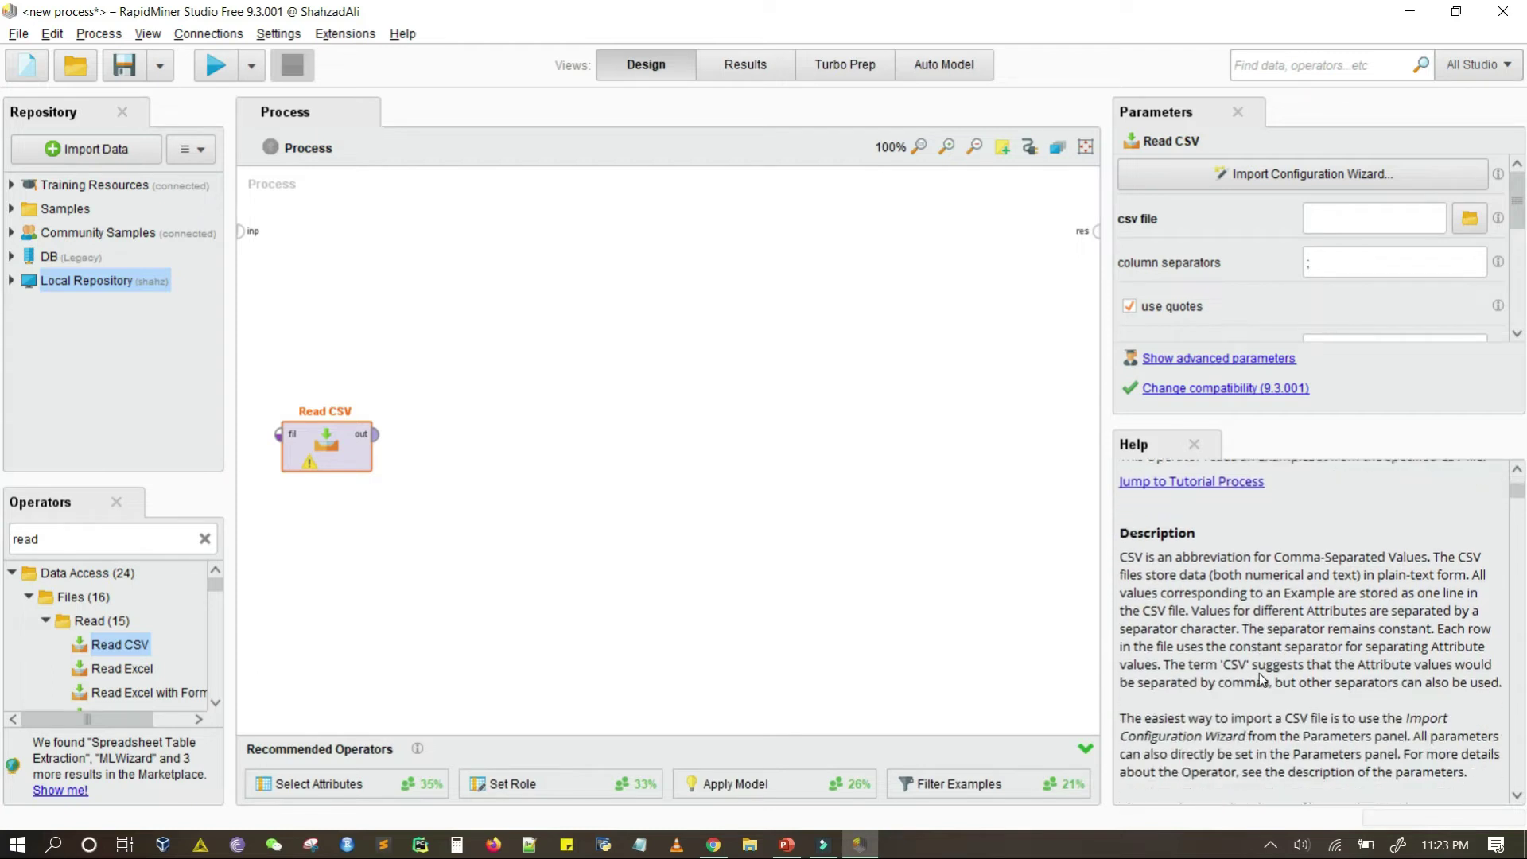
scroll(1258, 677, "down", 9)
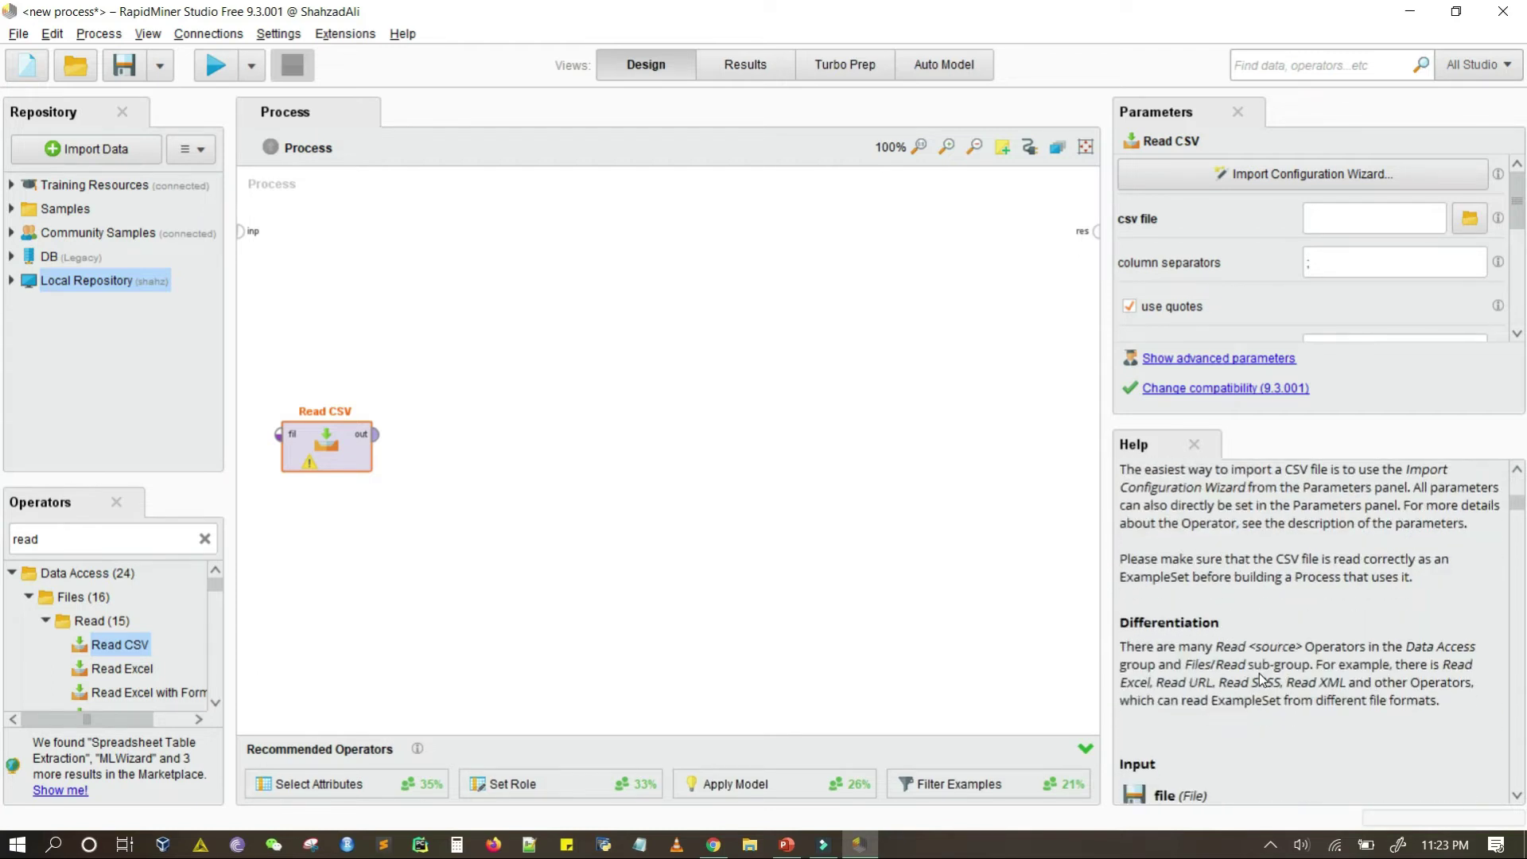
scroll(1260, 678, "down", 4)
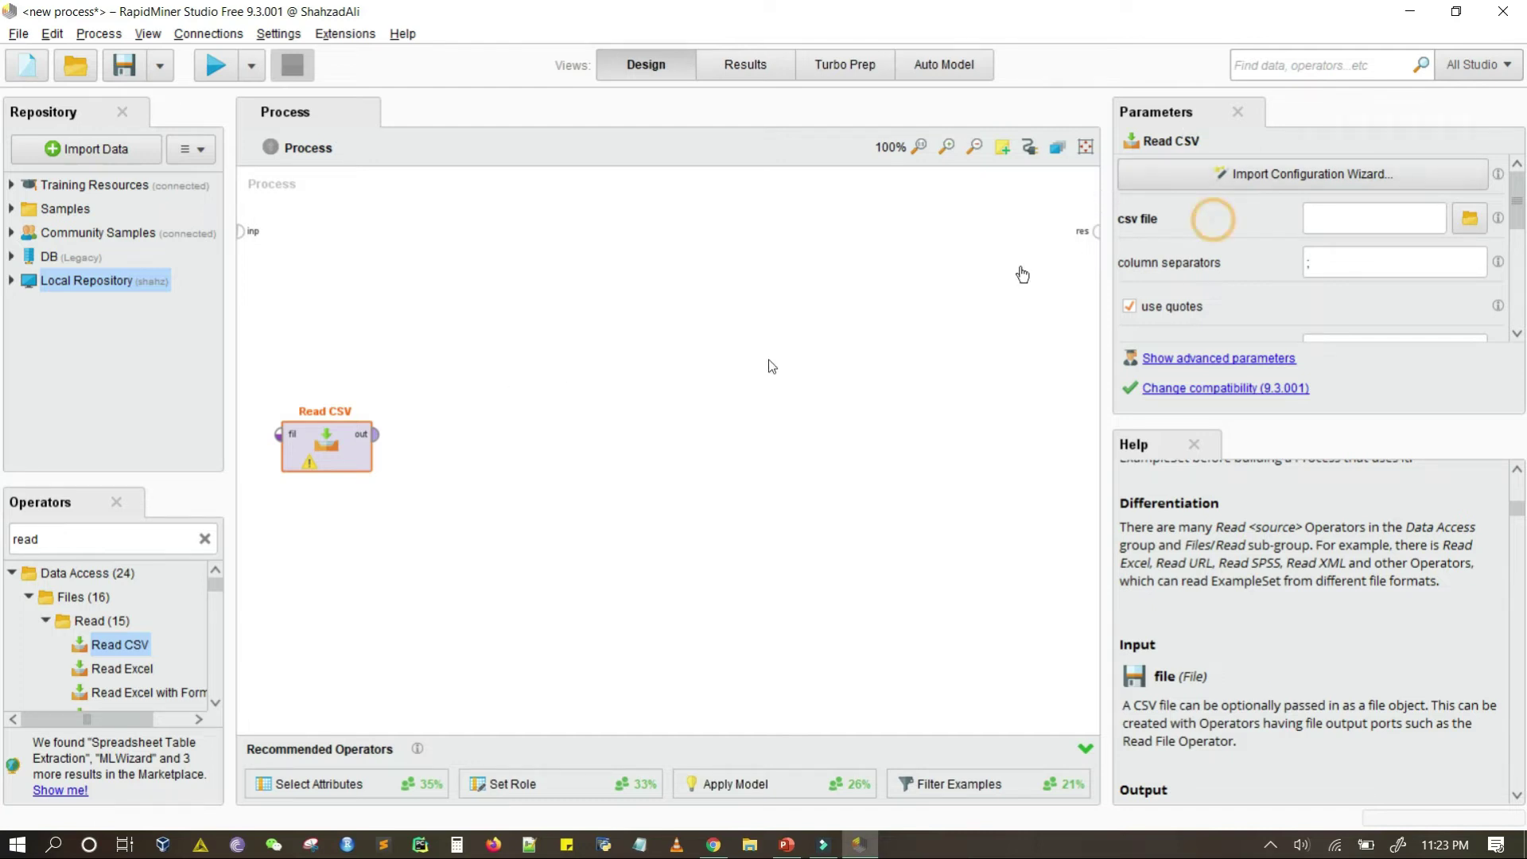
Set the Read CSV operator's csv file to iris.csv from the Datasets folder on the Desktop
left_click(351, 465)
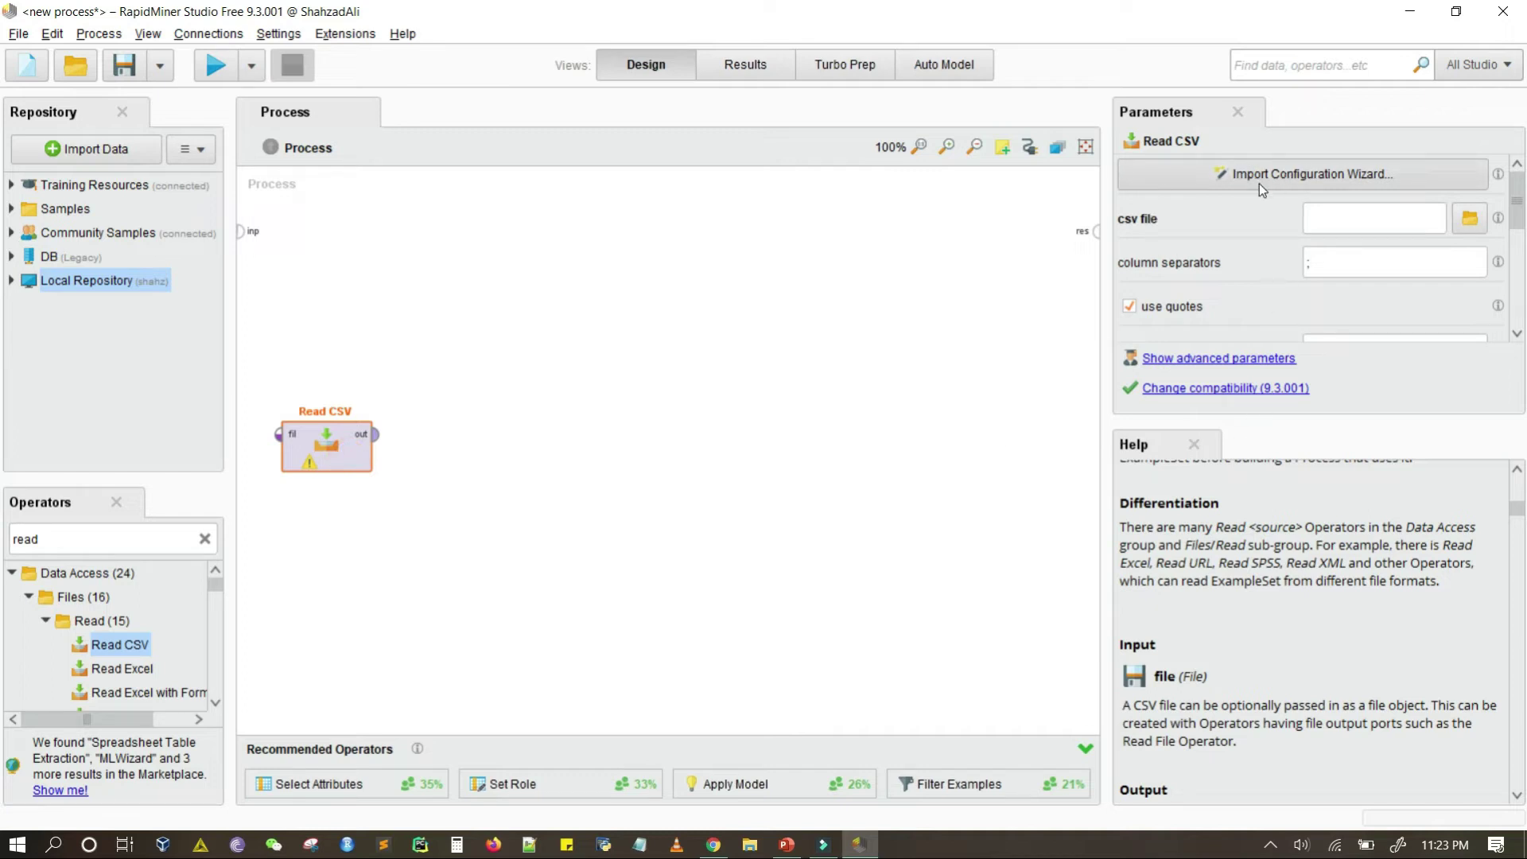
left_click(1328, 218)
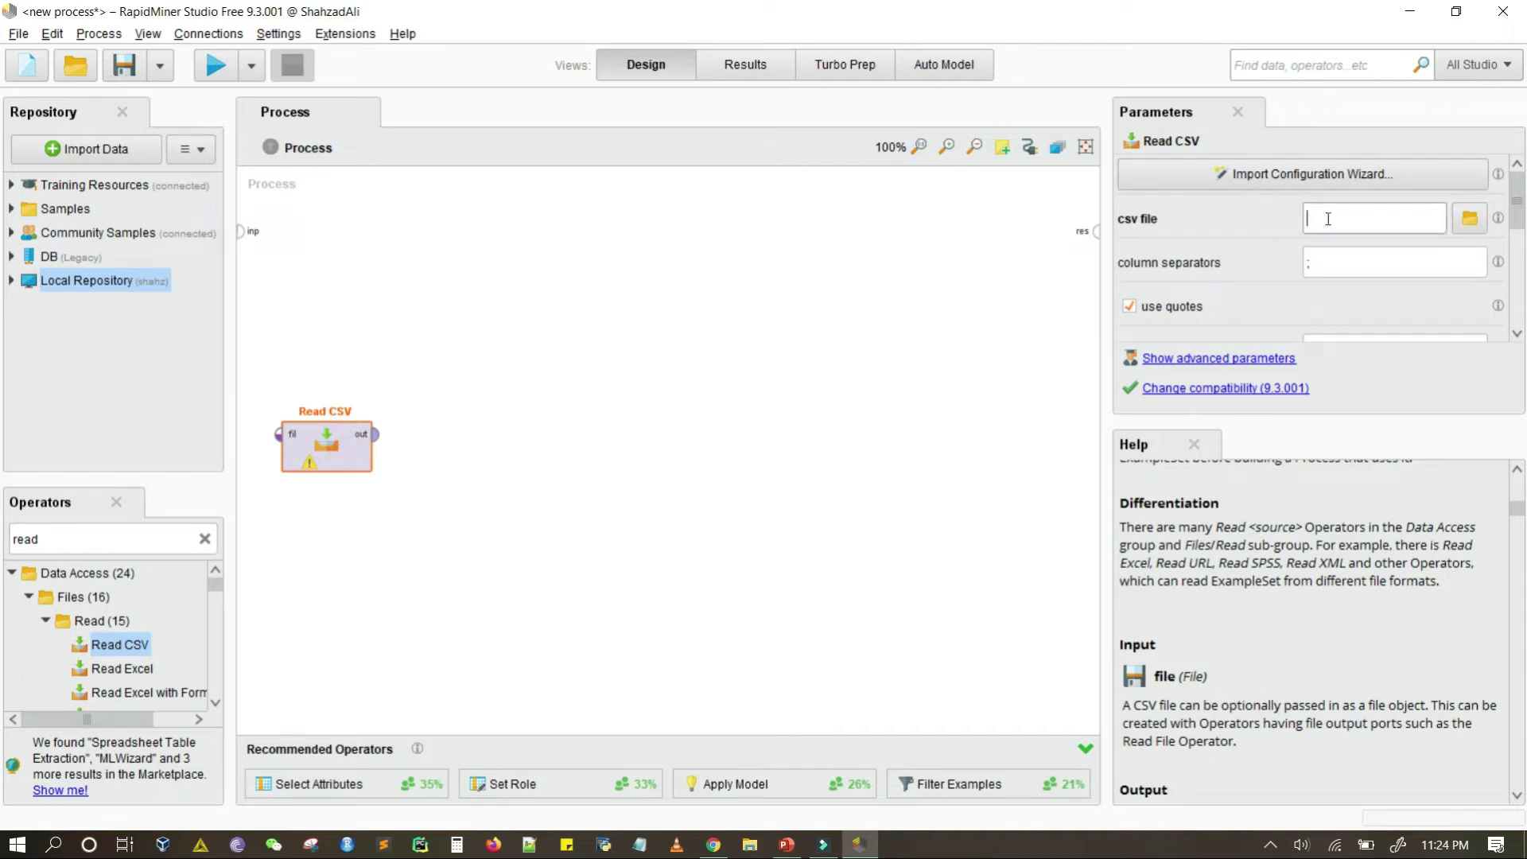
left_click(1469, 226)
left_click(1026, 267)
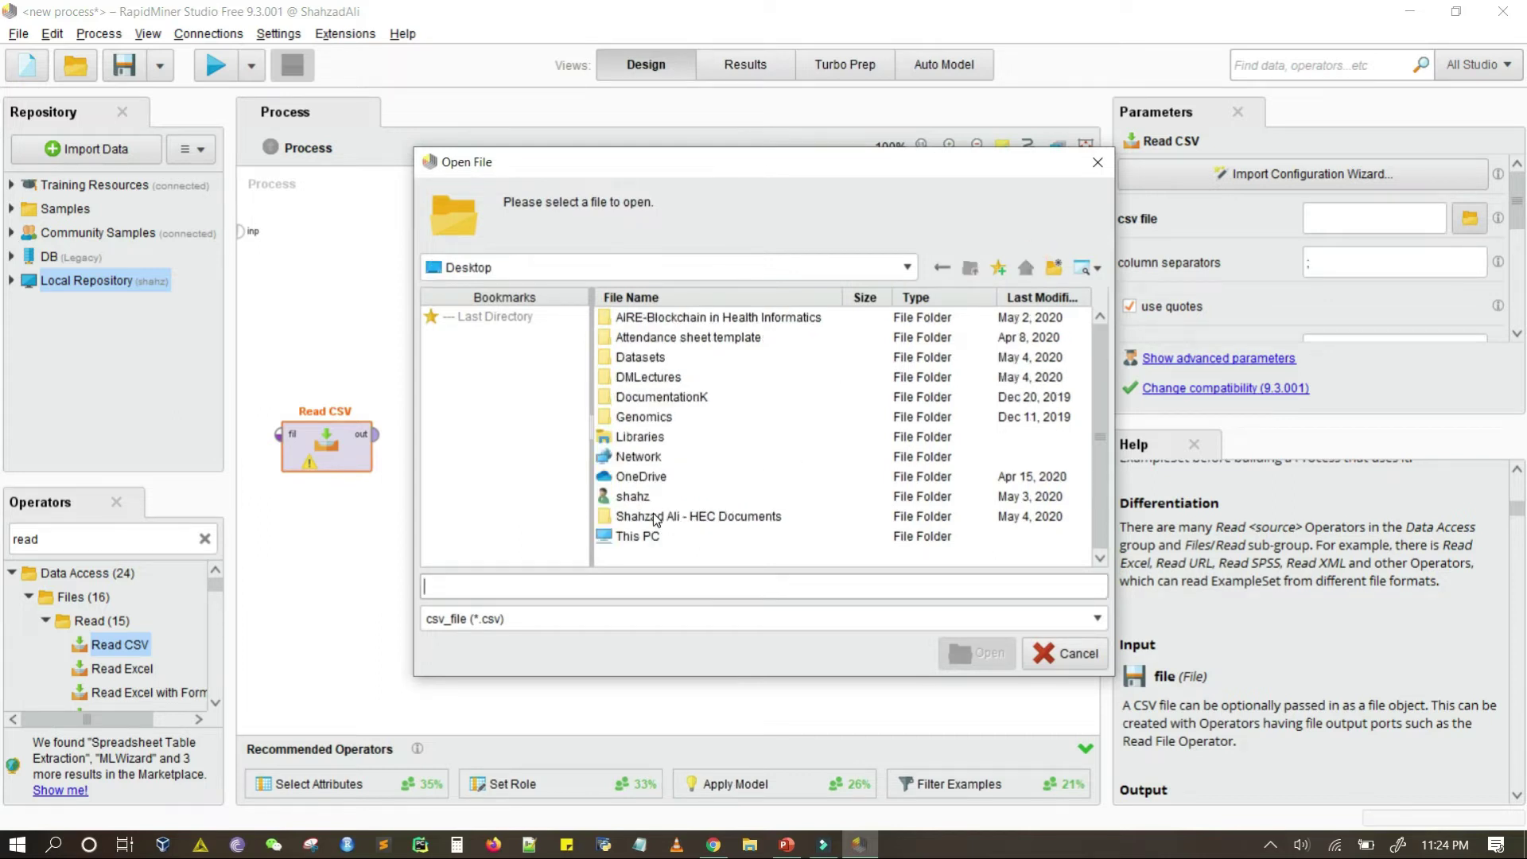
double_click(637, 360)
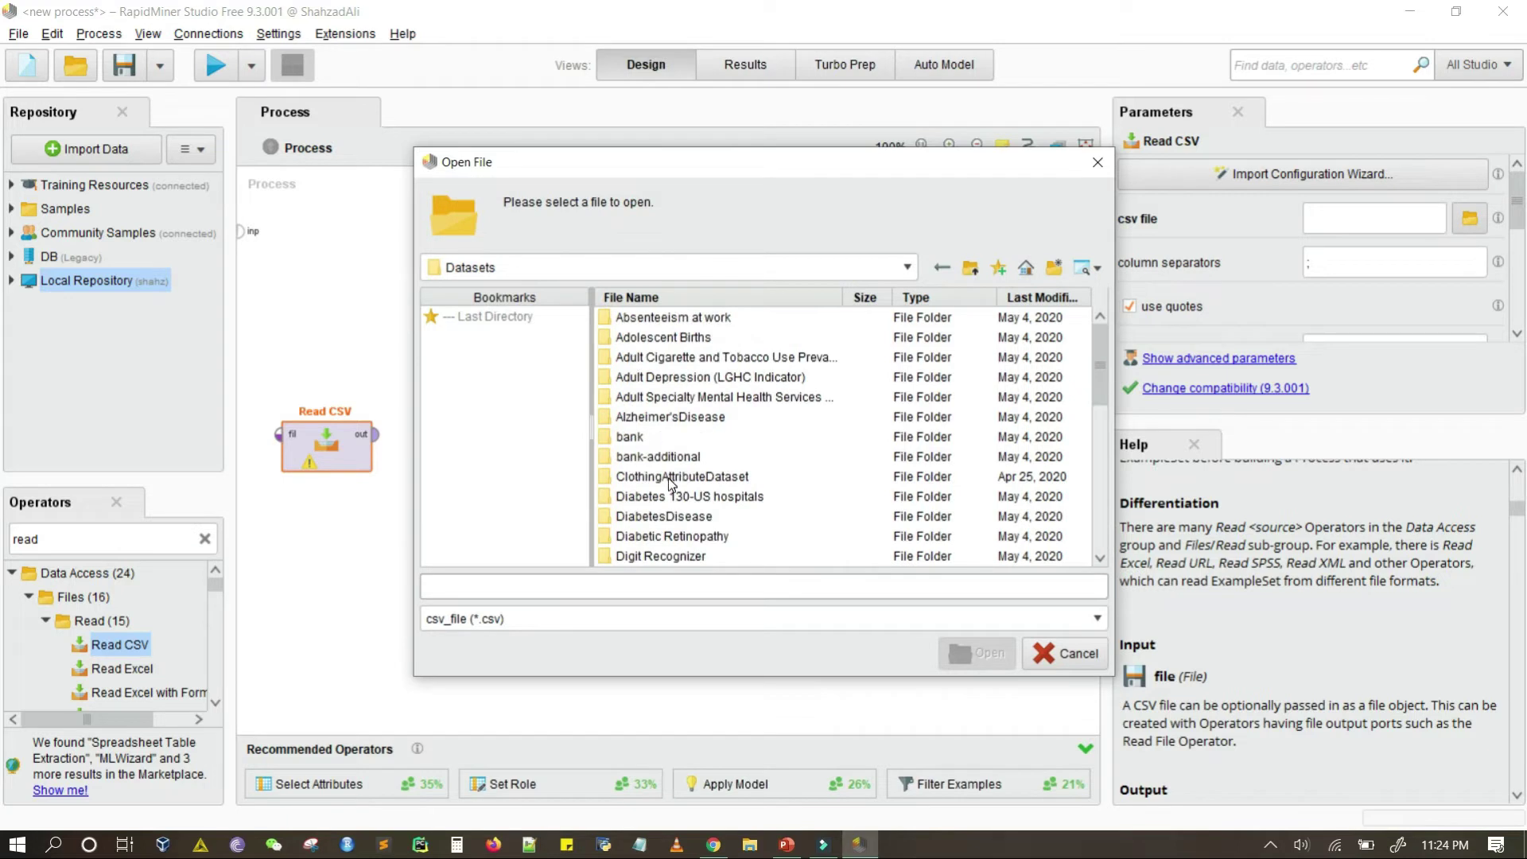
scroll(669, 483, "down", 10)
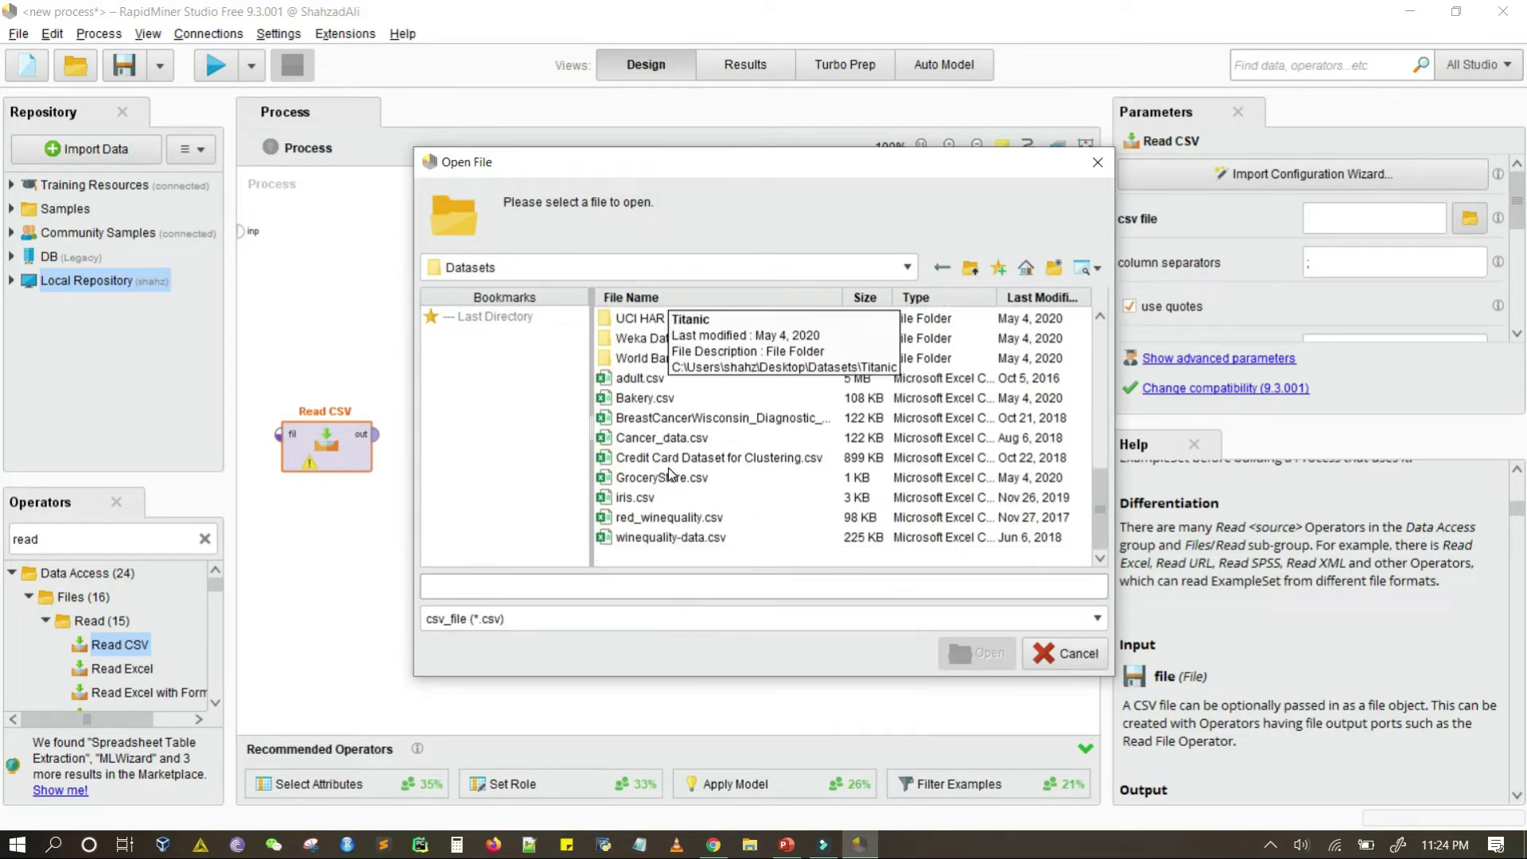
double_click(637, 496)
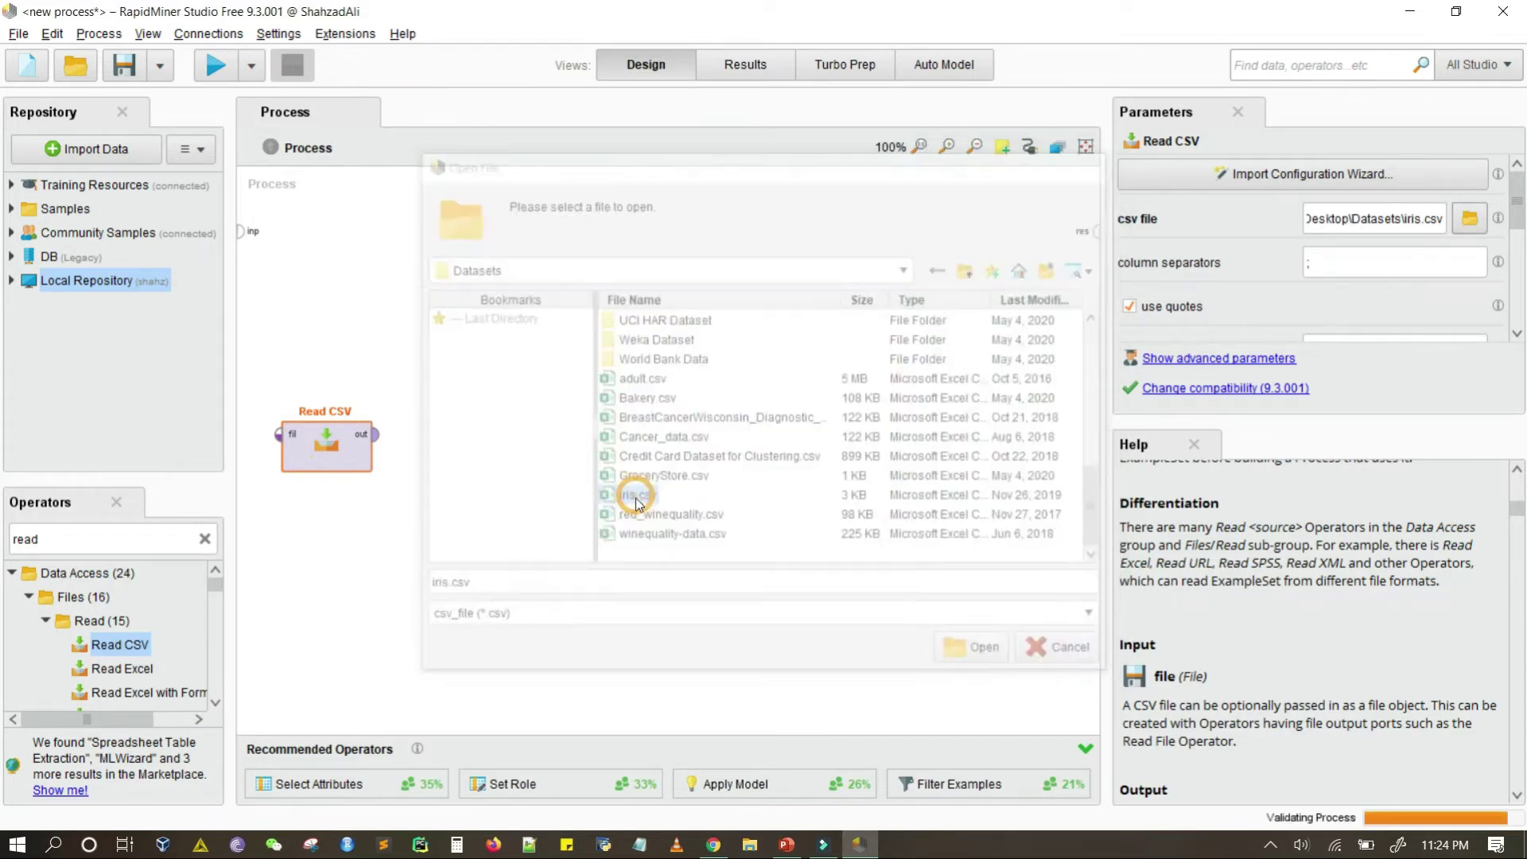
Connect the Read CSV operator's out port to the process's res port
left_click(374, 434)
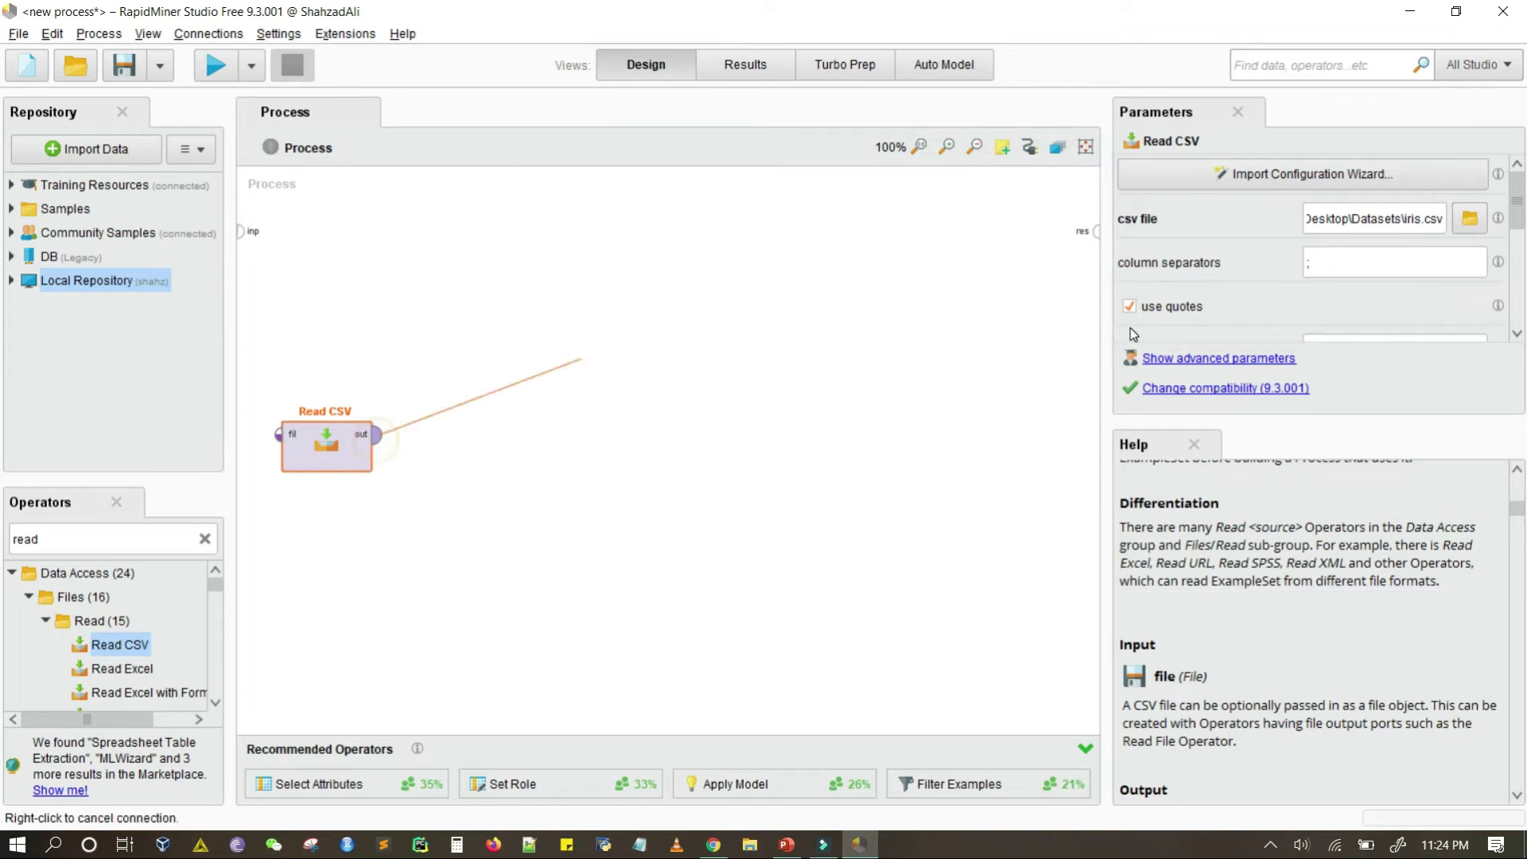
left_click(1093, 246)
left_click(1093, 246)
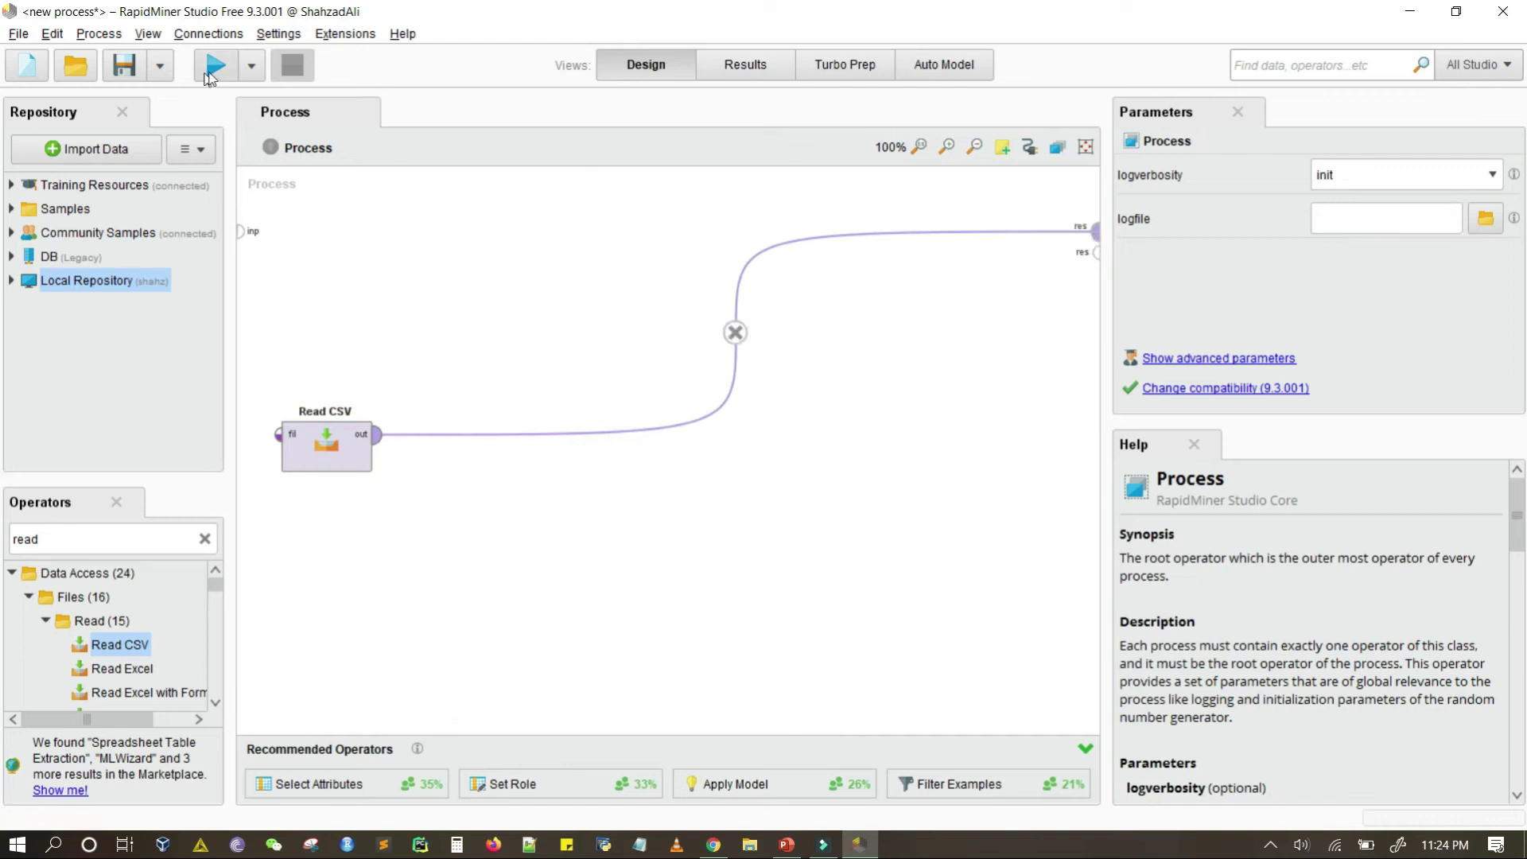
Run the process, widen the single data column to show its full header, and sort it in descending order
left_click(212, 72)
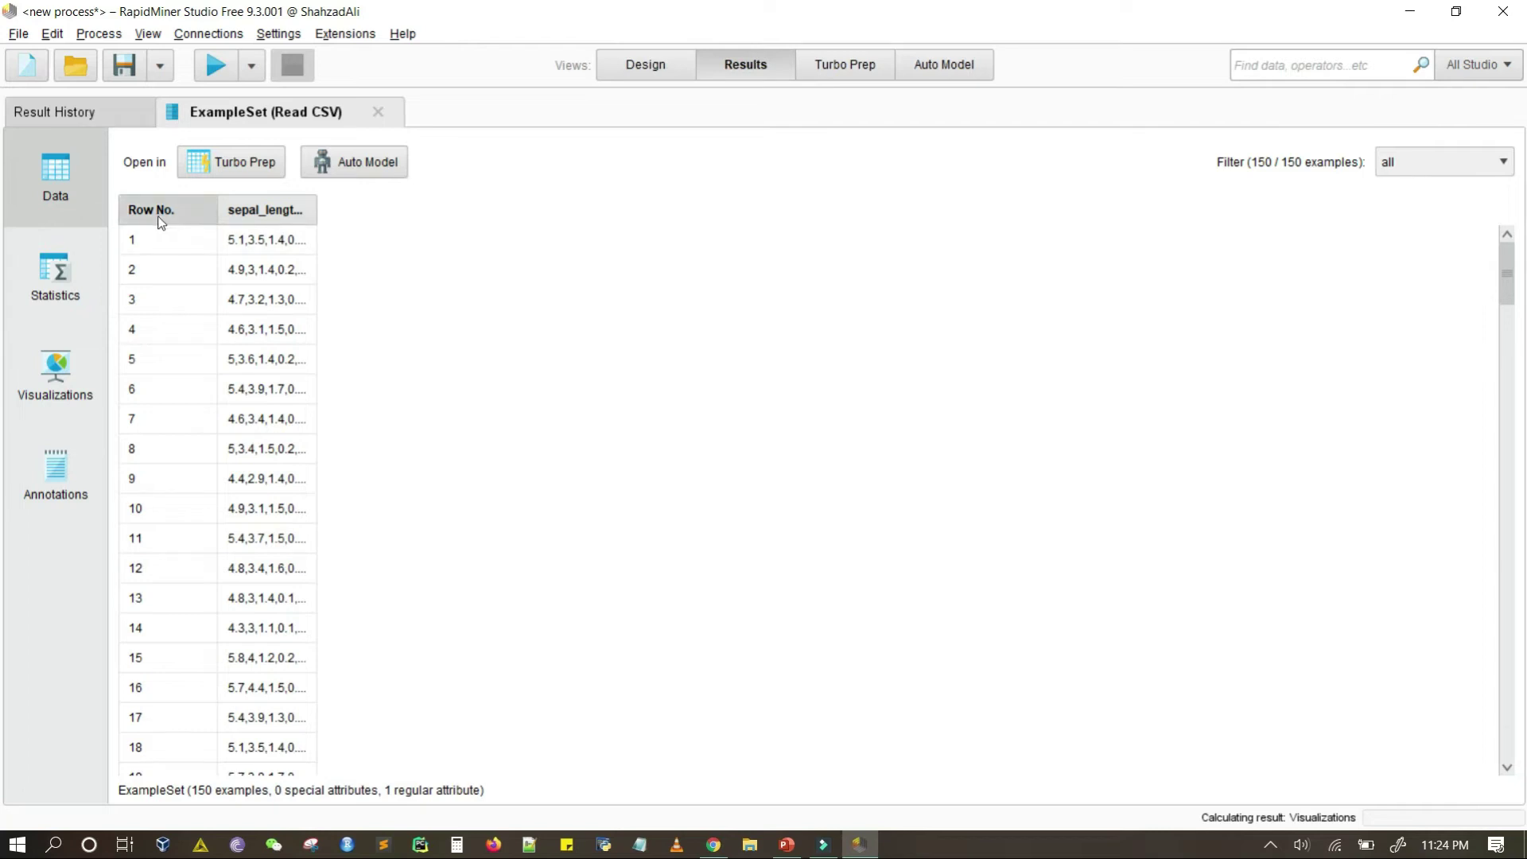
left_click(286, 215)
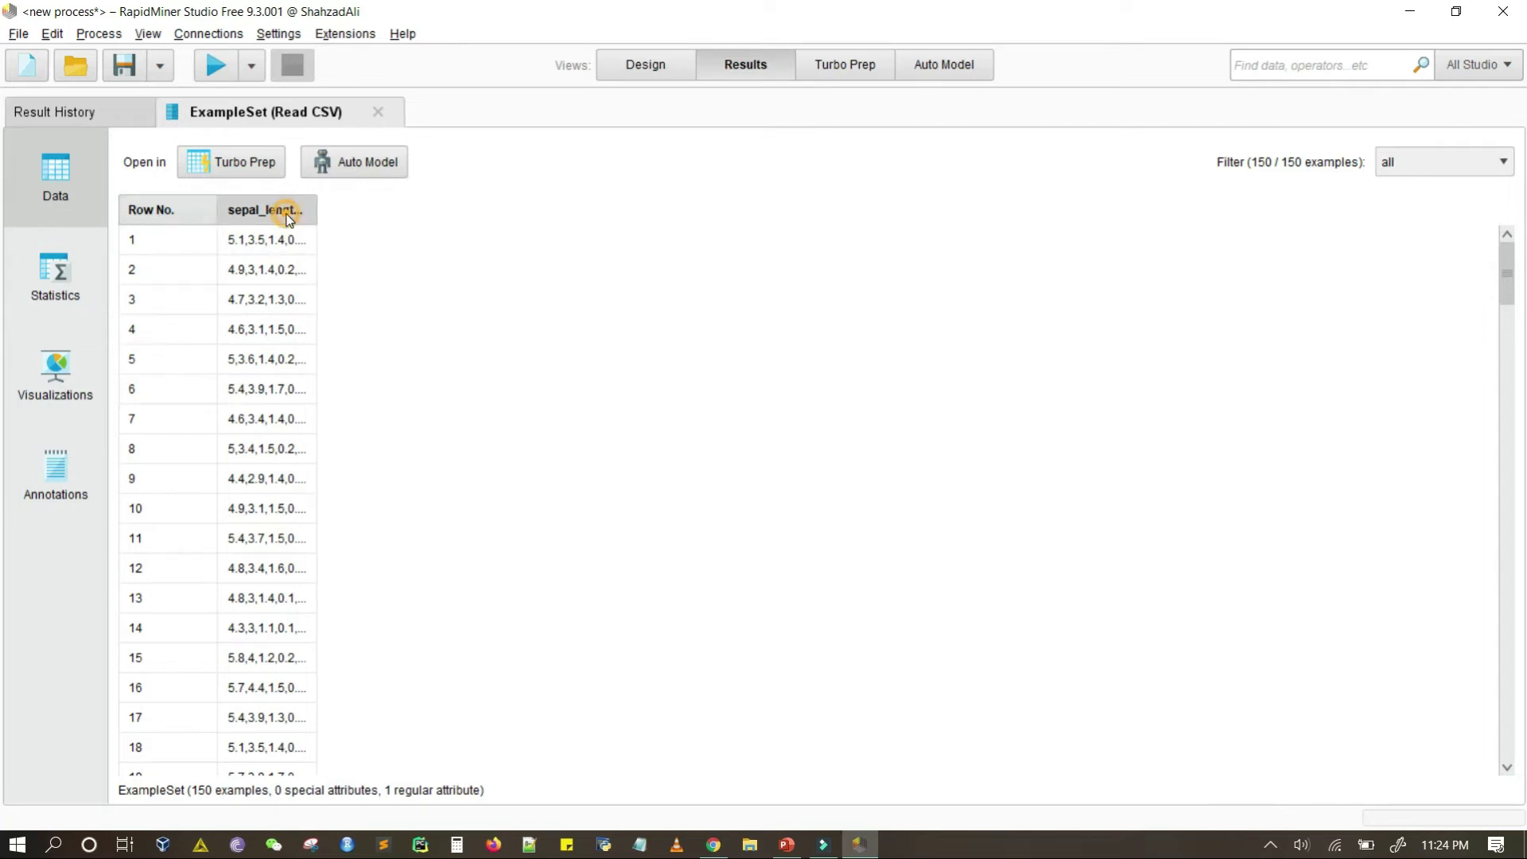
double_click(312, 209)
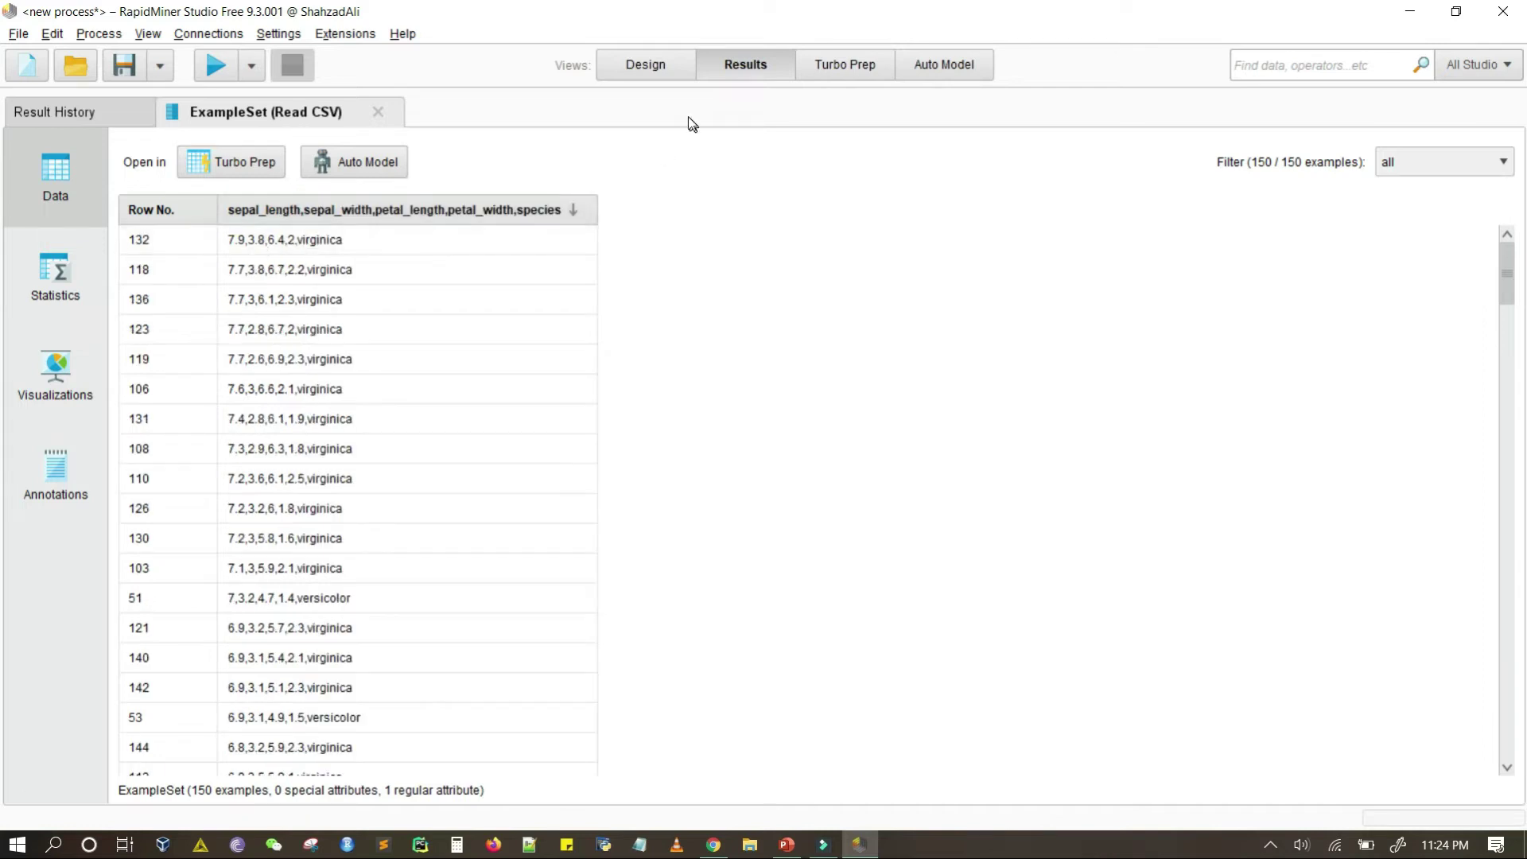
Set the Read CSV operator's column separators to a comma in the process design and rerun the process
left_click(645, 66)
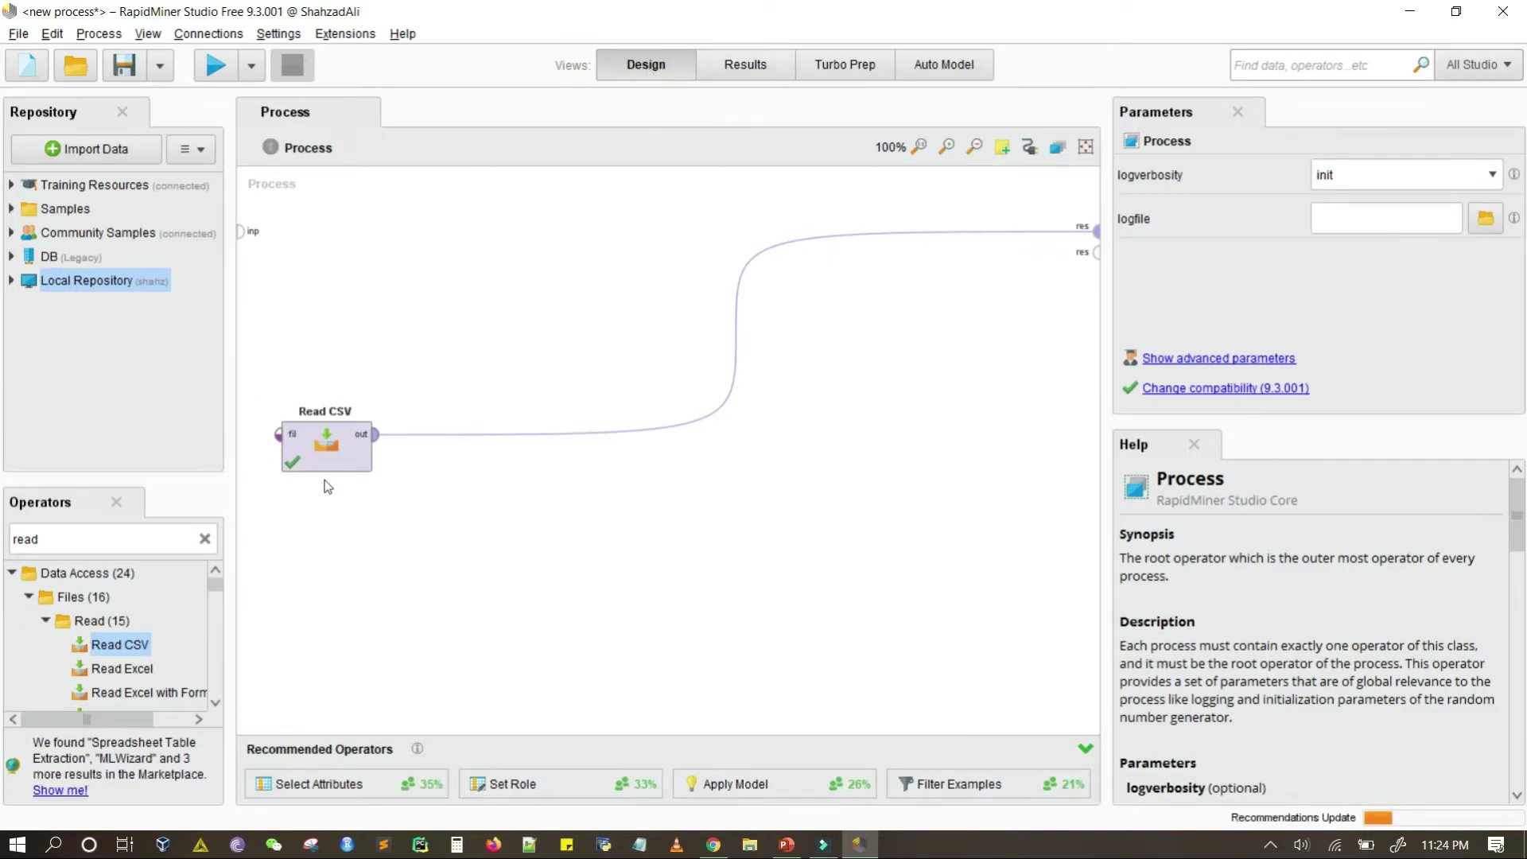
left_click(316, 455)
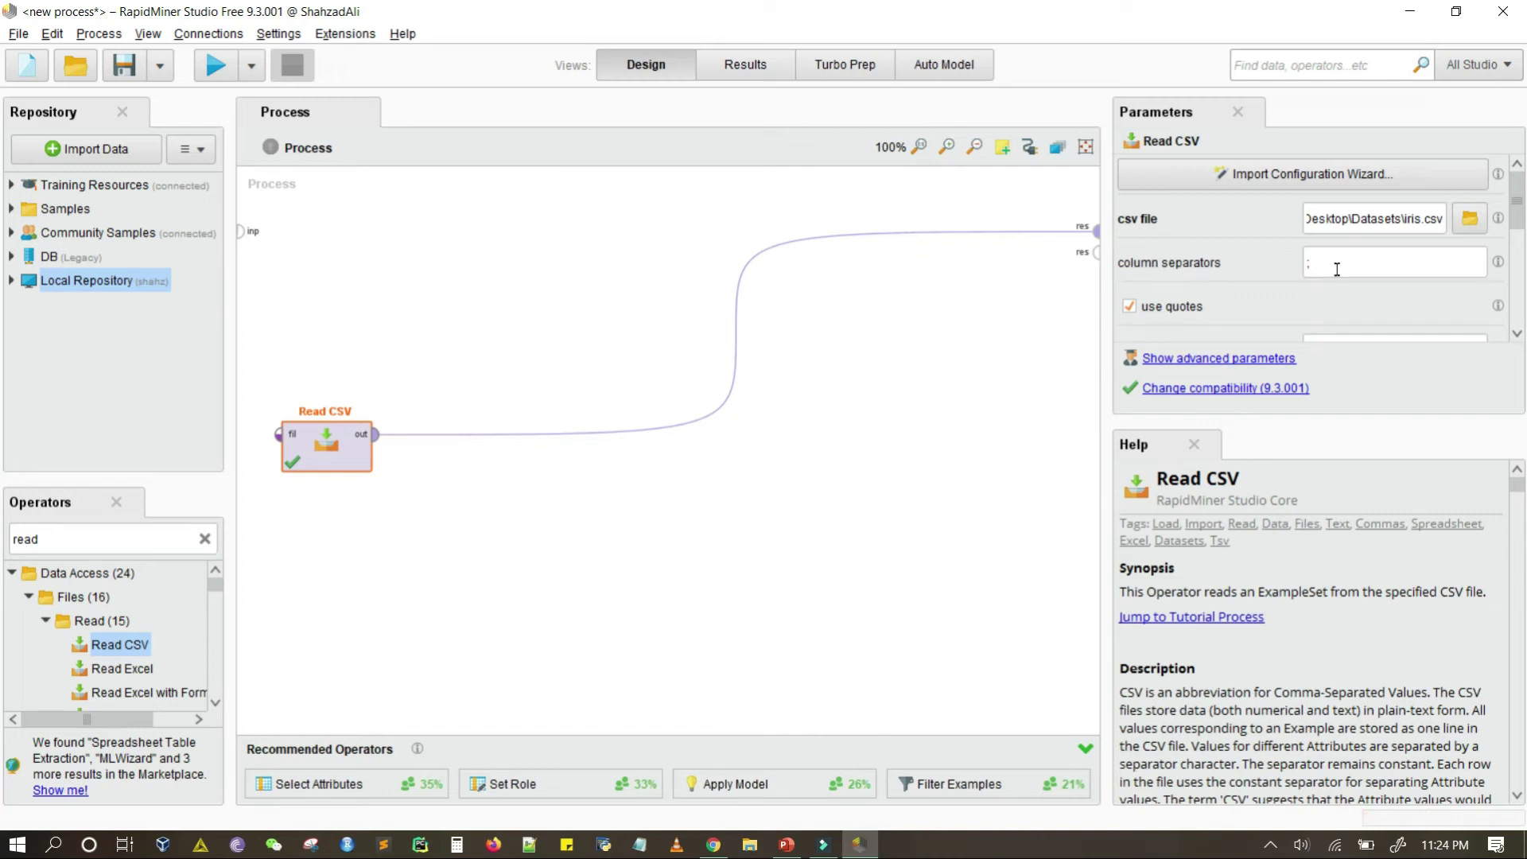
left_click(1424, 219)
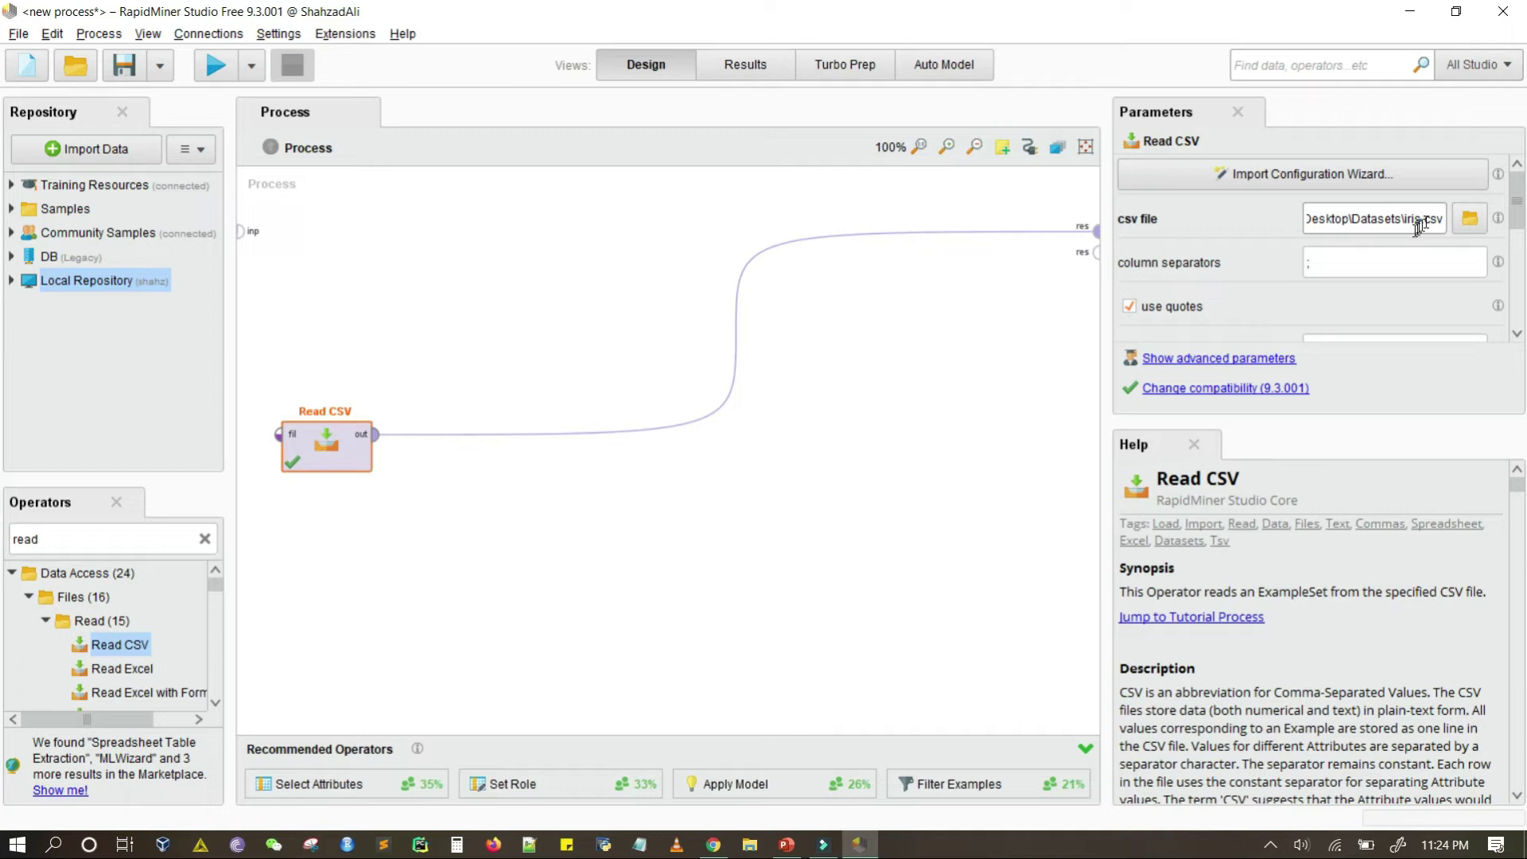
left_click(1379, 271)
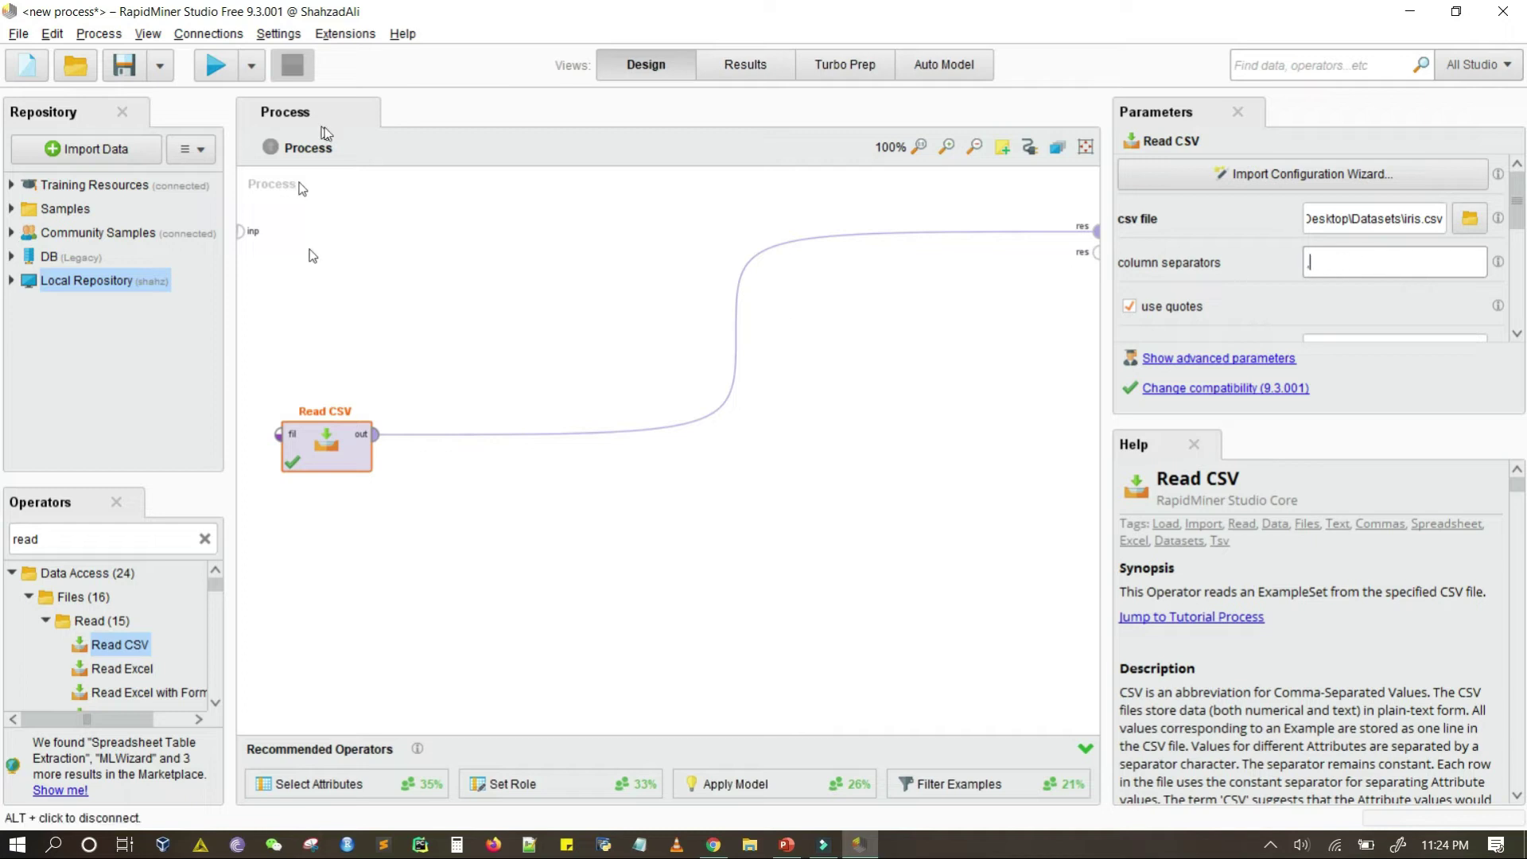
left_click(214, 67)
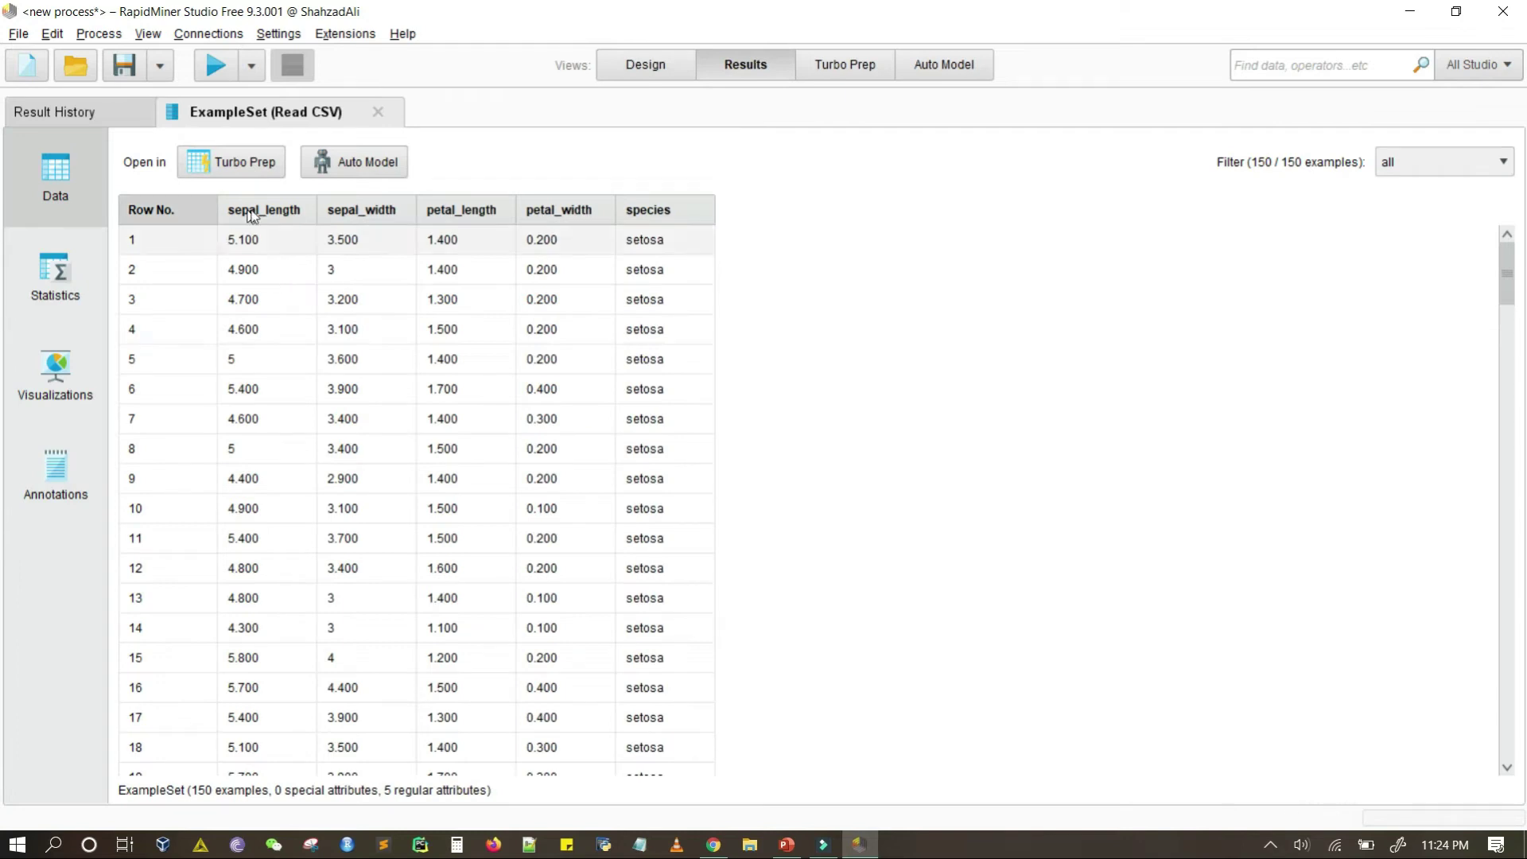
Examine the iris rows sorted by sepal_length in ascending and descending order, and sort them by petal_width
left_click(253, 212)
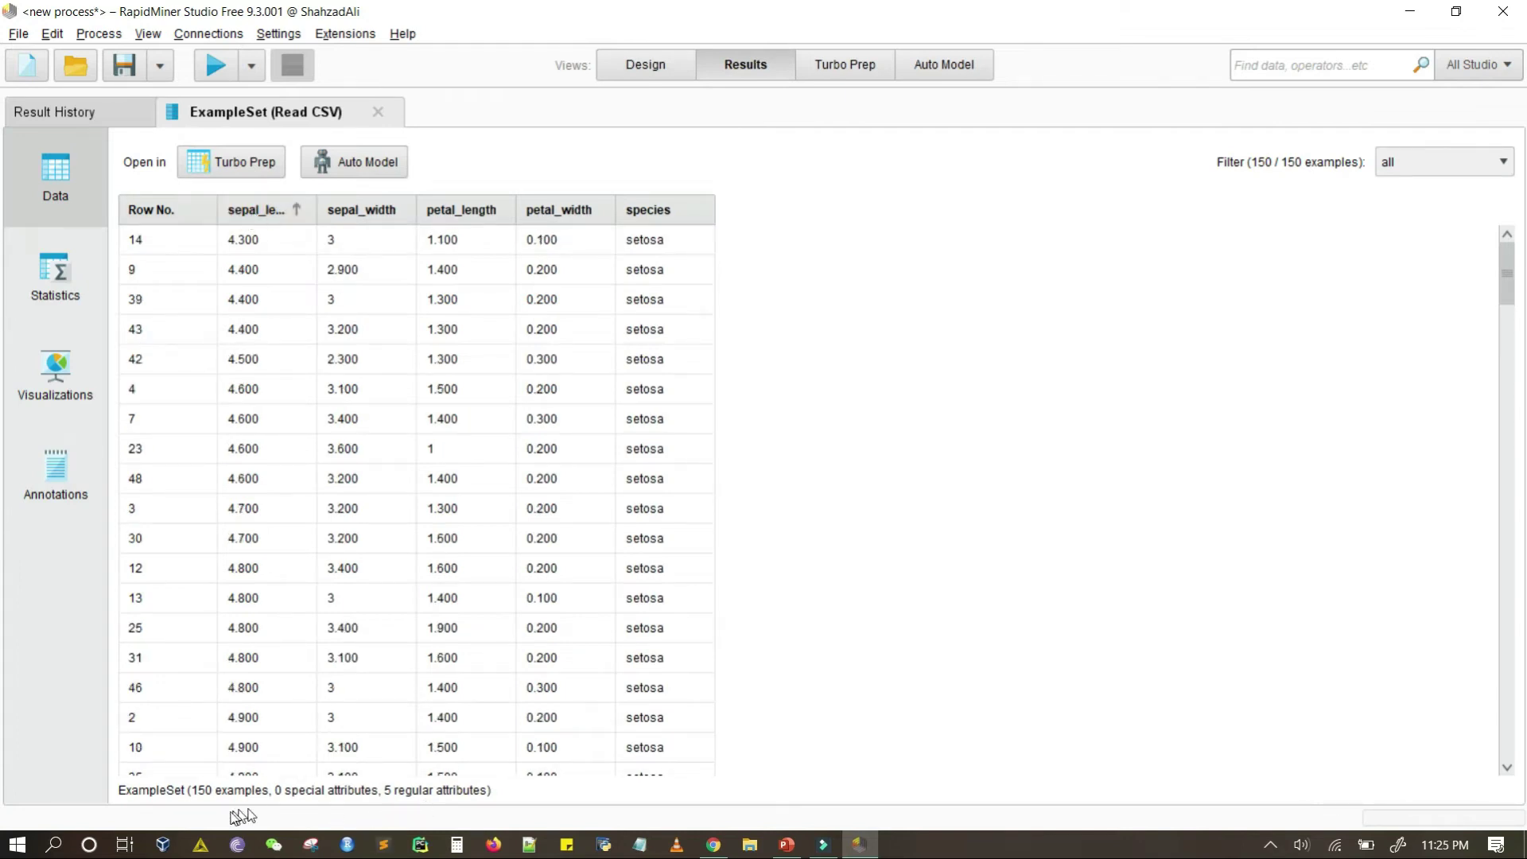
scroll(383, 537, "down", 4)
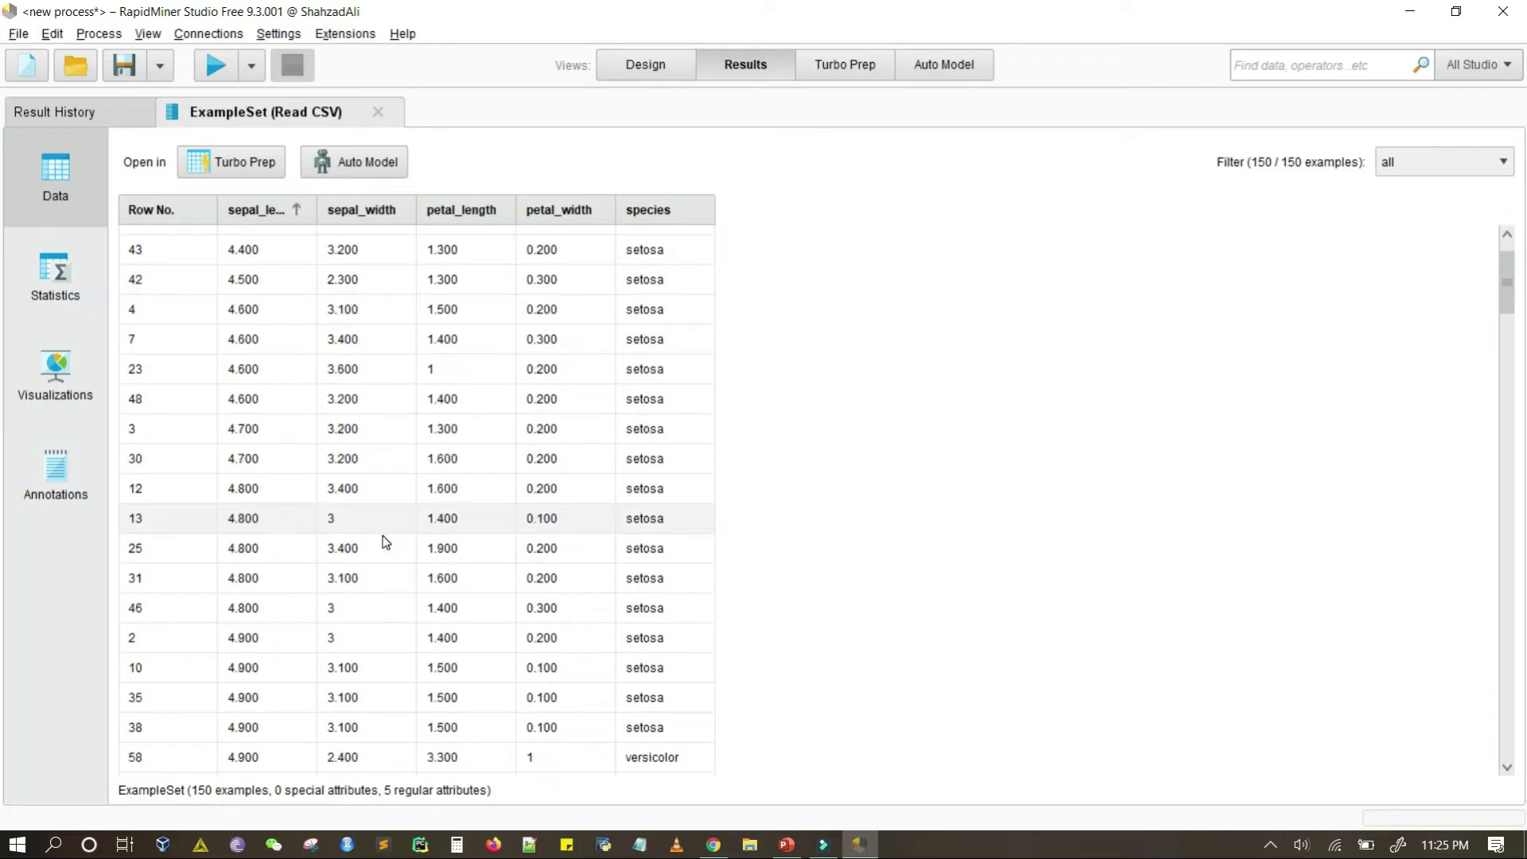
scroll(383, 538, "down", 7)
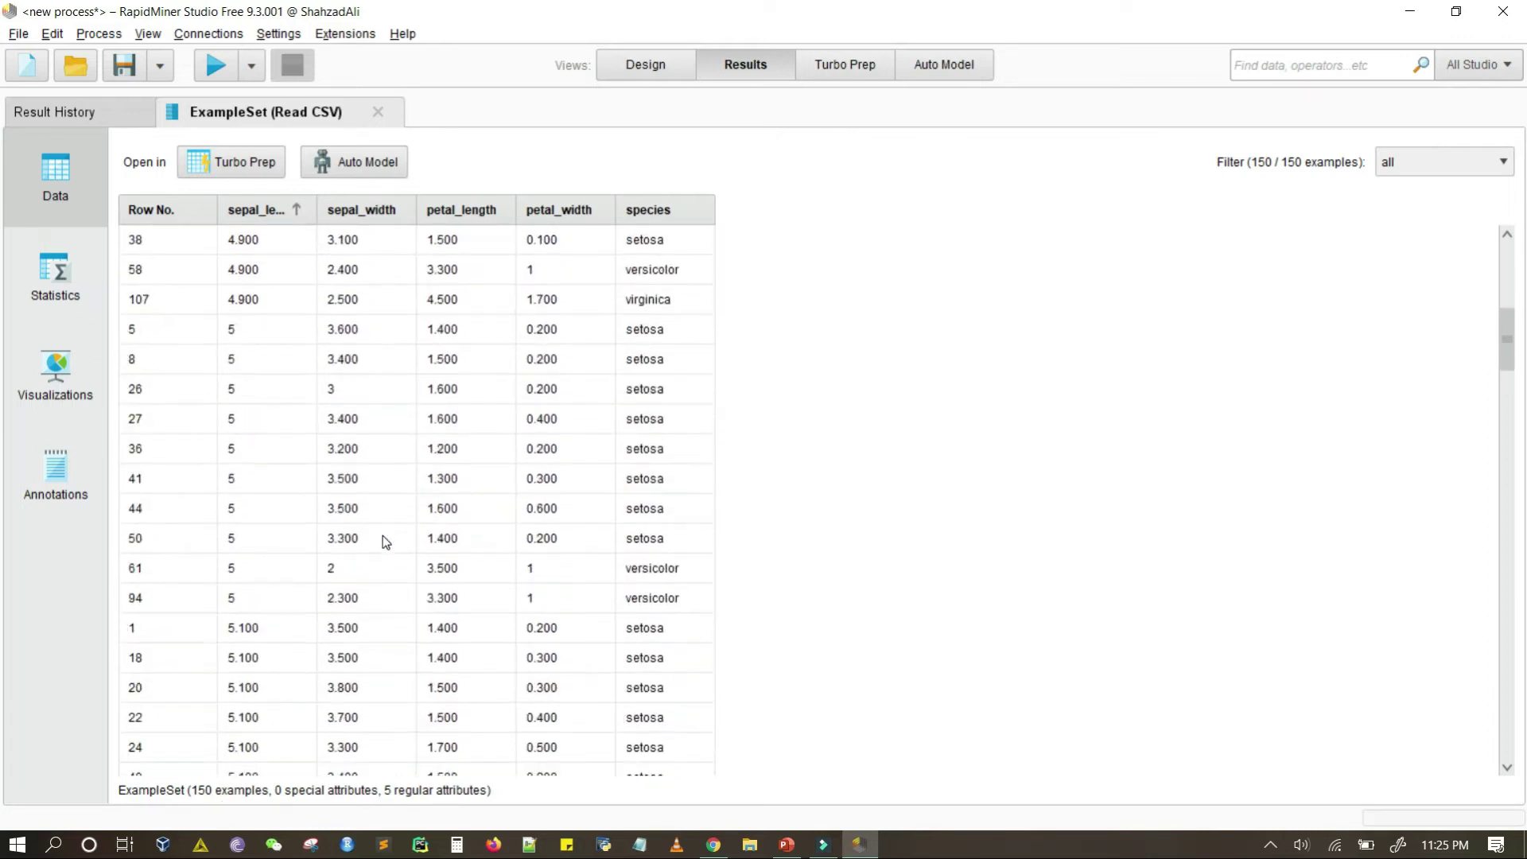
scroll(385, 539, "down", 4)
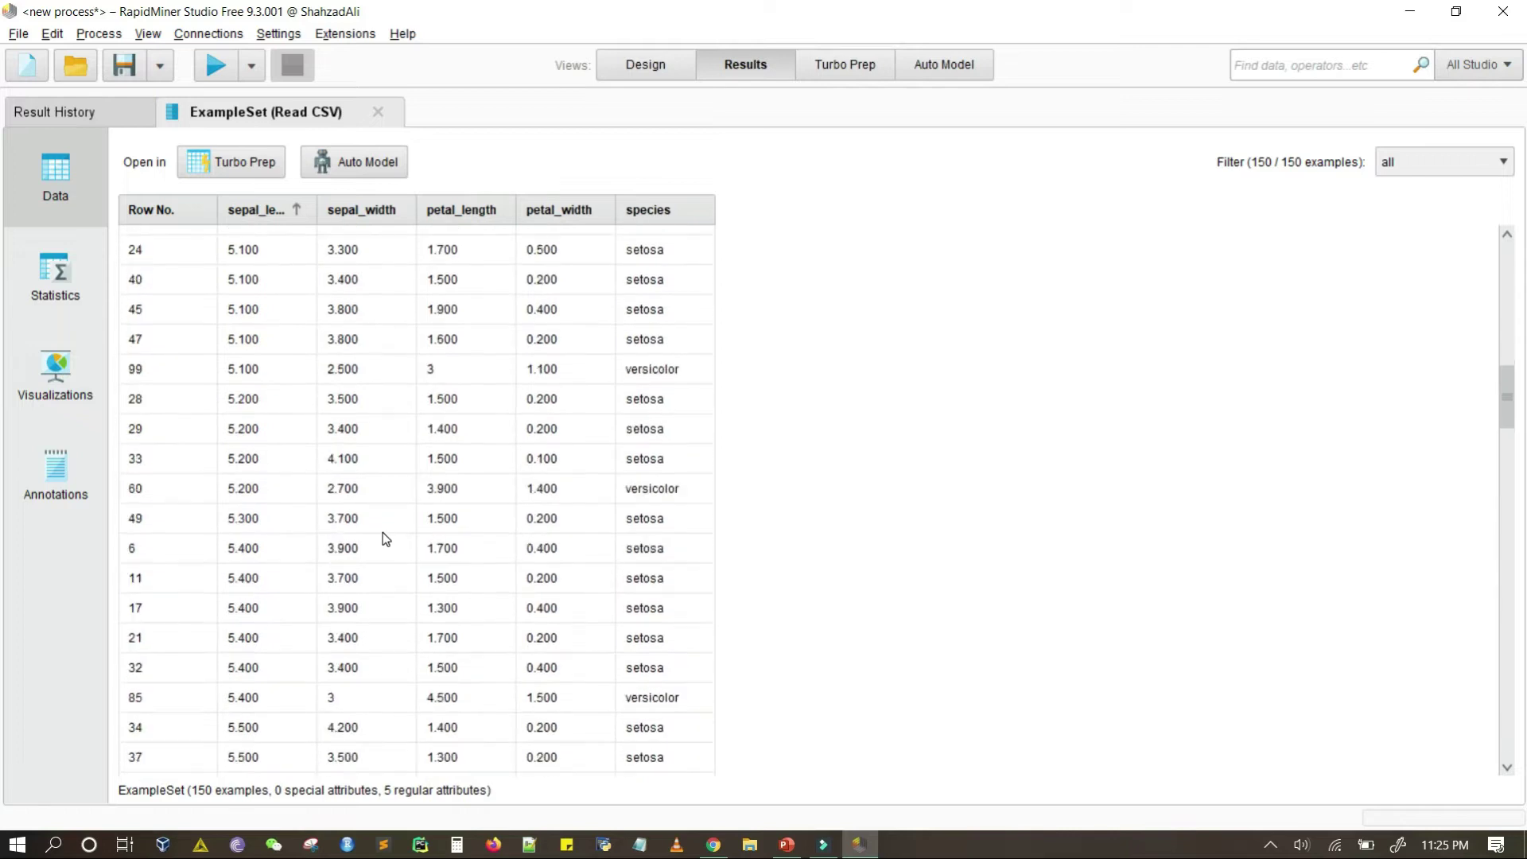
scroll(385, 538, "up", 2)
scroll(383, 537, "up", 3)
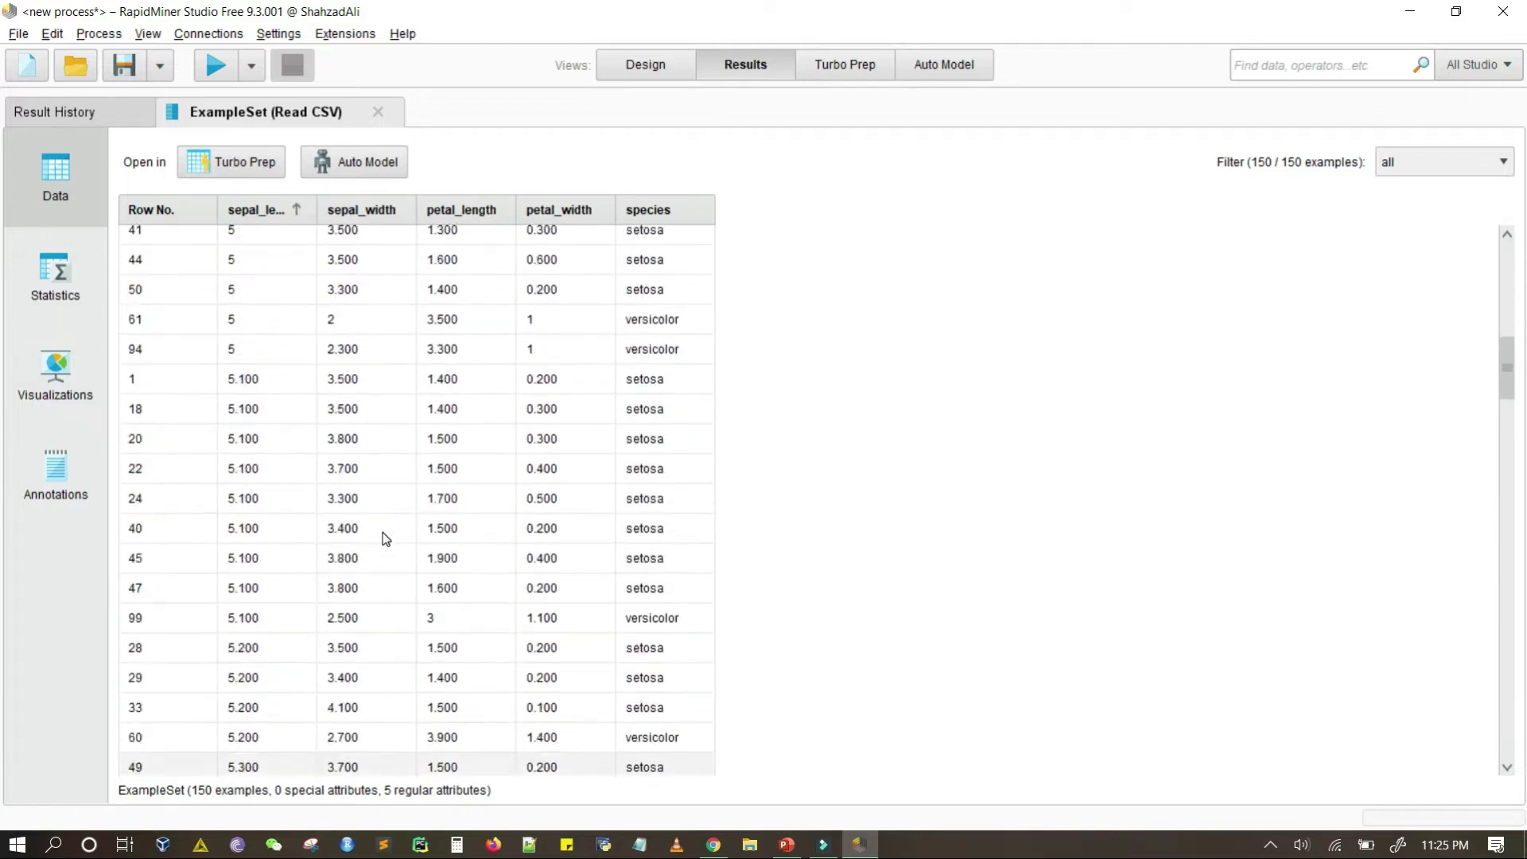
left_click(247, 212)
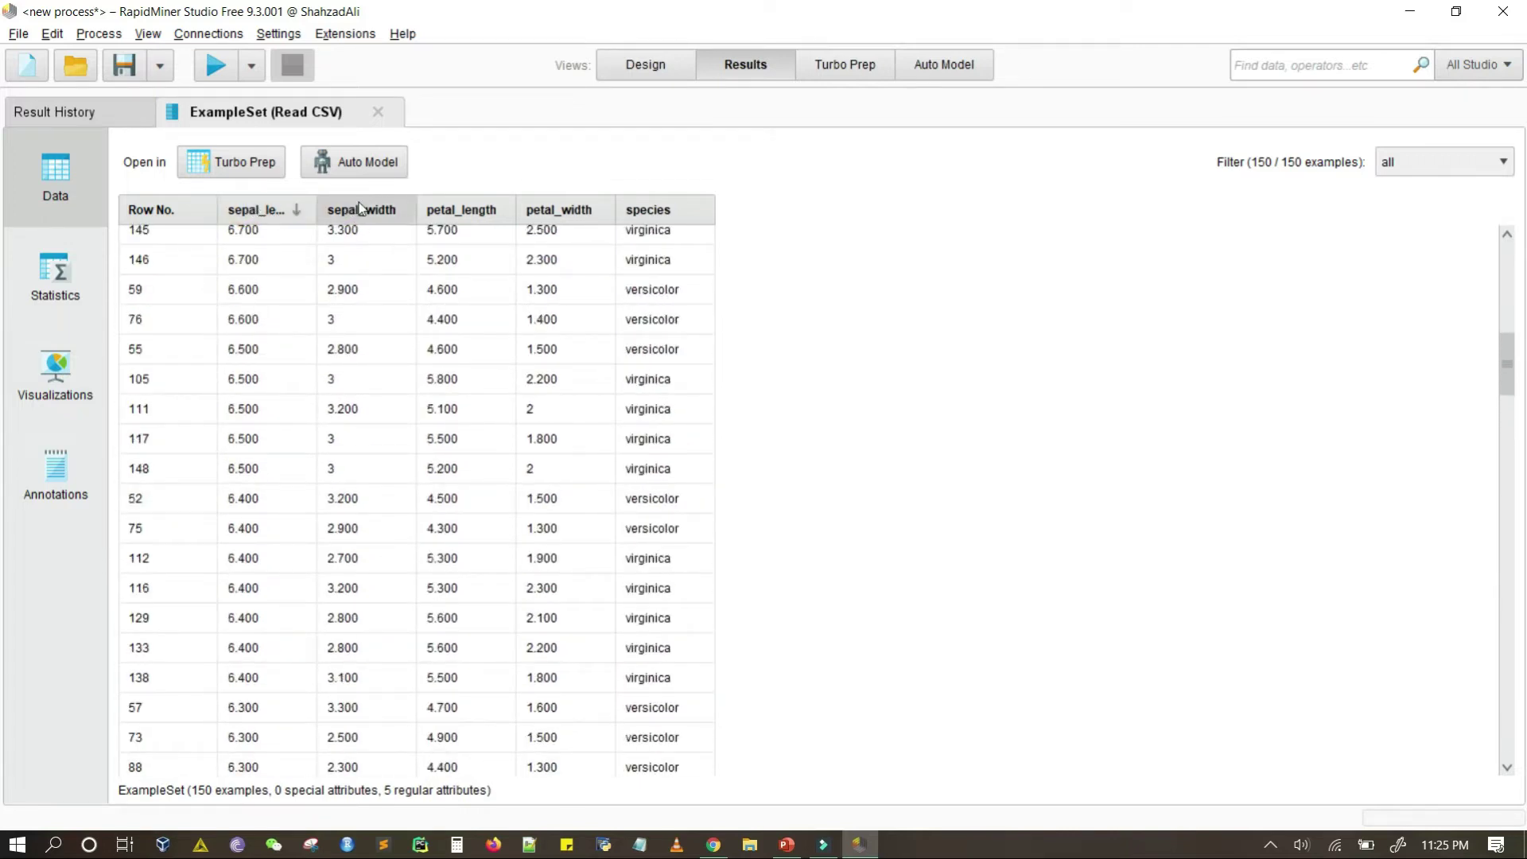
left_click(577, 210)
Return to the process design and delete the Read CSV operator
left_click(646, 63)
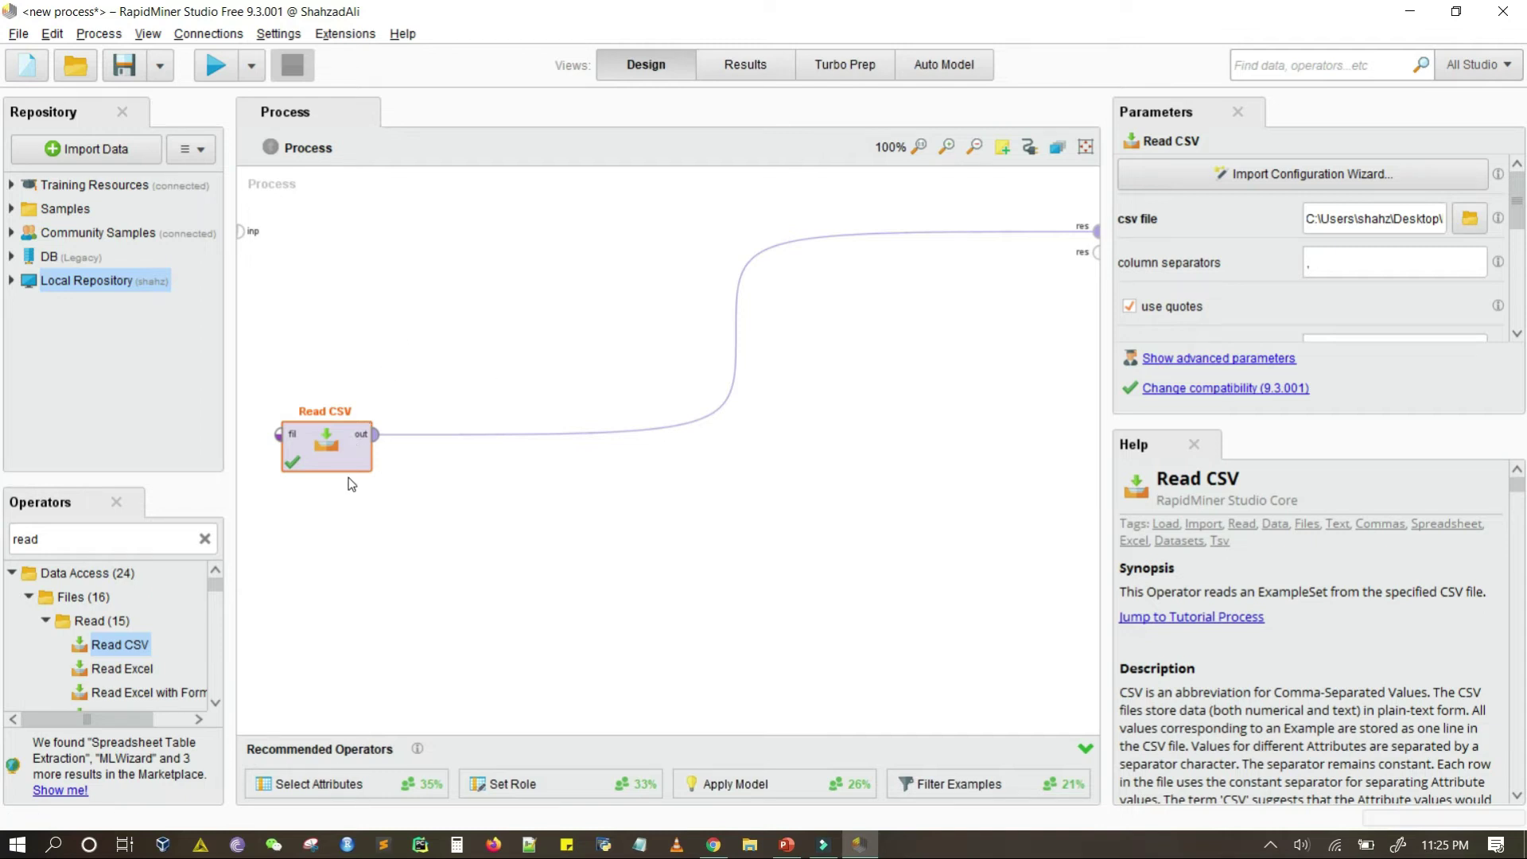
key("Delete")
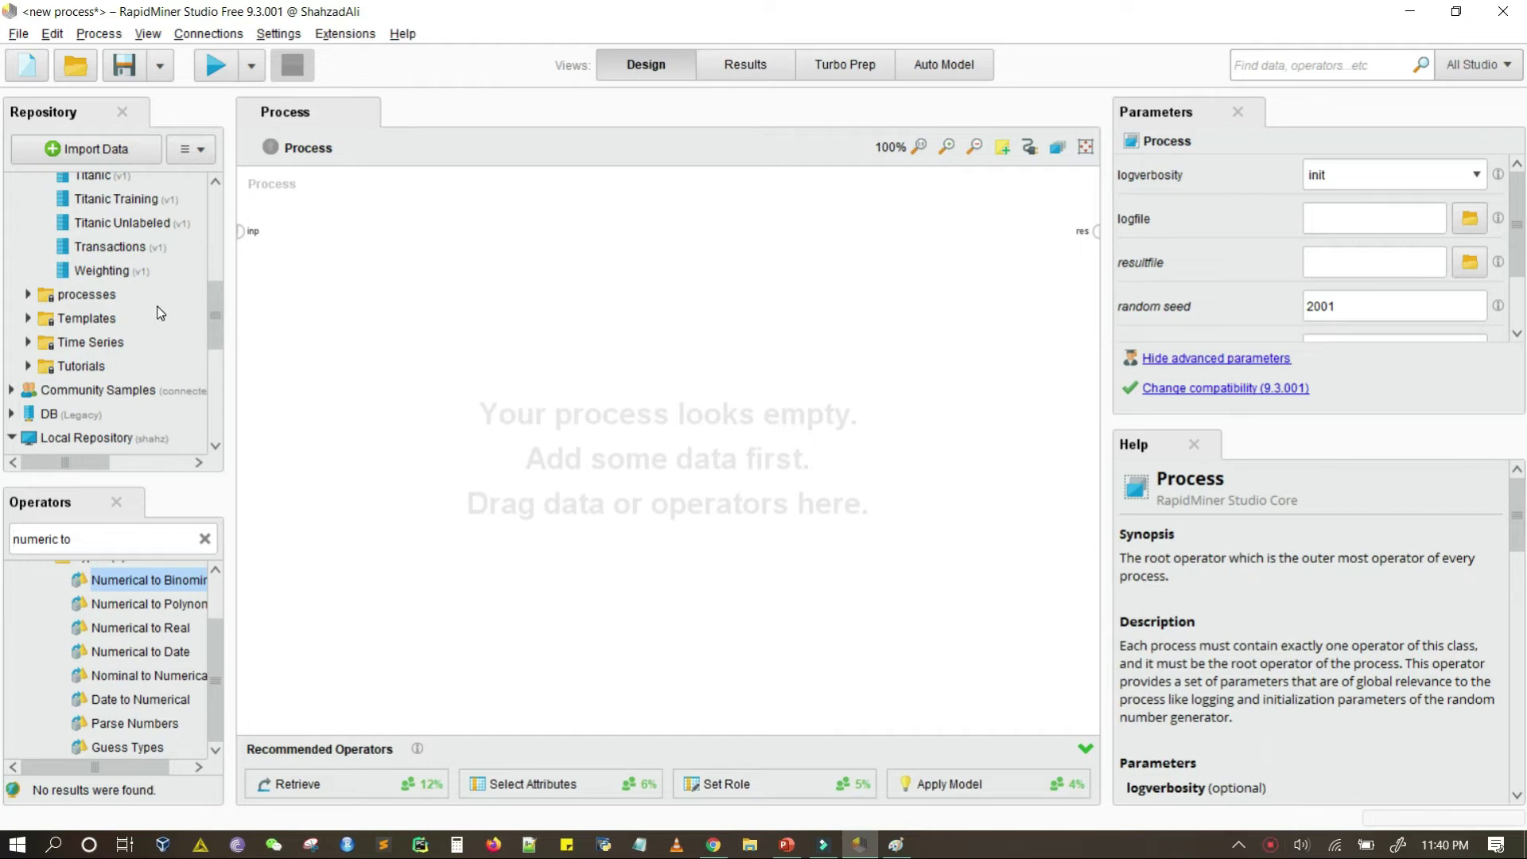
Start importing data from the computer and select GroceryStore.csv in the desktop's Datasets folder
scroll(159, 310, "up", 5)
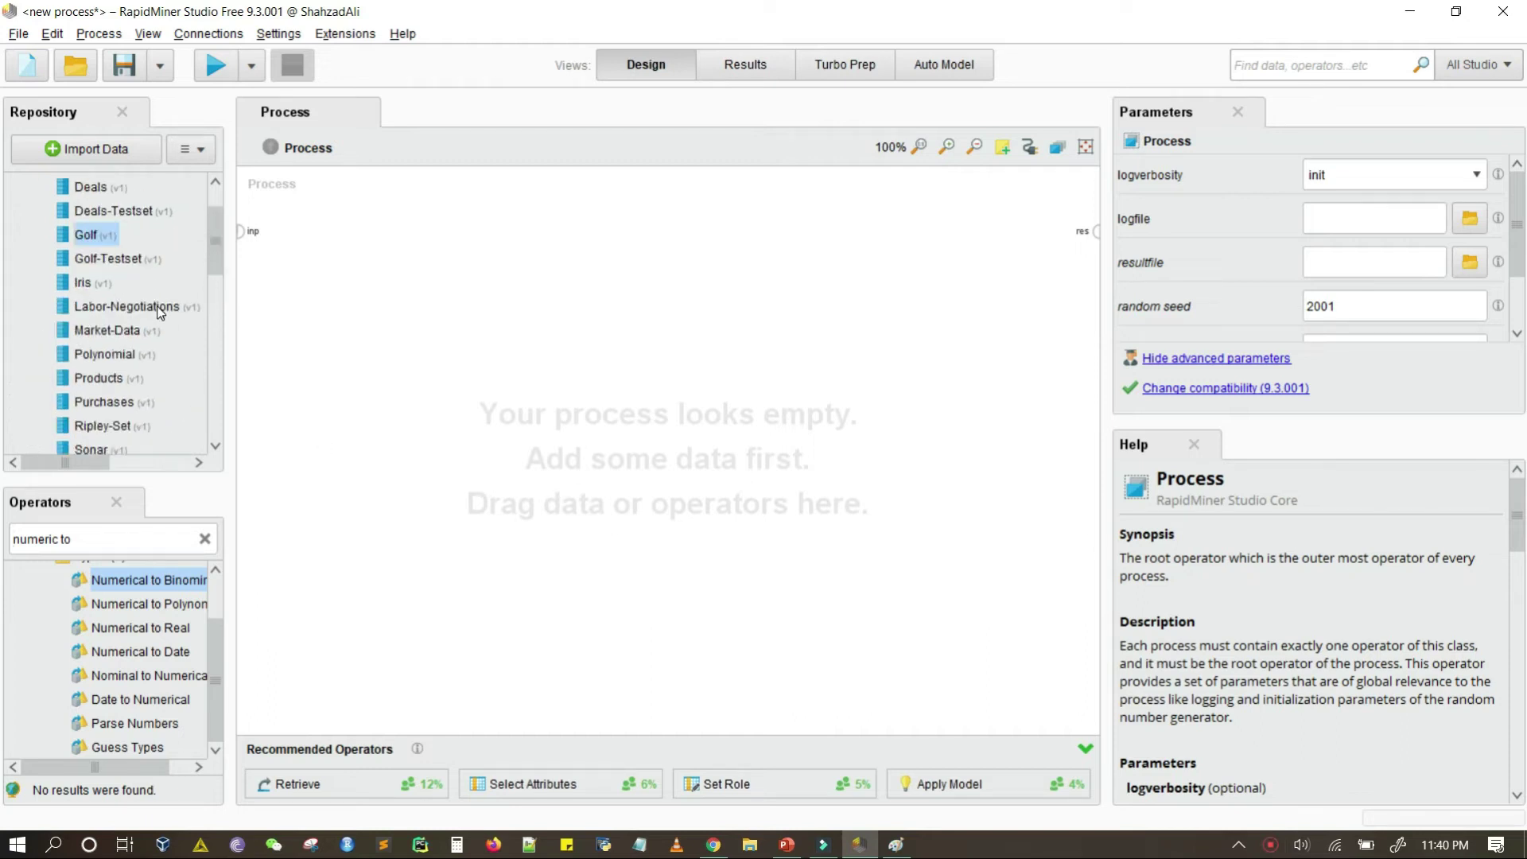
left_click(106, 155)
left_click(594, 230)
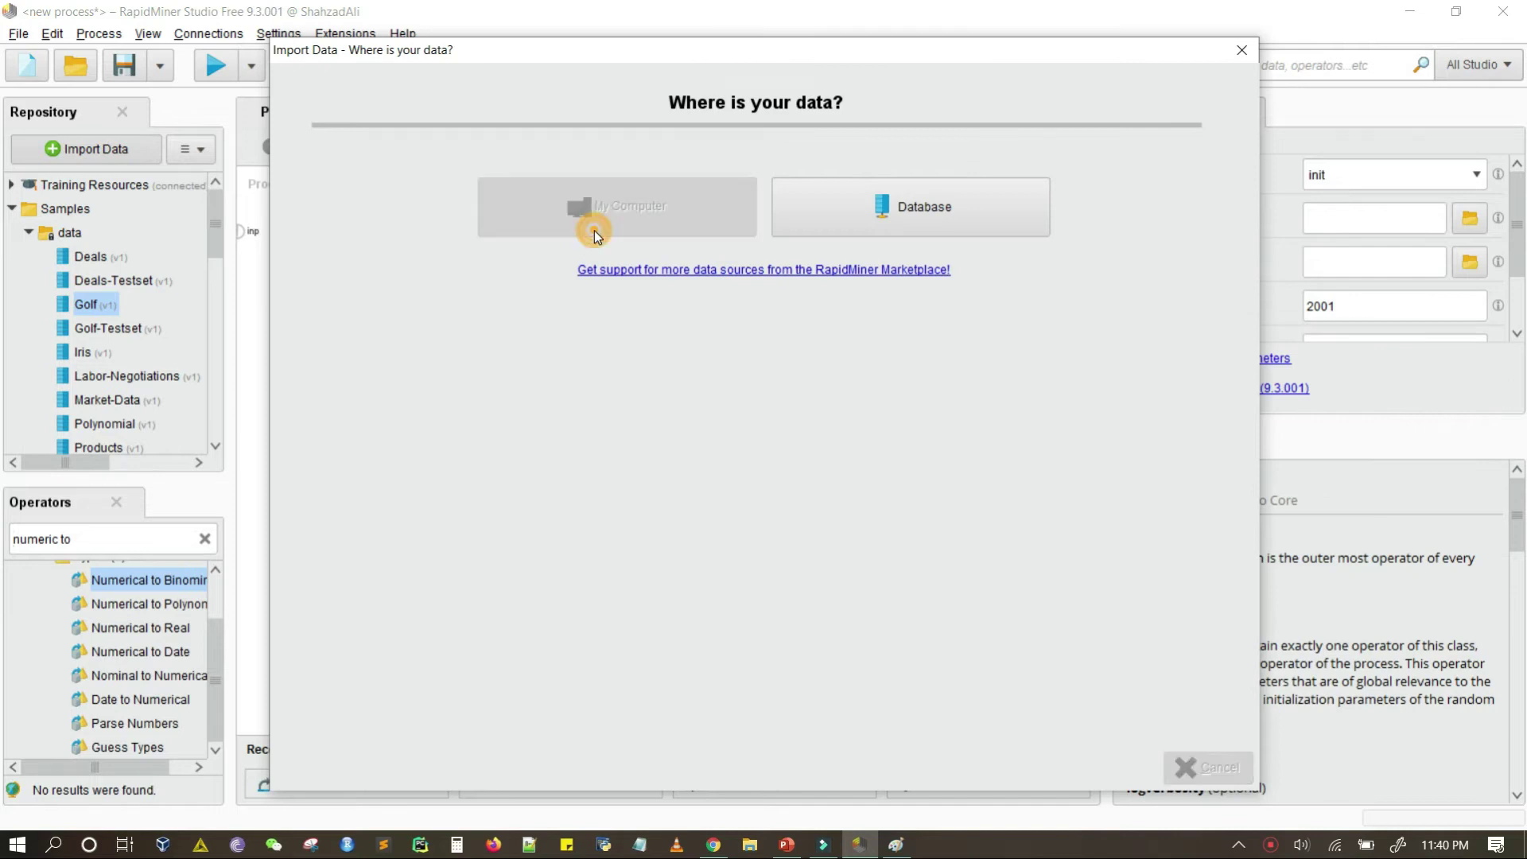
left_click(1171, 162)
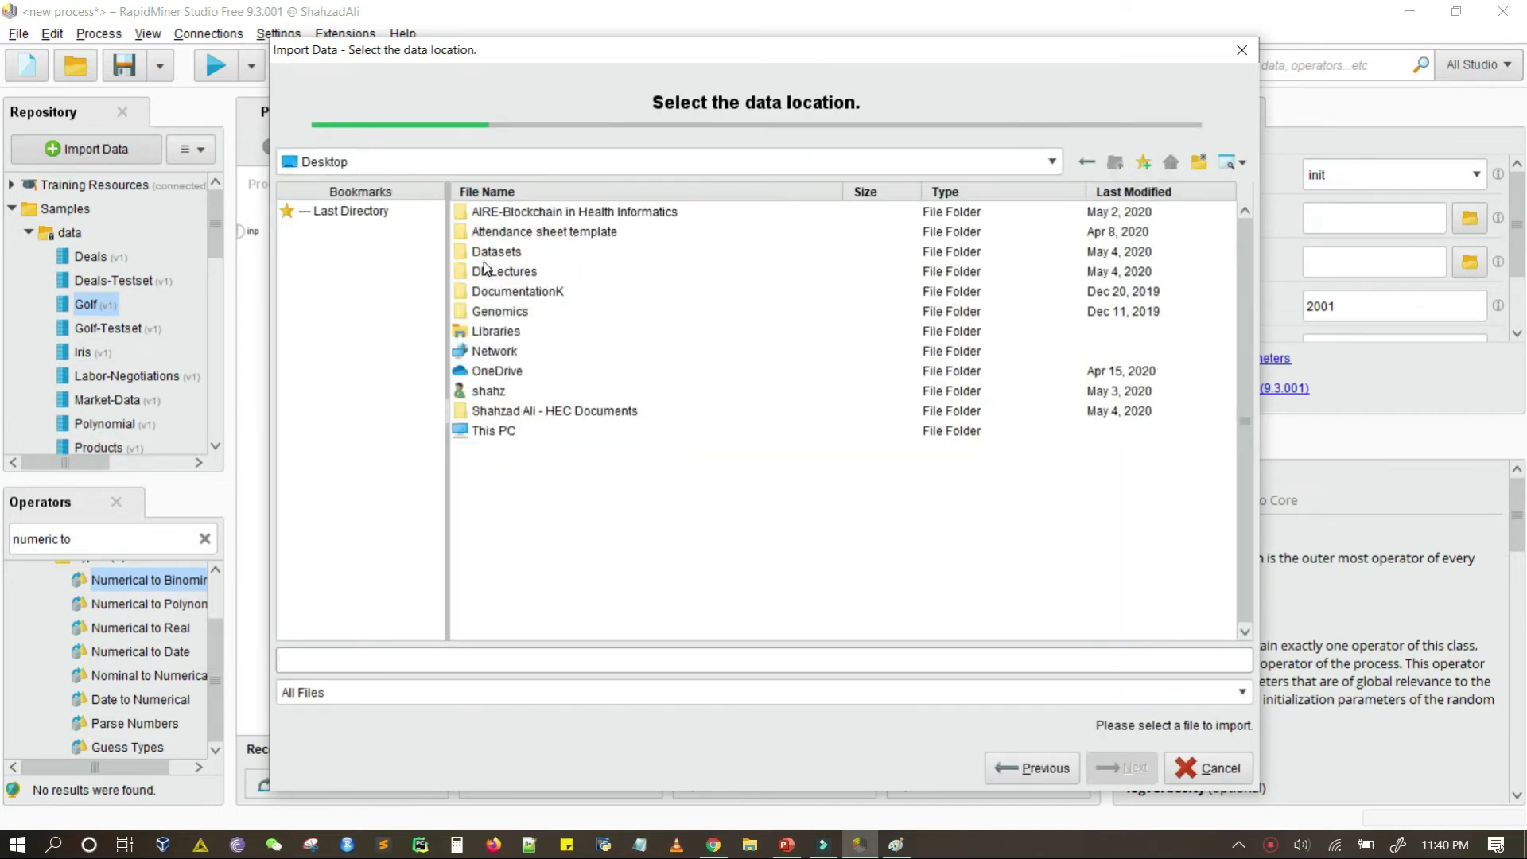
double_click(487, 254)
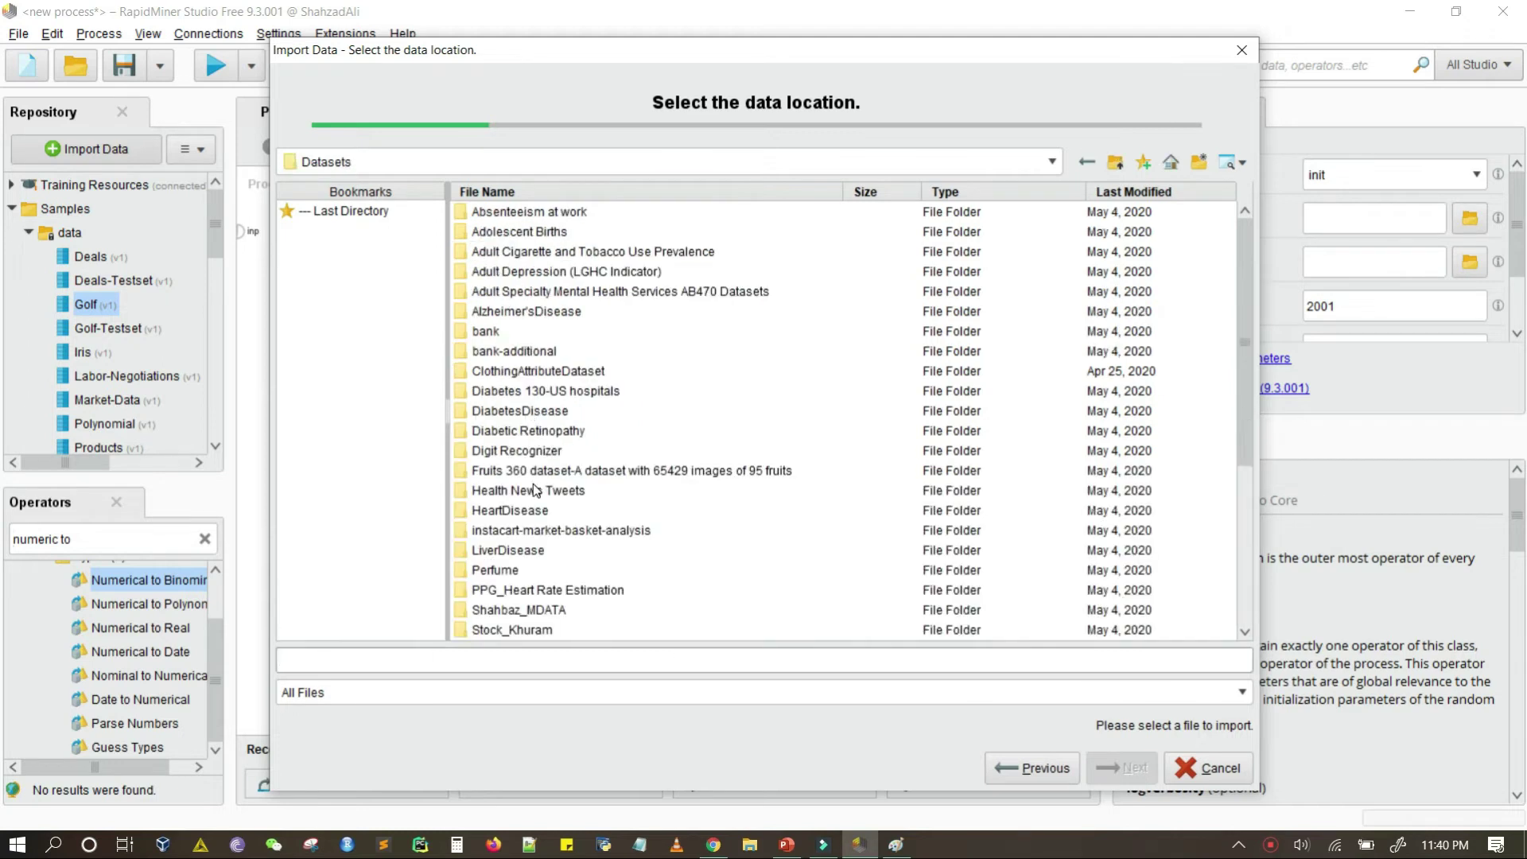
scroll(535, 491, "down", 3)
scroll(535, 491, "down", 2)
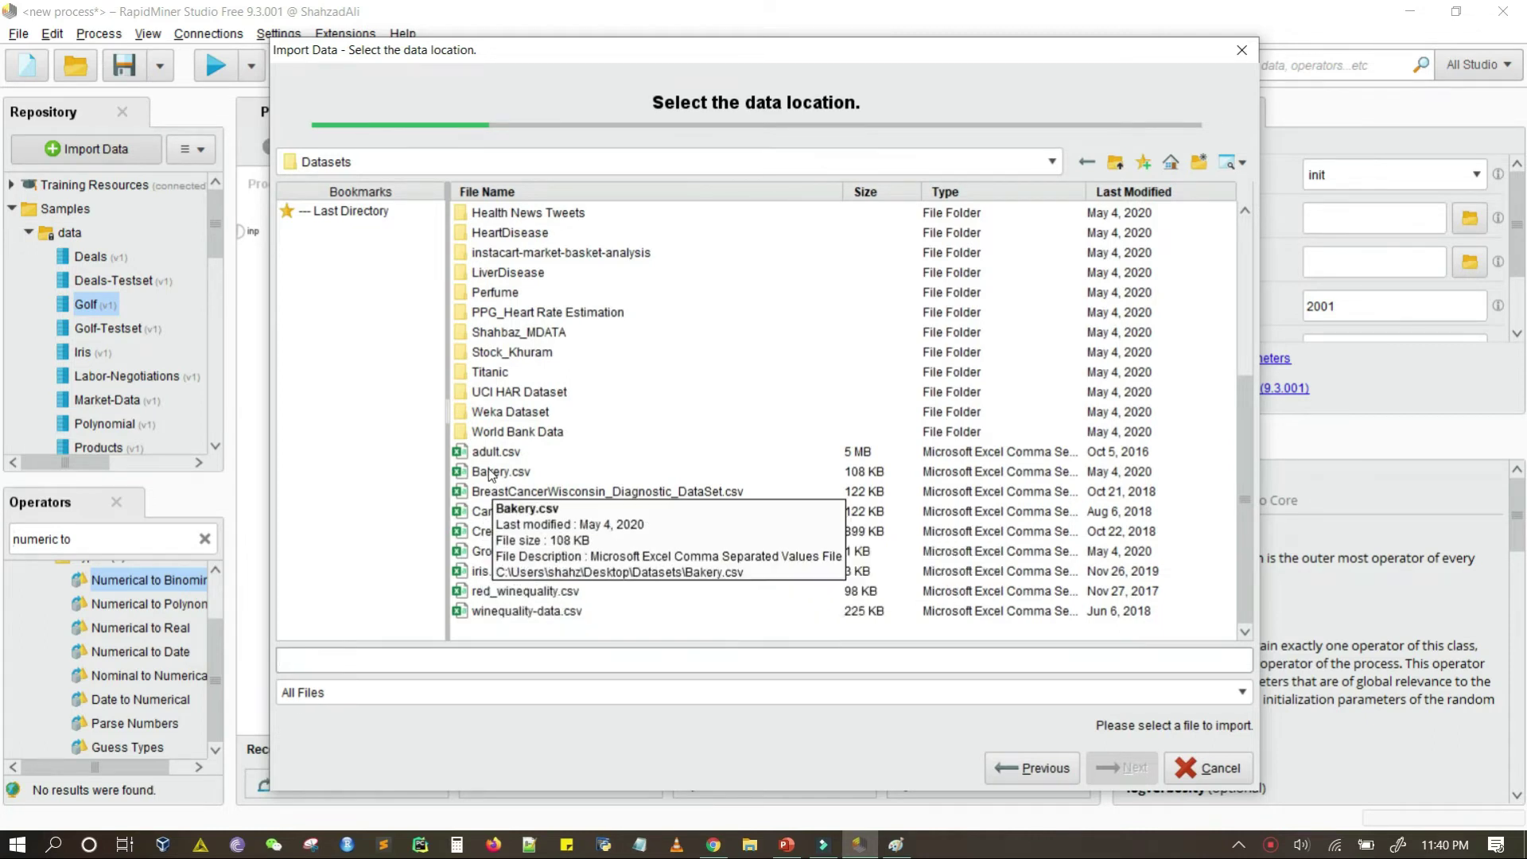
left_click(485, 551)
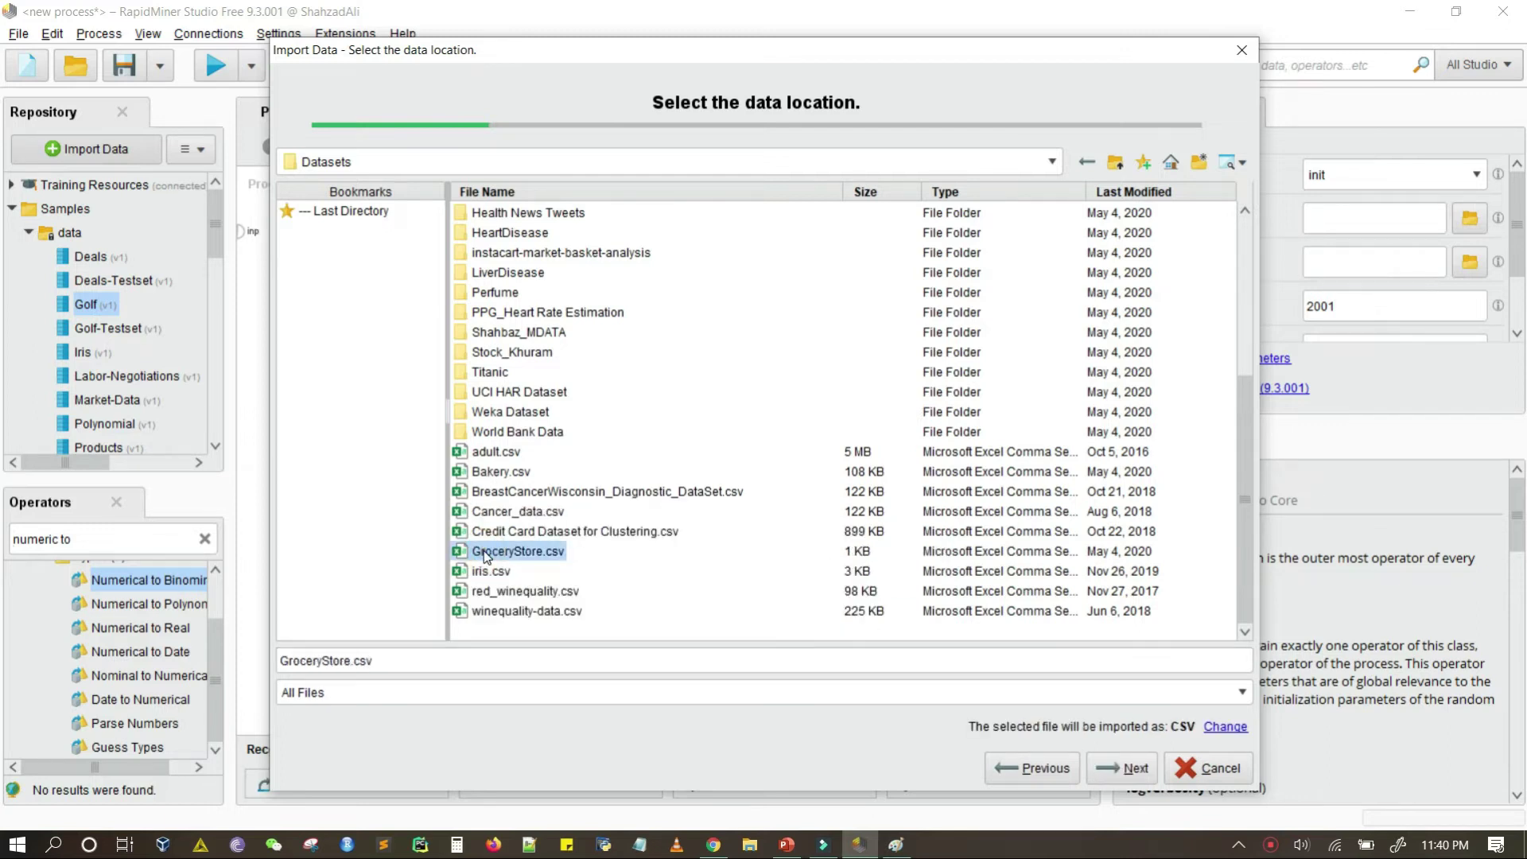
Accept the comma-separated format and the column types, and finish importing GroceryStore into the Local Repository
left_click(1123, 769)
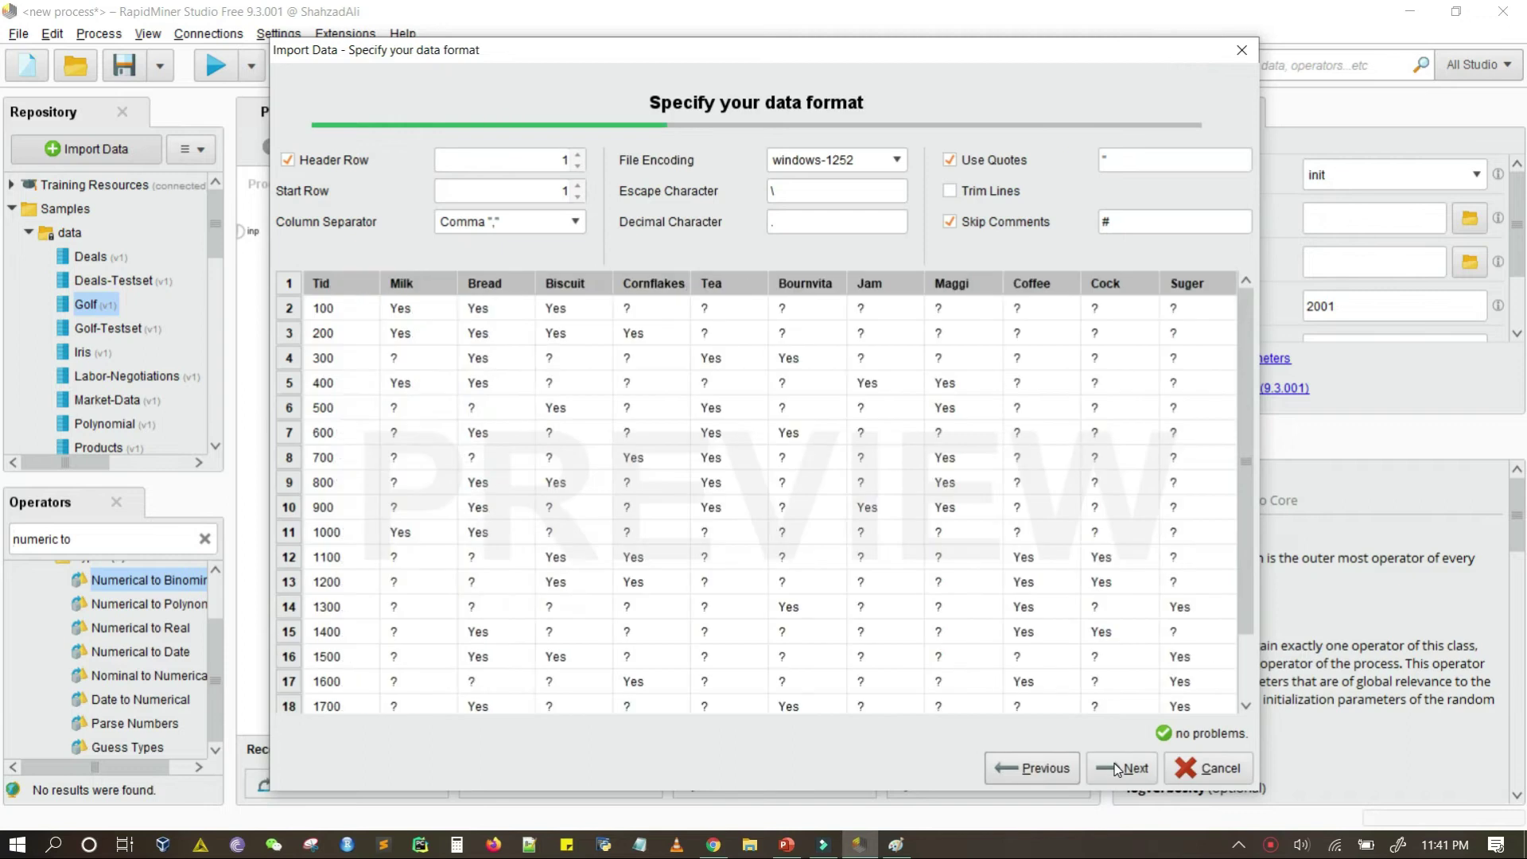
left_click(1121, 768)
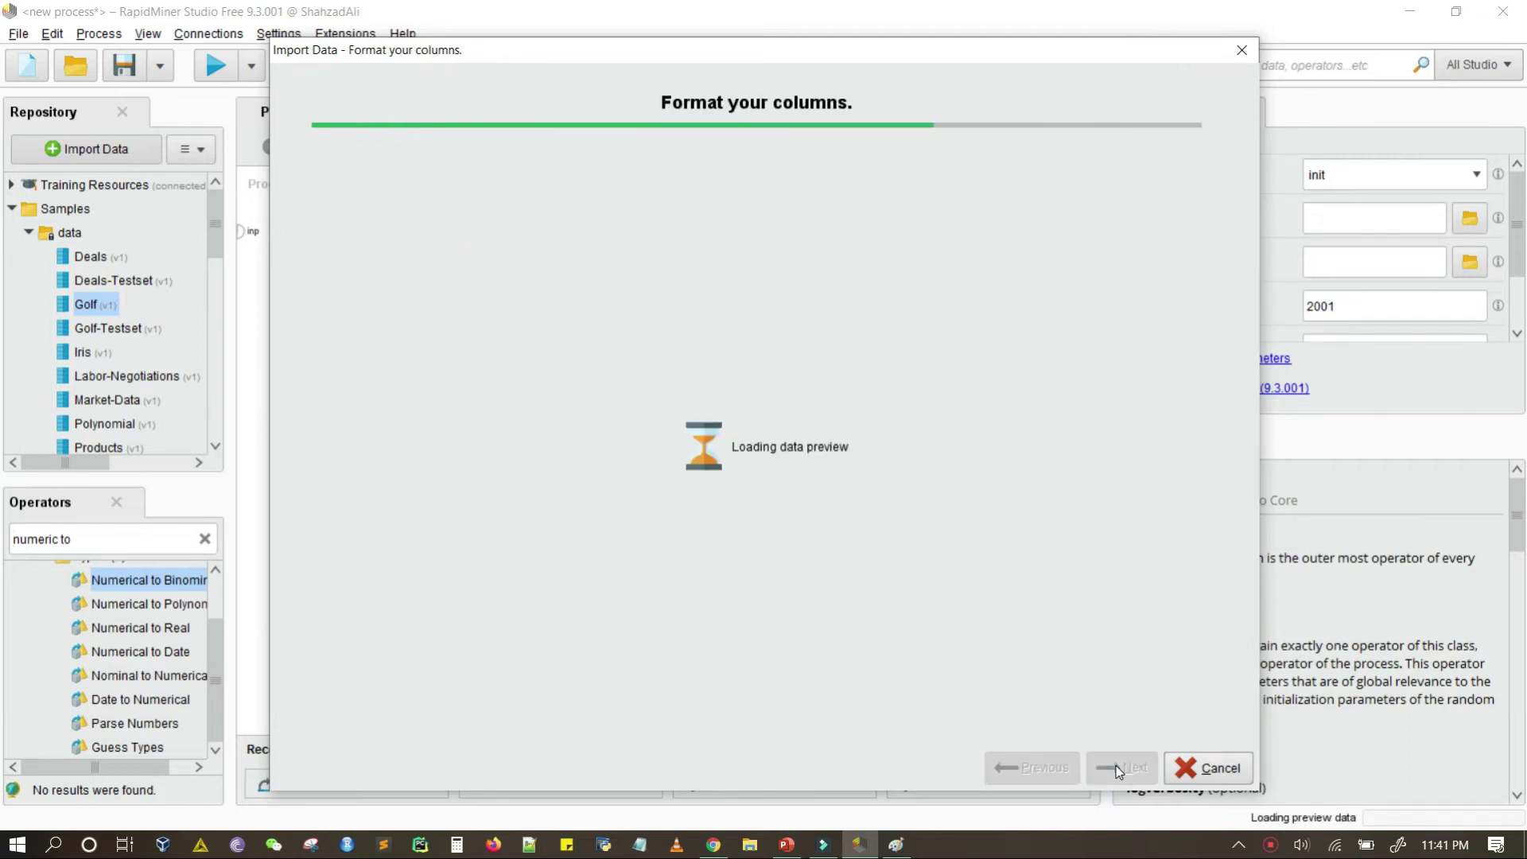
left_click(1119, 768)
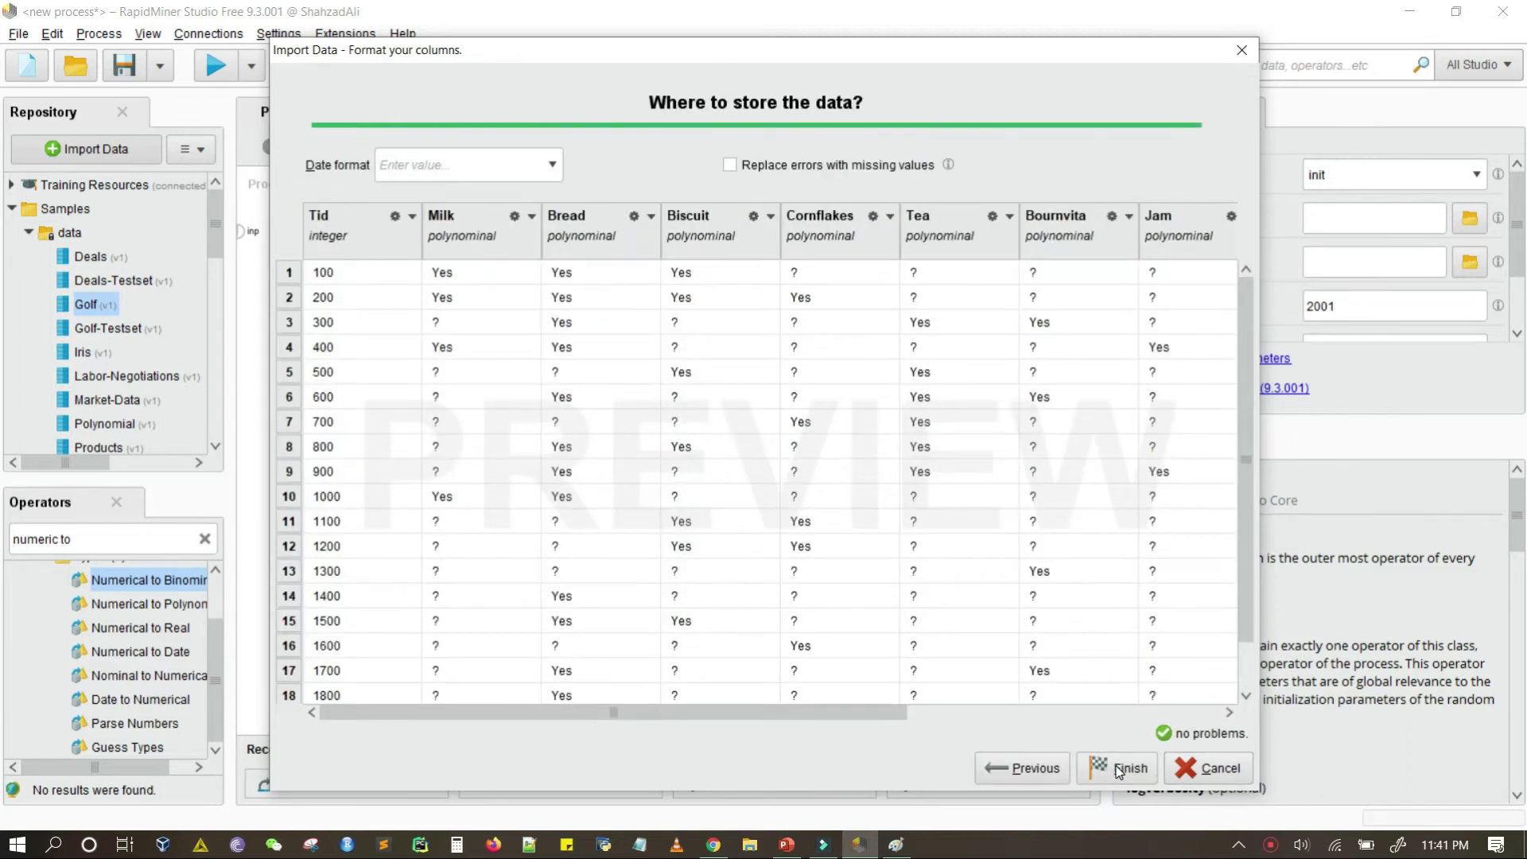
left_click(1118, 768)
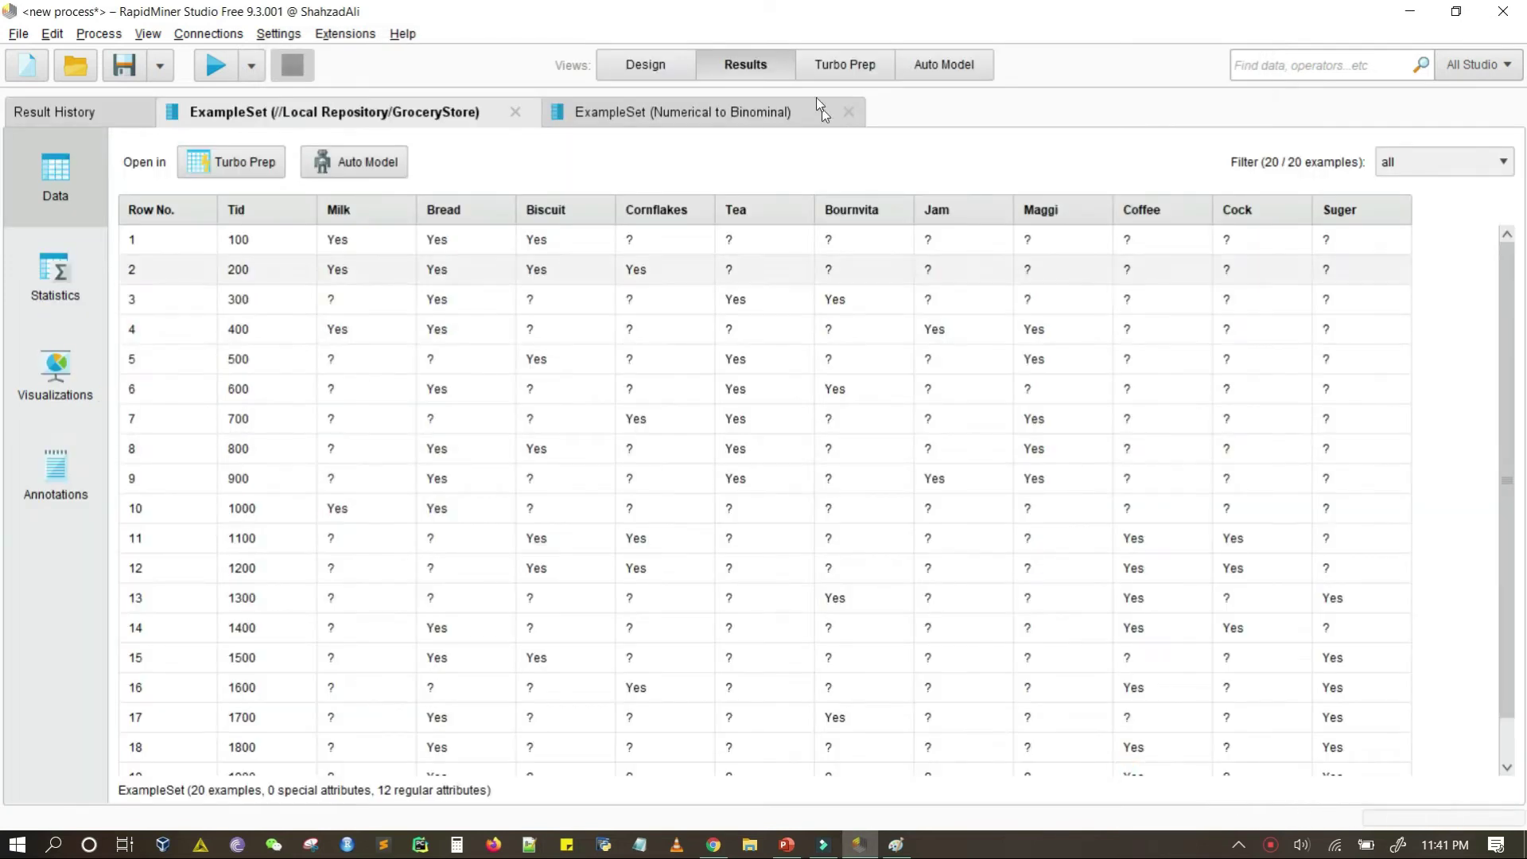
Close the Numerical to Binominal result and sort the GroceryStore rows by Tid in ascending order
left_click(849, 112)
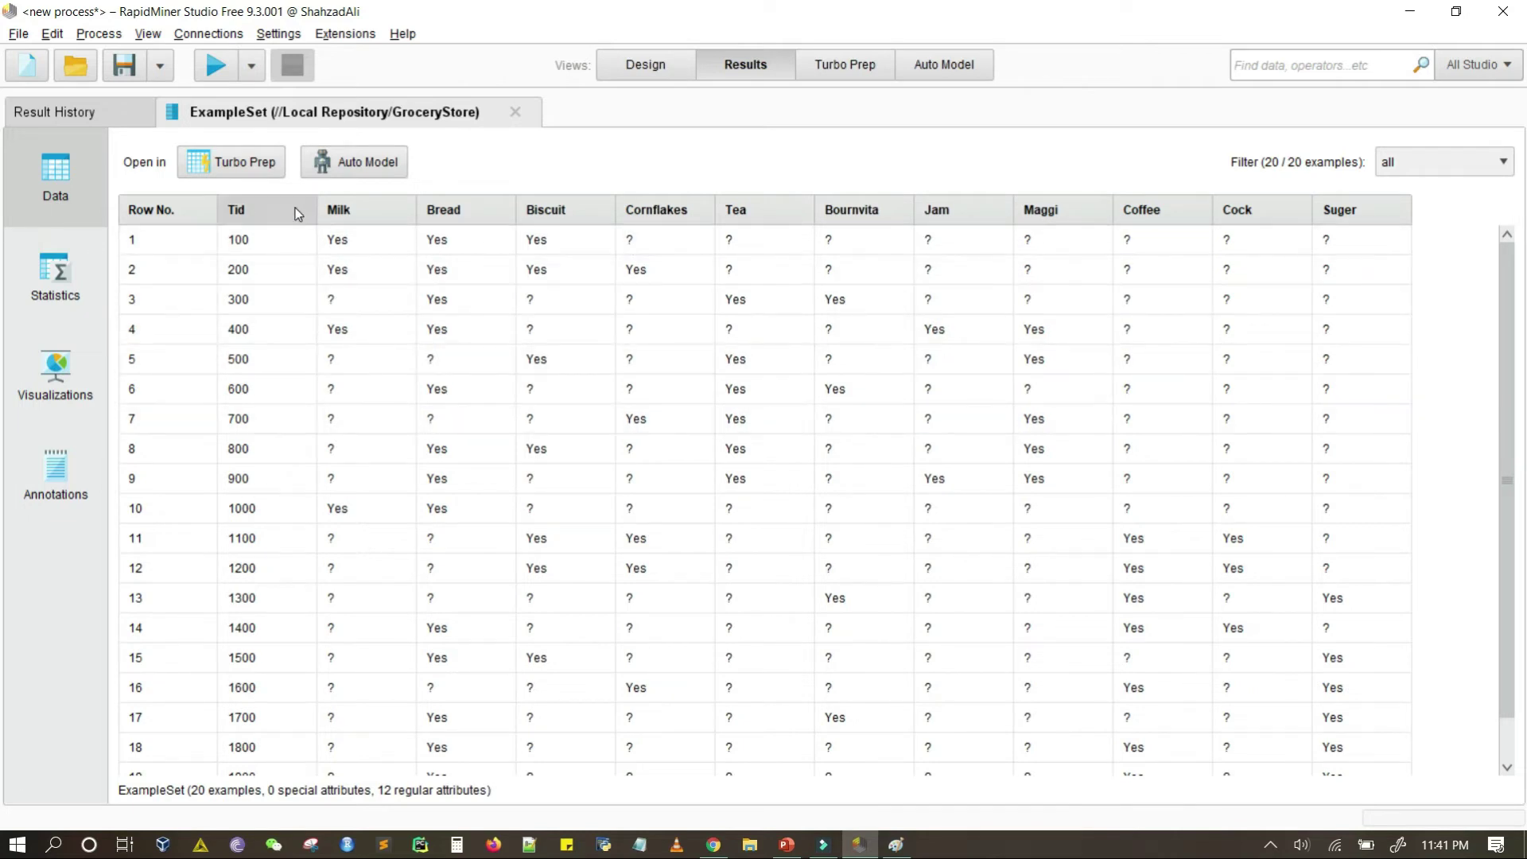
left_click(263, 203)
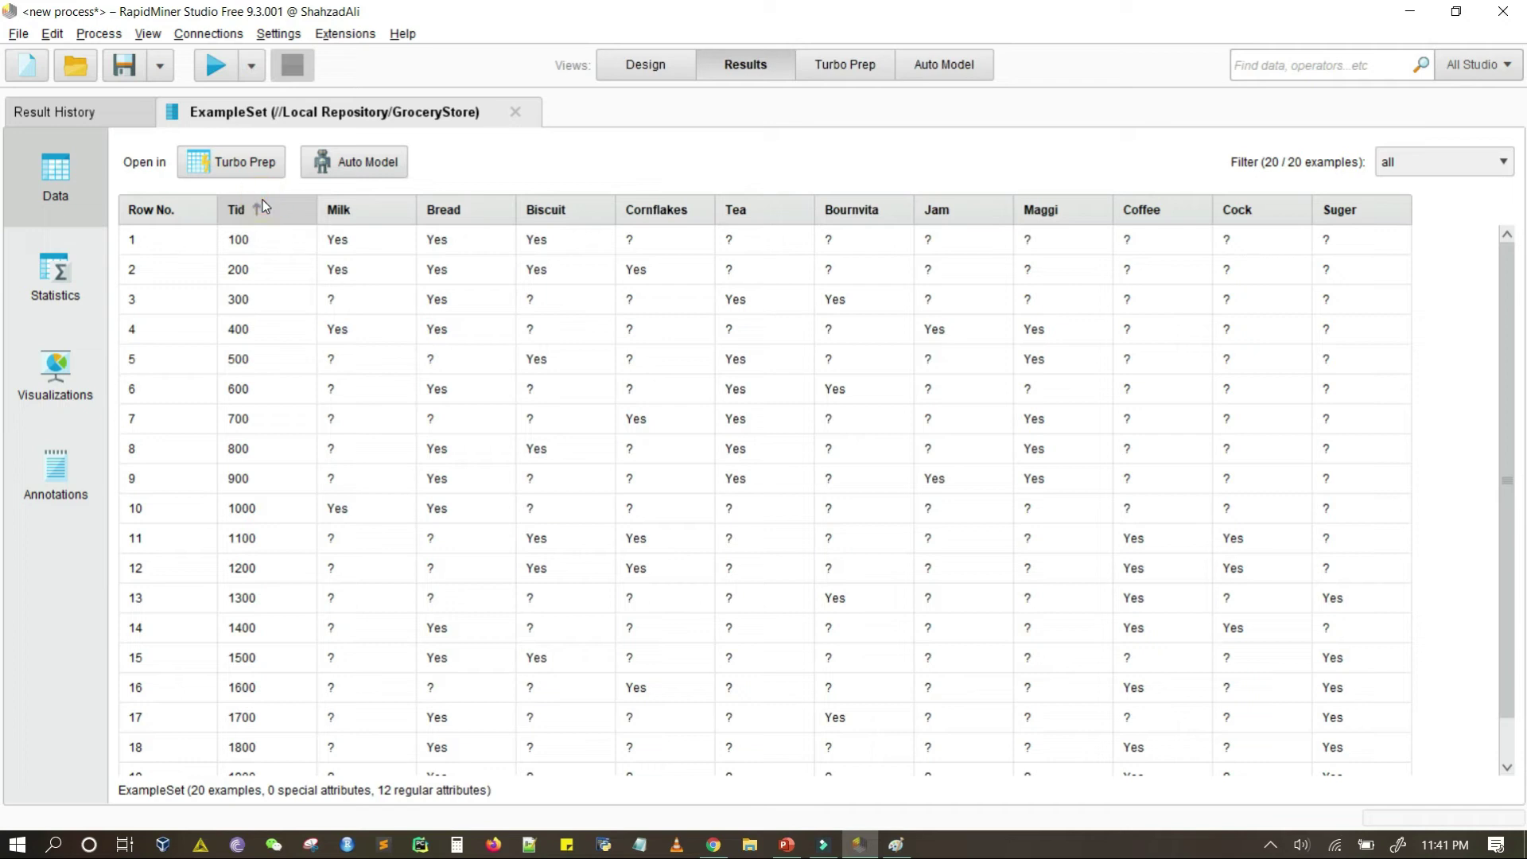
Add the GroceryStore dataset to the process, connect it to the result port, run it, and close the older GroceryStore result
left_click(643, 70)
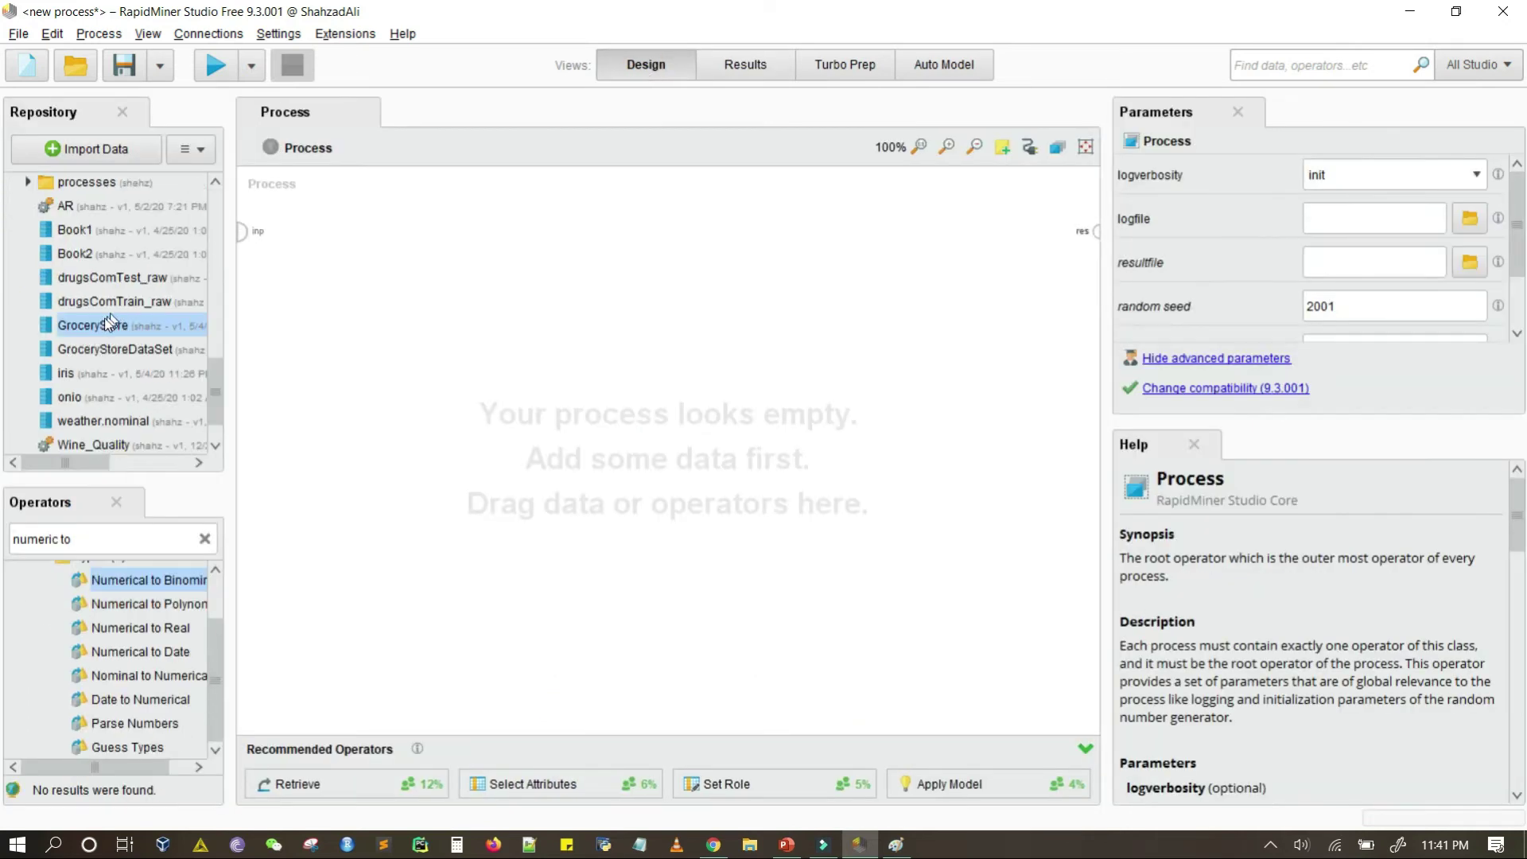
left_click_drag(109, 321, 312, 352)
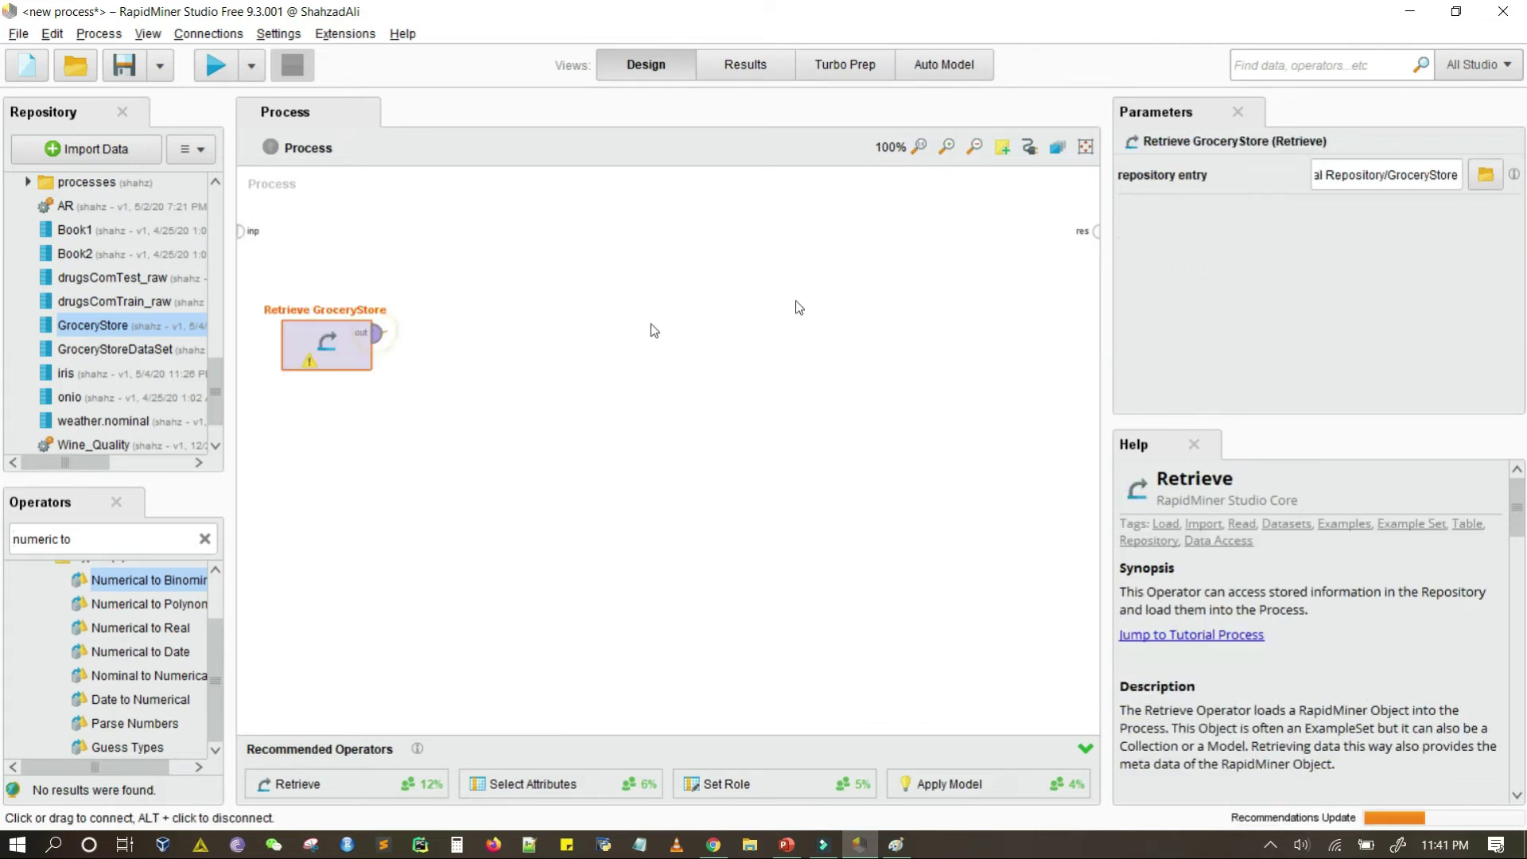
left_click(1097, 235)
left_click(209, 70)
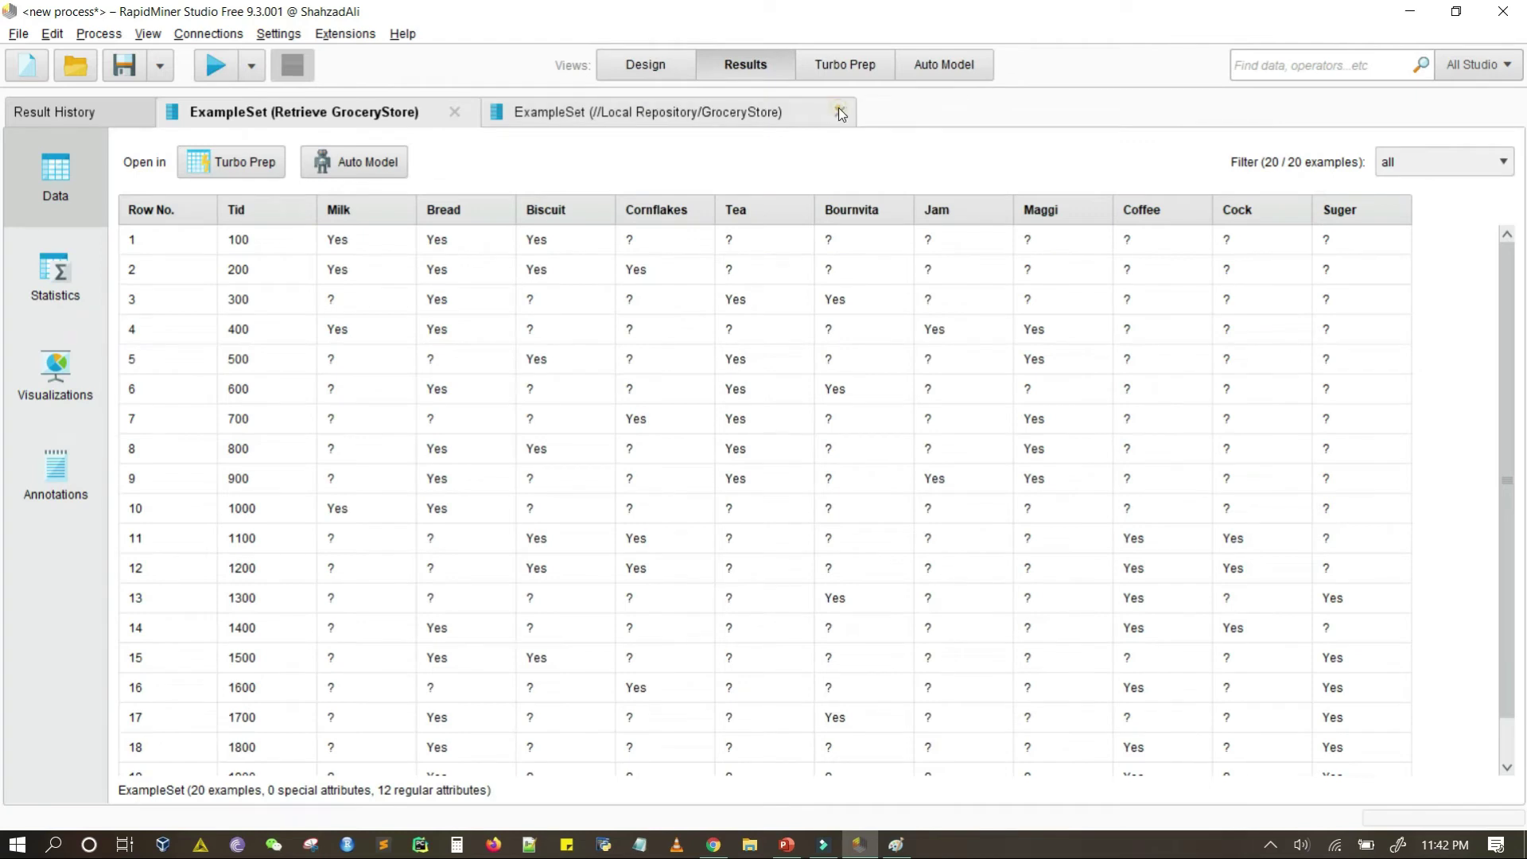
left_click(840, 112)
Insert Select Attributes between Retrieve GroceryStore and the result port, and set its attribute filter type to single
left_click(650, 68)
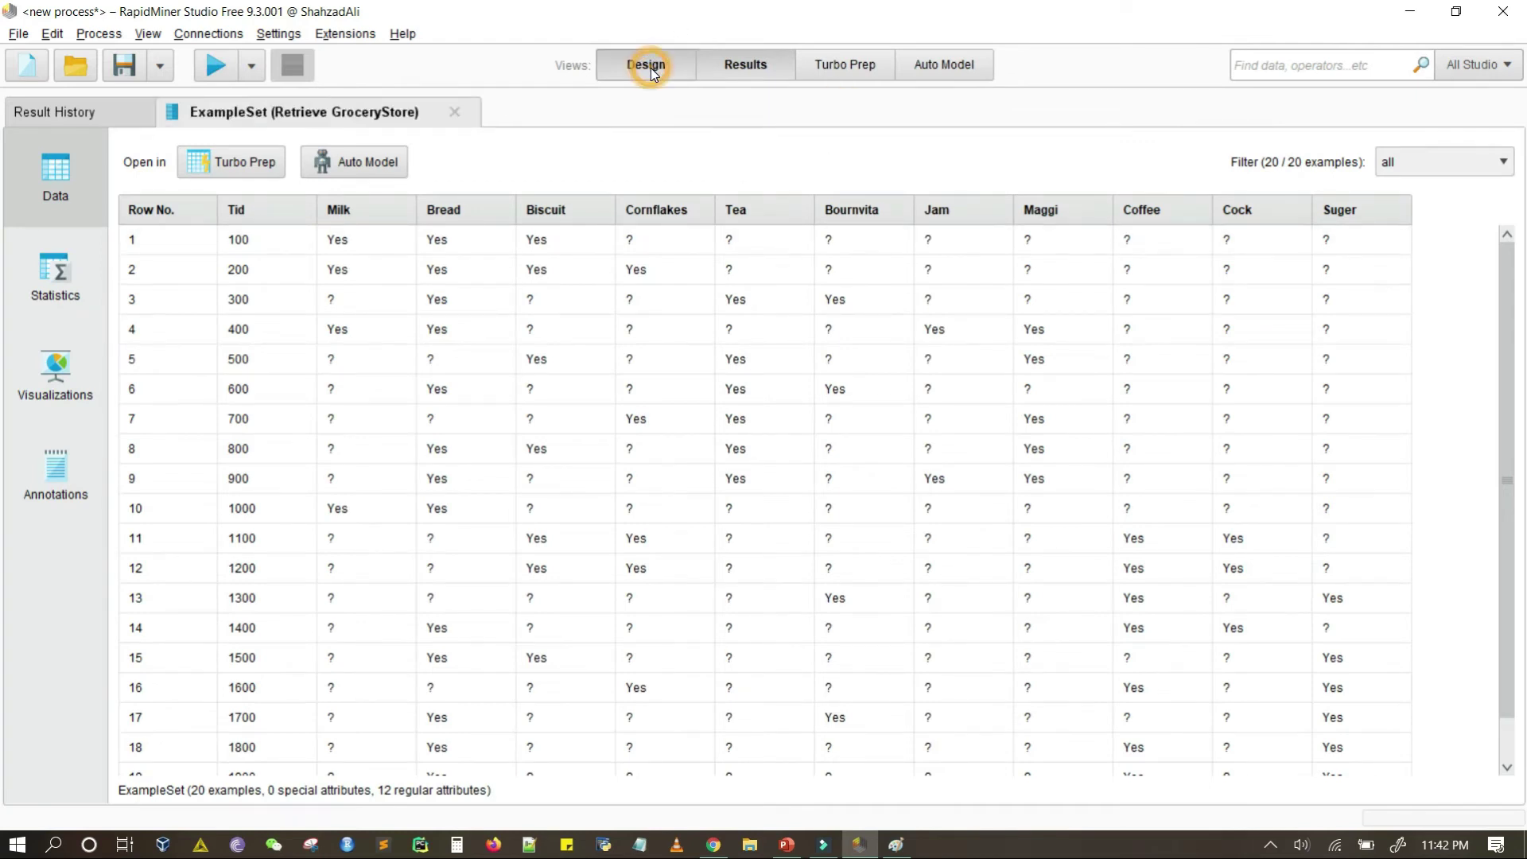
left_click_drag(435, 800, 477, 342)
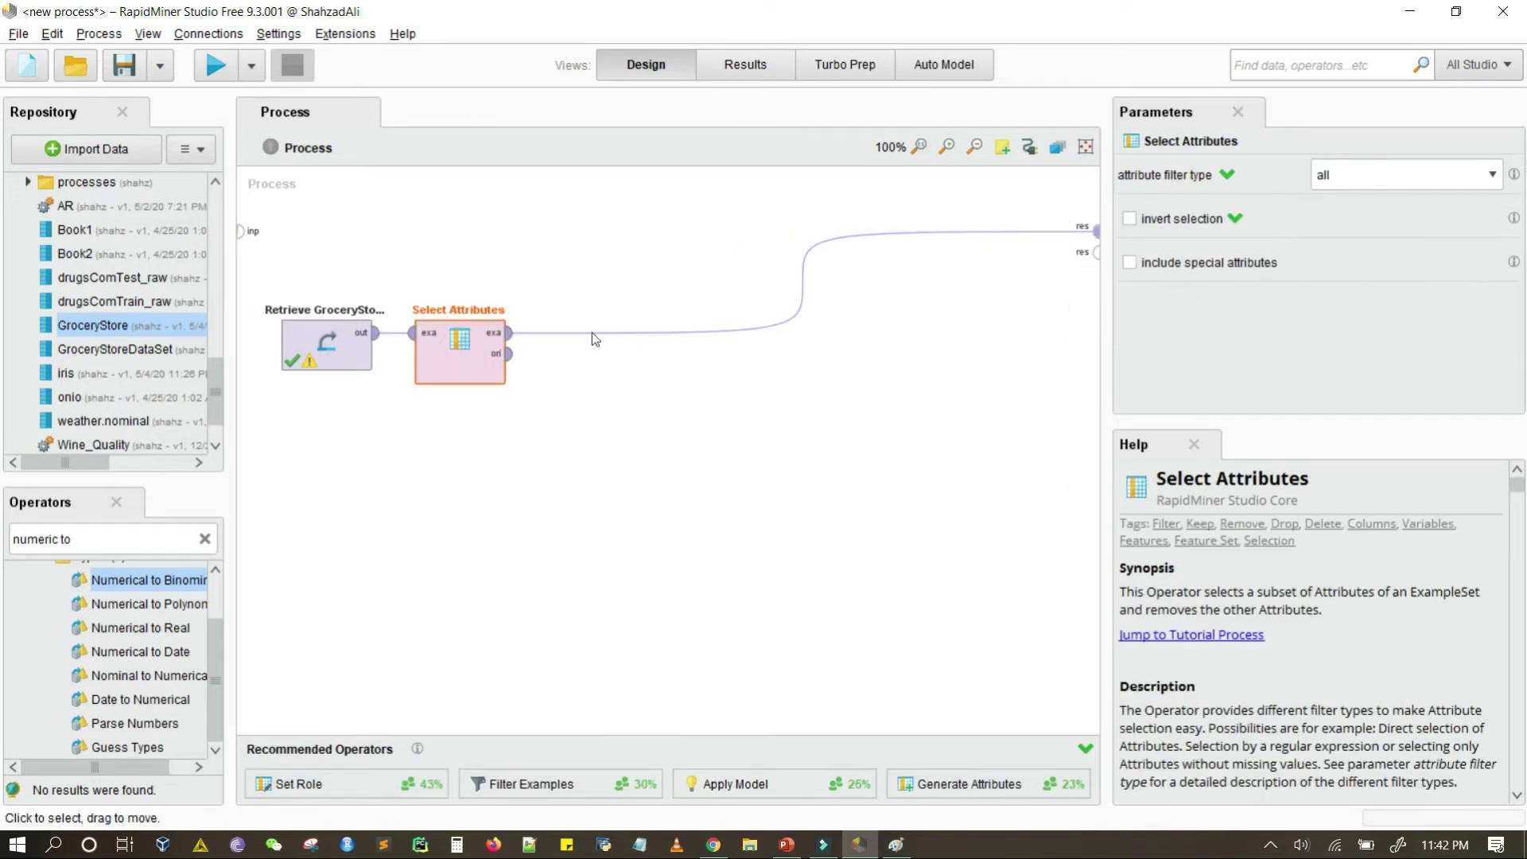
left_click(1491, 177)
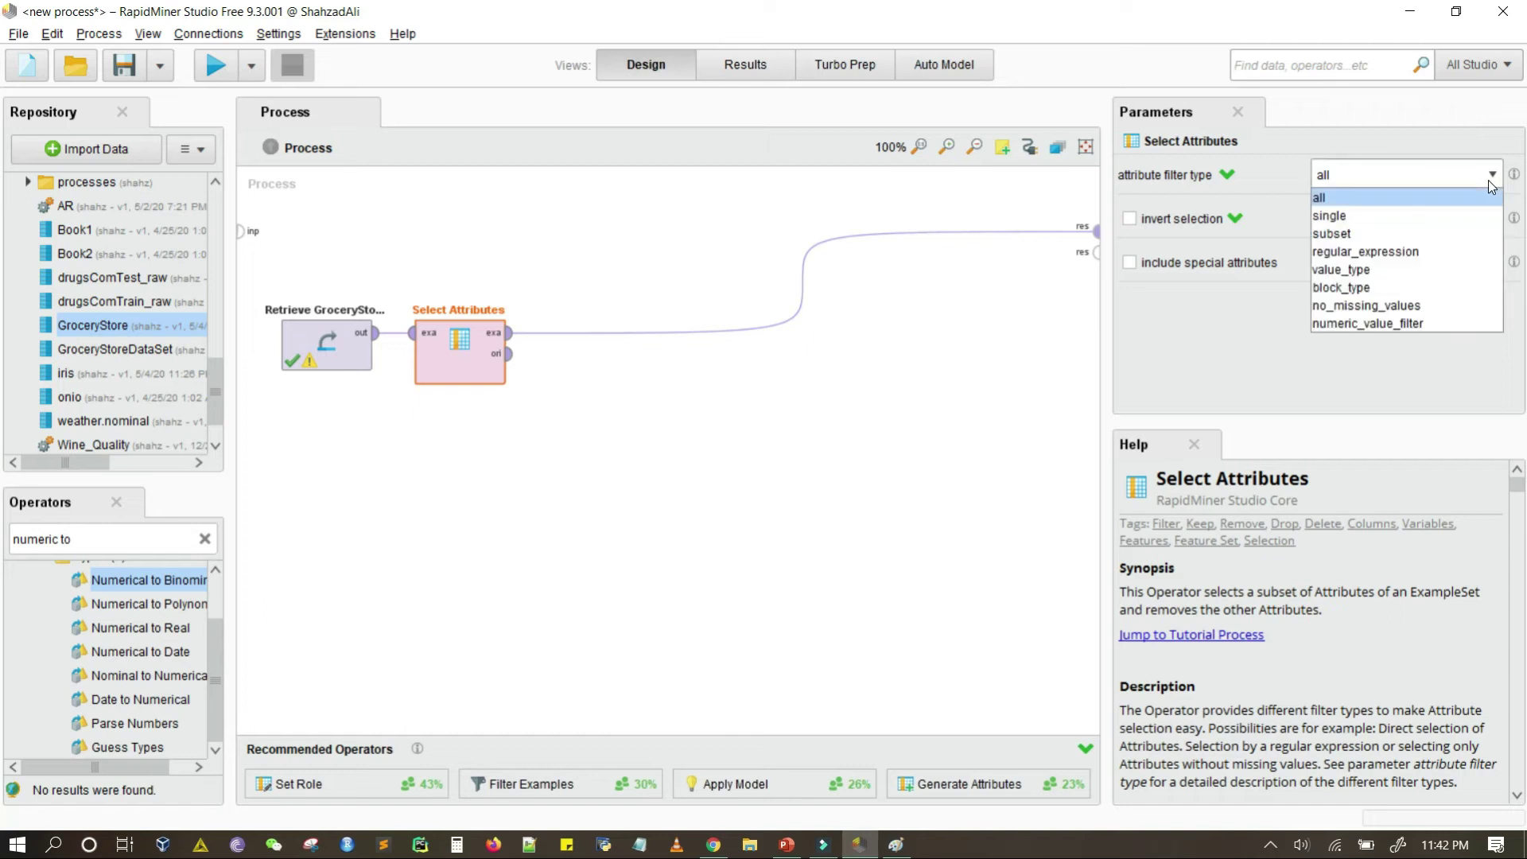
left_click(1392, 220)
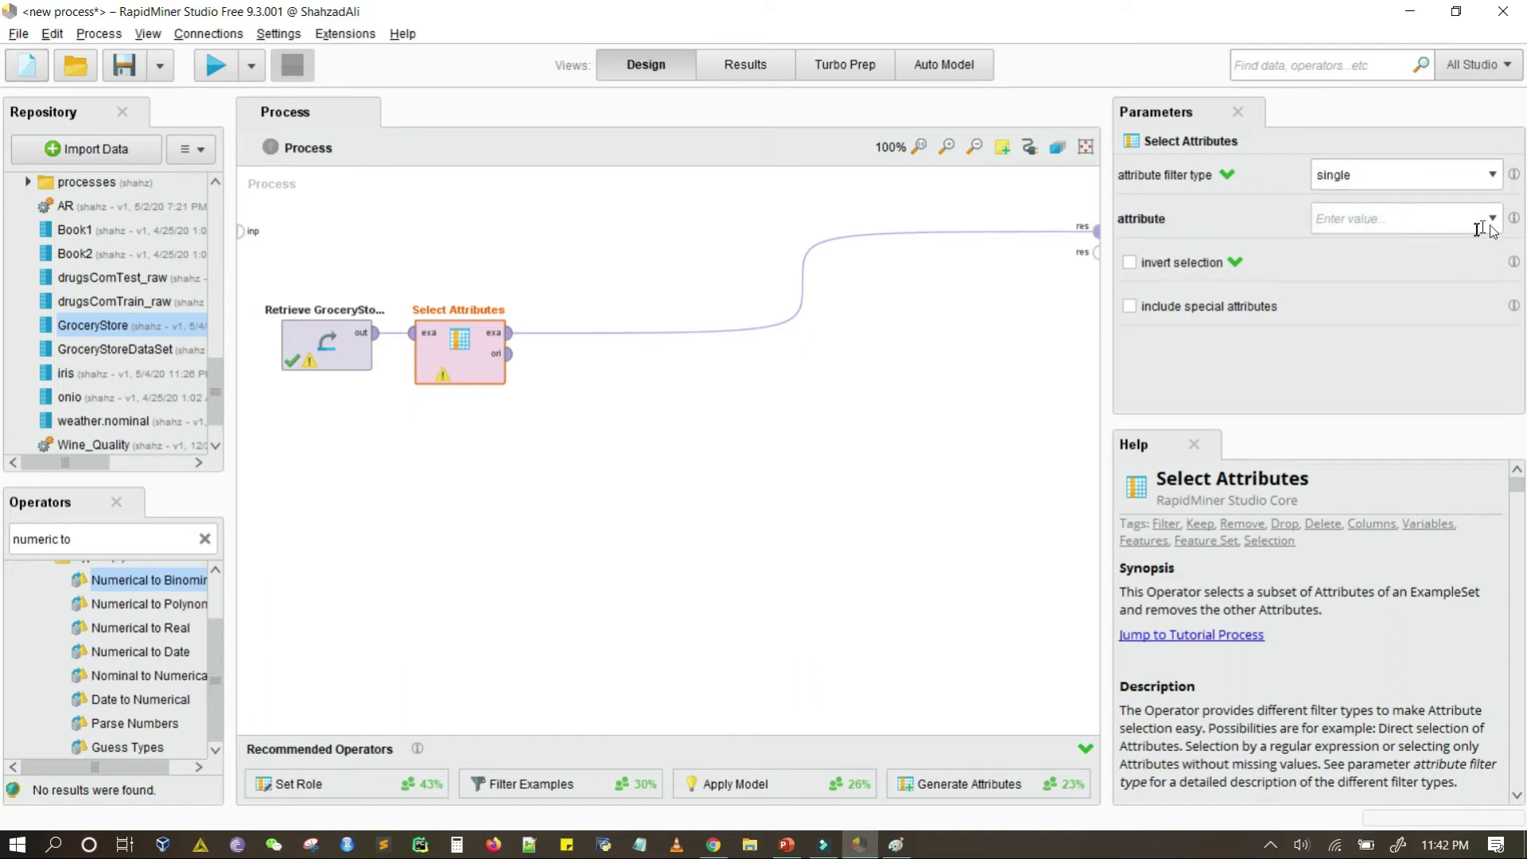
Choose Tid as the attribute in Select Attributes and run the process
left_click(1493, 219)
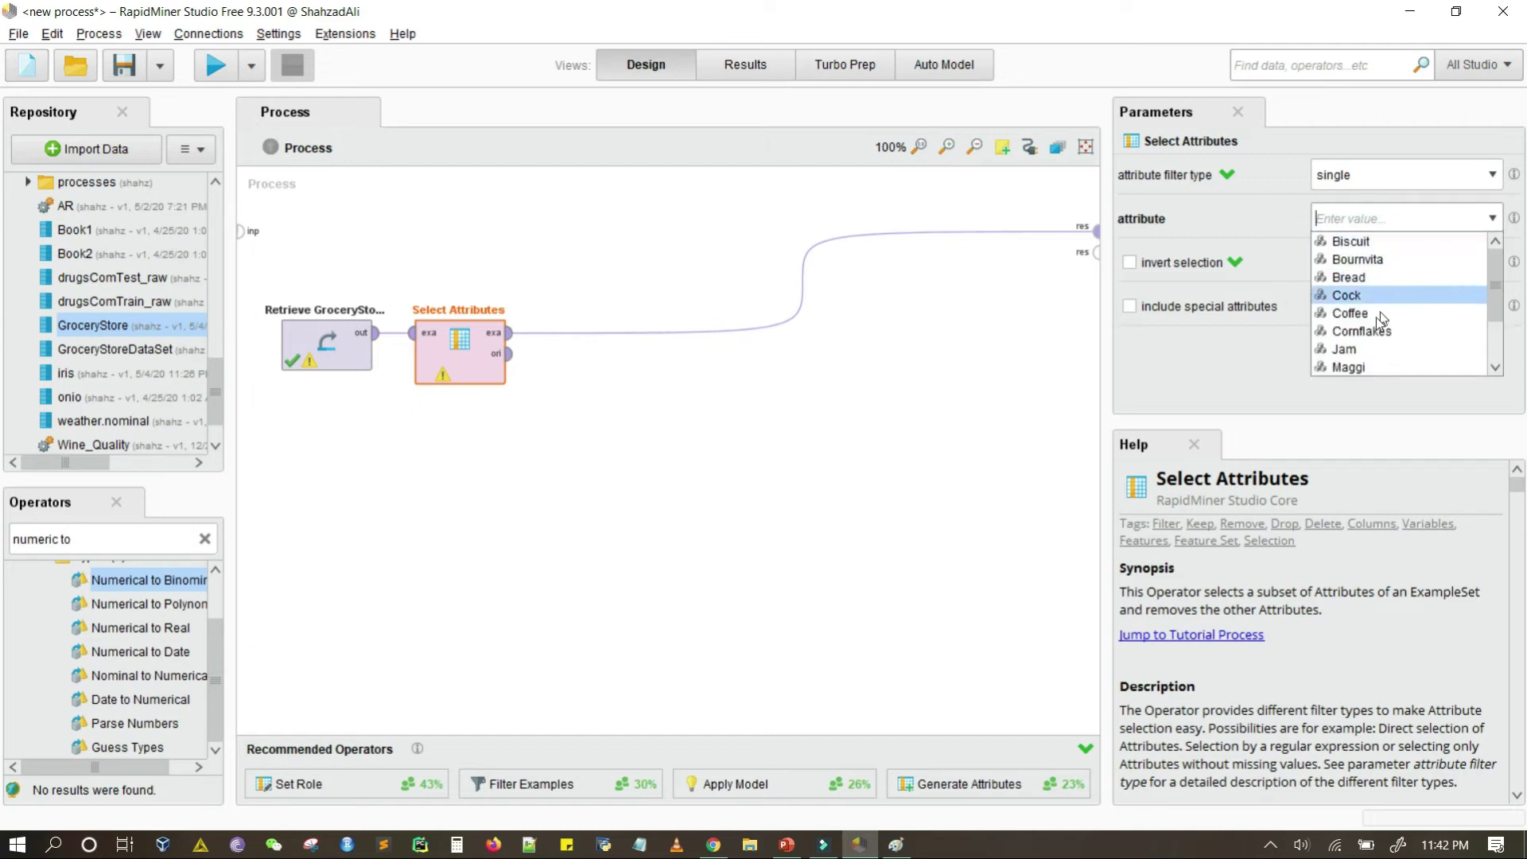
scroll(1375, 351, "down", 1)
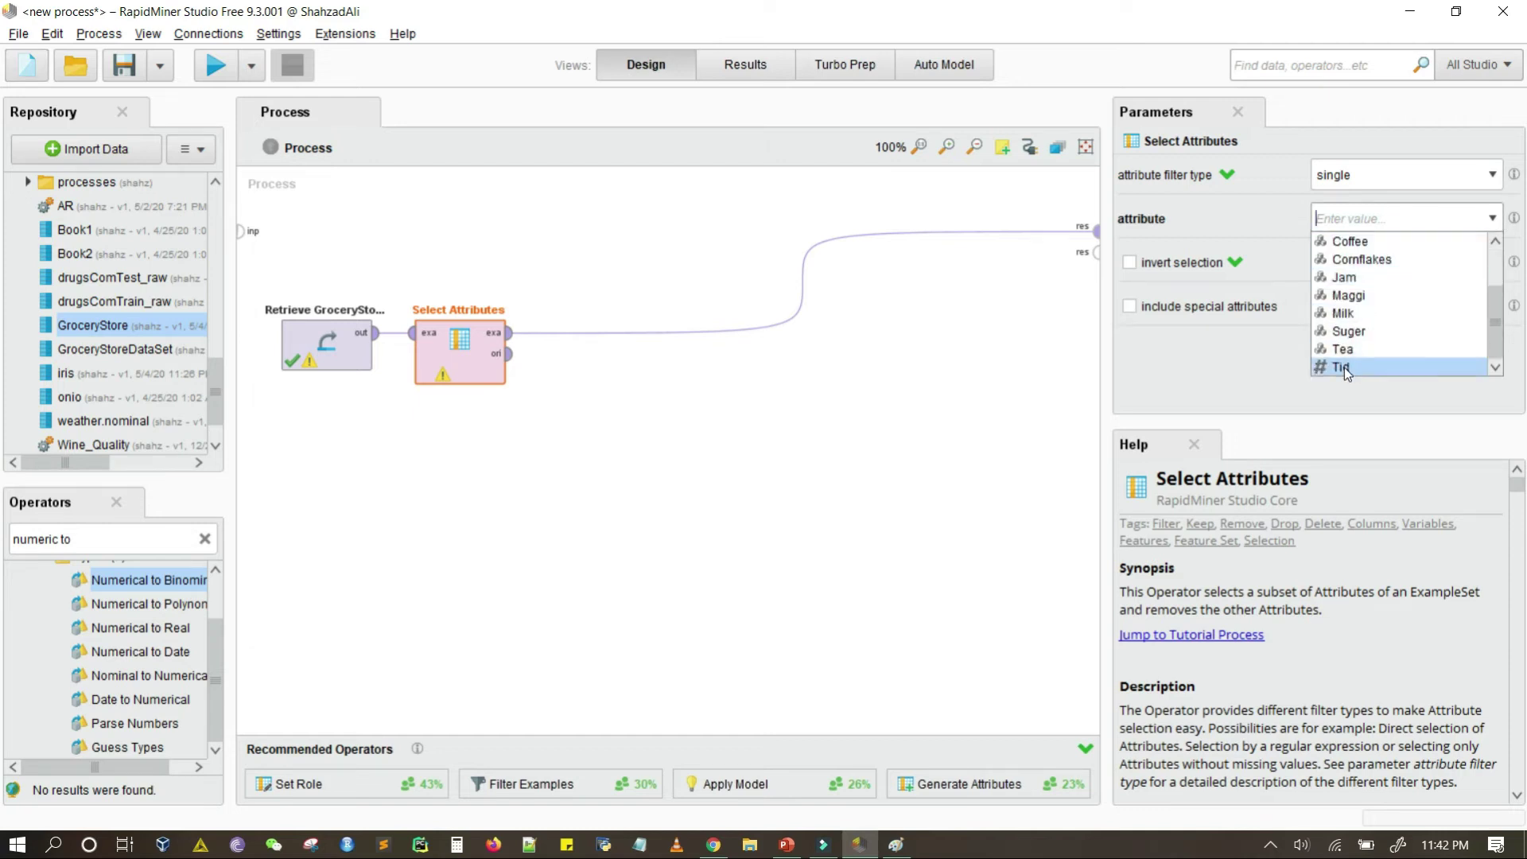
left_click(1344, 367)
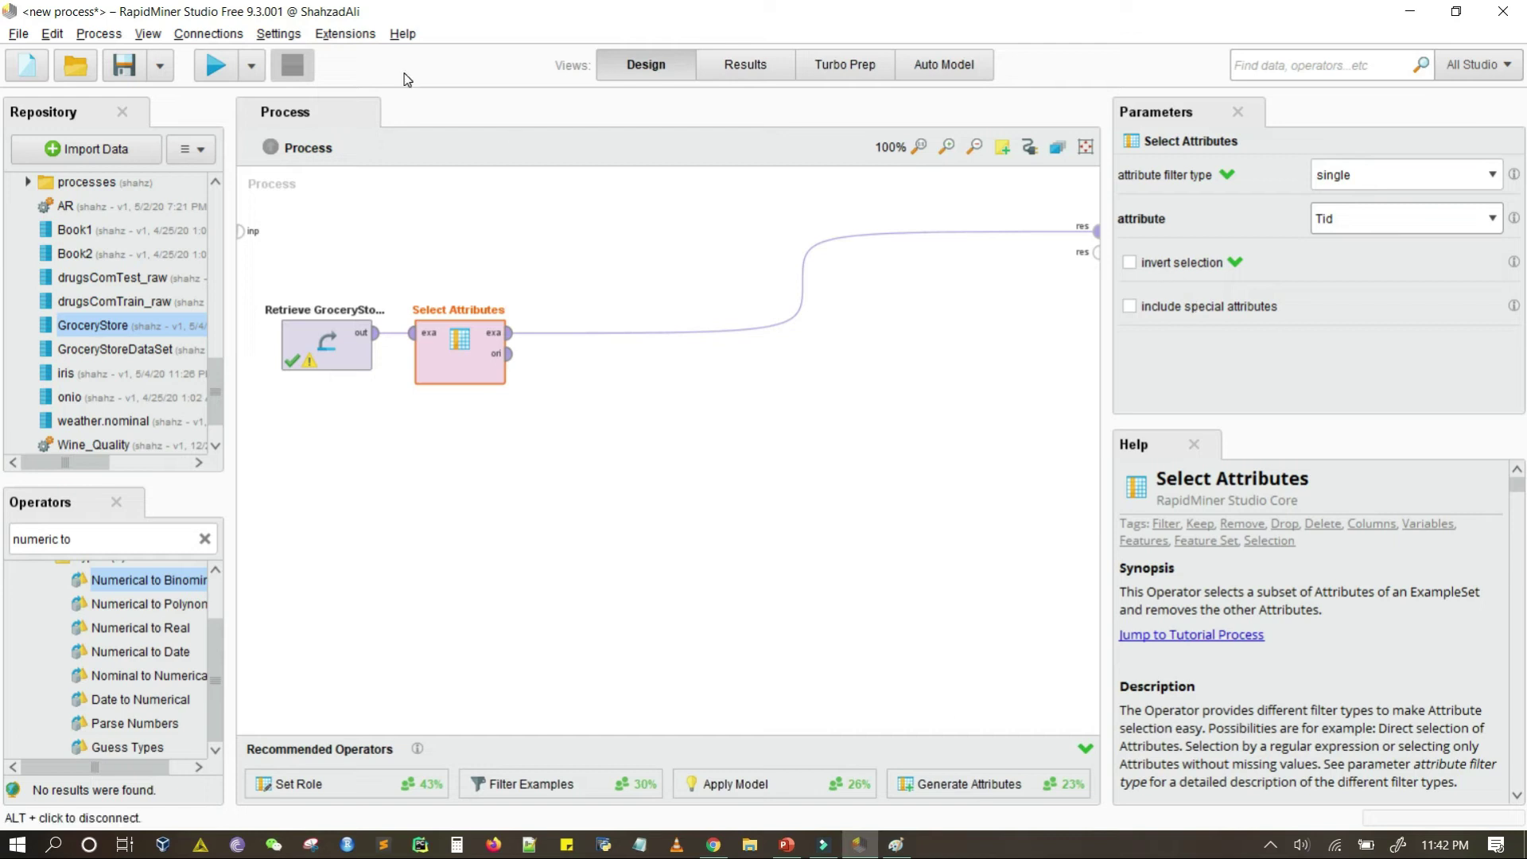
left_click(216, 68)
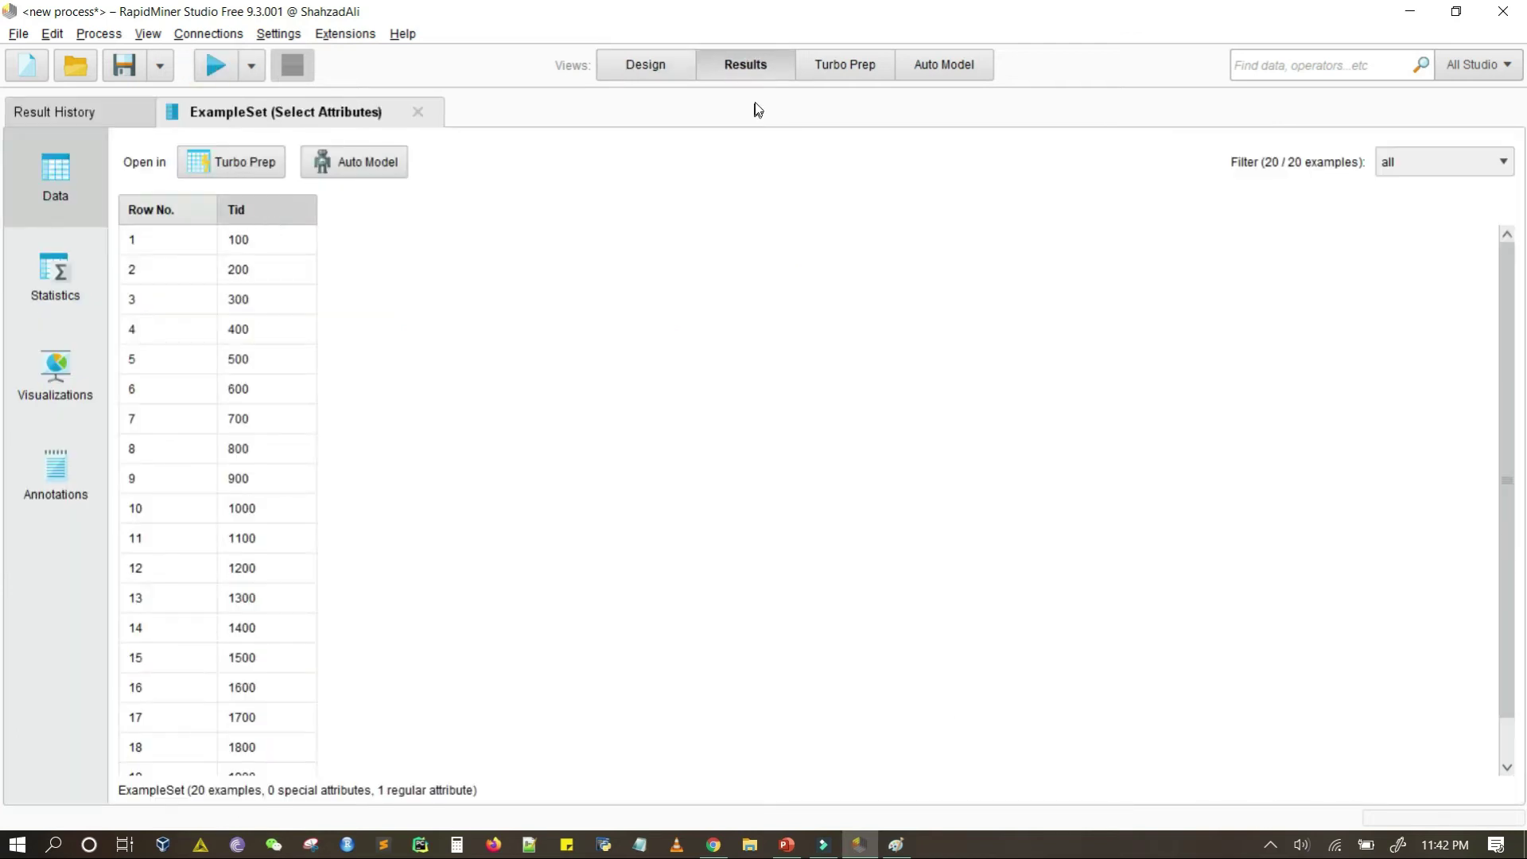
Enable invert selection in Select Attributes to exclude Tid, run the process, and close its result
left_click(657, 75)
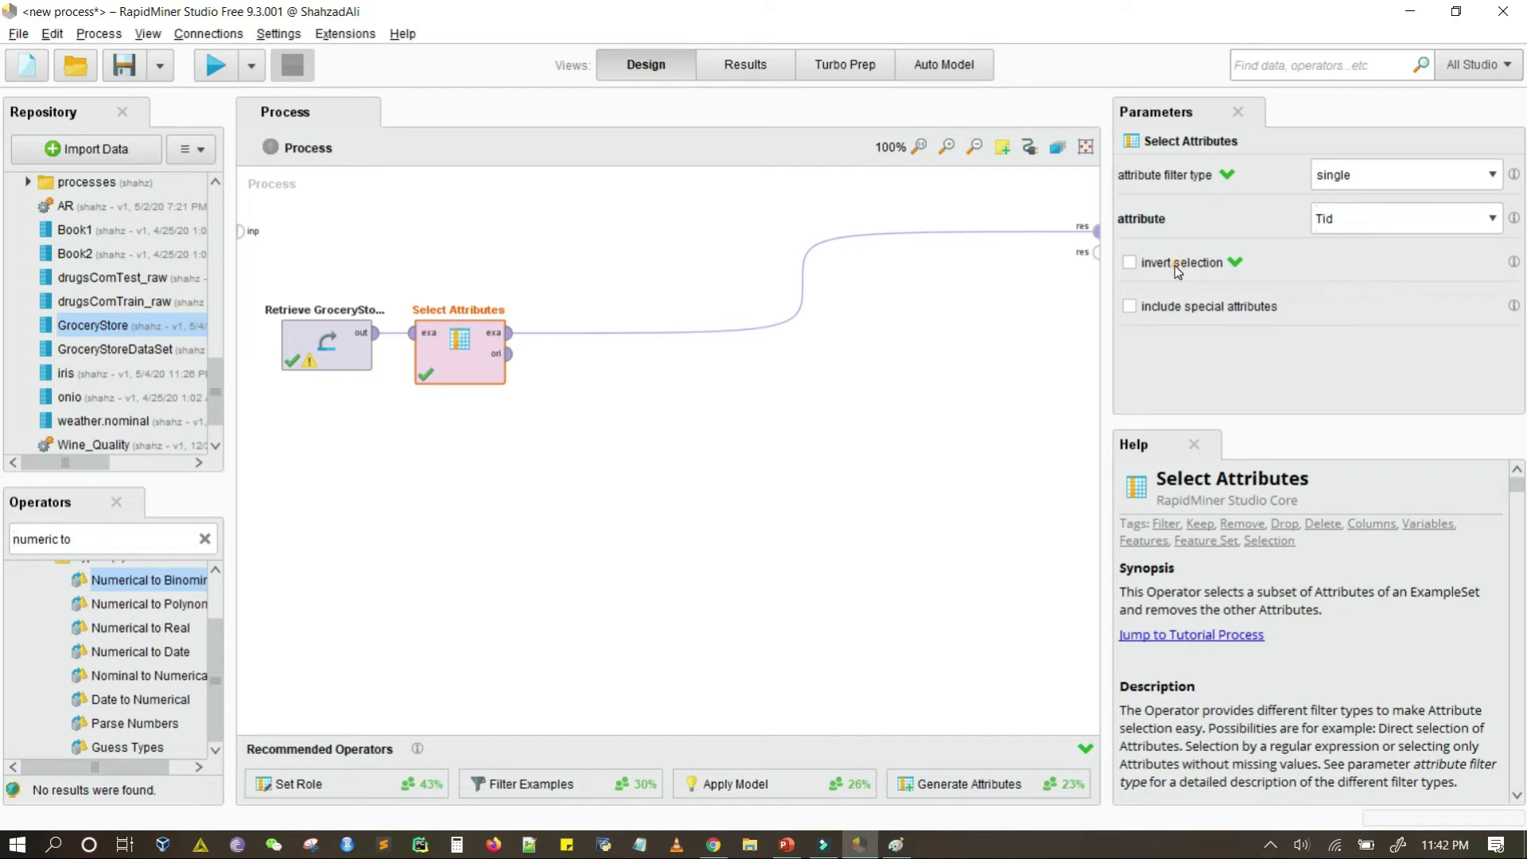
left_click(227, 72)
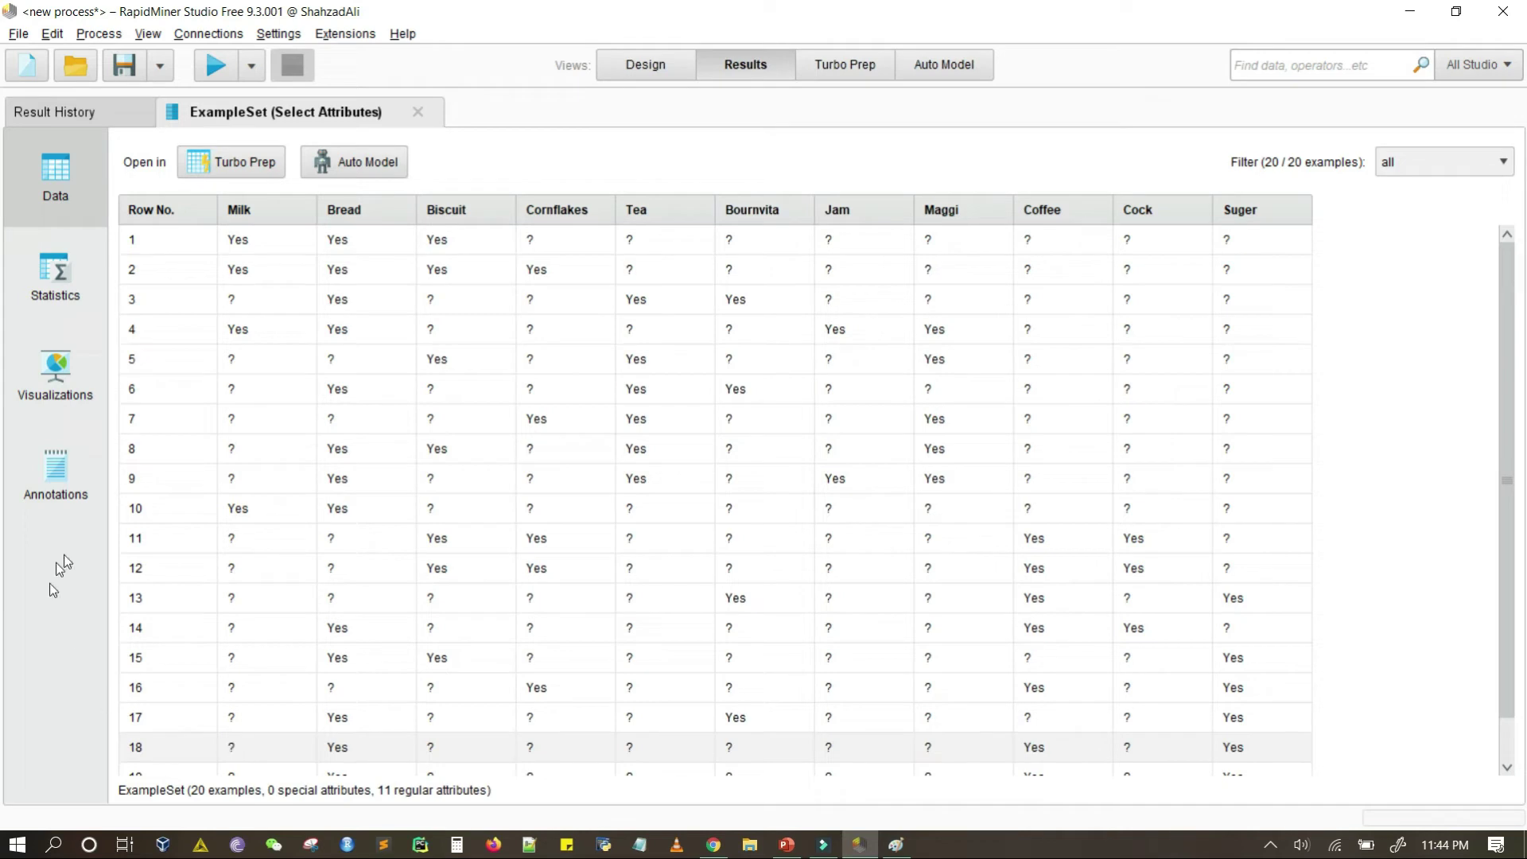
left_click(421, 114)
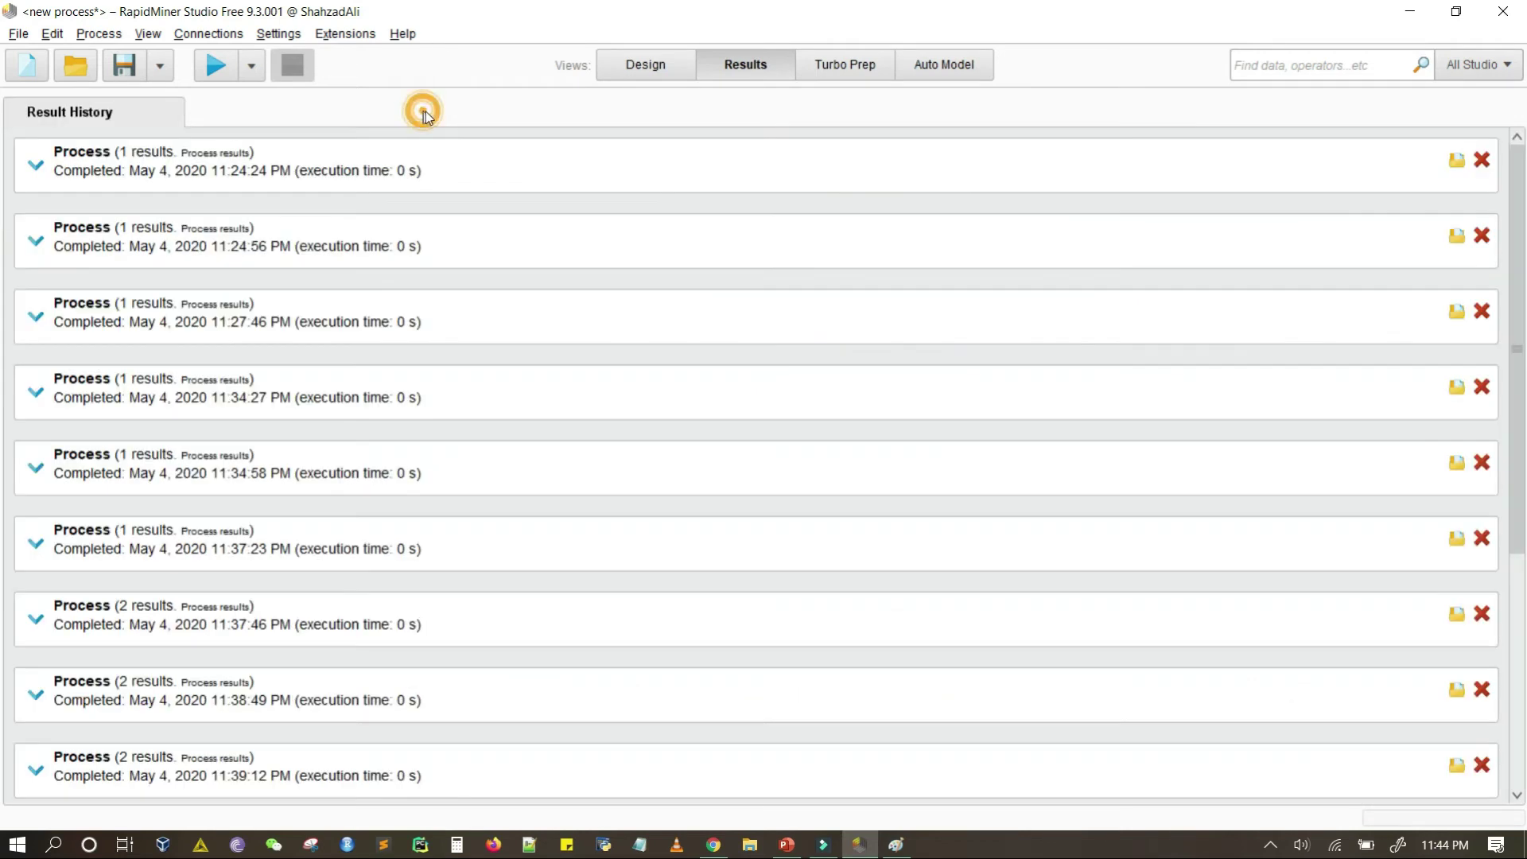
Return to the process design and clear the operator search
left_click(635, 66)
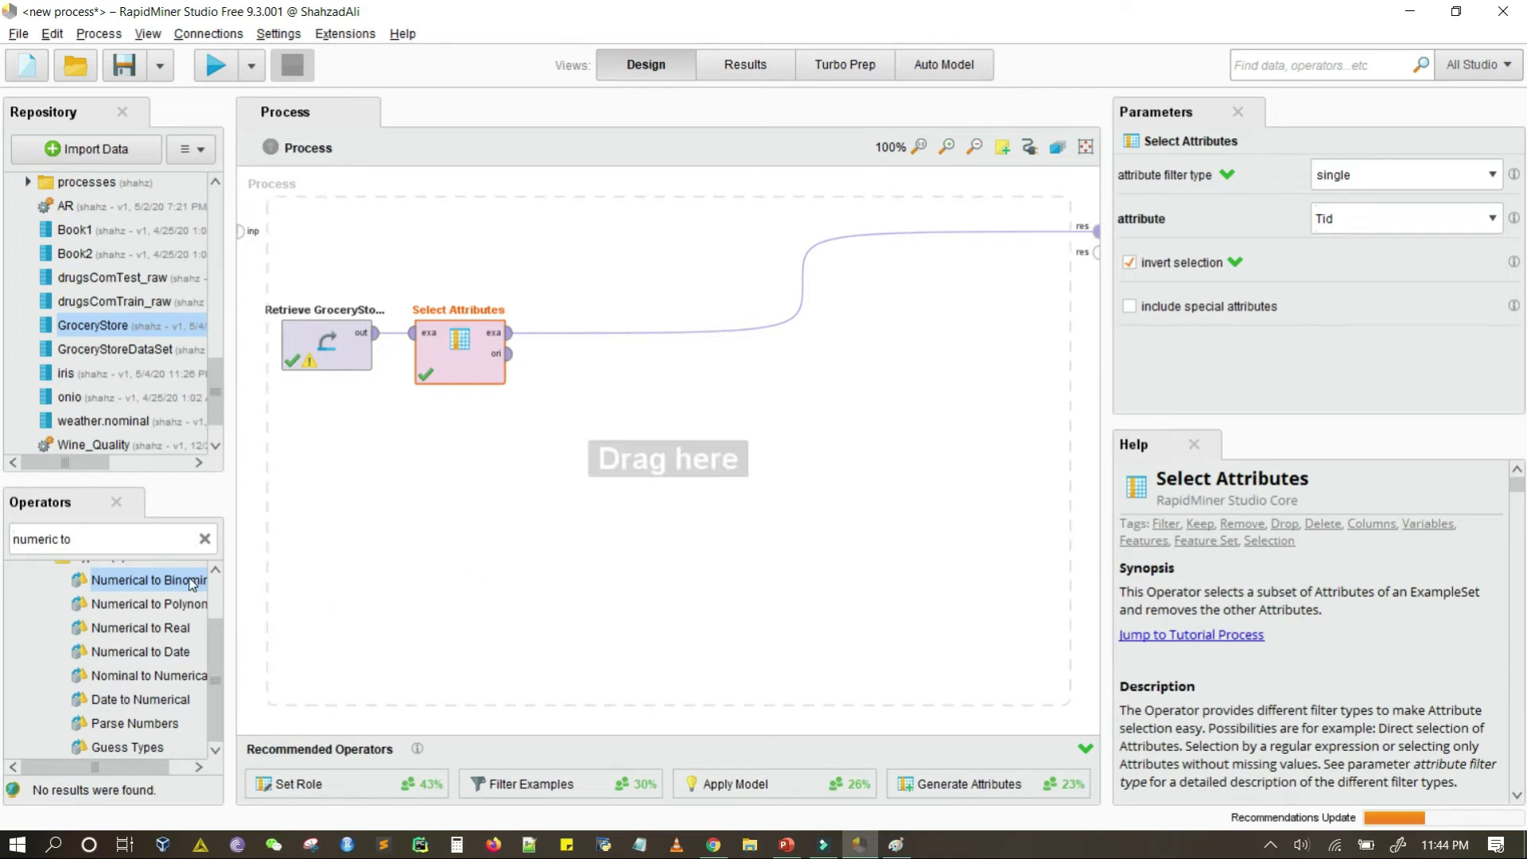
triple_click(120, 540)
key("BackSpace")
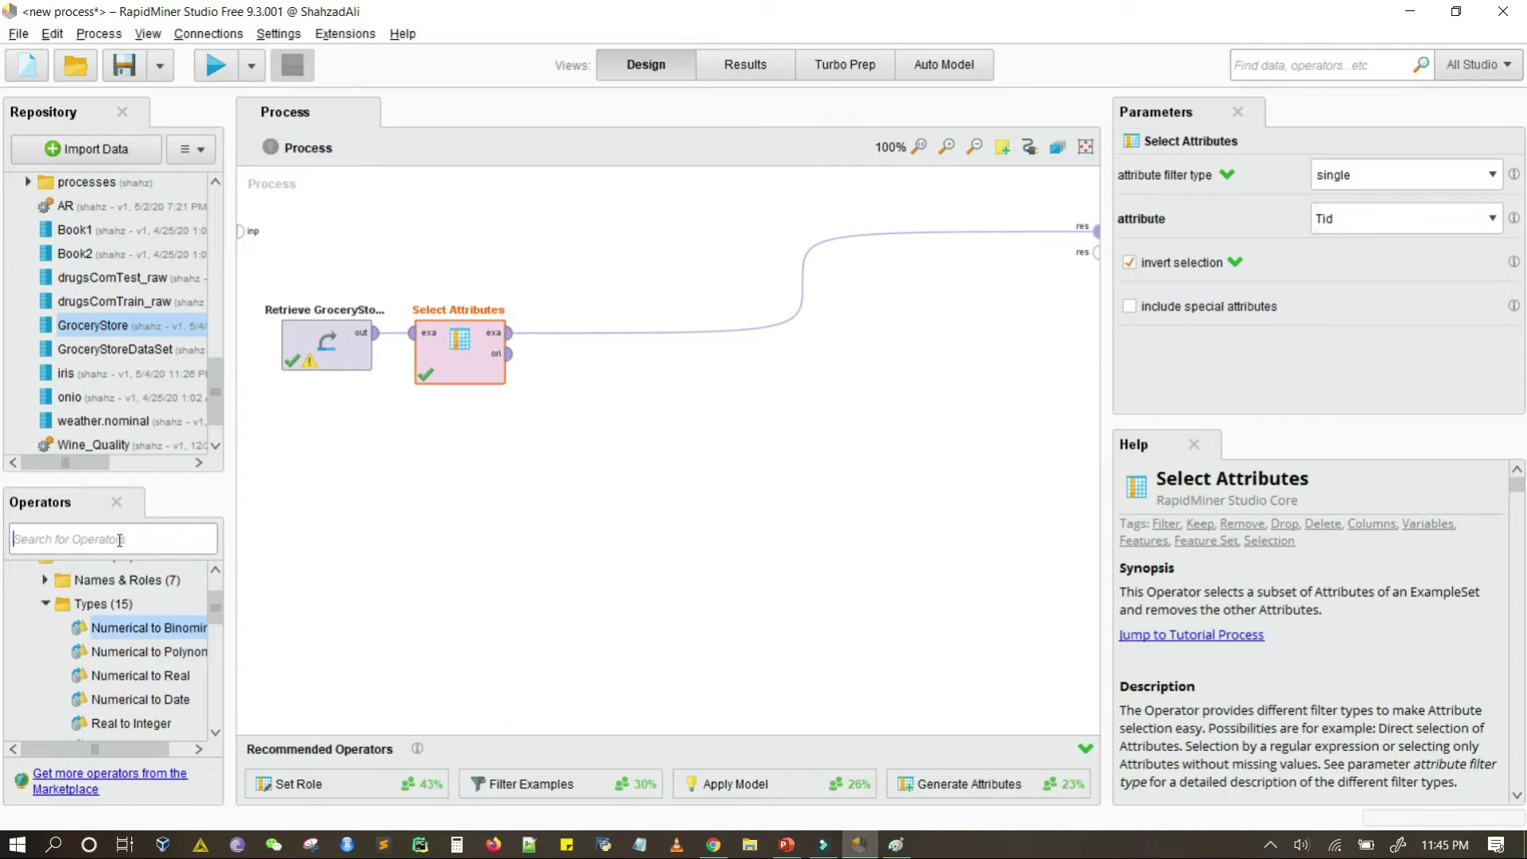
type("A")
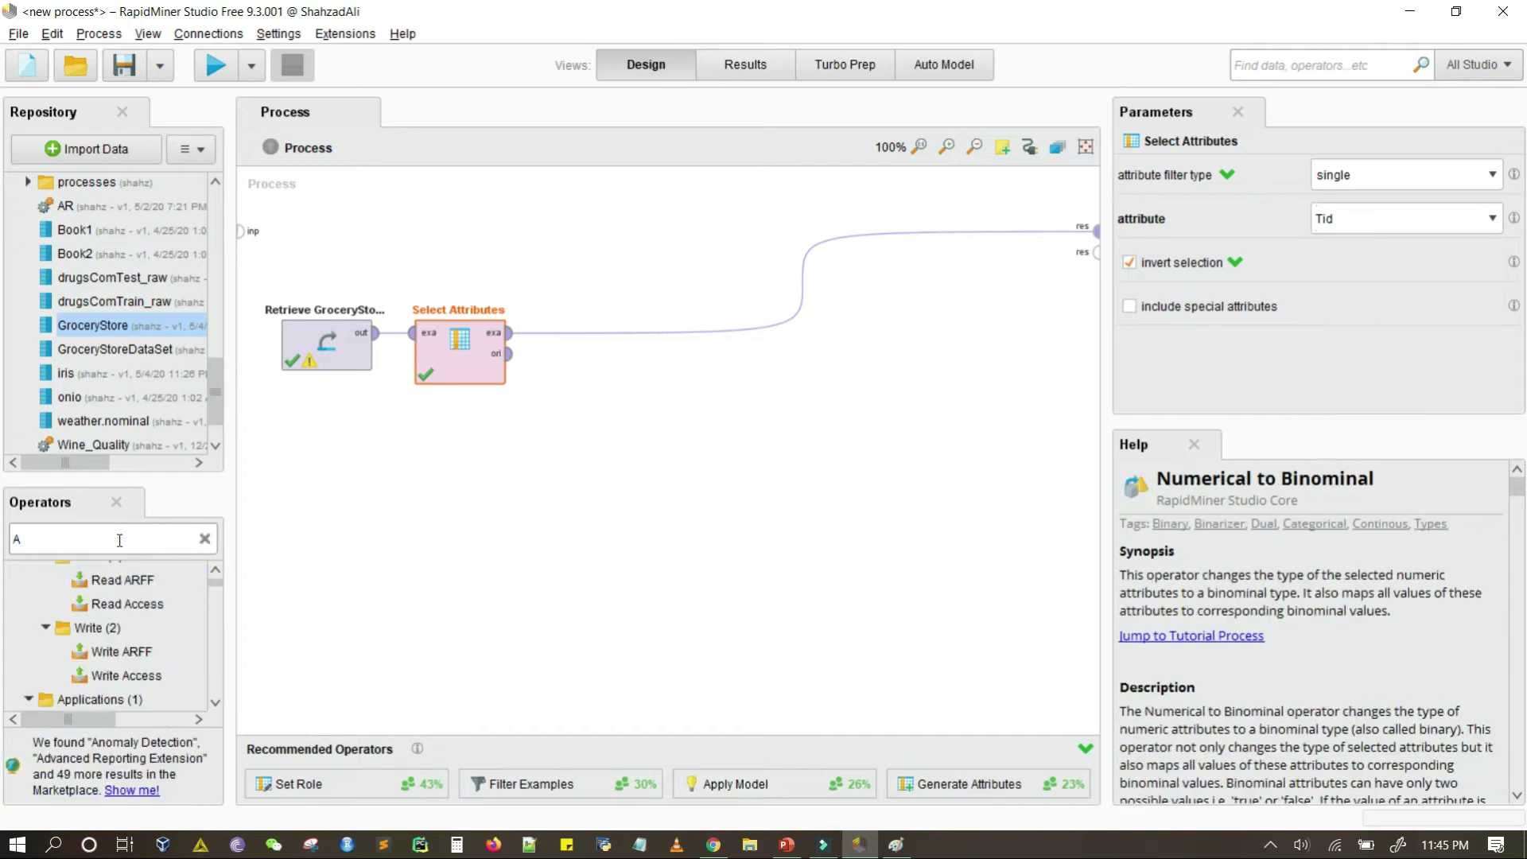
type("ss")
key("BackSpace")
key("BackSpace")
key("BackSpace")
Expand the Associations group under Modeling in the operator tree and select the FP-Growth operator
left_click_drag(74, 641, 18, 645)
left_click(16, 647)
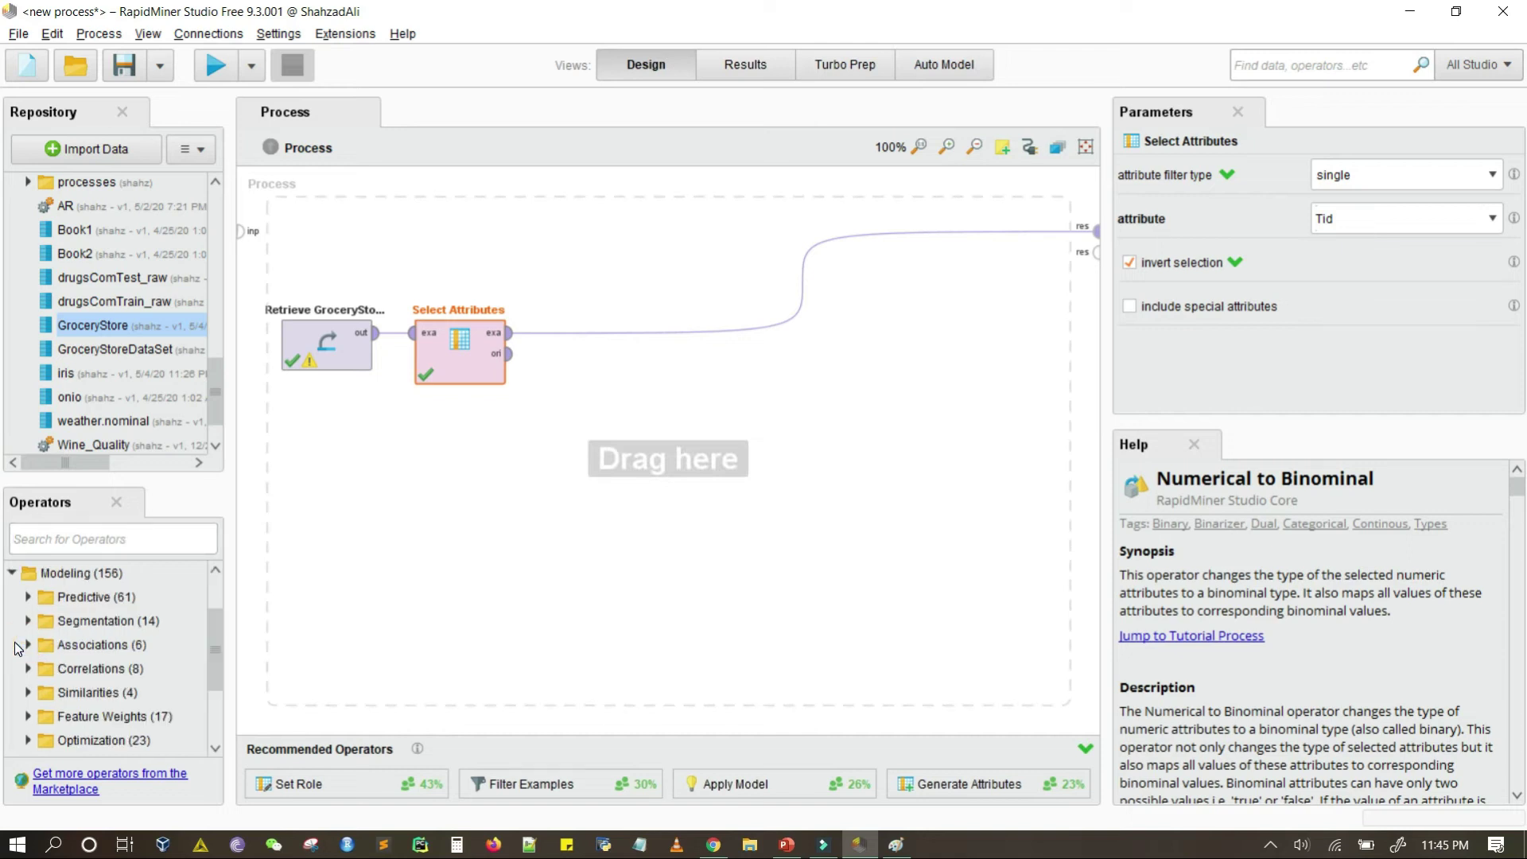
left_click(27, 642)
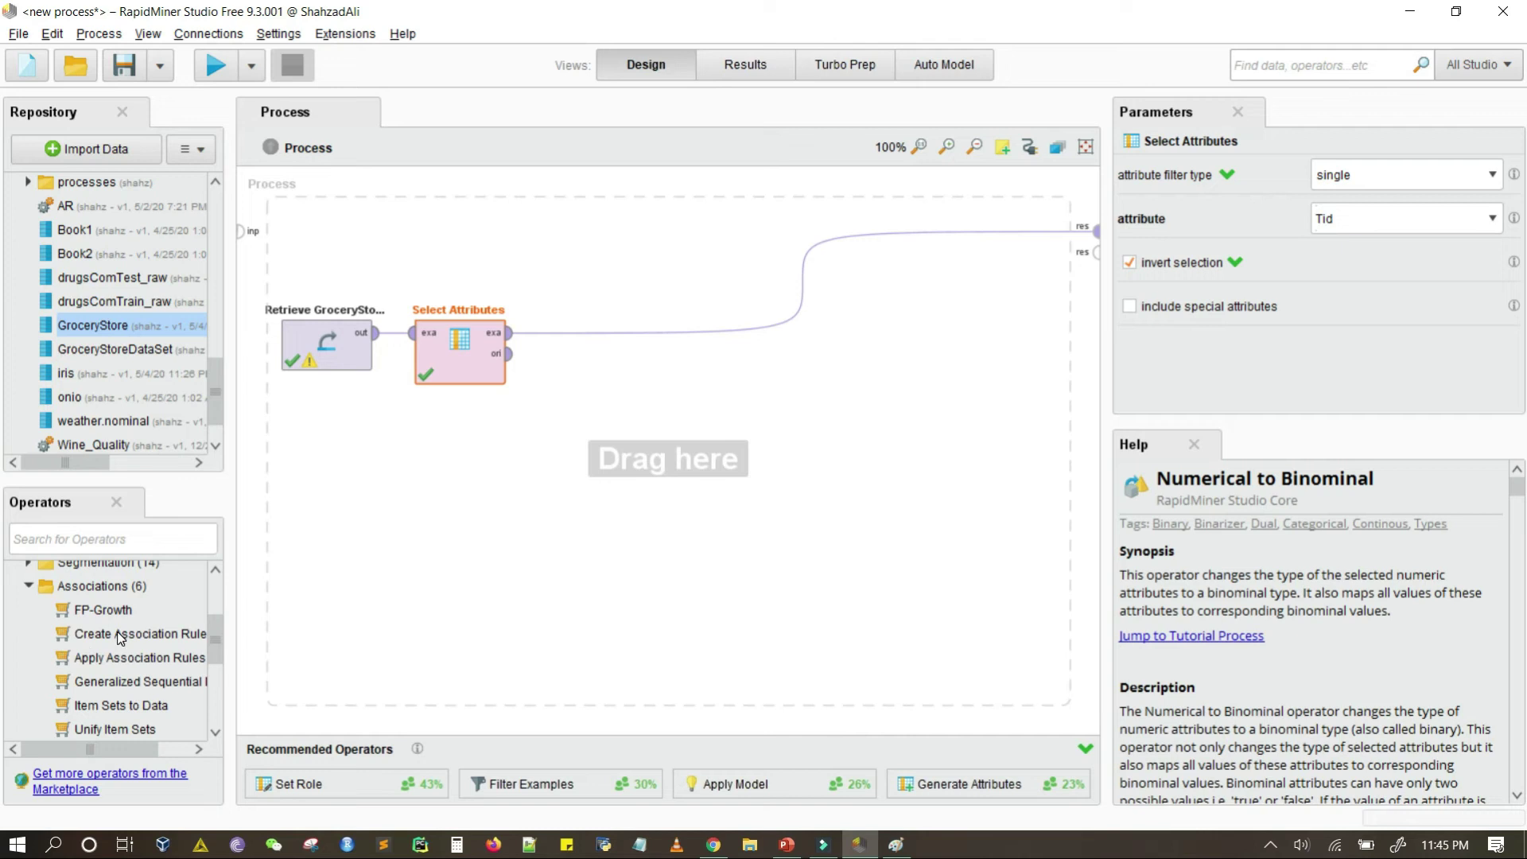
scroll(119, 638, "down", 2)
scroll(108, 611, "up", 2)
left_click(119, 618)
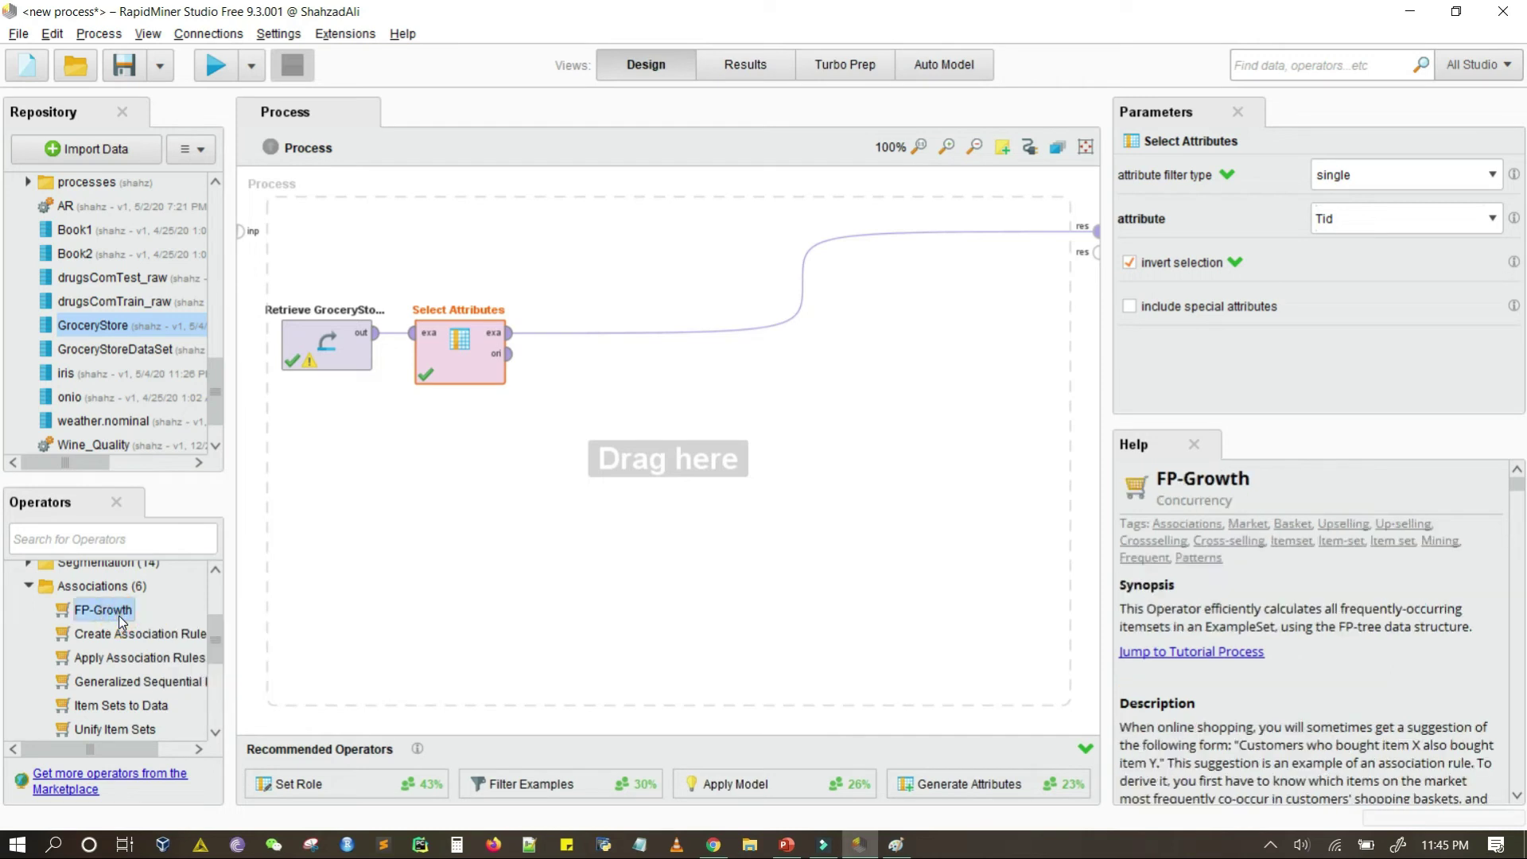
Add FP-Growth to the process and connect the example set output of Select Attributes to its input
left_click_drag(94, 612, 517, 451)
left_click_drag(646, 395, 642, 389)
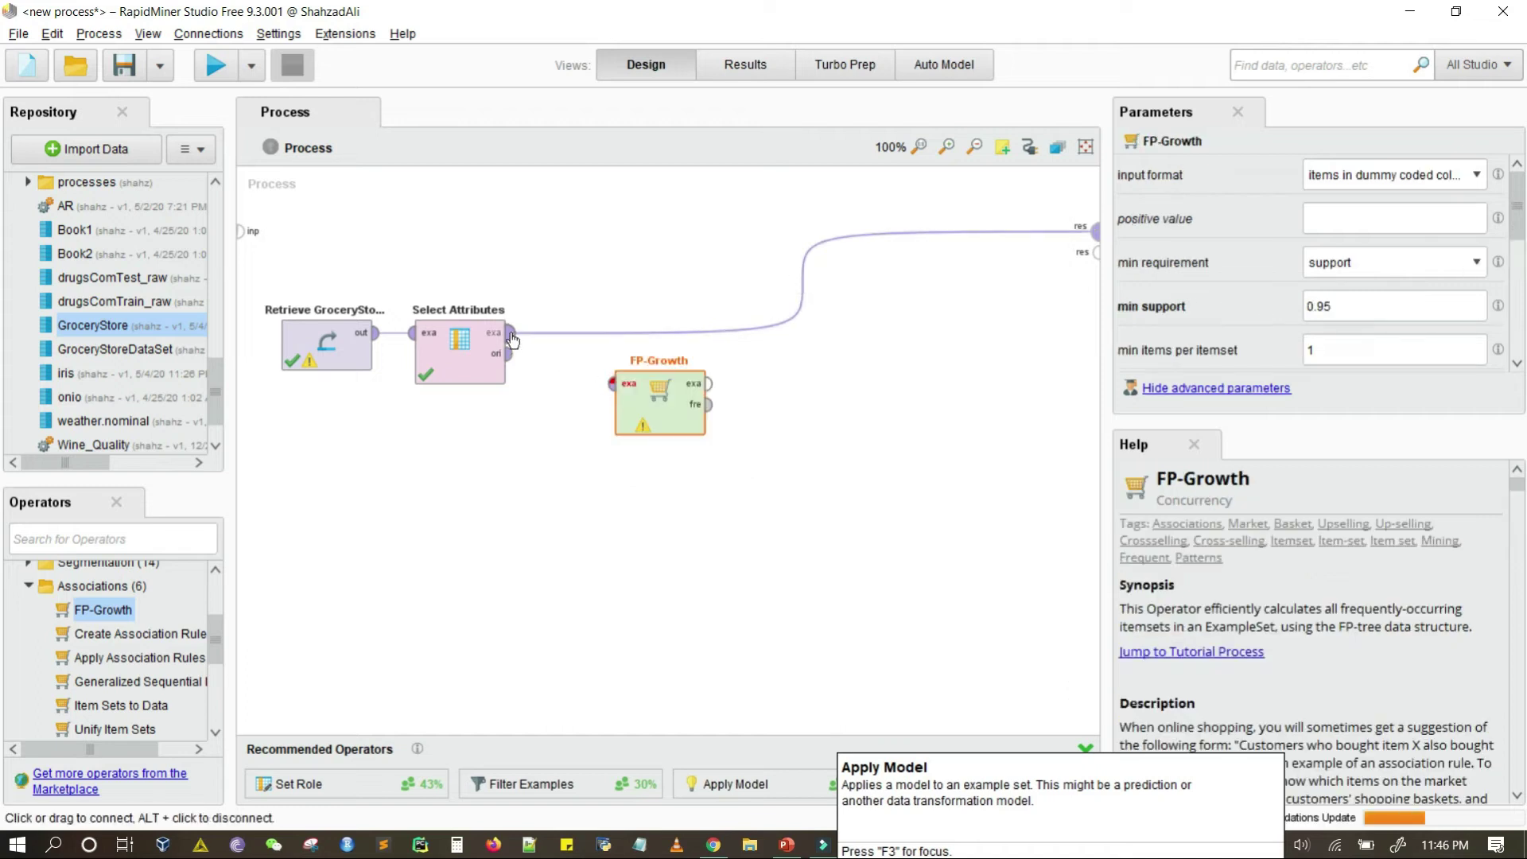
left_click(512, 336)
left_click(612, 385)
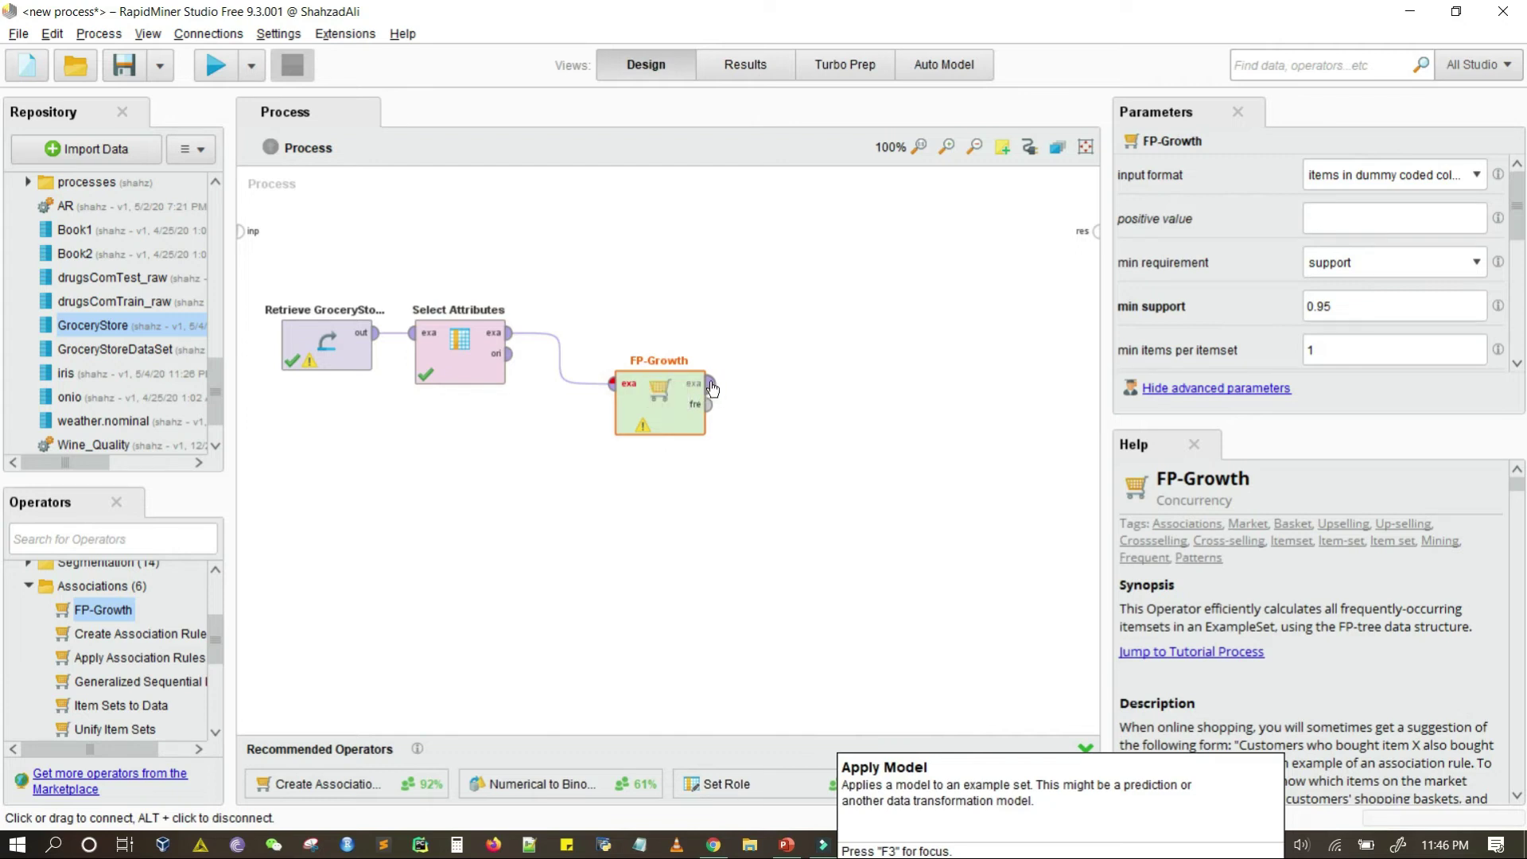
mouse_move(712, 389)
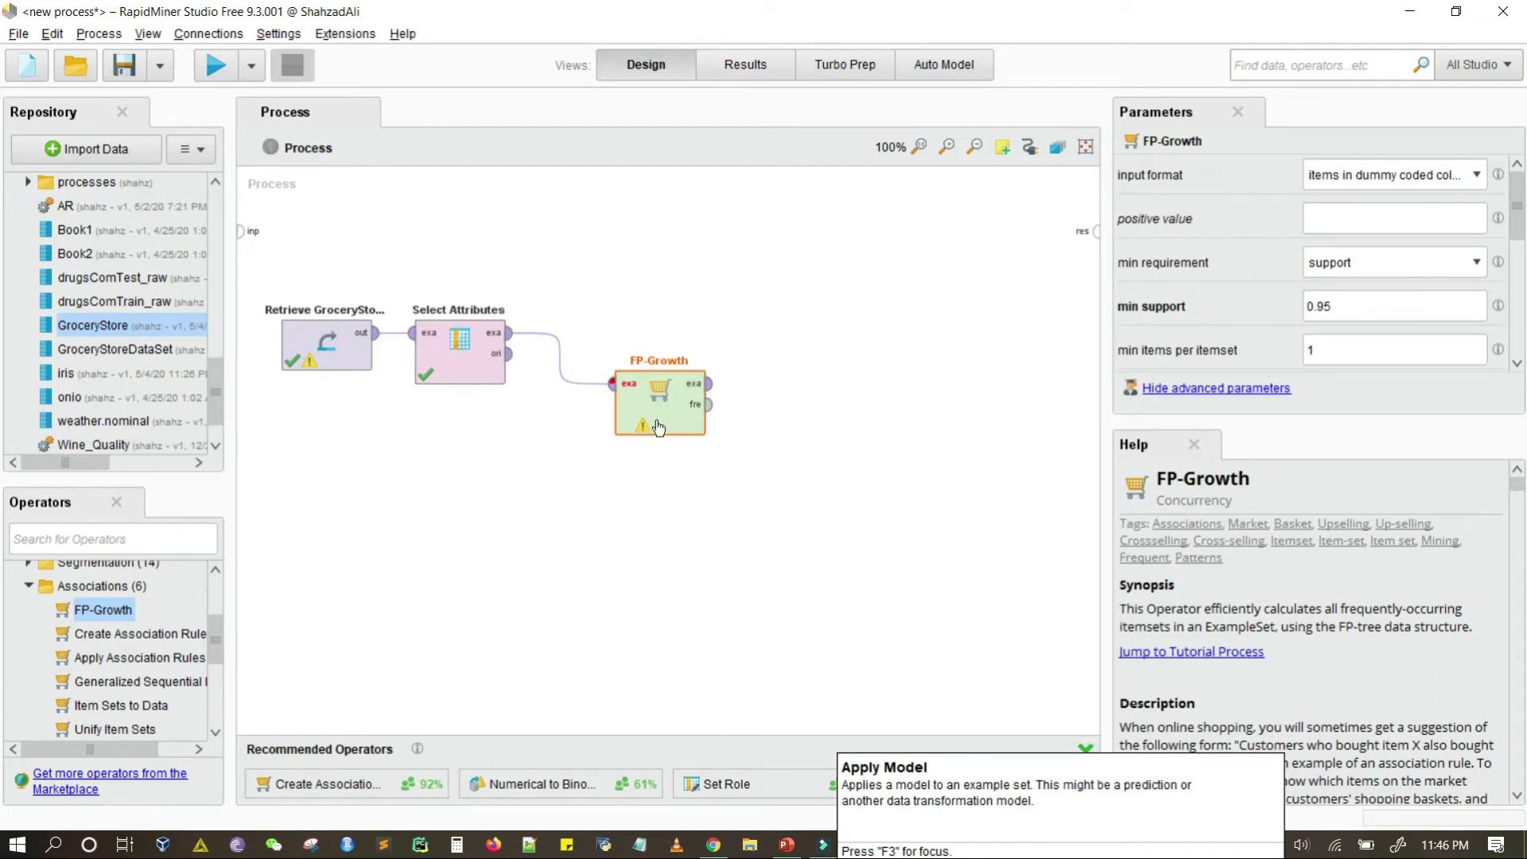
Connect the frequent sets output of FP-Growth to the process result and run the process
left_click(713, 407)
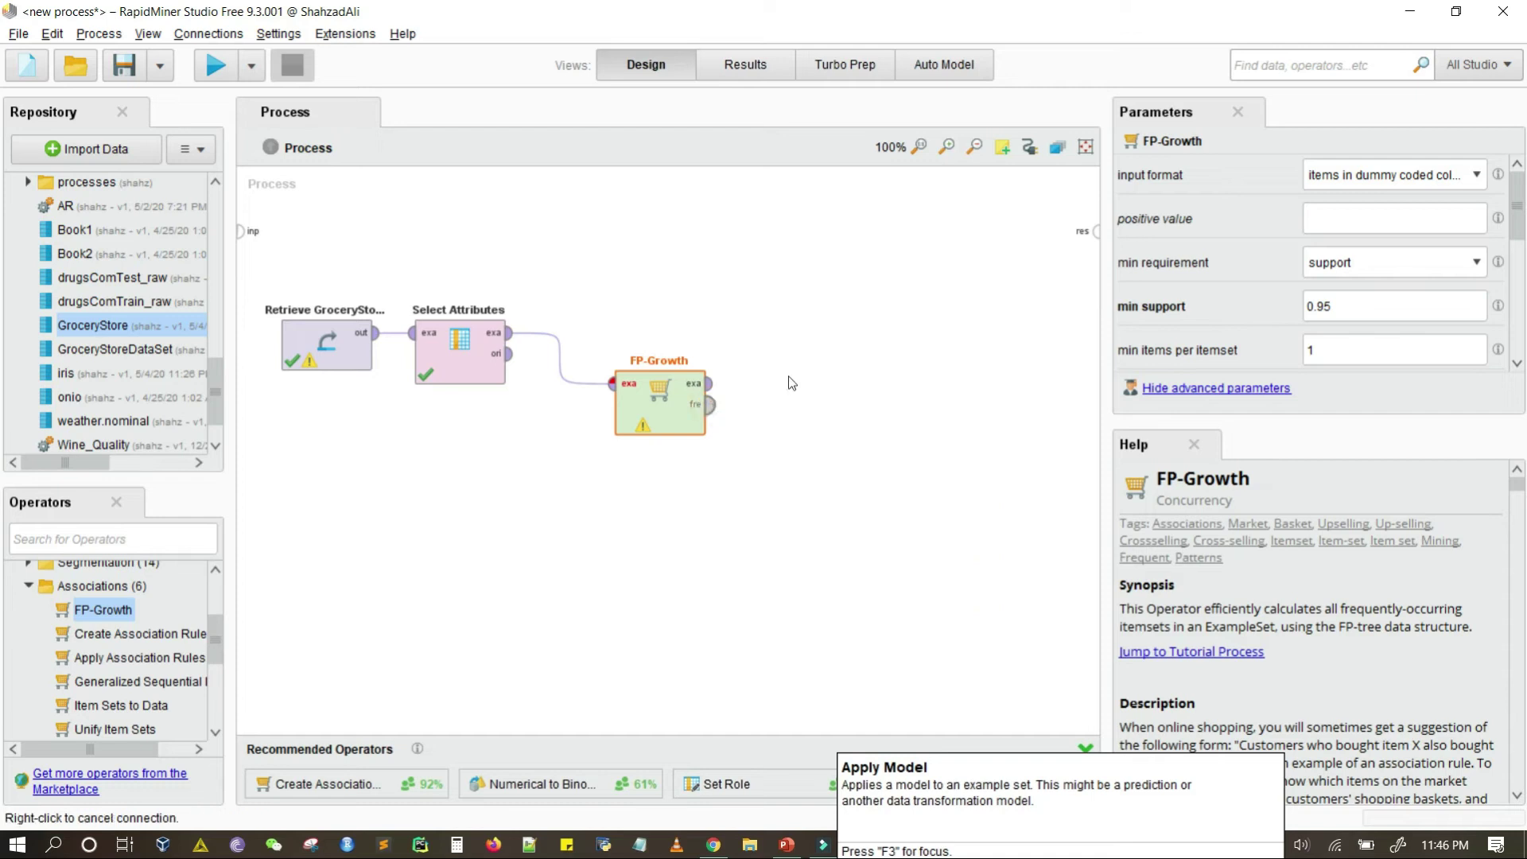
left_click(1096, 233)
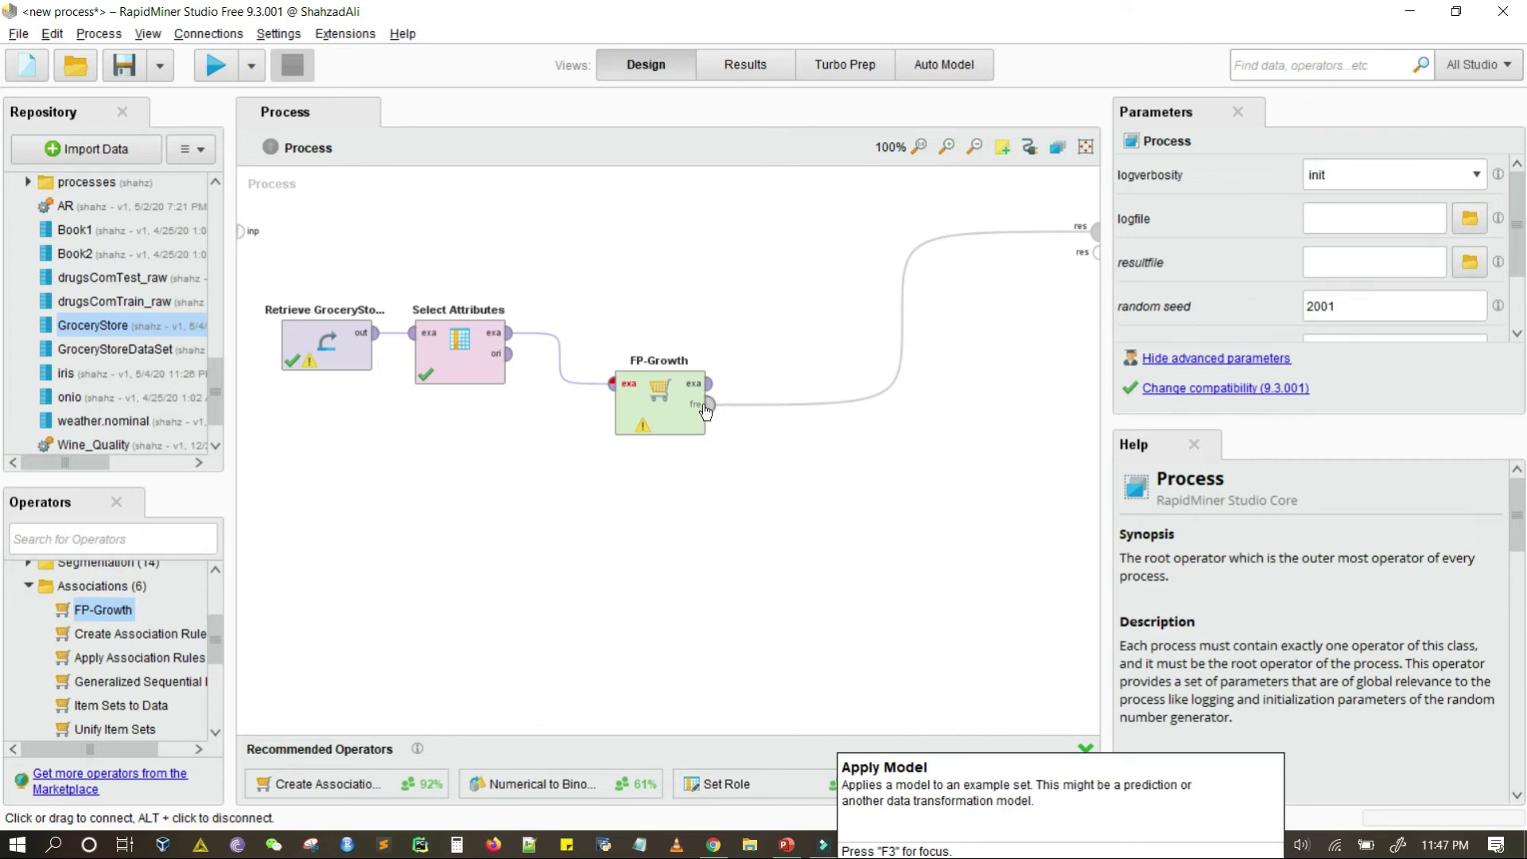
mouse_move(704, 409)
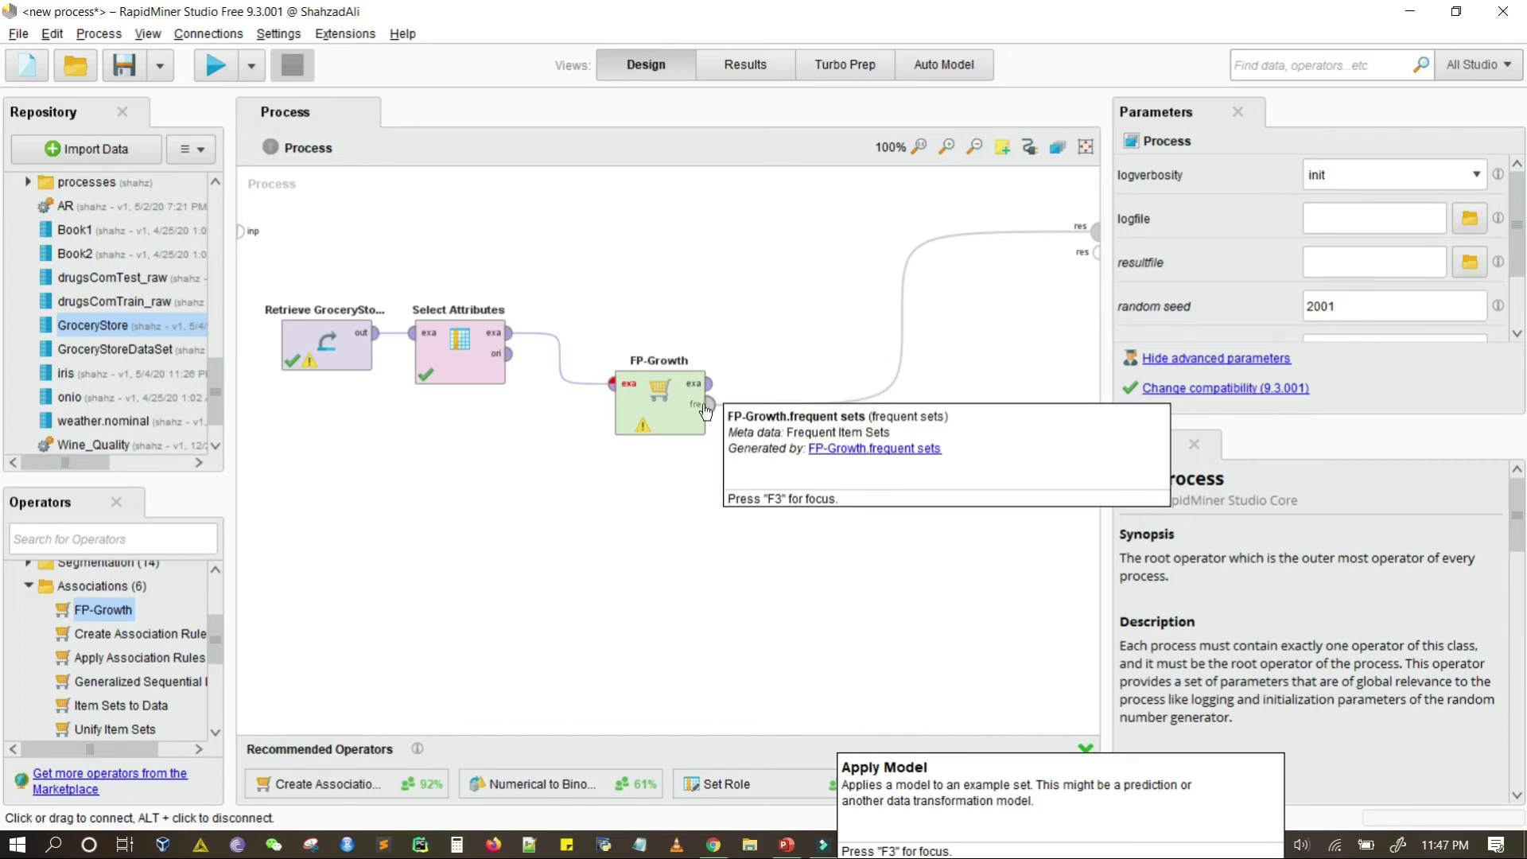
left_click(215, 65)
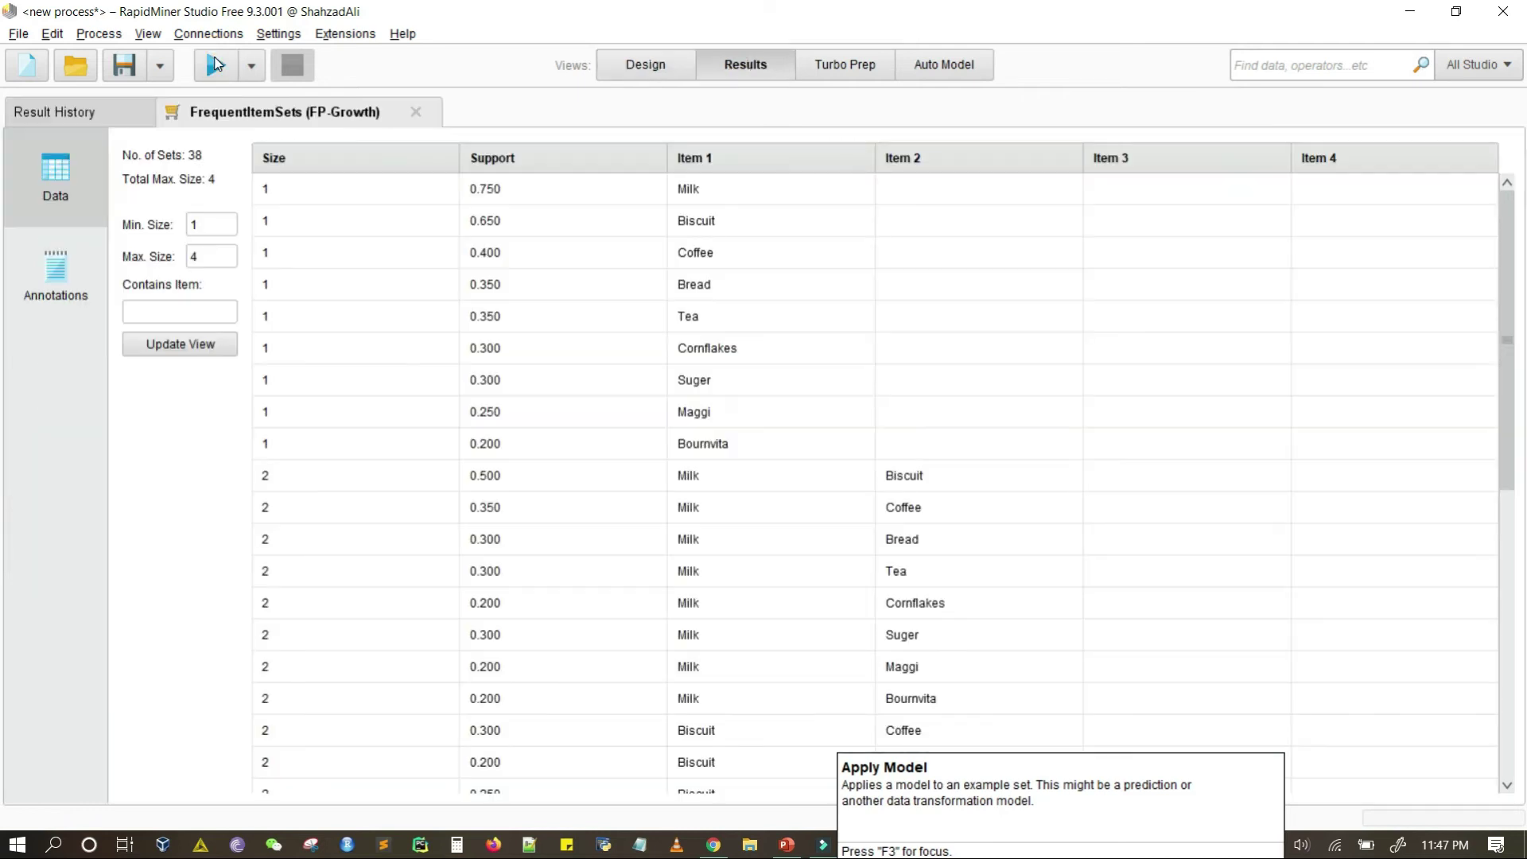
Examine the FP-Growth frequent item sets from single items to the largest combination, comparing their support values
scroll(531, 368, "down", 1)
scroll(530, 365, "up", 1)
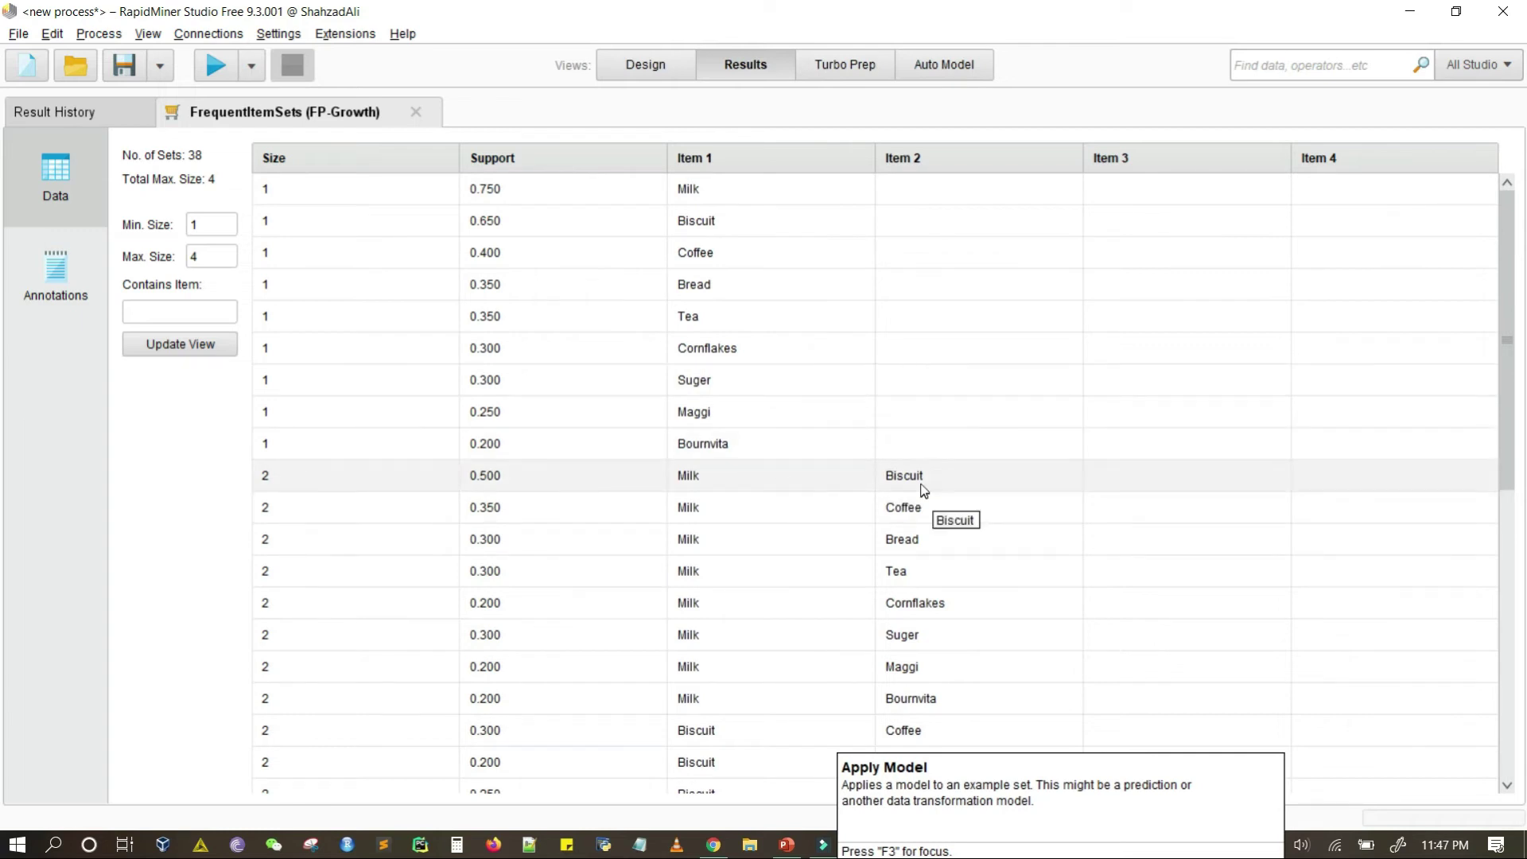
scroll(918, 497, "down", 5)
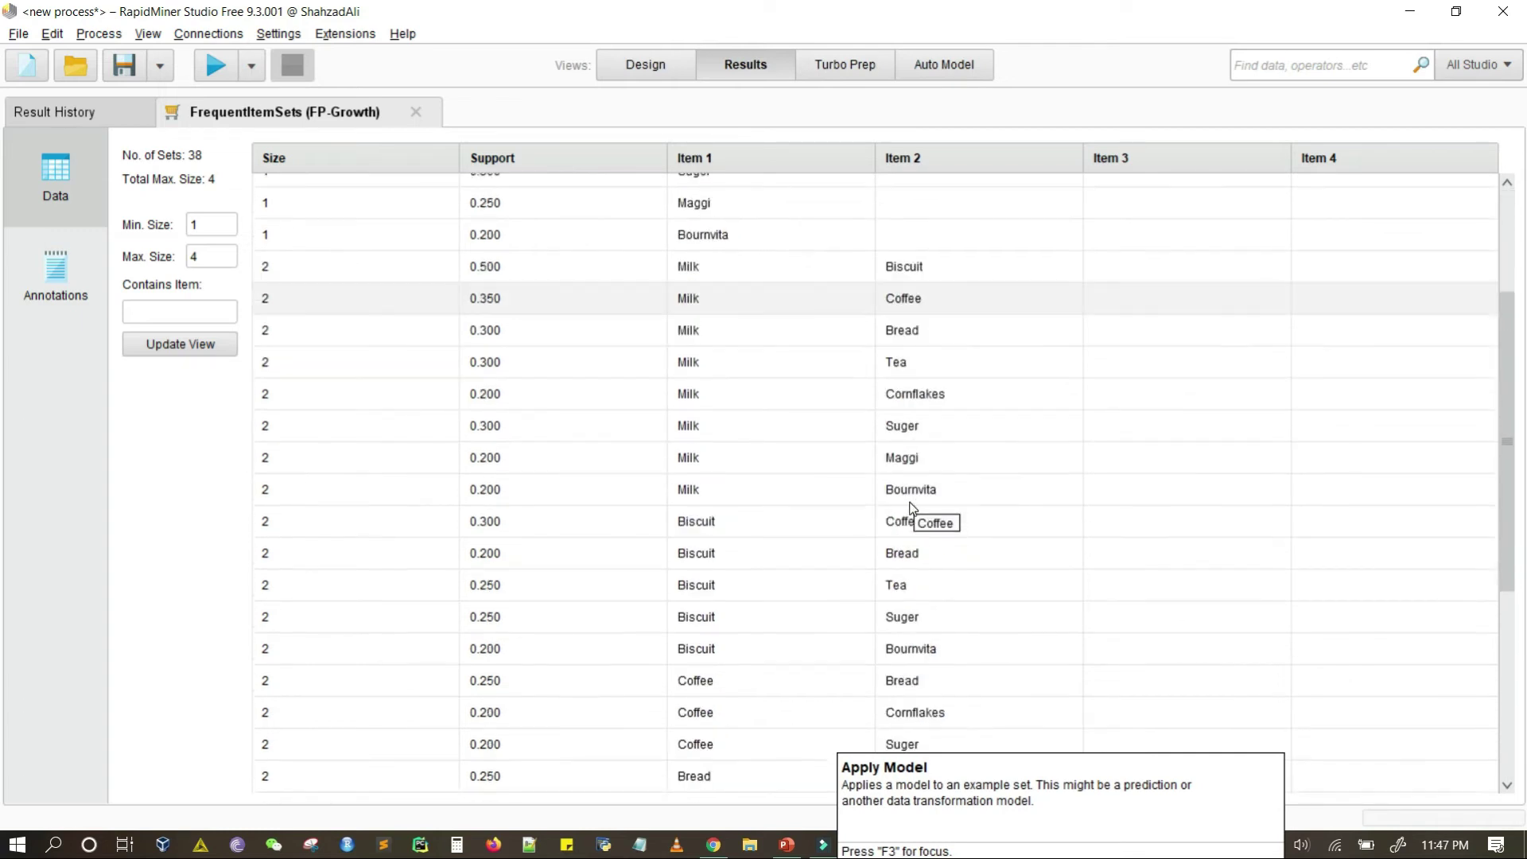
scroll(918, 511, "down", 6)
scroll(1090, 700, "down", 2)
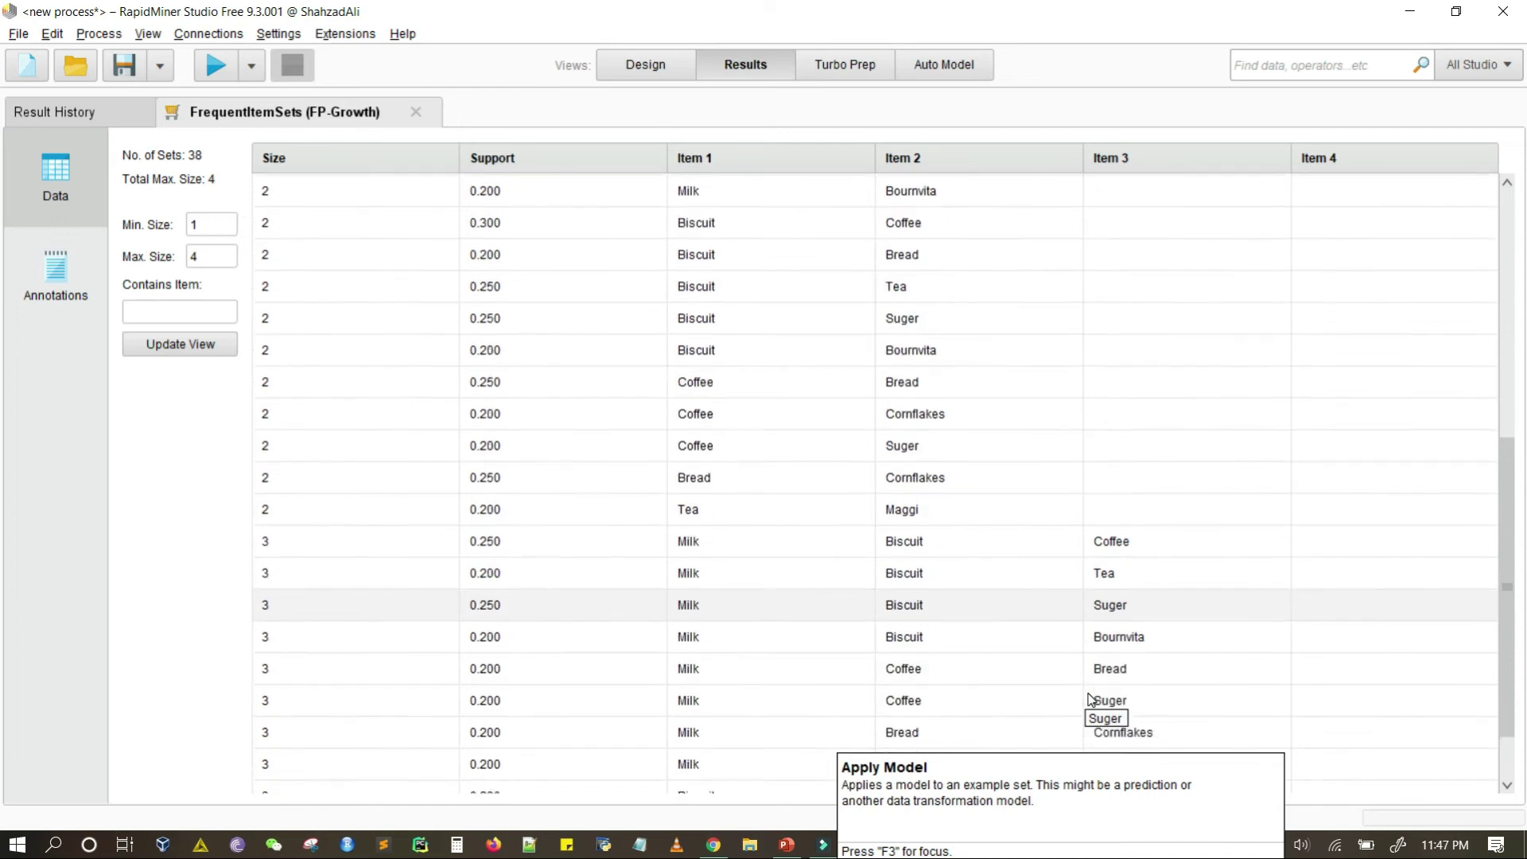
scroll(1090, 692, "down", 1)
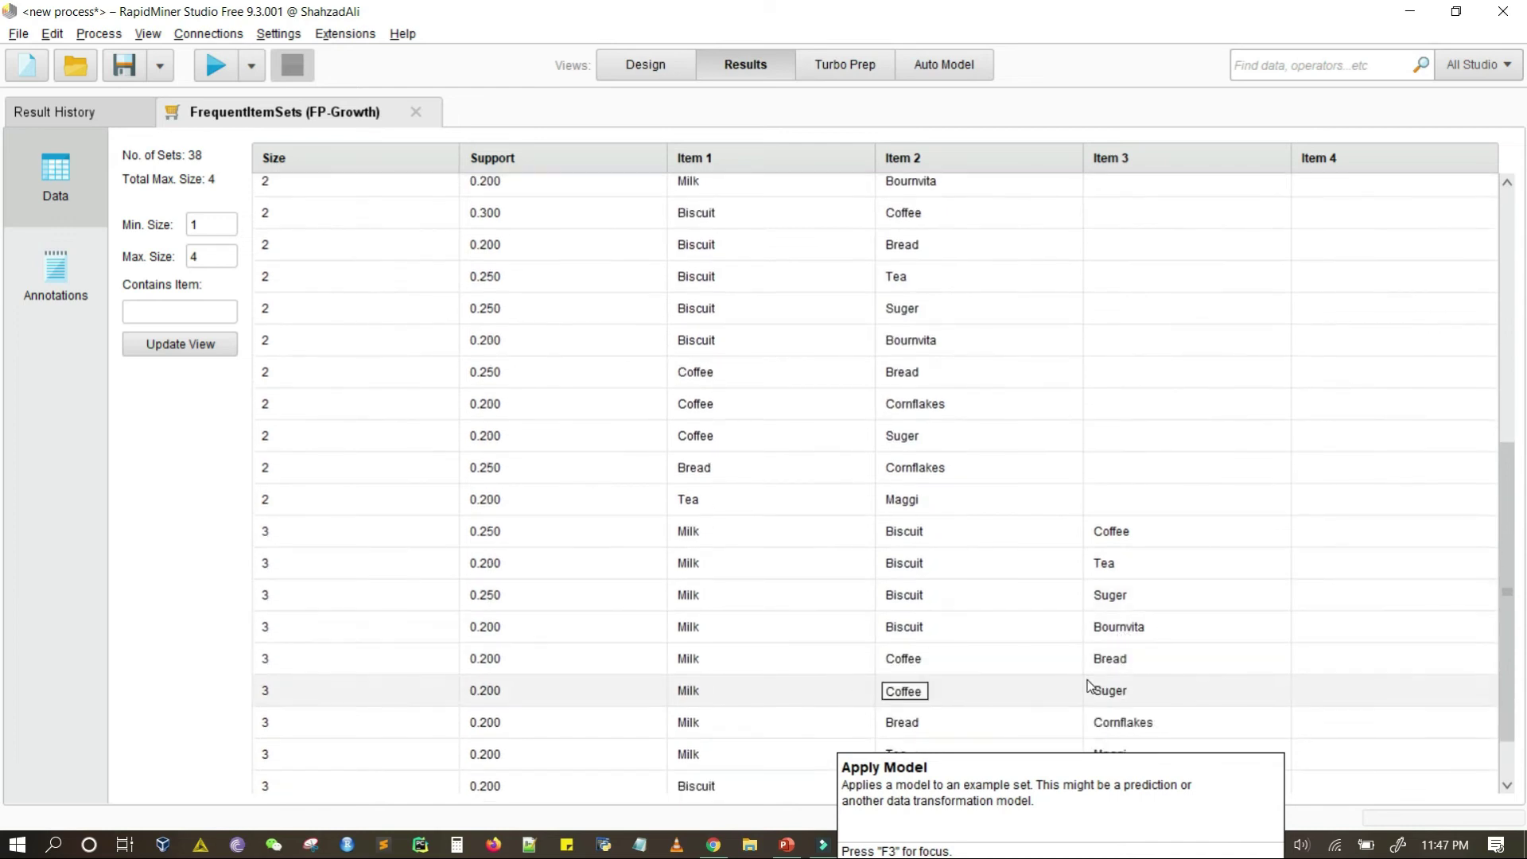
scroll(1089, 685, "down", 2)
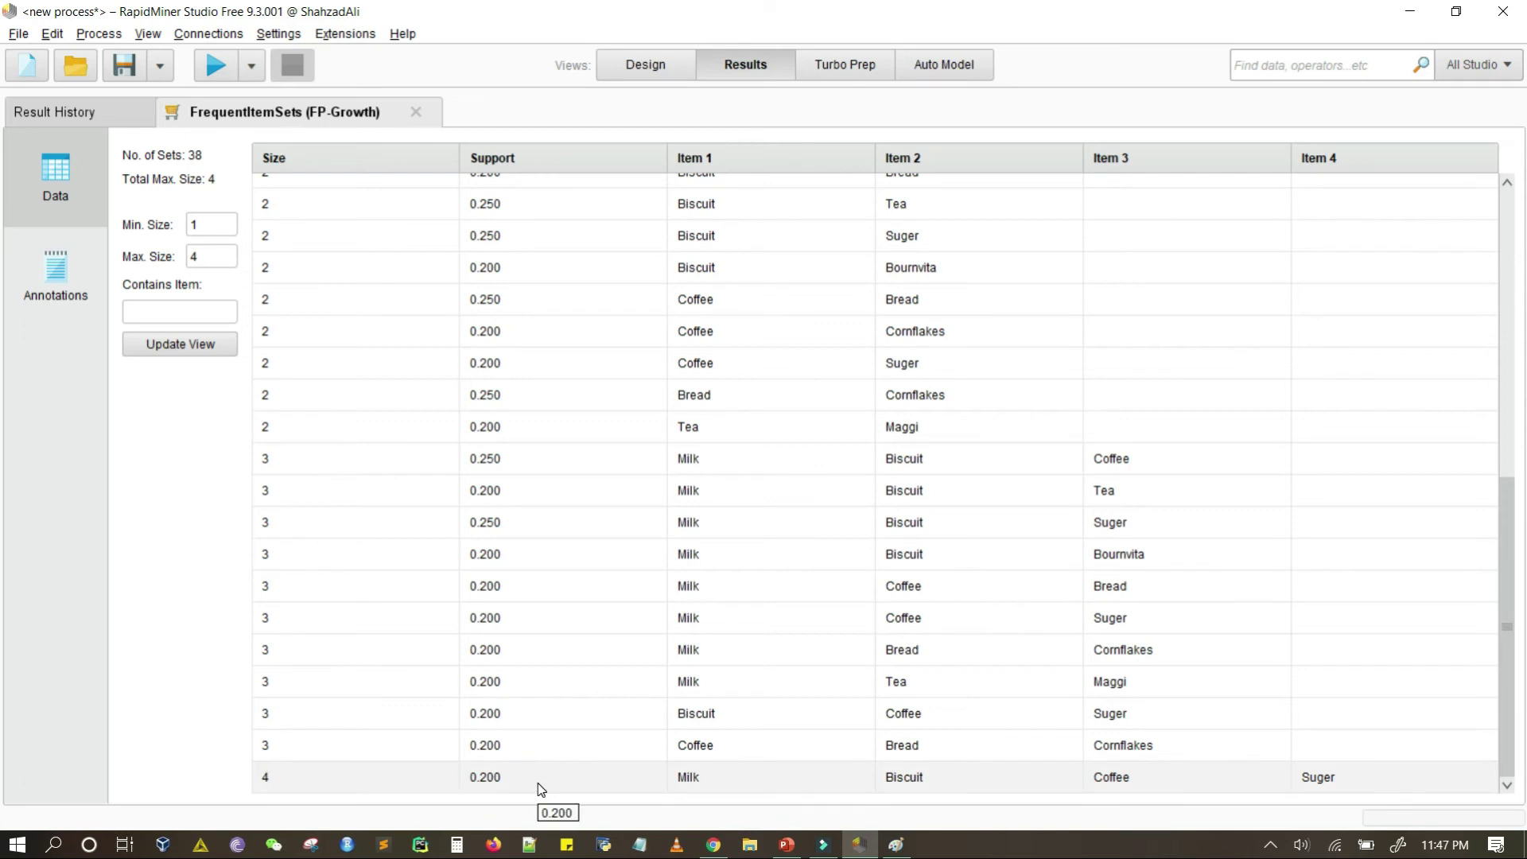
scroll(538, 783, "up", 4)
scroll(537, 783, "up", 1)
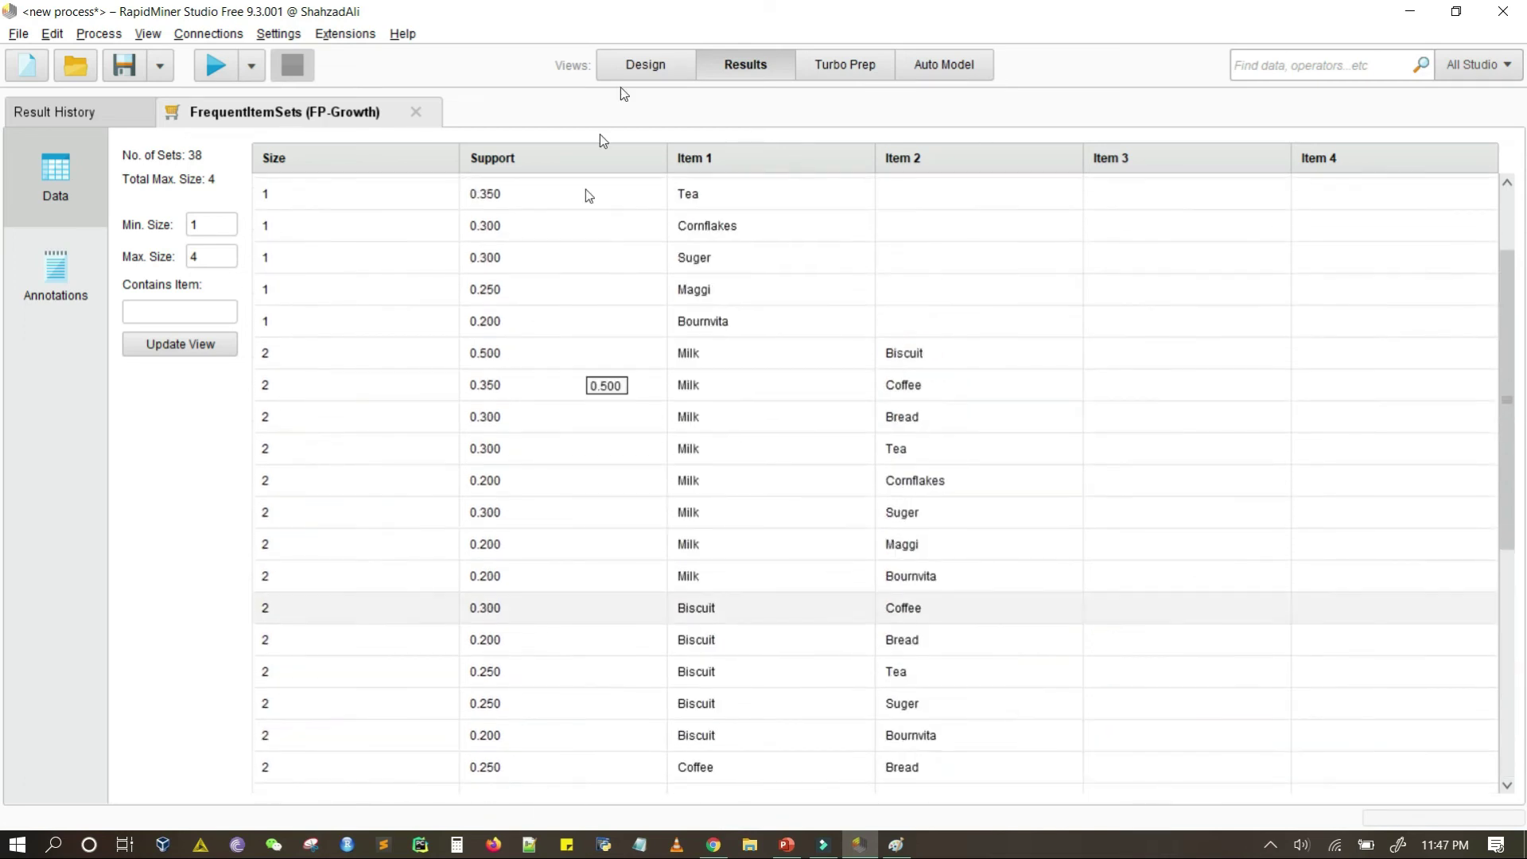
Return to the process design and set the minimum support of FP-Growth to 0.95
left_click(629, 72)
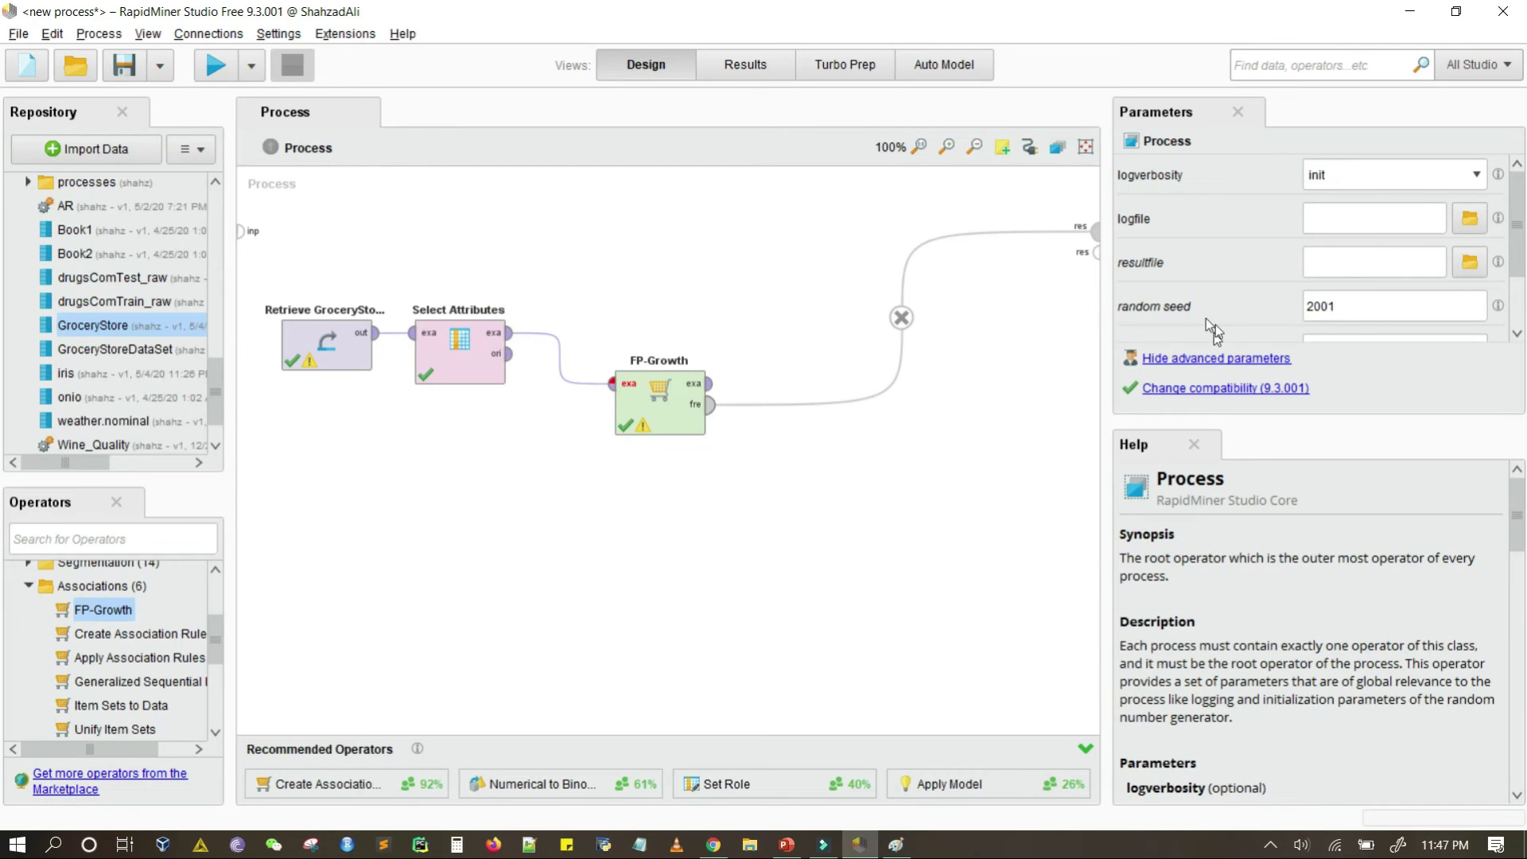
left_click(659, 410)
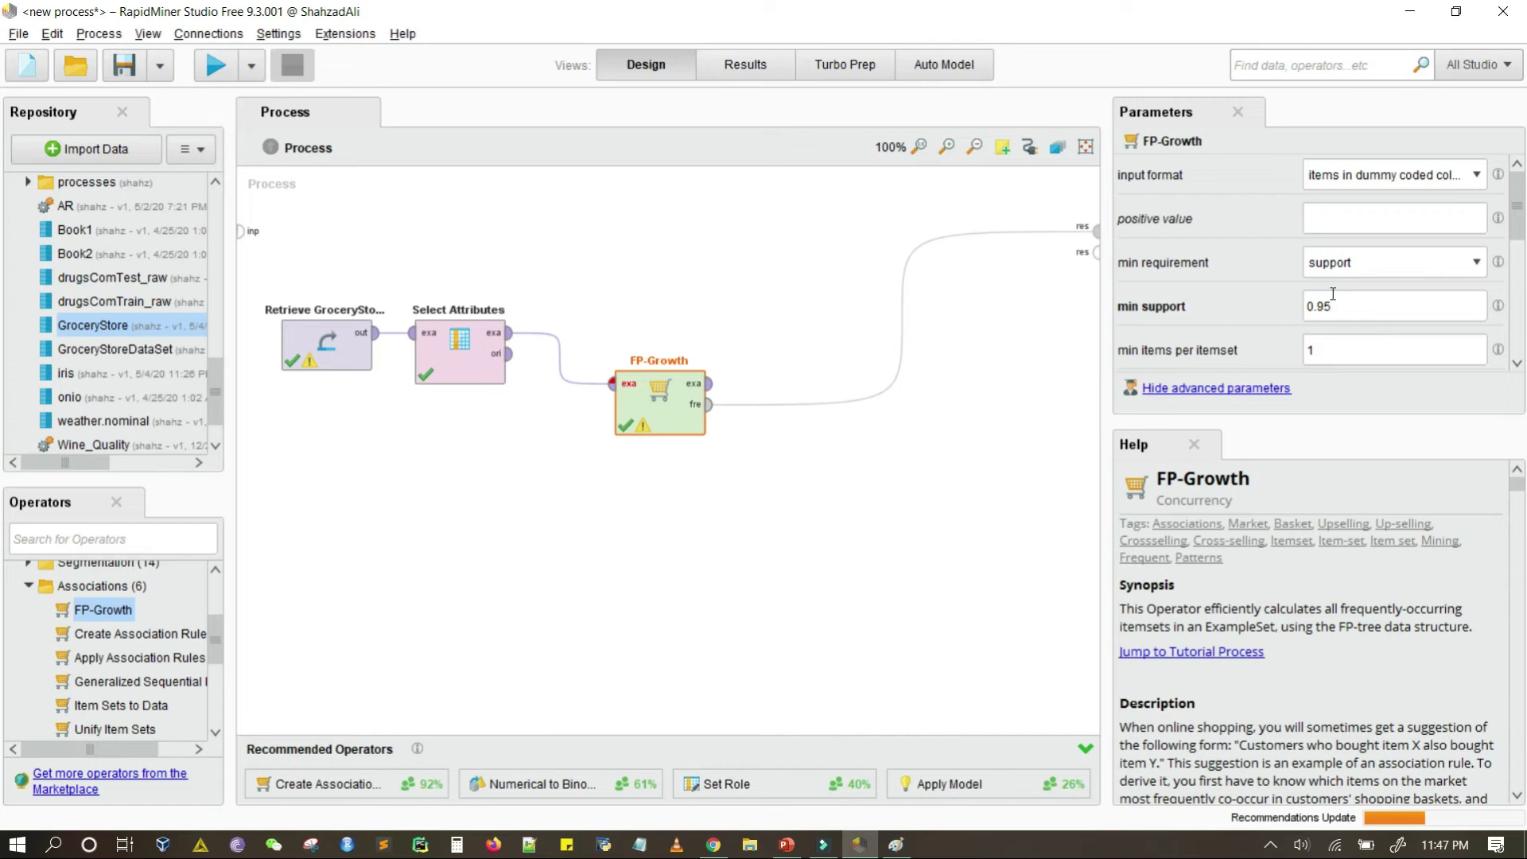
scroll(1332, 294, "down", 1)
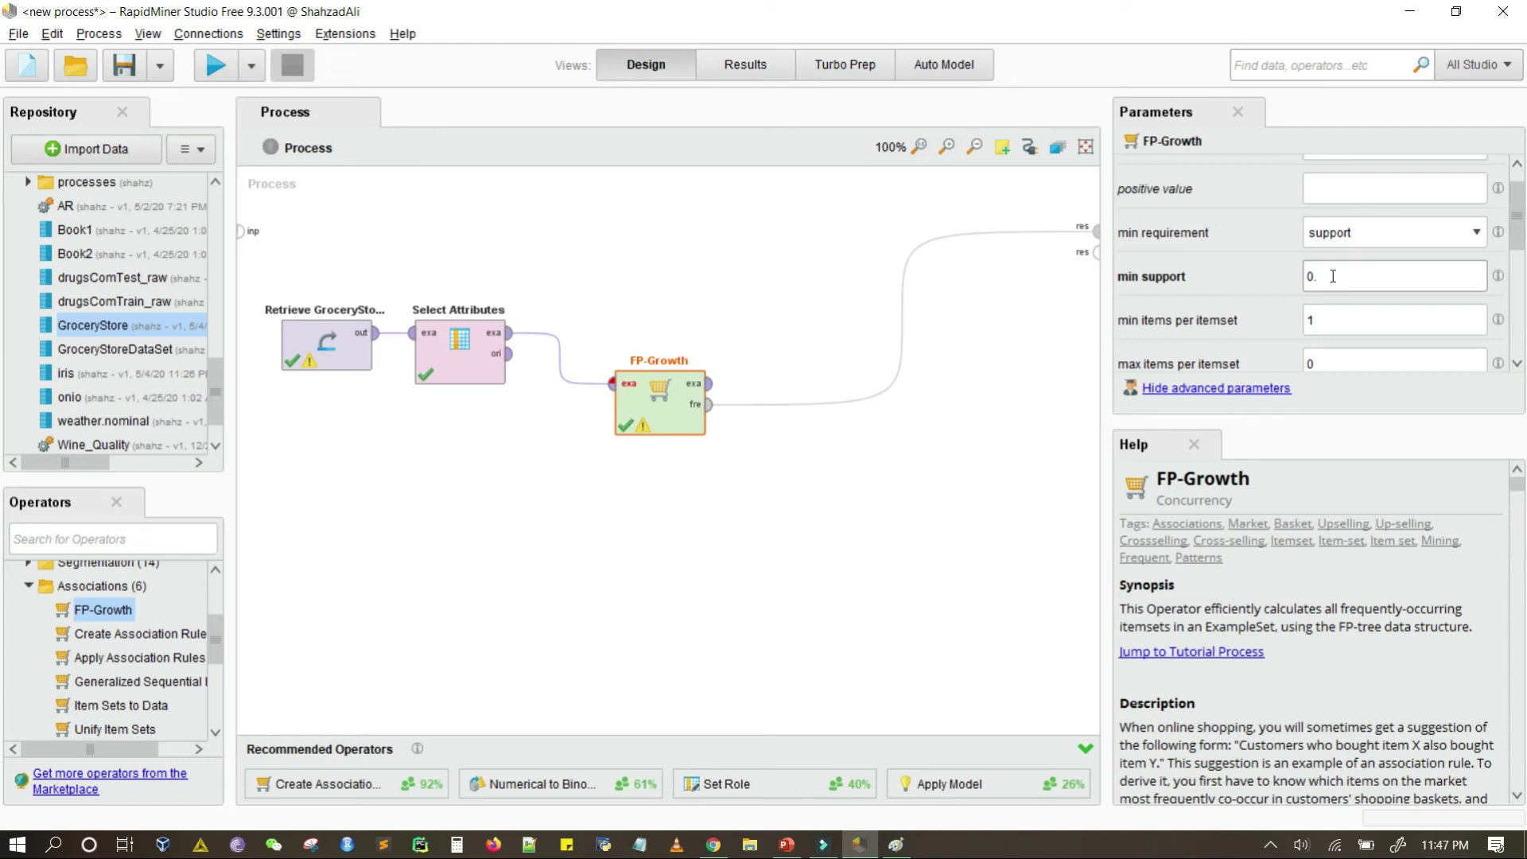
key("BackSpace")
key("BackSpace")
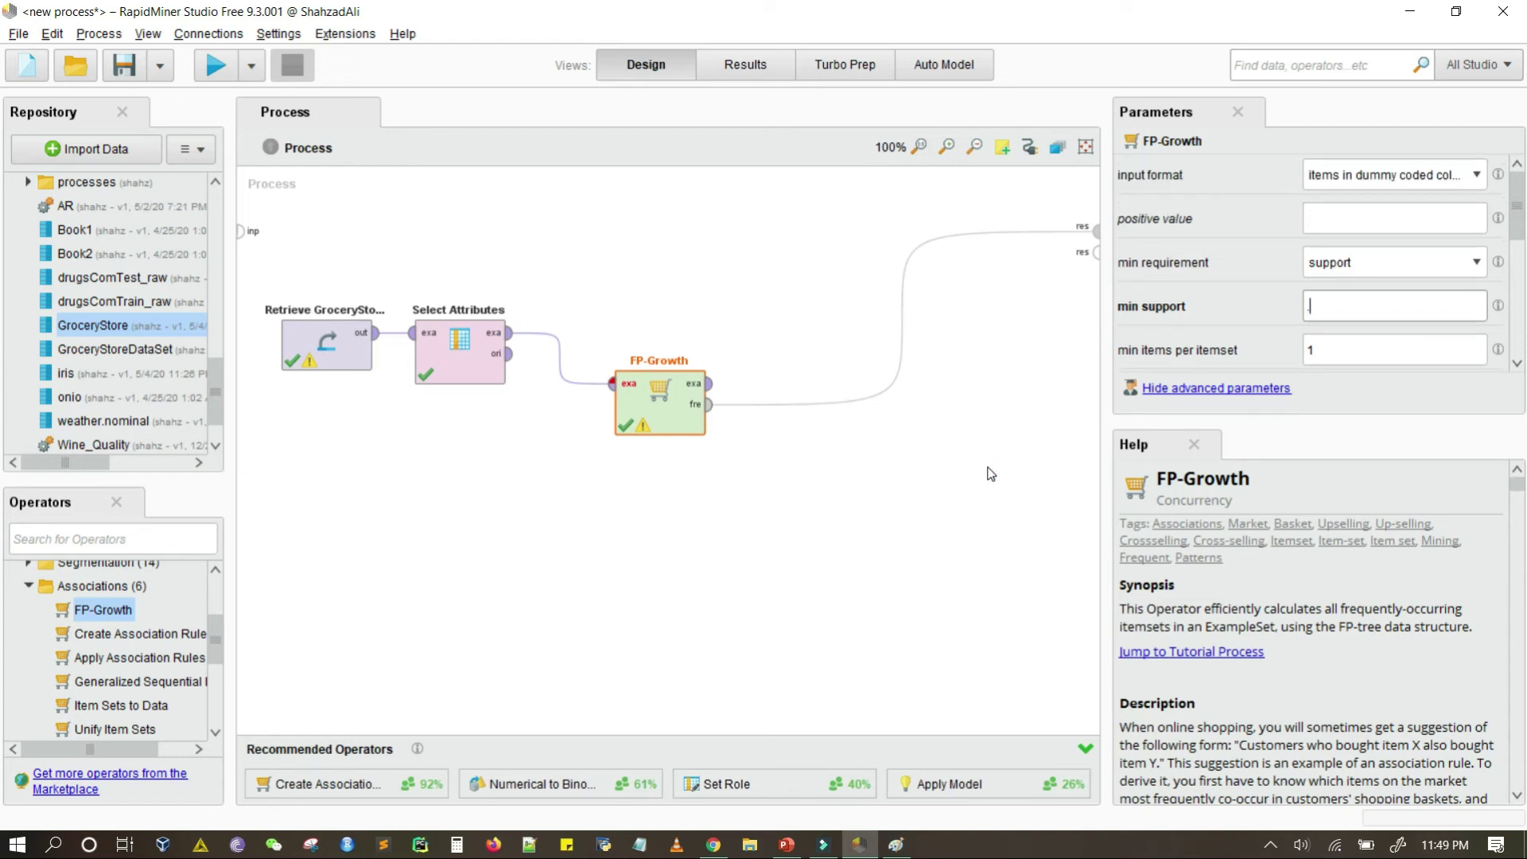
type("0.95")
Run the process again and review the frequent item sets through to the last row
left_click(213, 69)
scroll(614, 394, "down", 3)
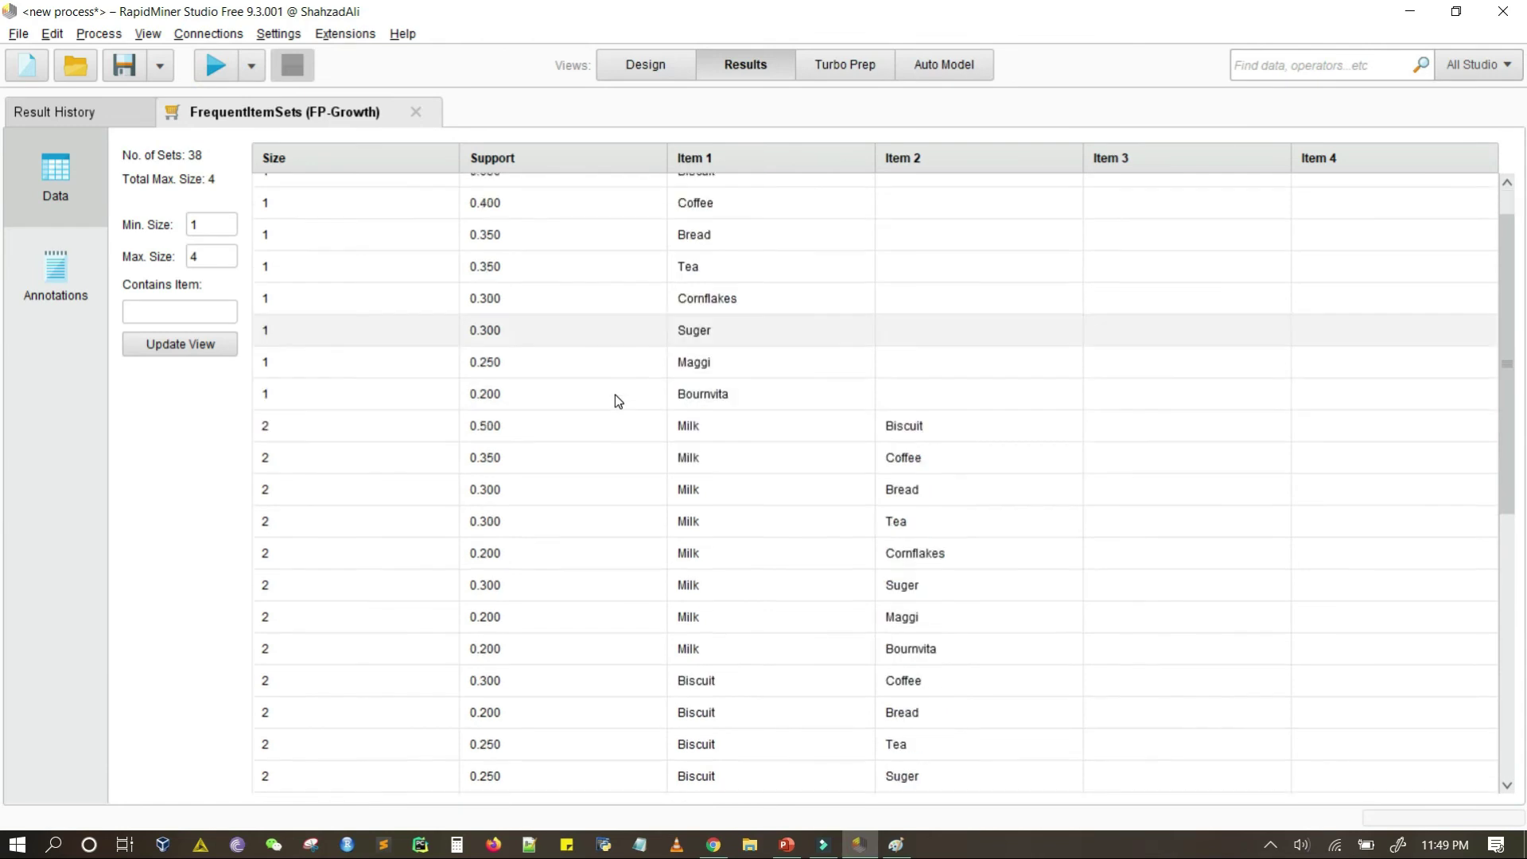
scroll(614, 398, "down", 5)
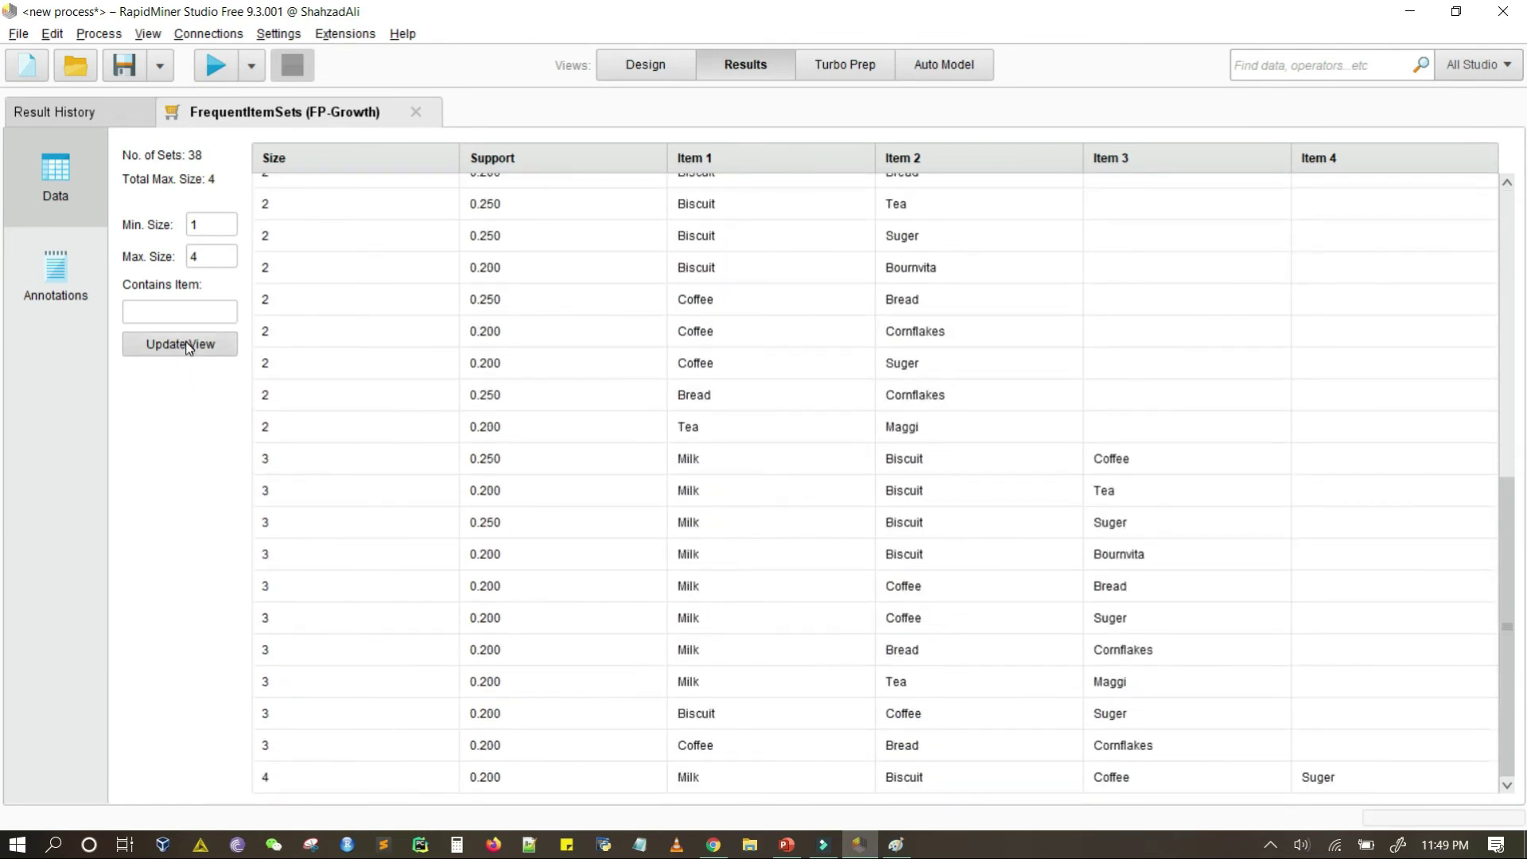
In the process design, align FP-Growth with Select Attributes and add the Create Association Rules operator
left_click(641, 70)
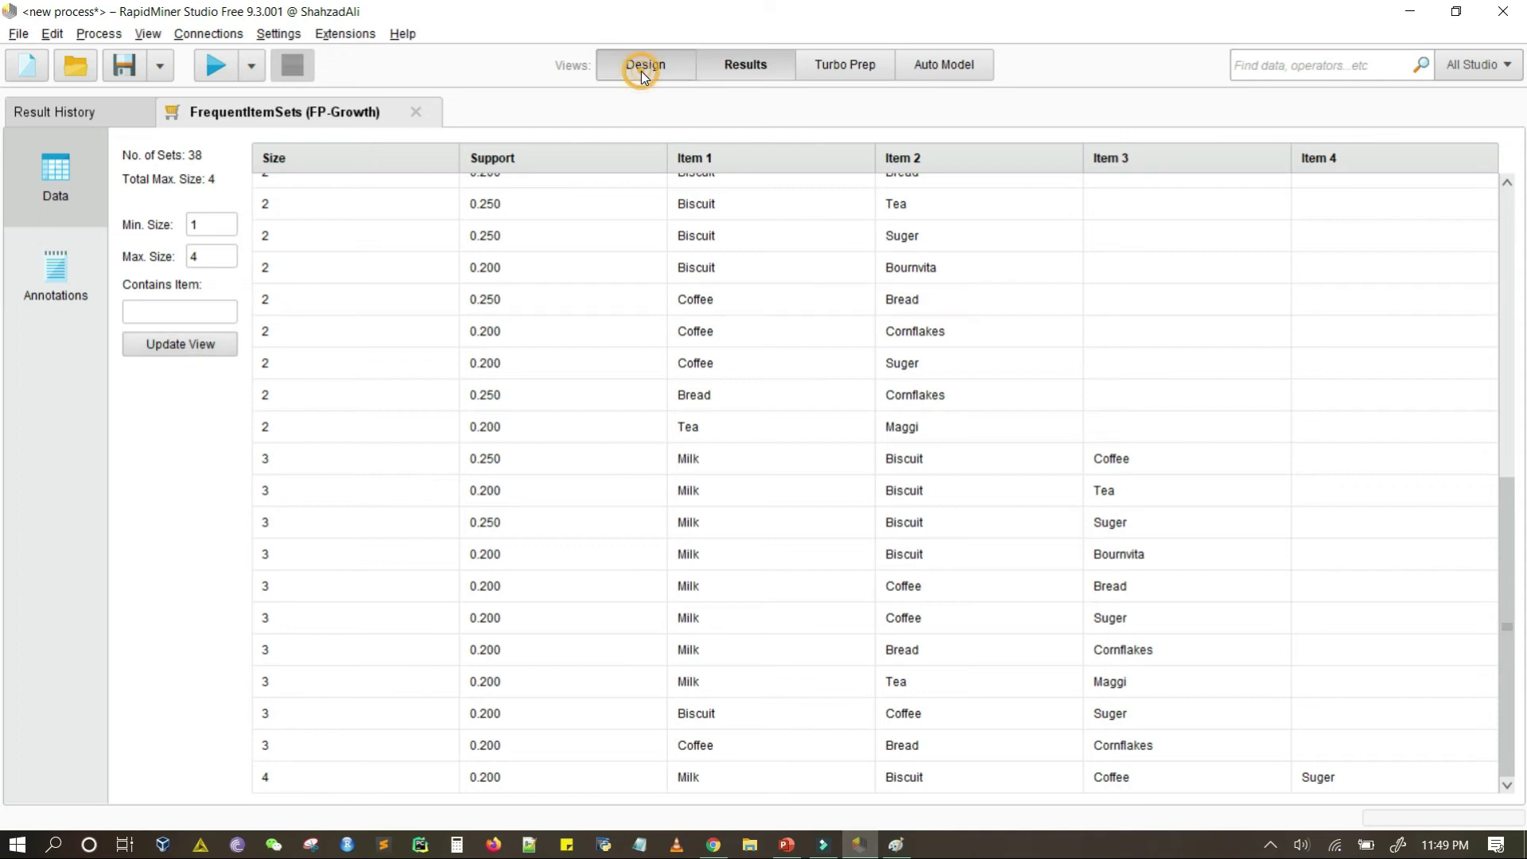
left_click_drag(660, 405, 655, 362)
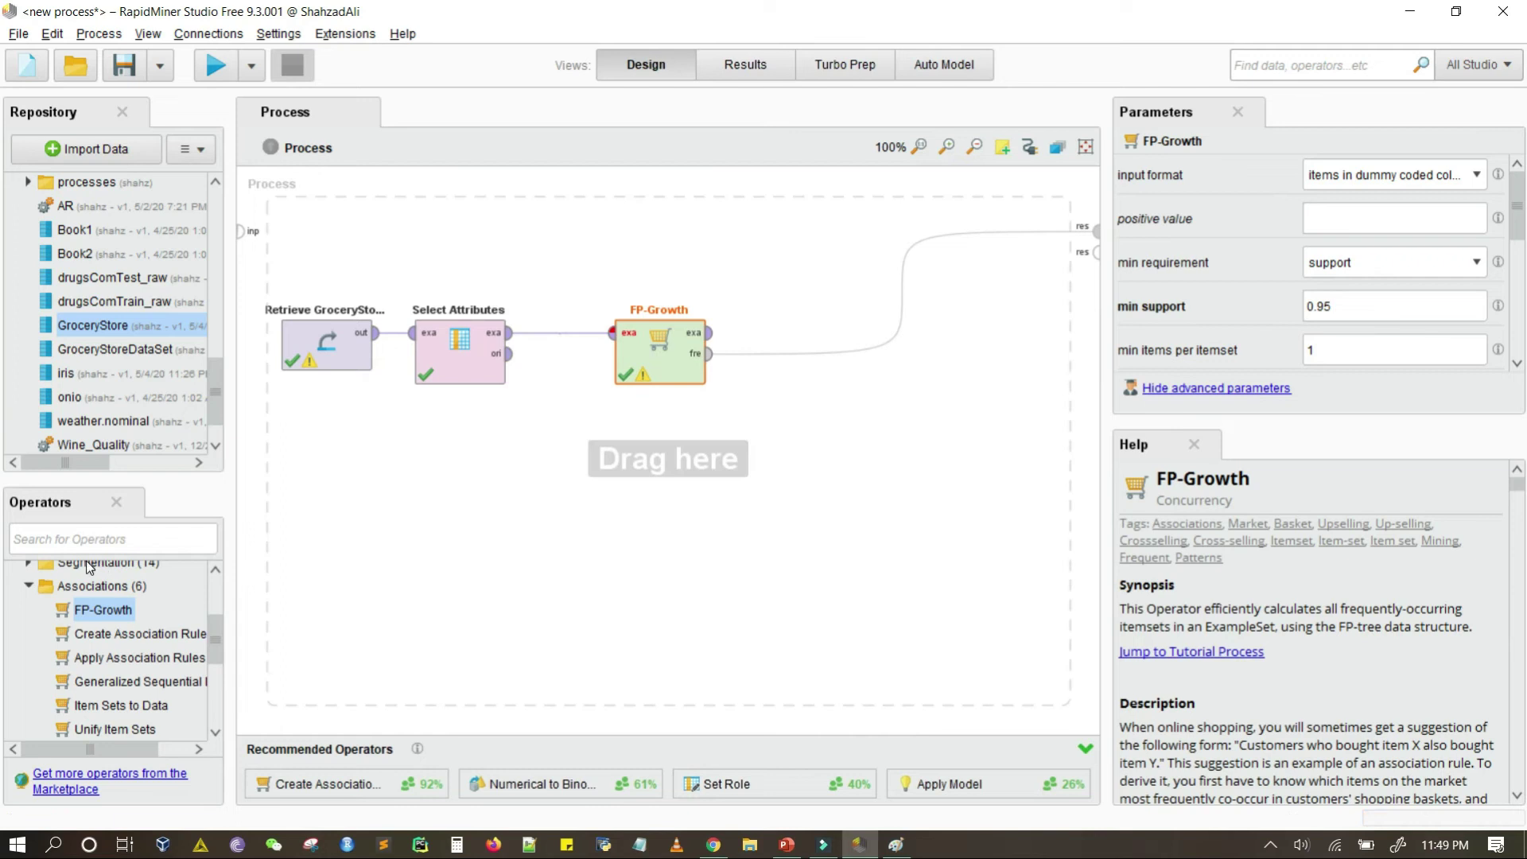
left_click_drag(100, 634, 852, 455)
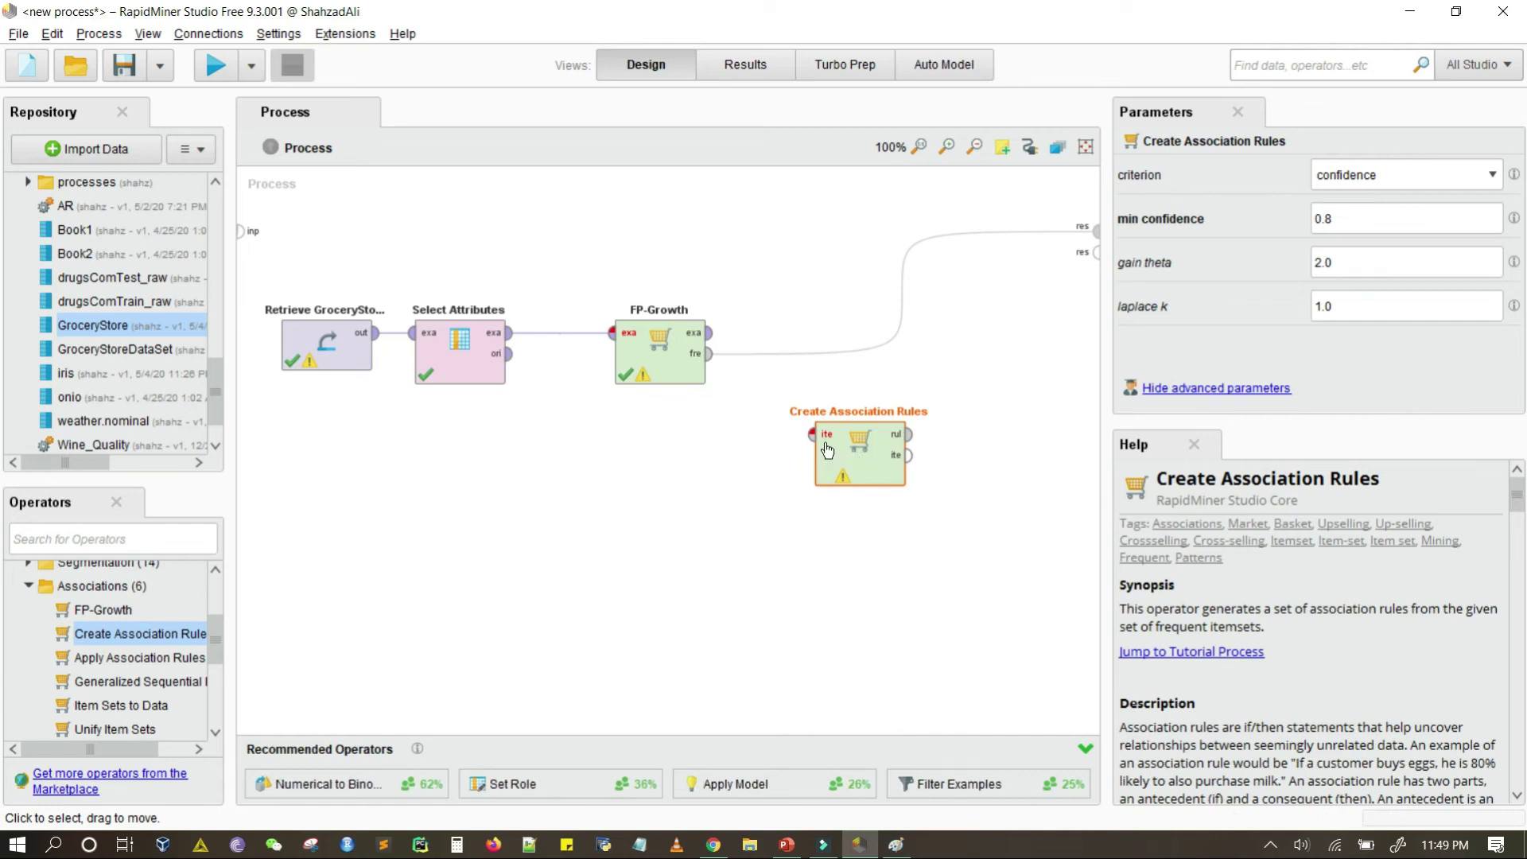
right_click(830, 451)
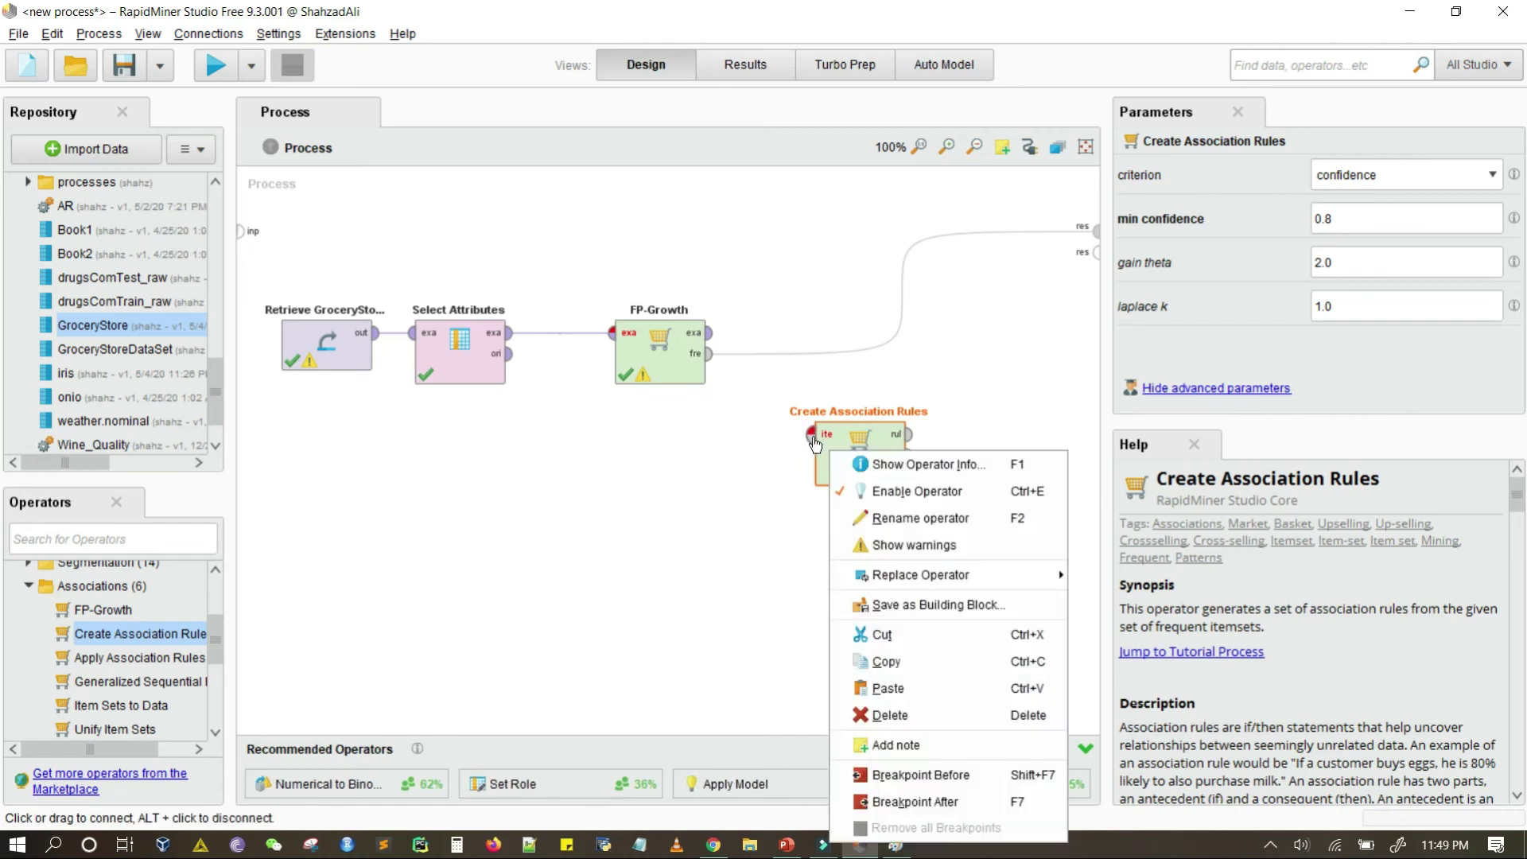
left_click(762, 465)
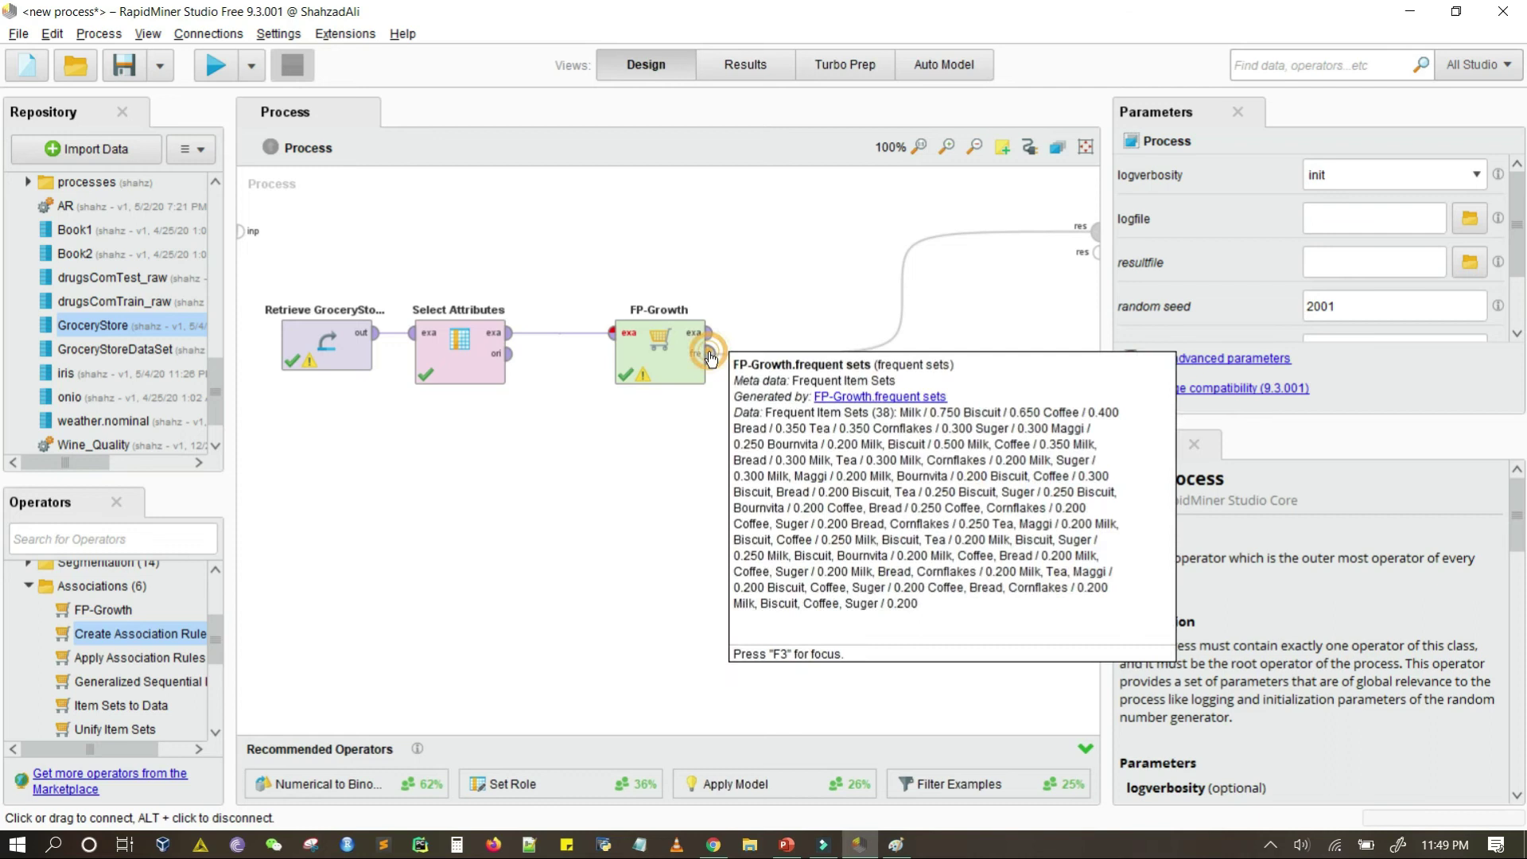
Connect FP-Growth's frequent sets to Create Association Rules, and link its rules and item sets outputs to the process results
left_click(710, 358)
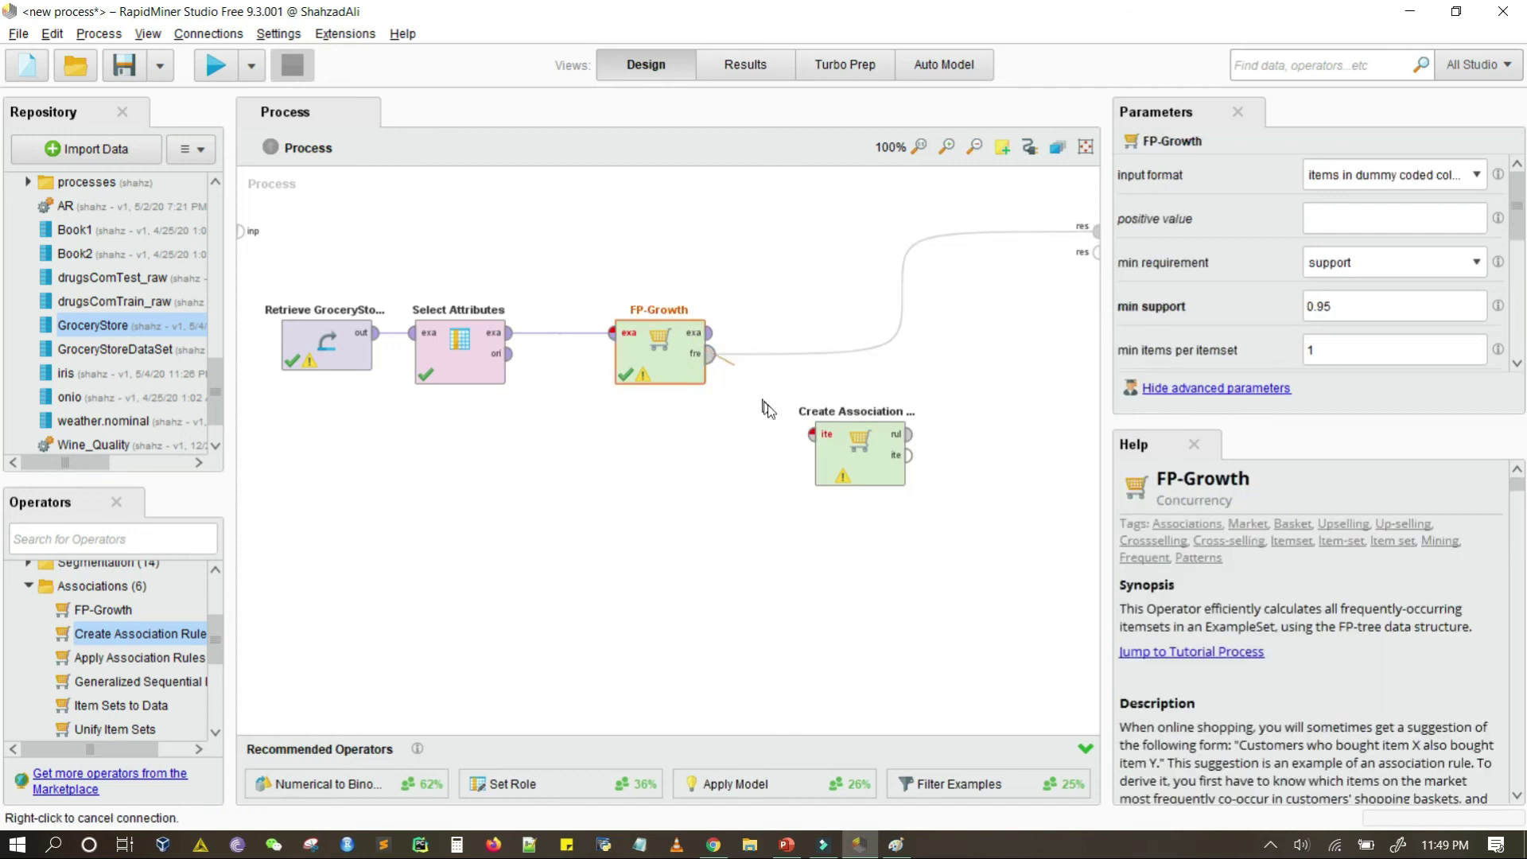
left_click(812, 435)
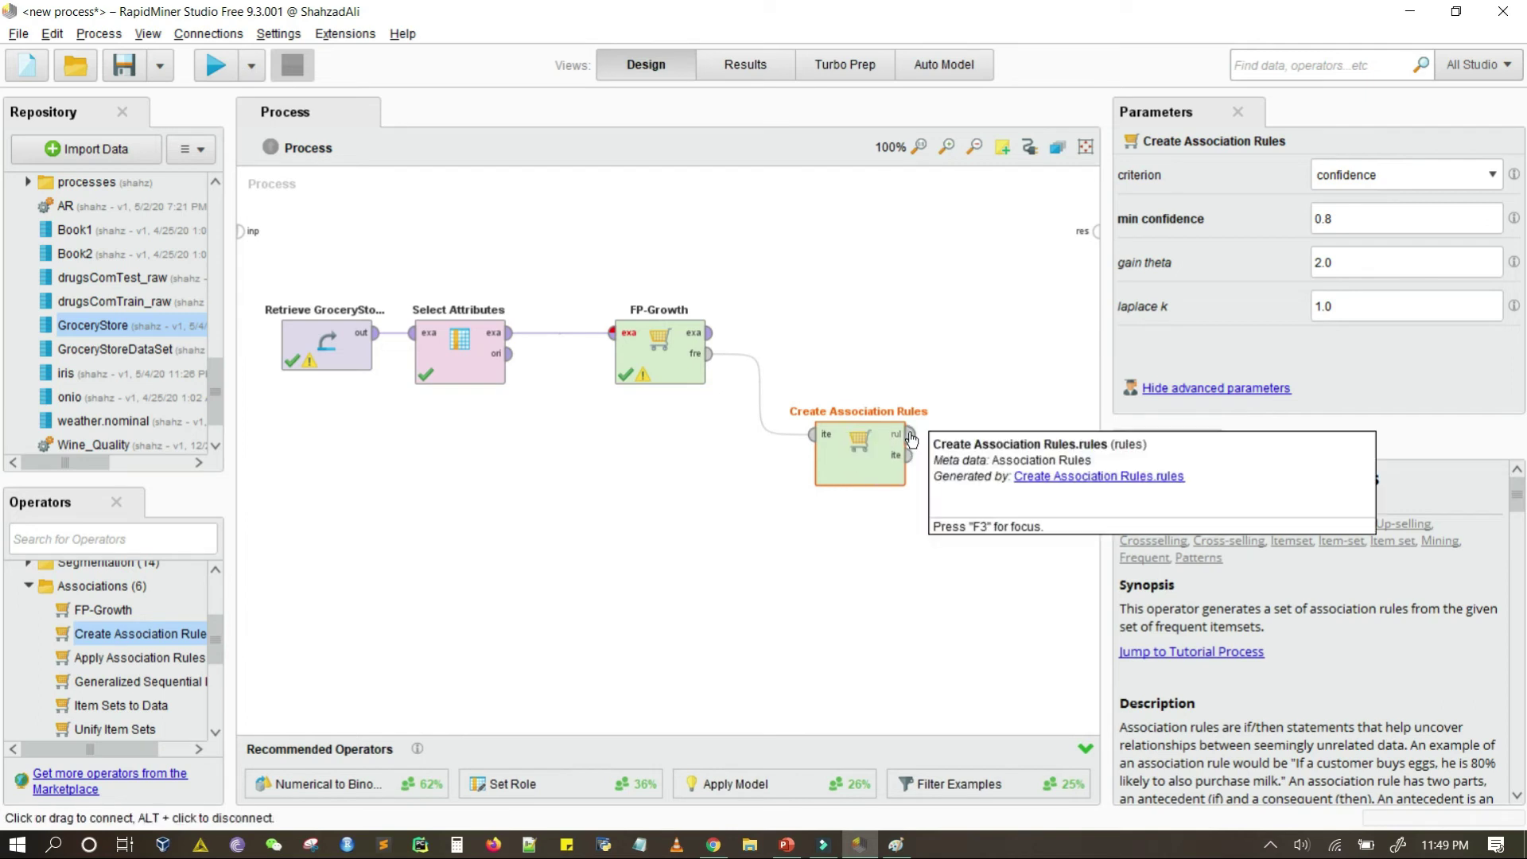
mouse_move(911, 460)
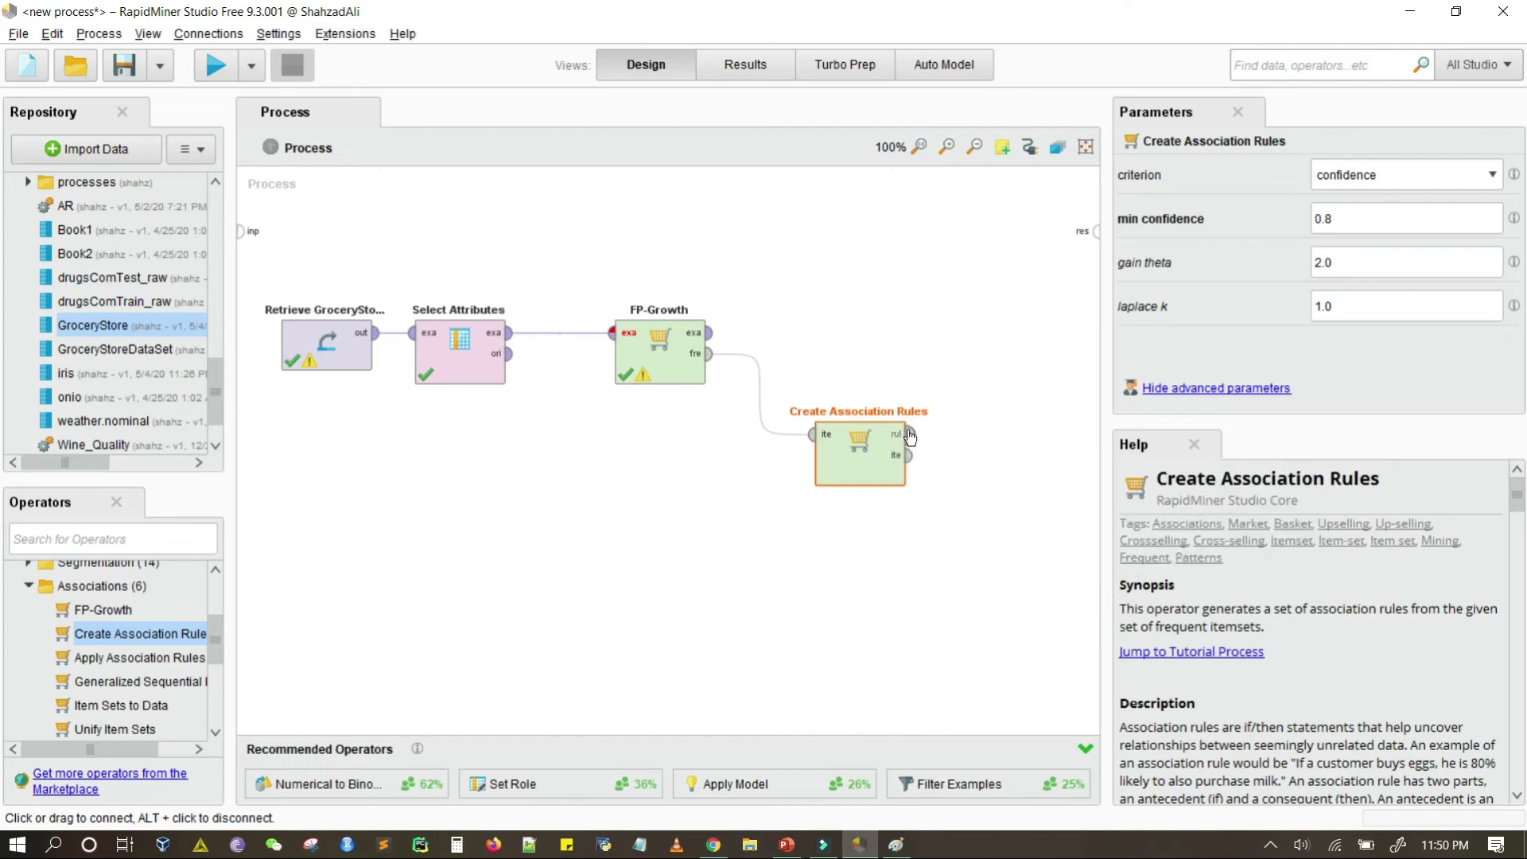
left_click(909, 435)
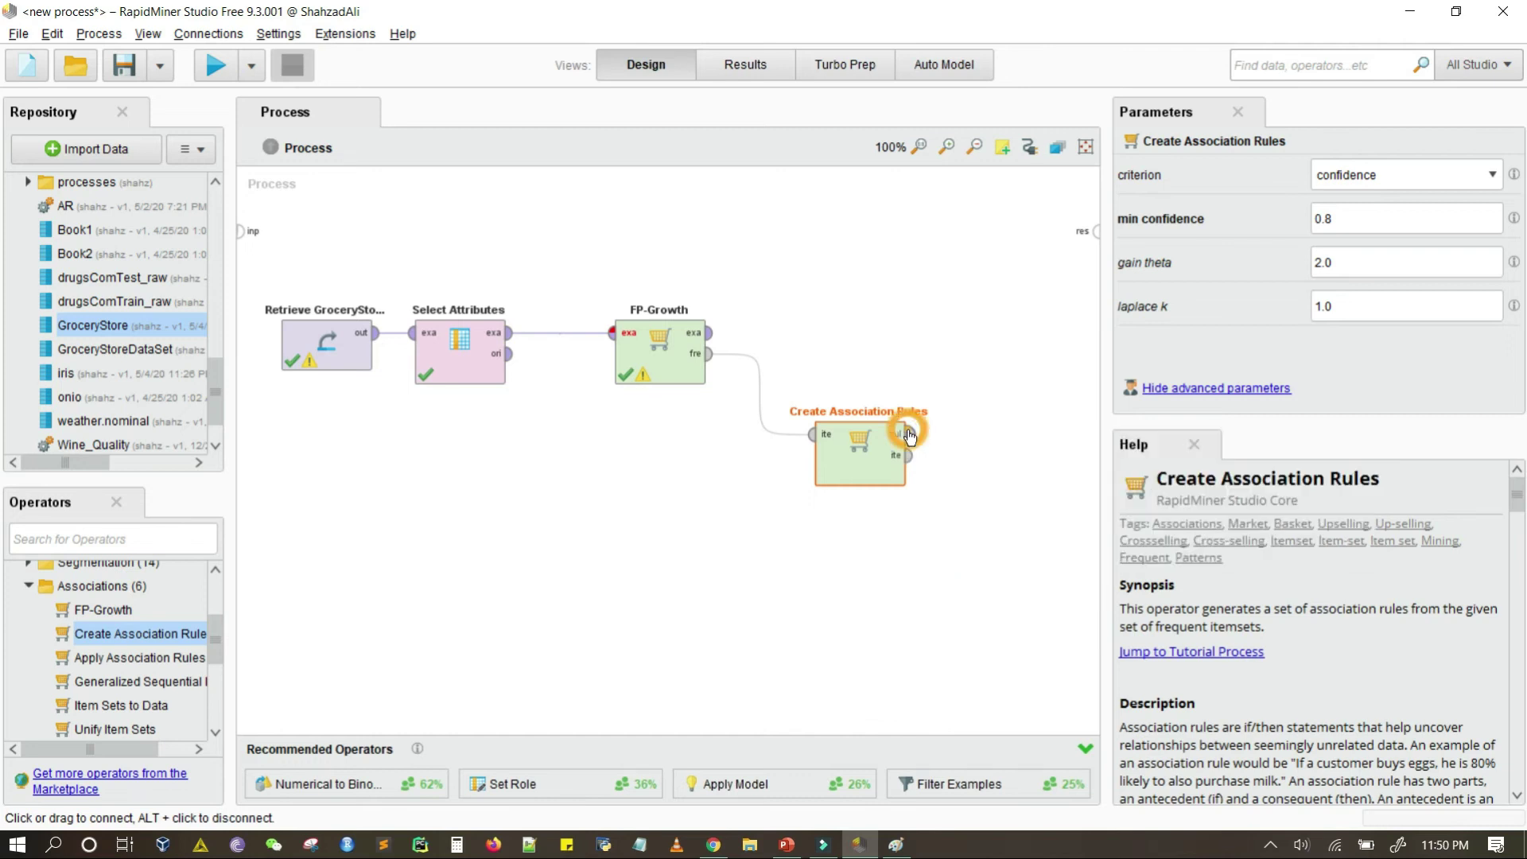
left_click(1096, 234)
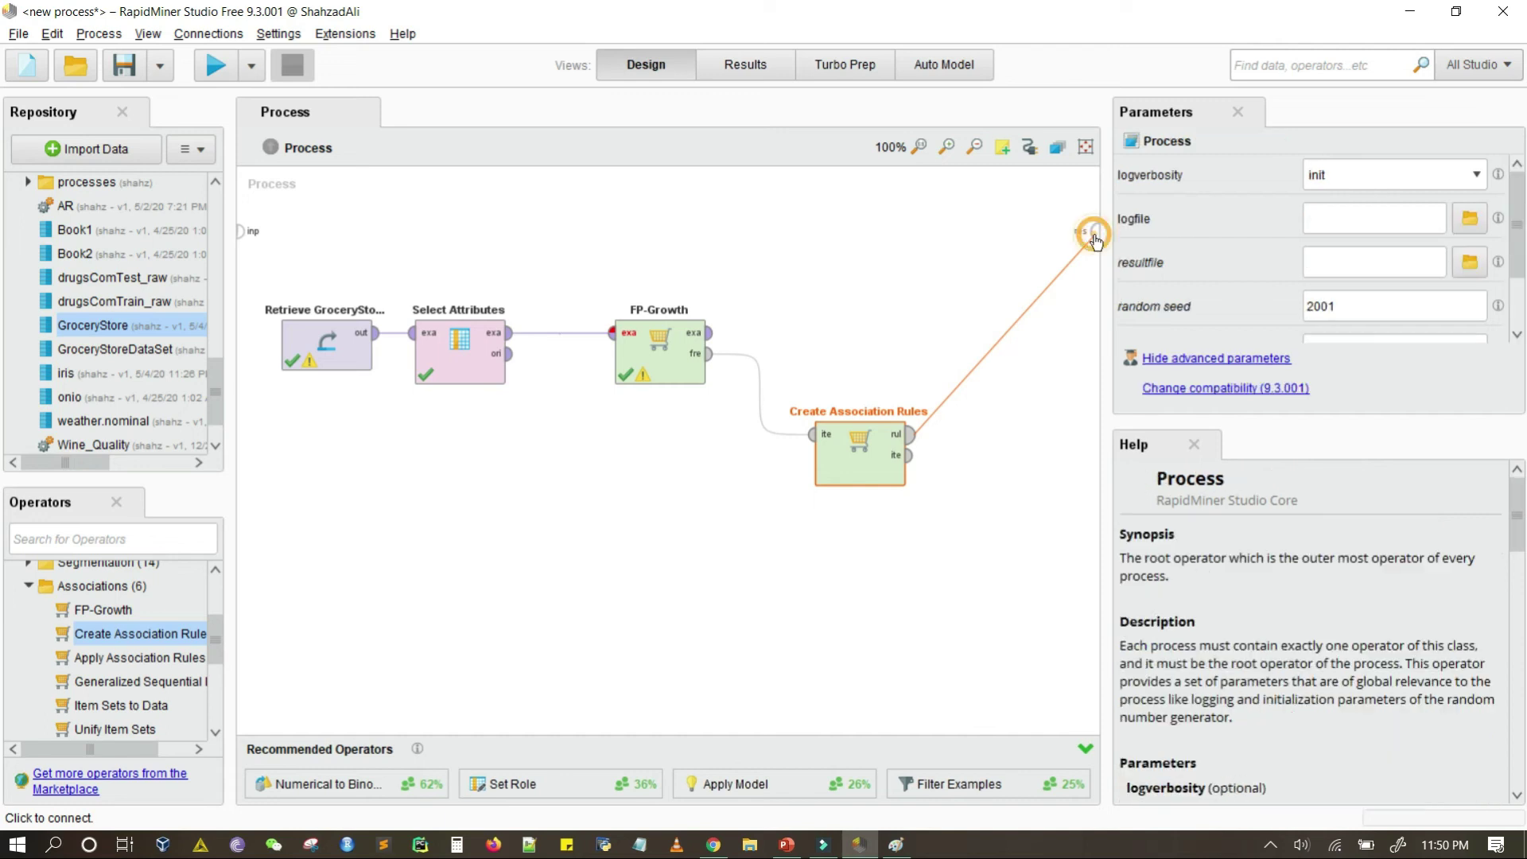
left_click(913, 460)
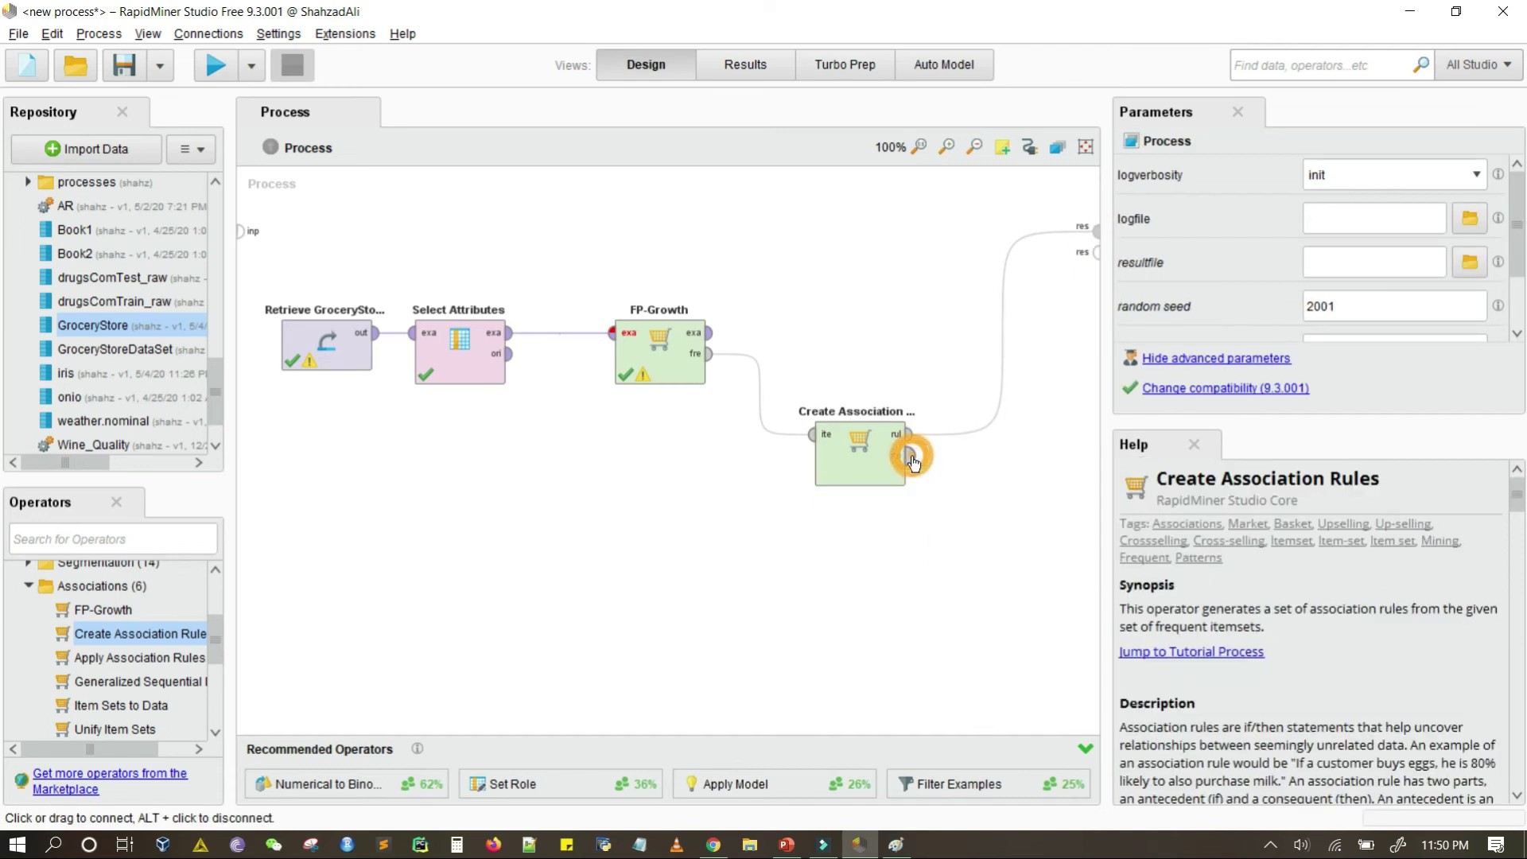
left_click(1096, 255)
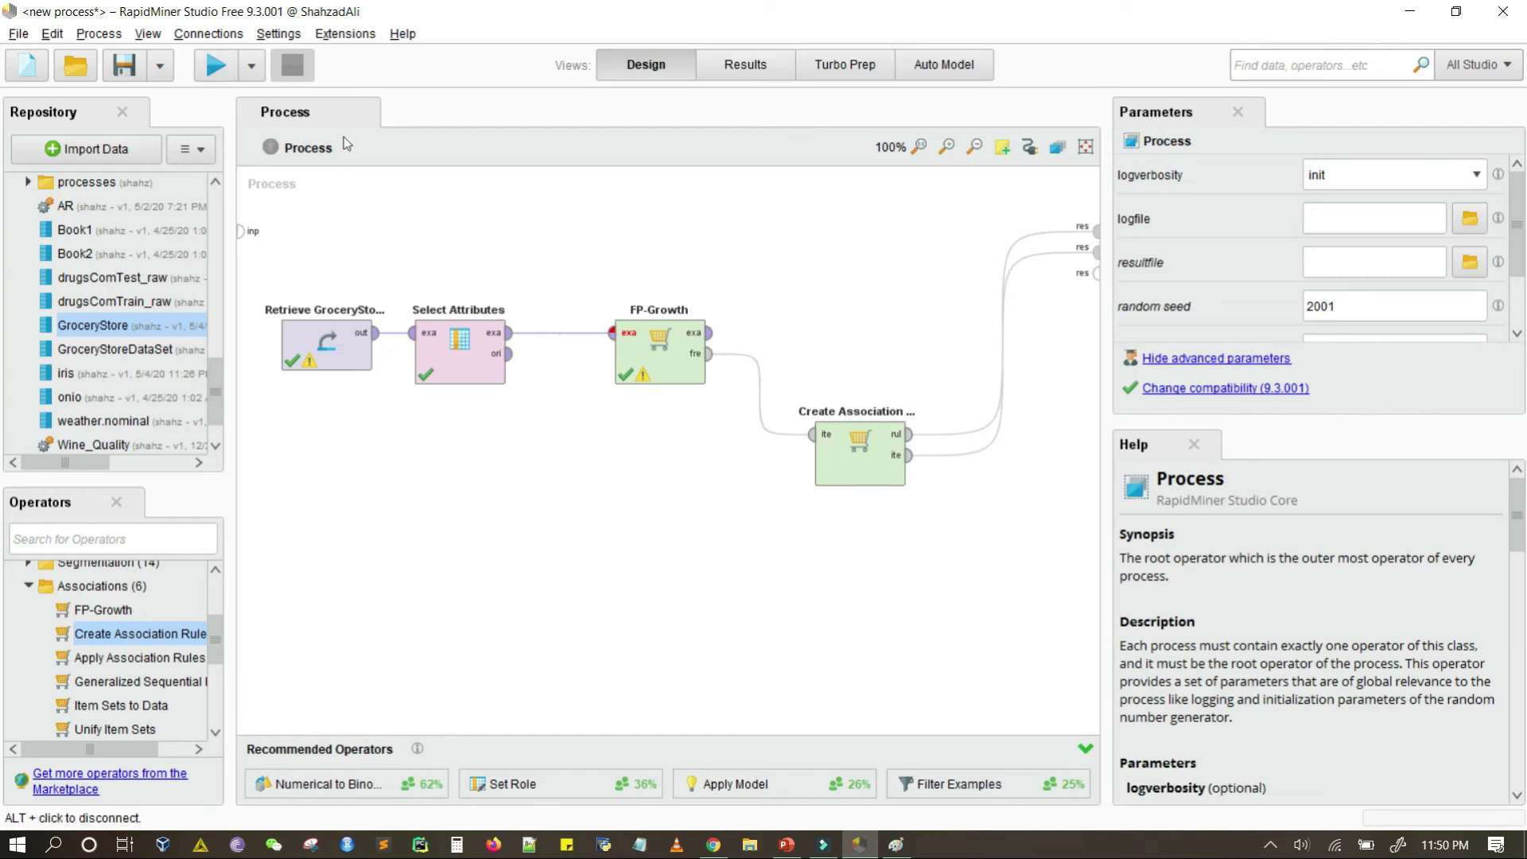
Run the process with Create Association Rules and look through the resulting frequent item sets
left_click(217, 64)
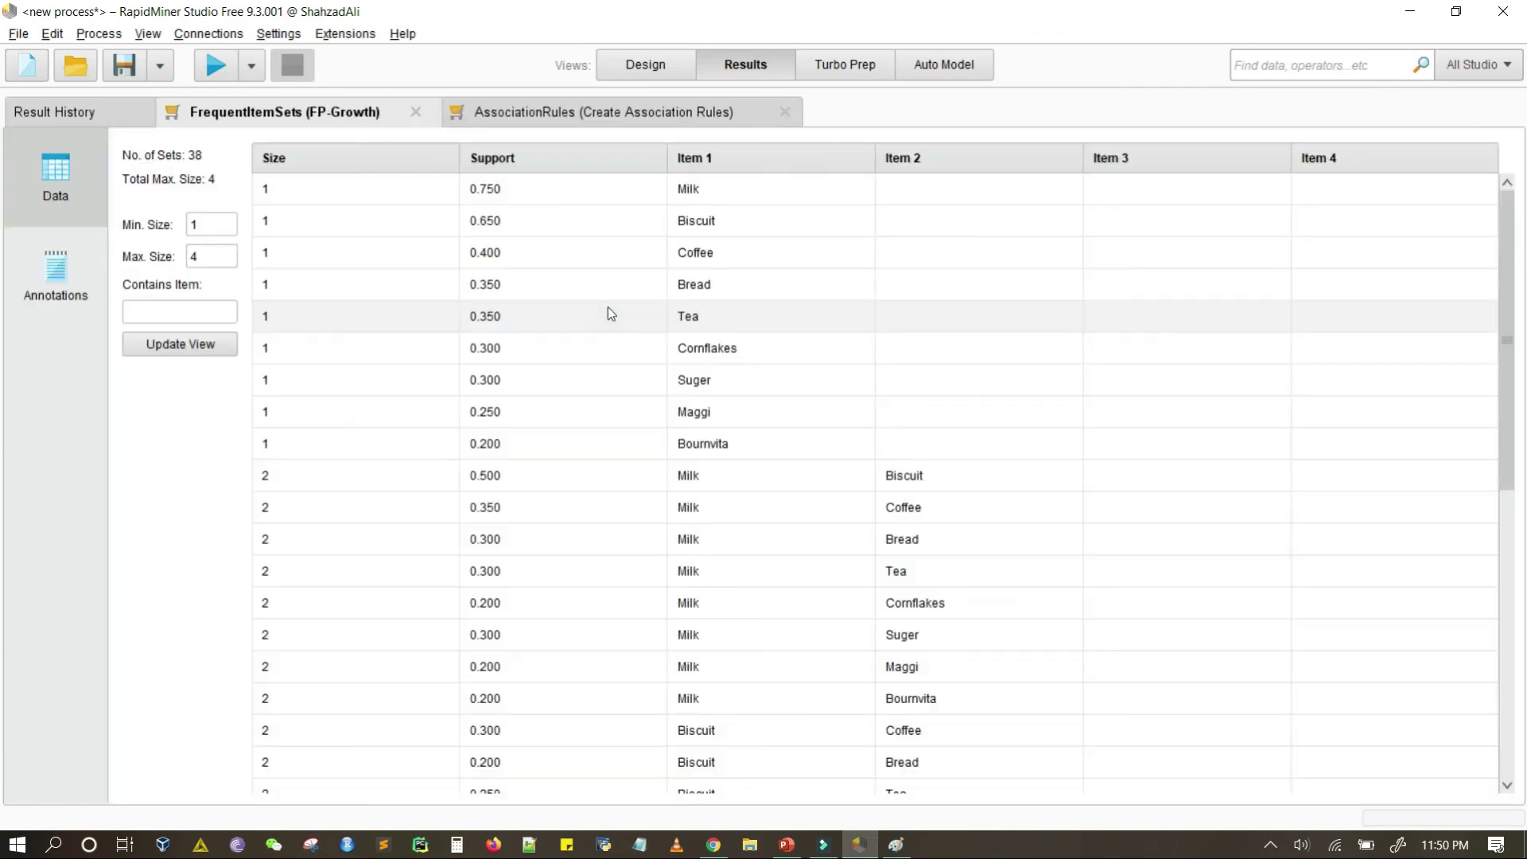
scroll(615, 527, "down", 3)
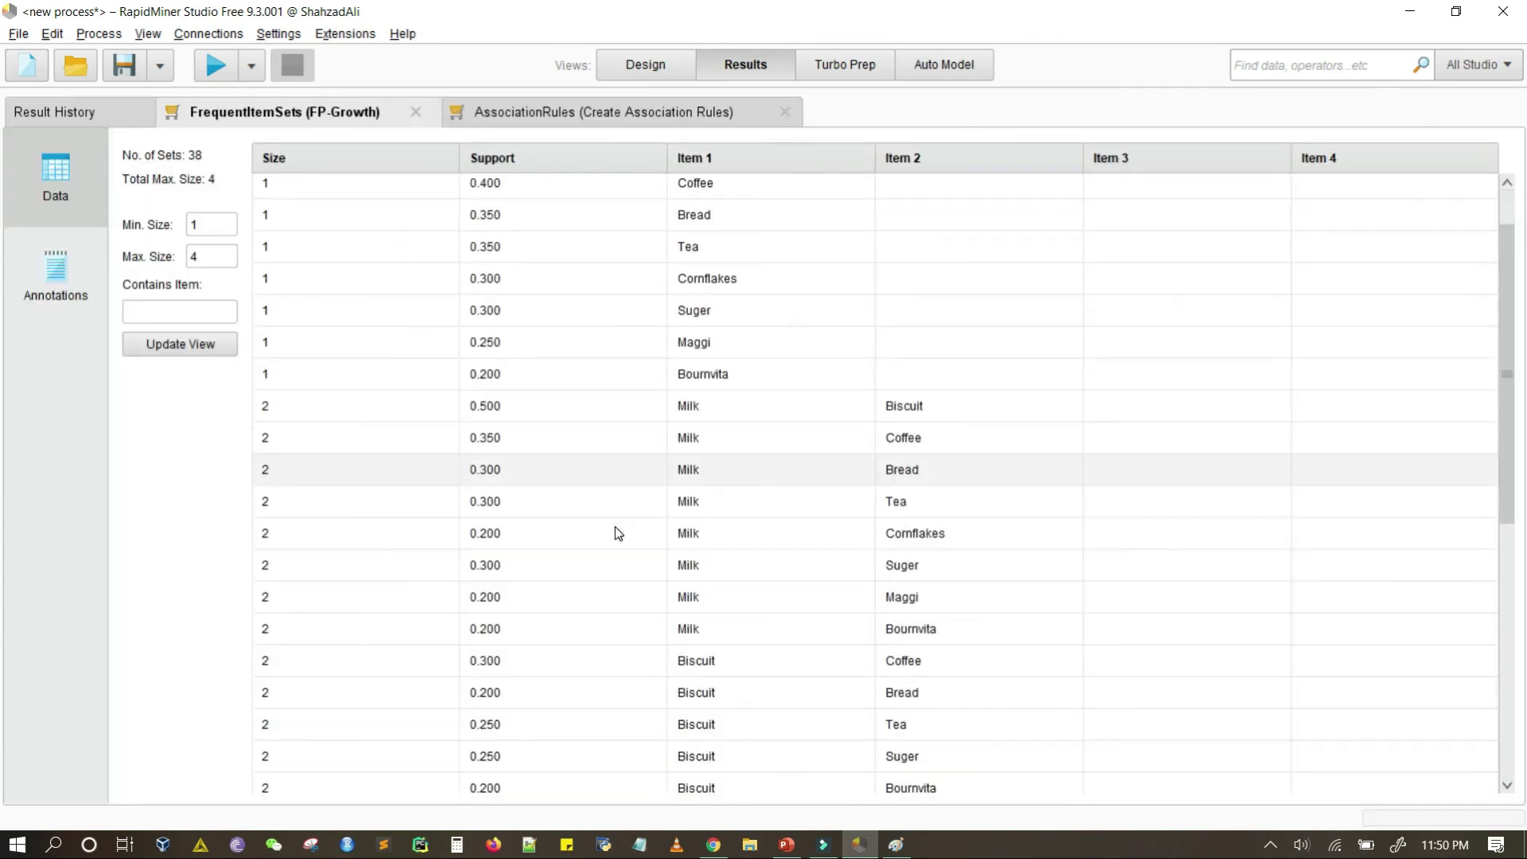
scroll(615, 527, "down", 5)
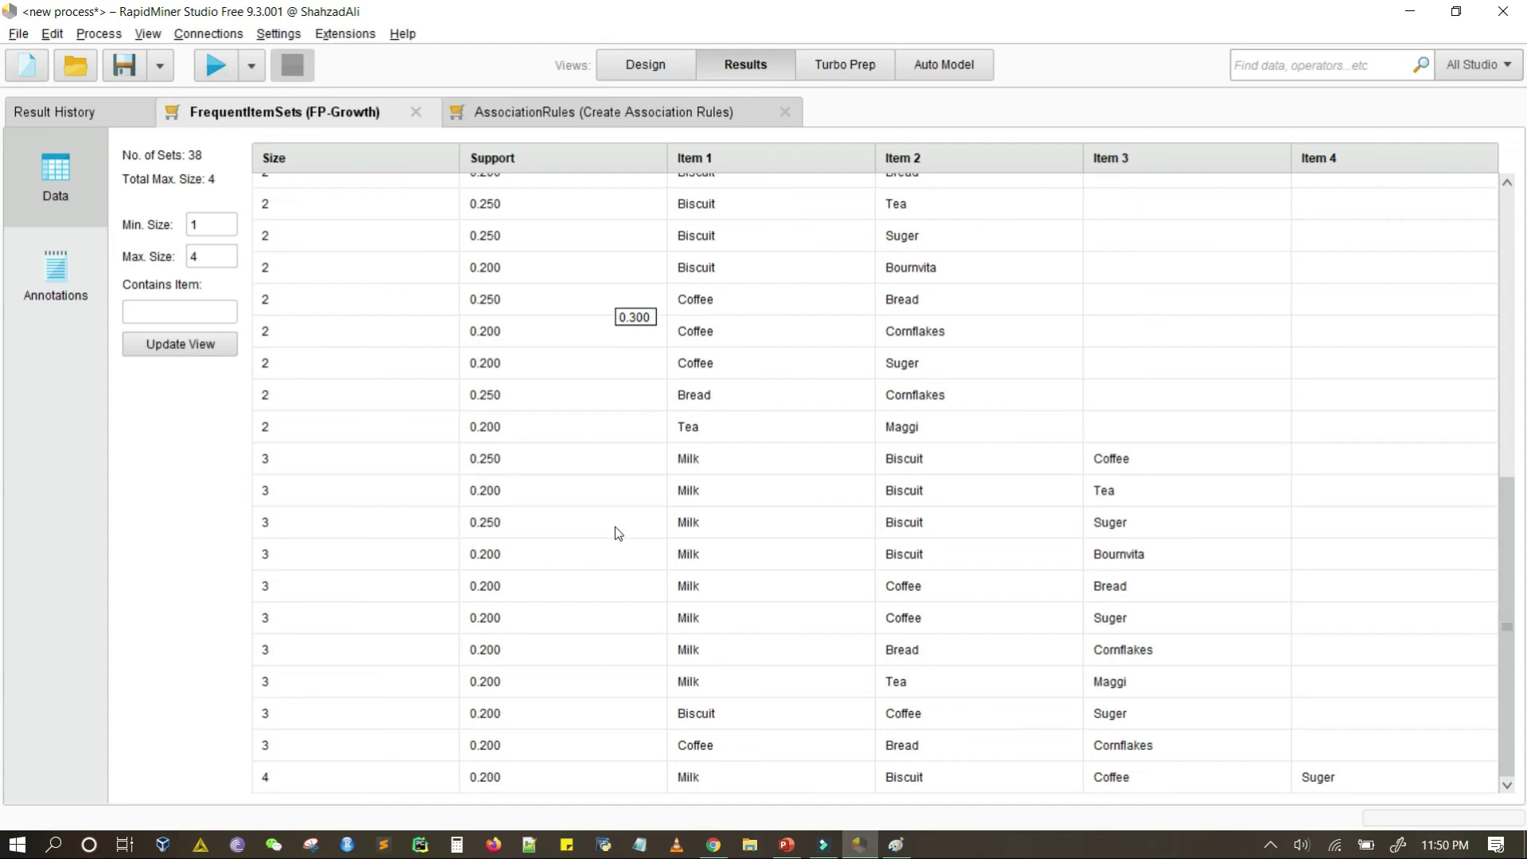
Show the association rules result and examine each rule's premises, conclusion, support, confidence, lift and conviction
left_click(603, 113)
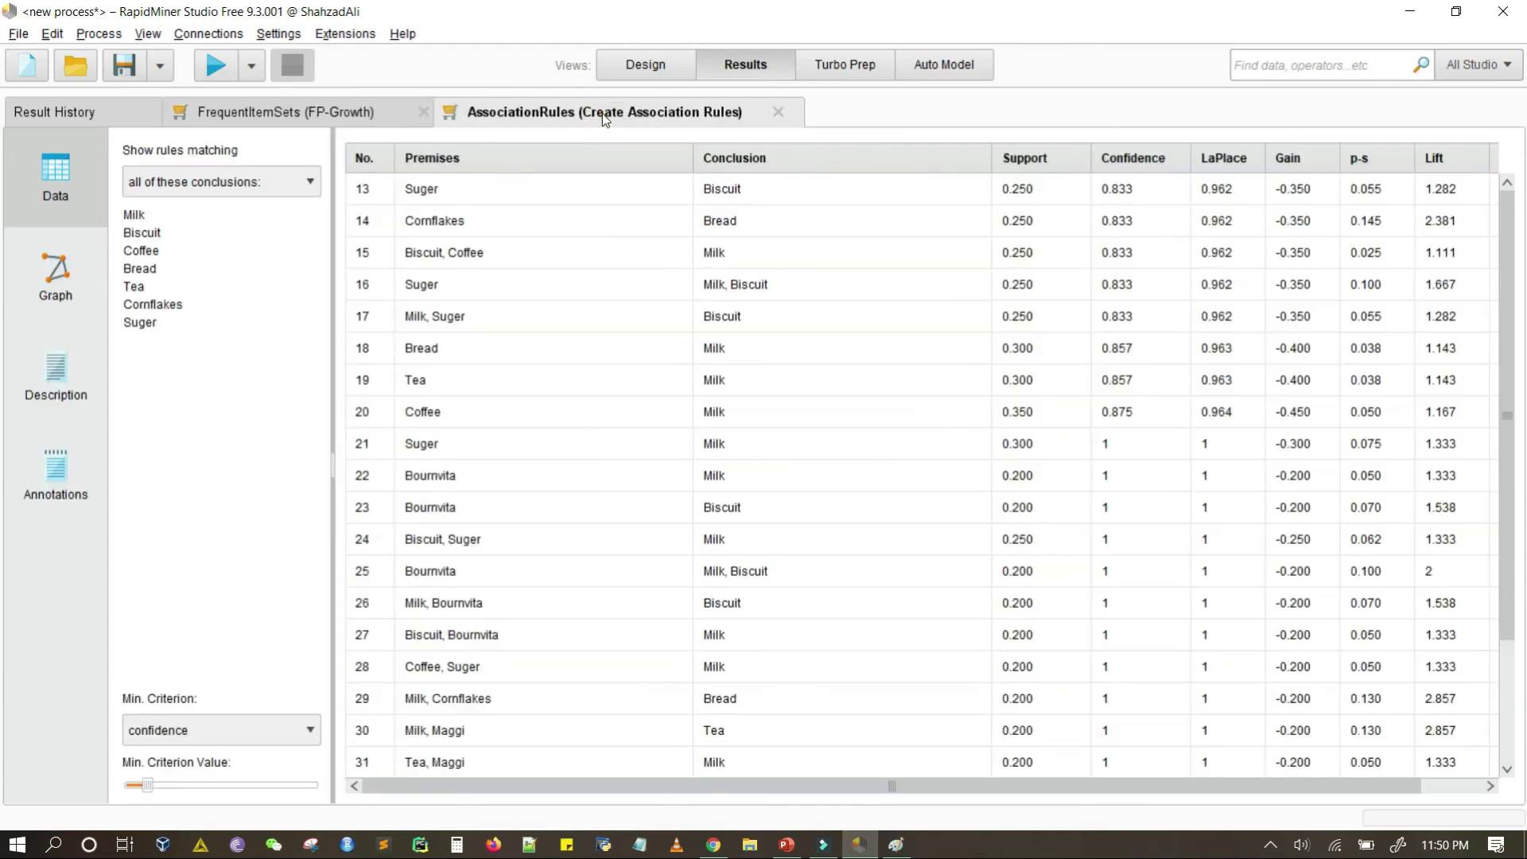
scroll(665, 393, "down", 2)
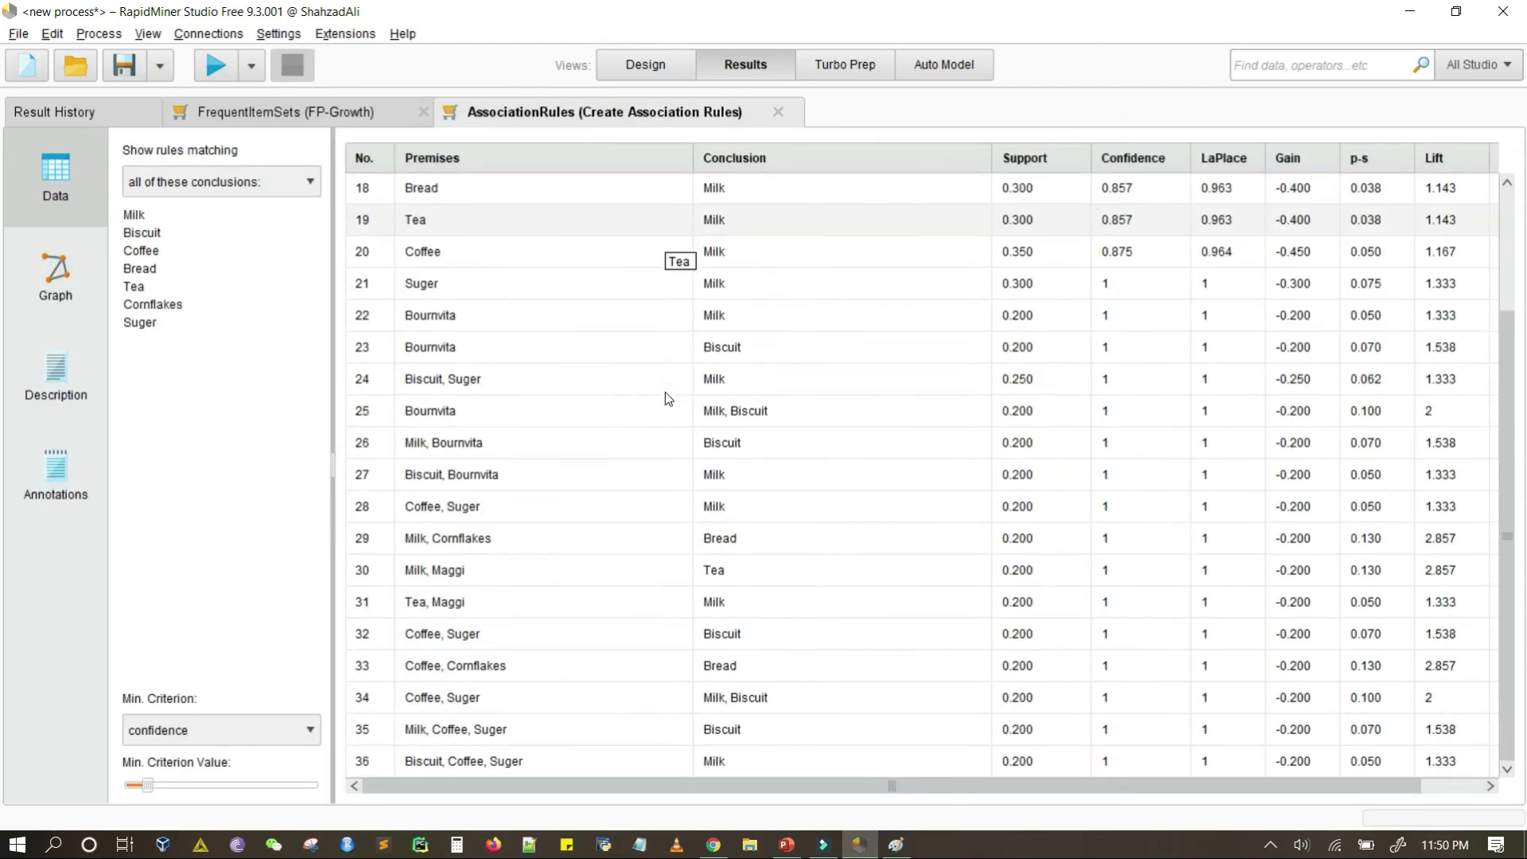
scroll(665, 393, "up", 2)
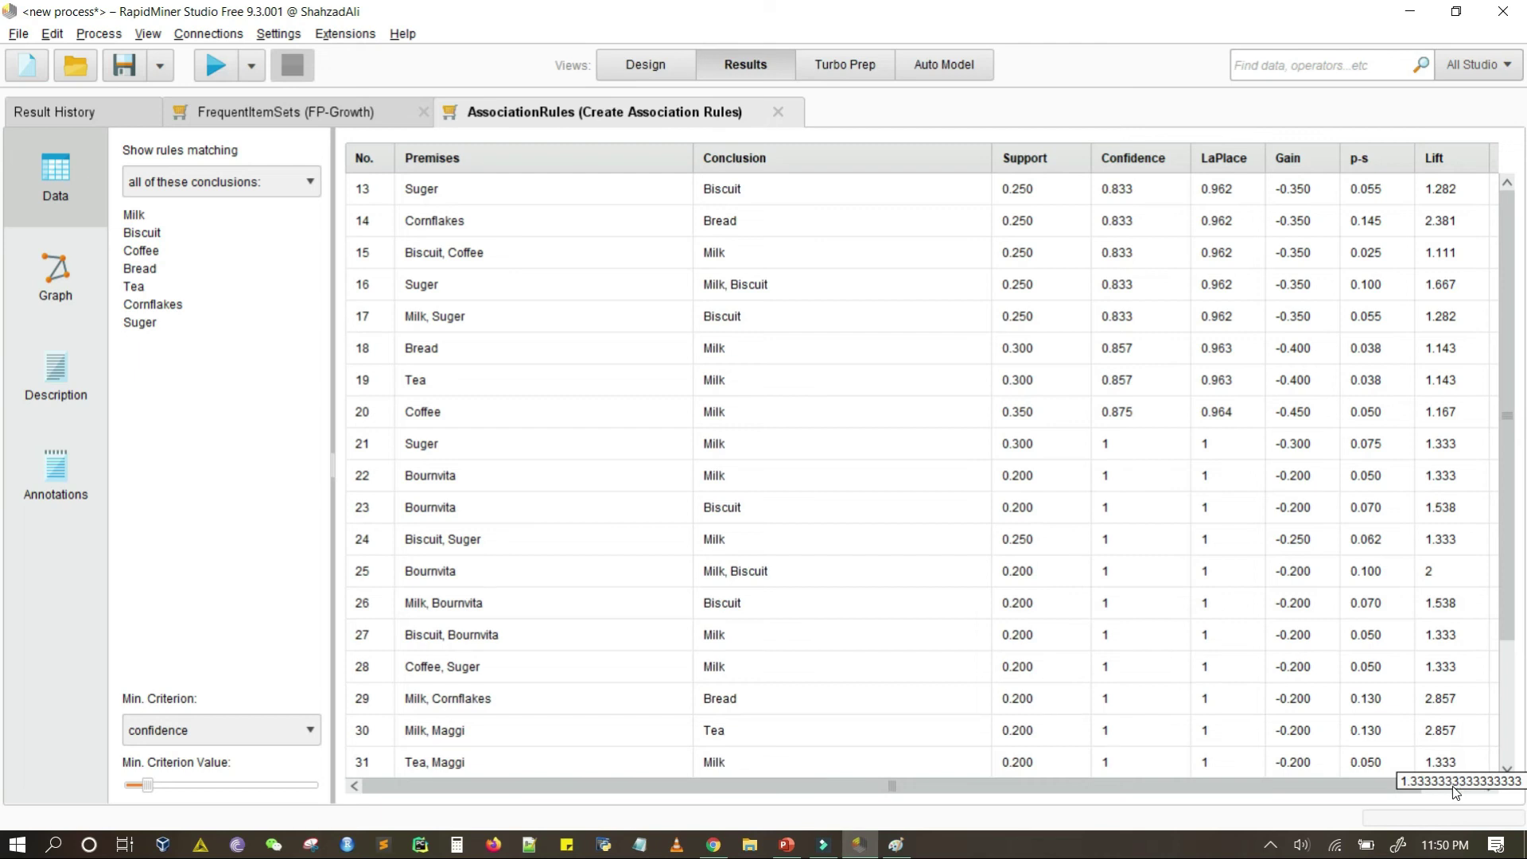
left_click_drag(1377, 789, 1457, 766)
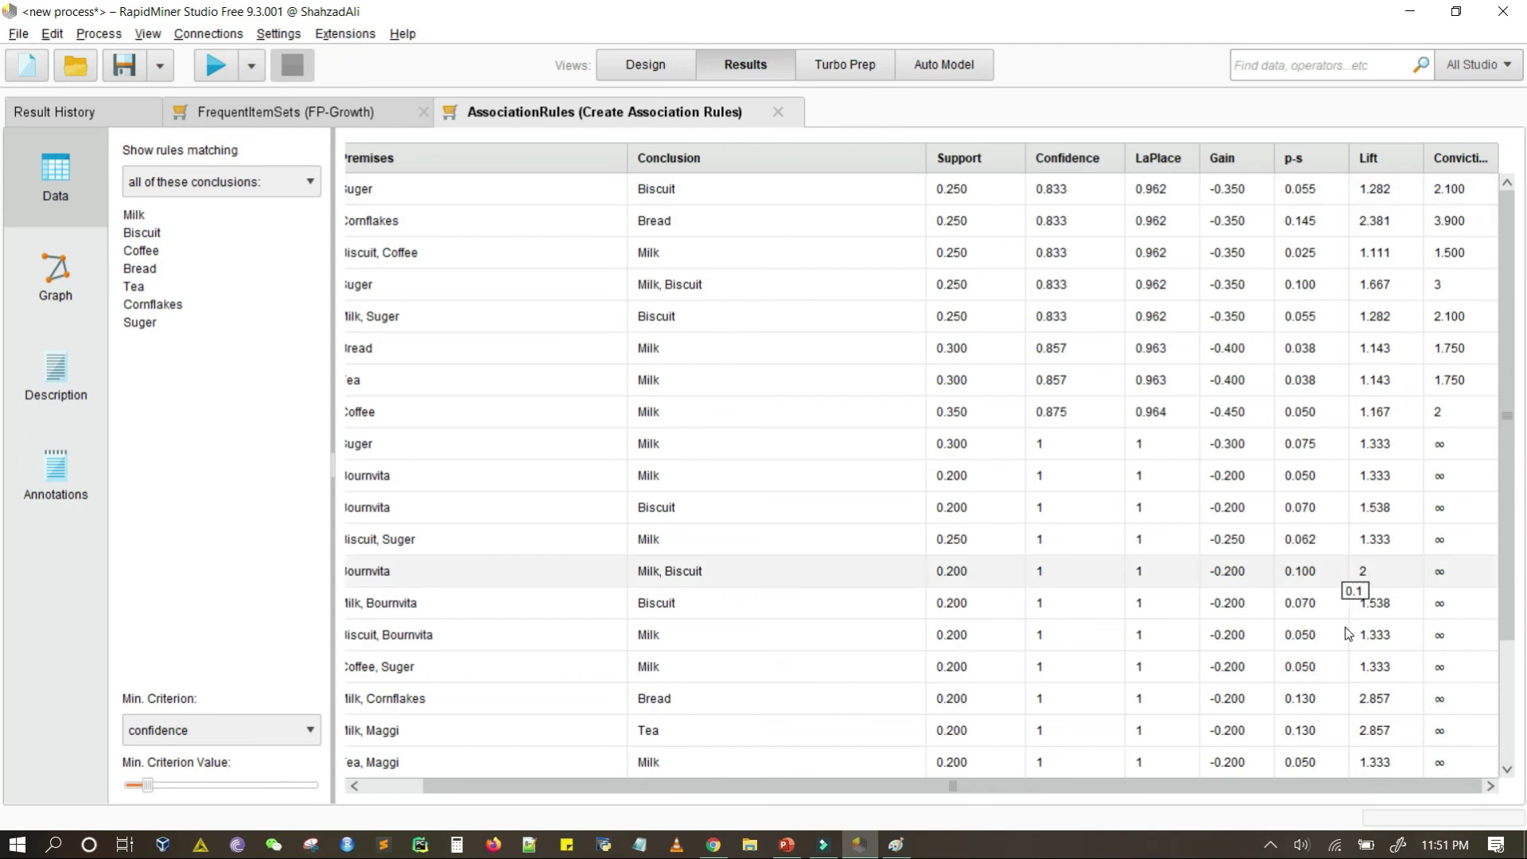
Look through the remaining association rules in the table, and show the rules graph filtered to the conclusion Milk
left_click_drag(1256, 790, 1111, 775)
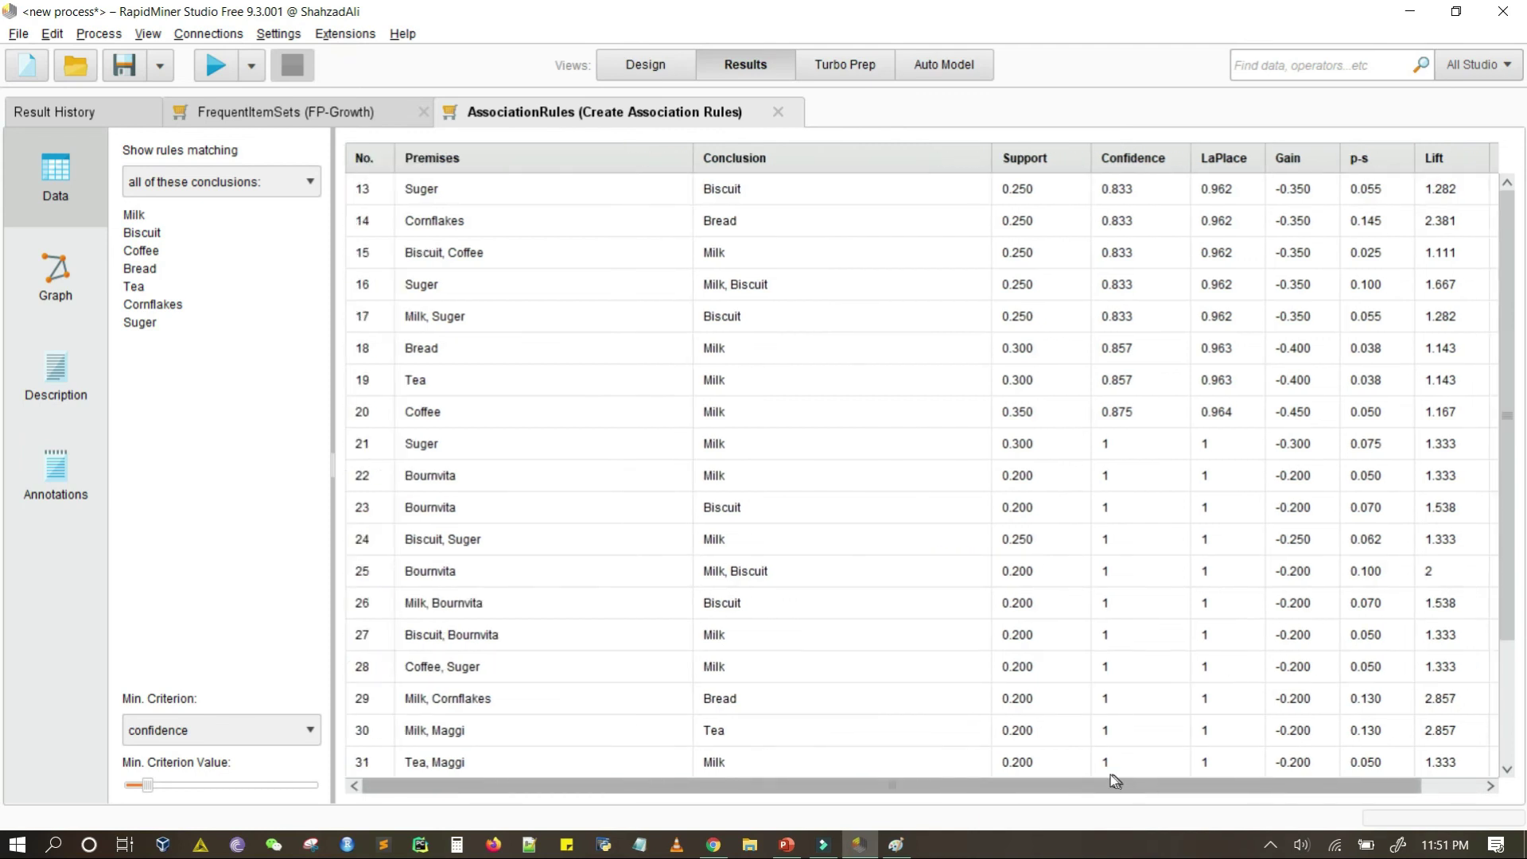
scroll(684, 647, "down", 5)
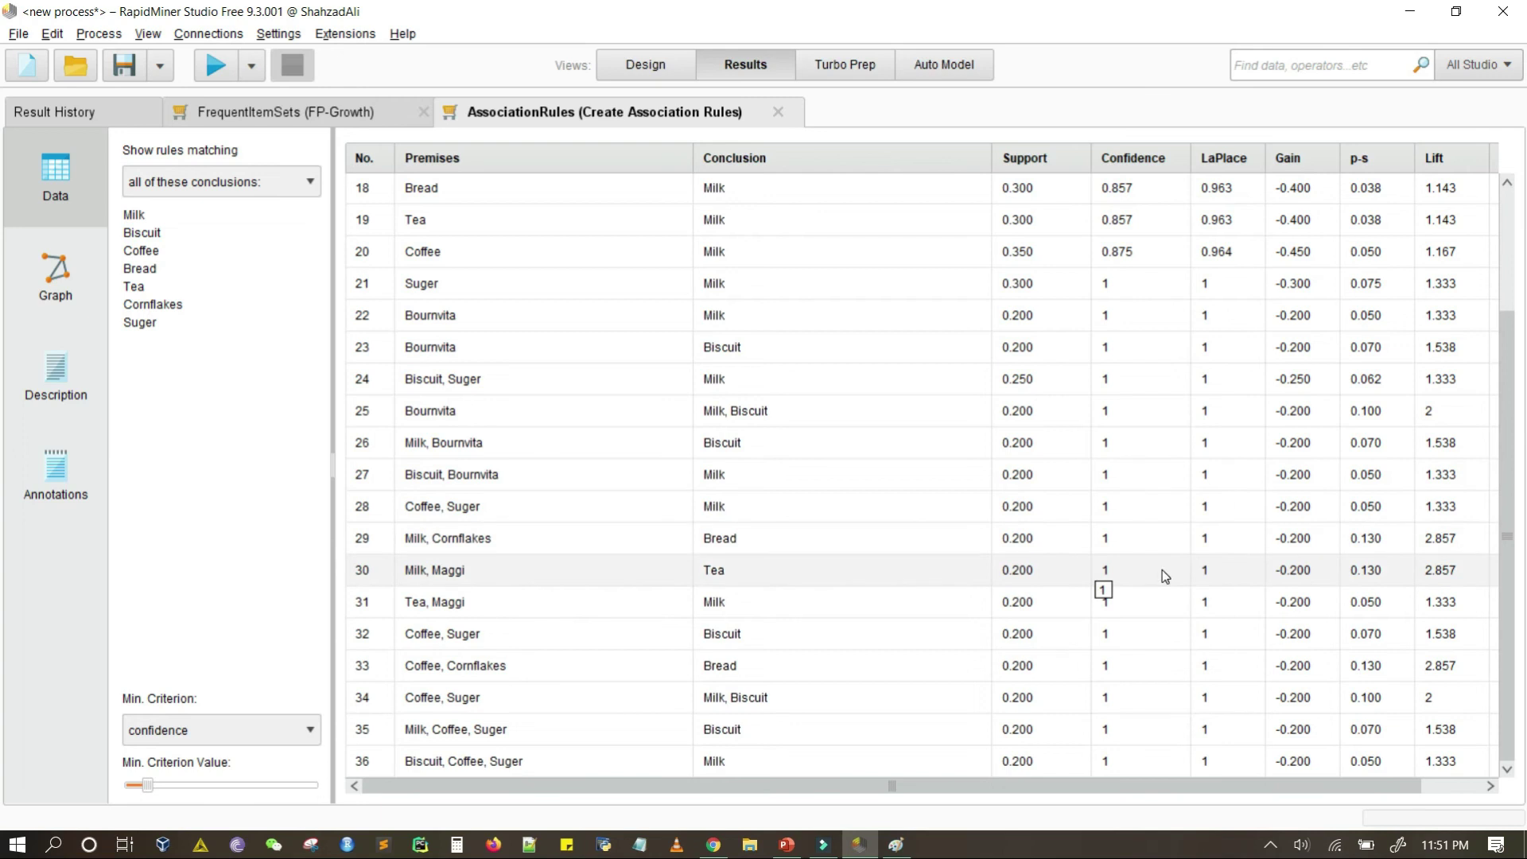
left_click(69, 266)
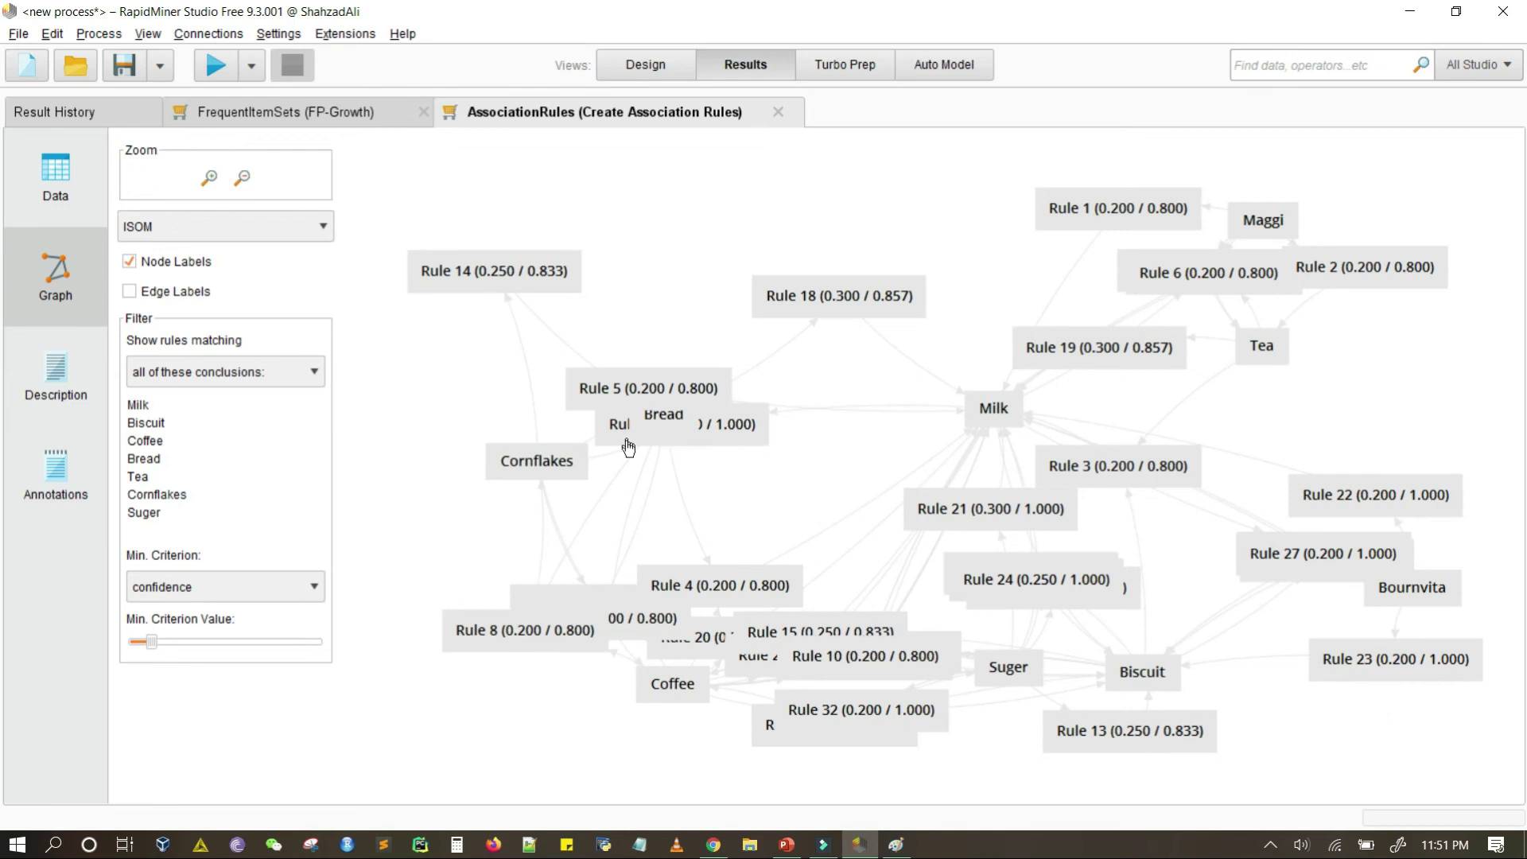
left_click(151, 407)
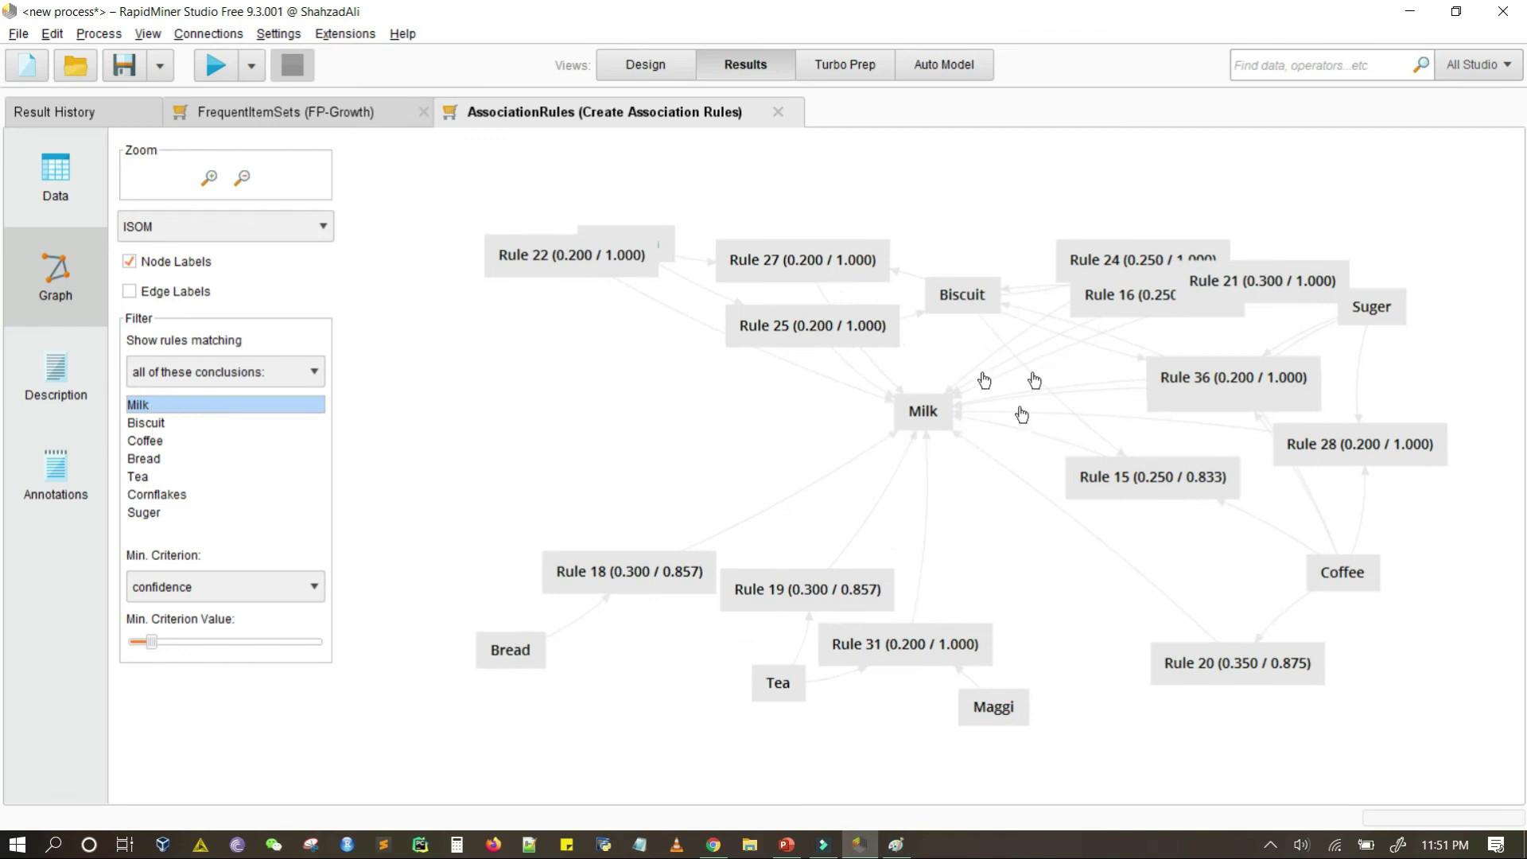
Filter the rules graph by one conclusion at a time: Coffee, Bread, Tea, Suger, Cornflakes and Bread again
left_click(151, 441)
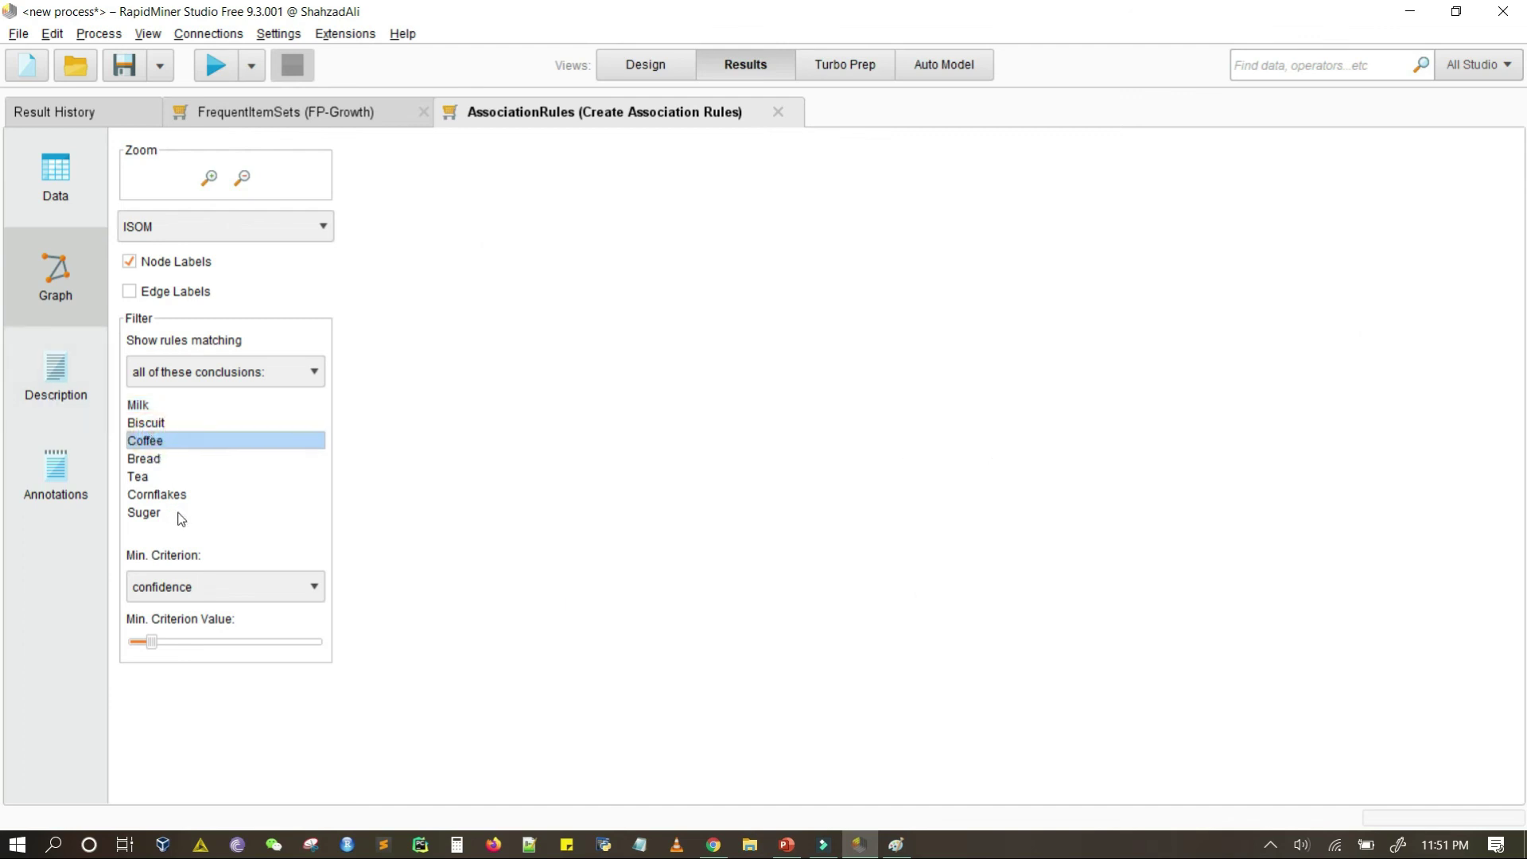
left_click(150, 461)
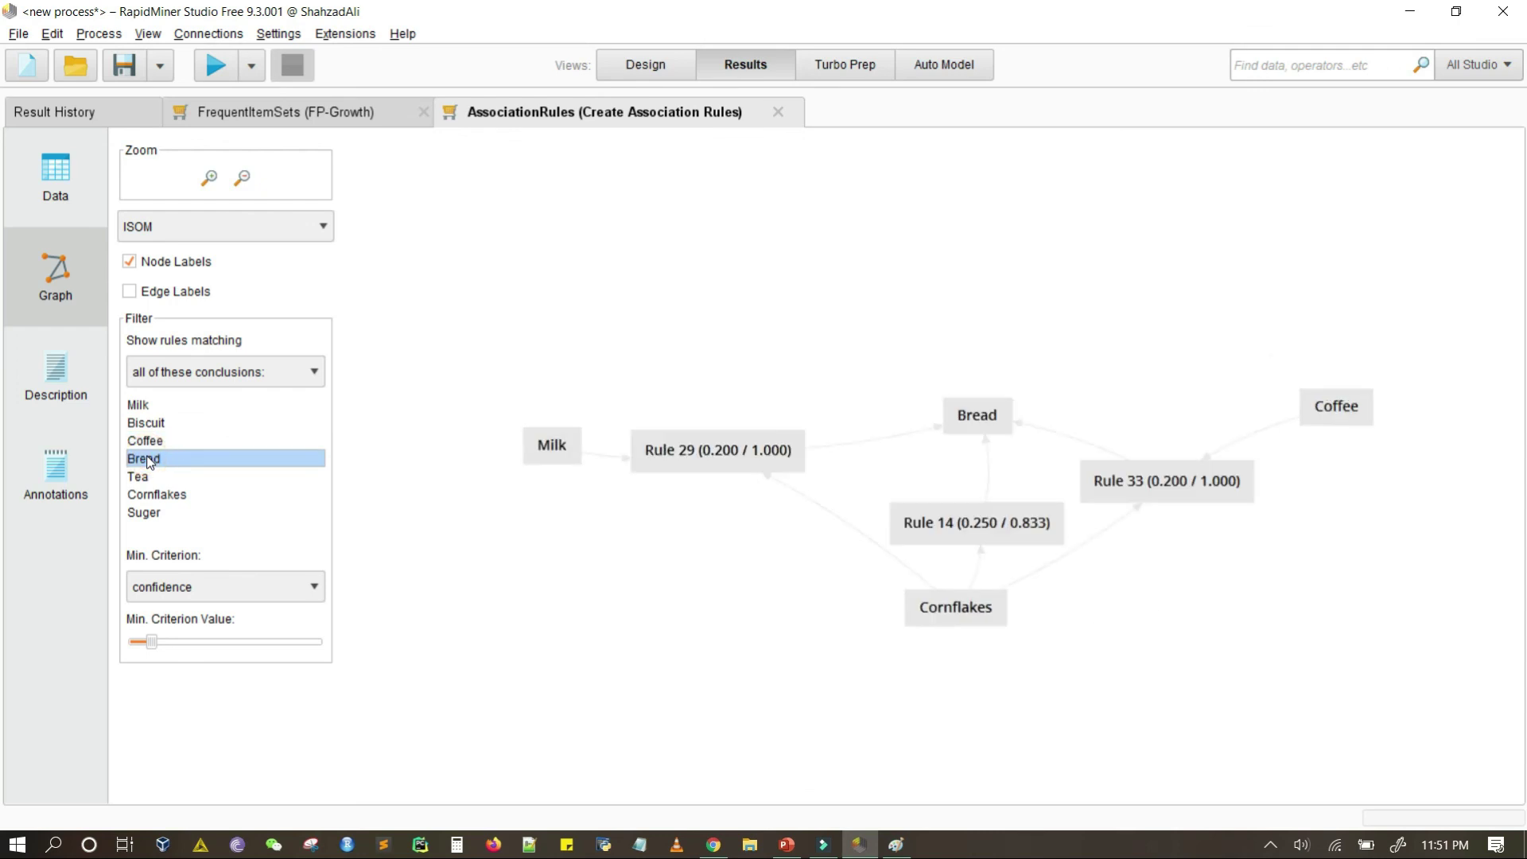
left_click(145, 477)
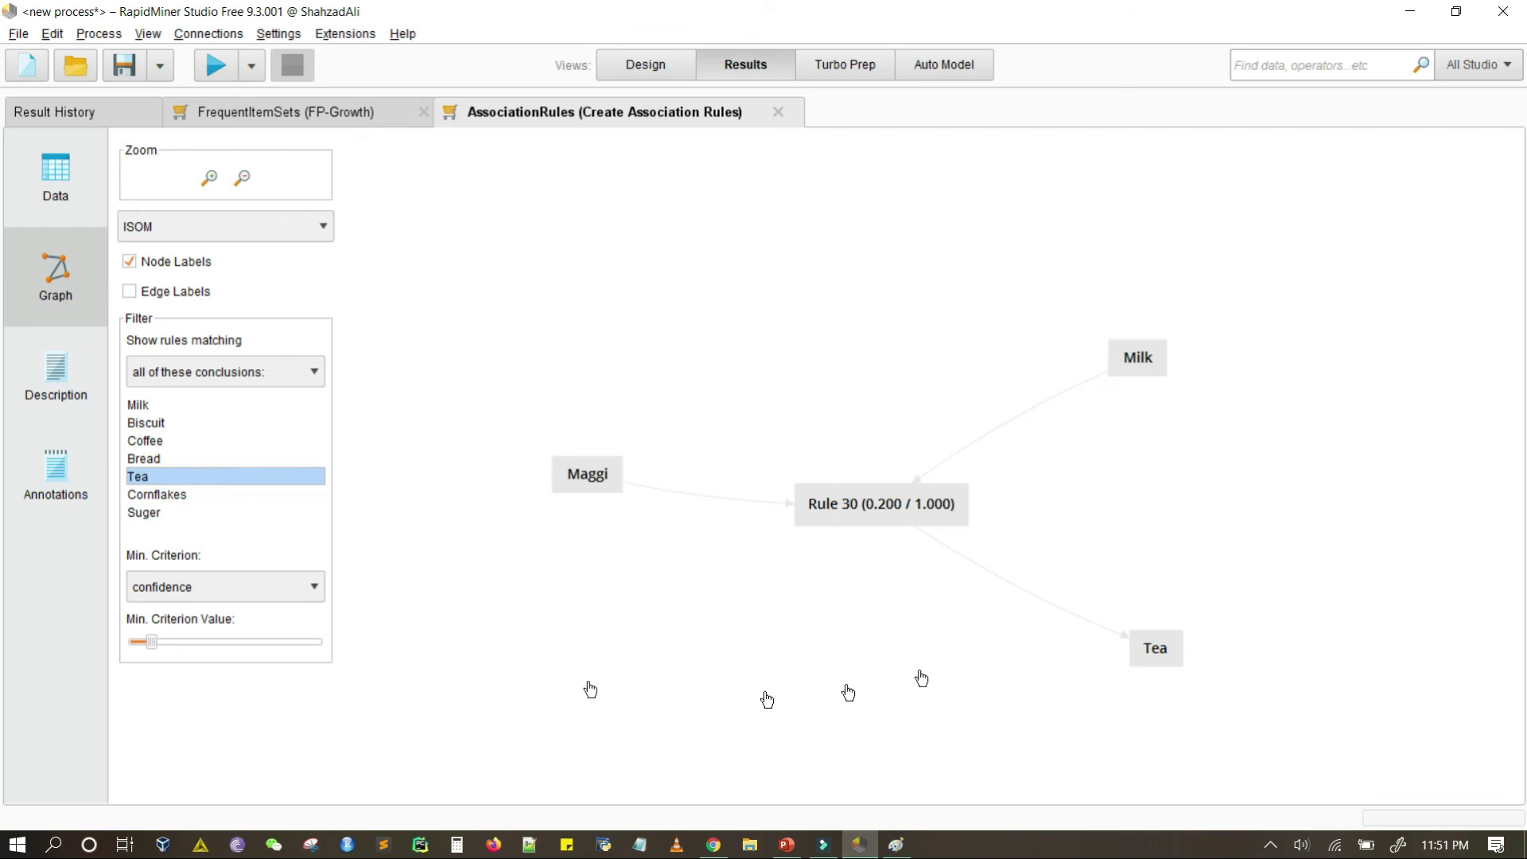
left_click(144, 516)
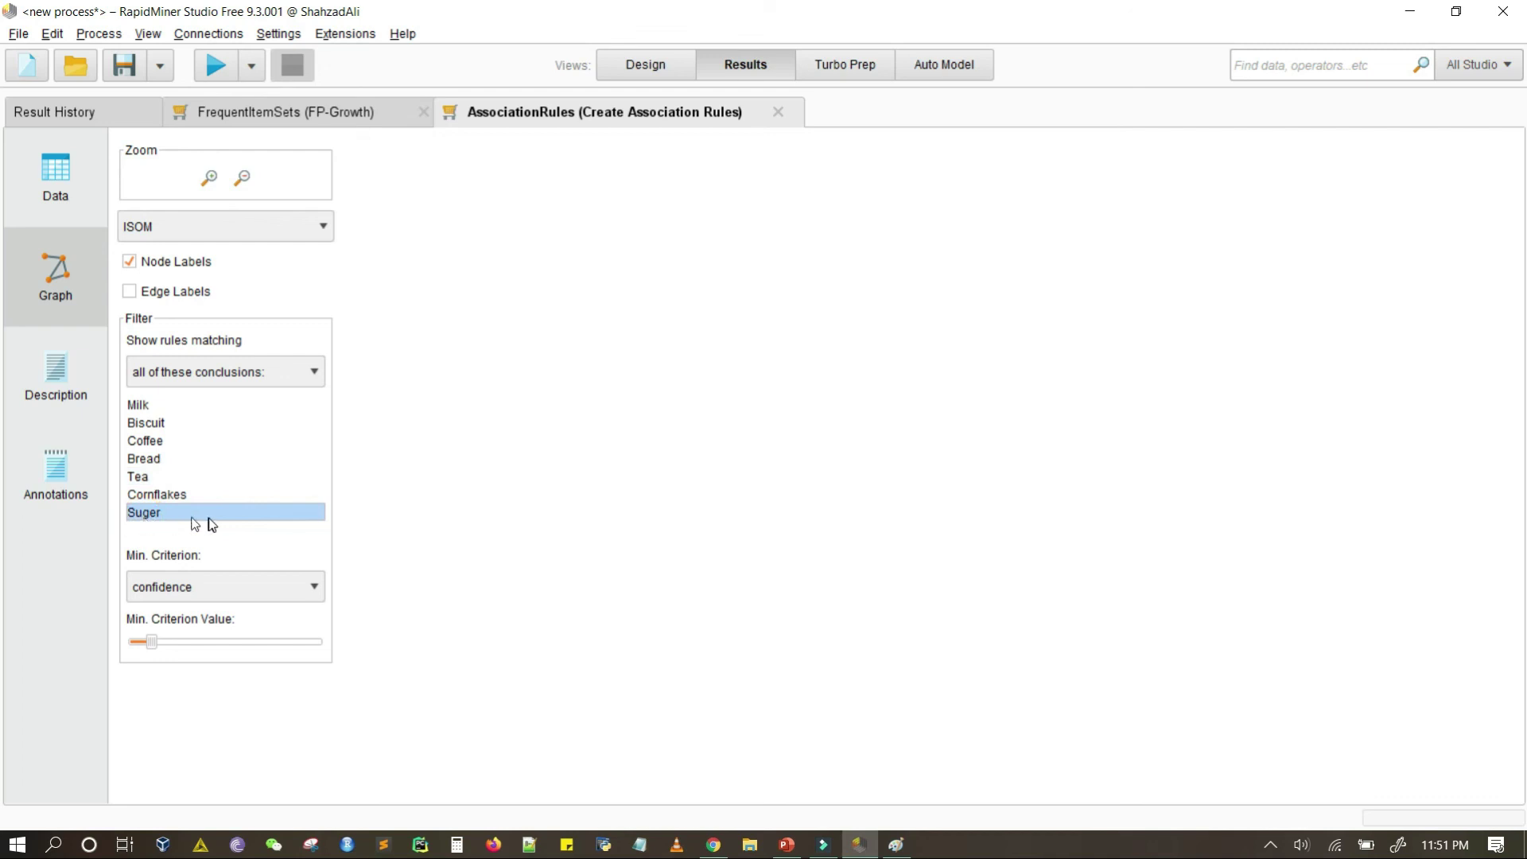
left_click(158, 496)
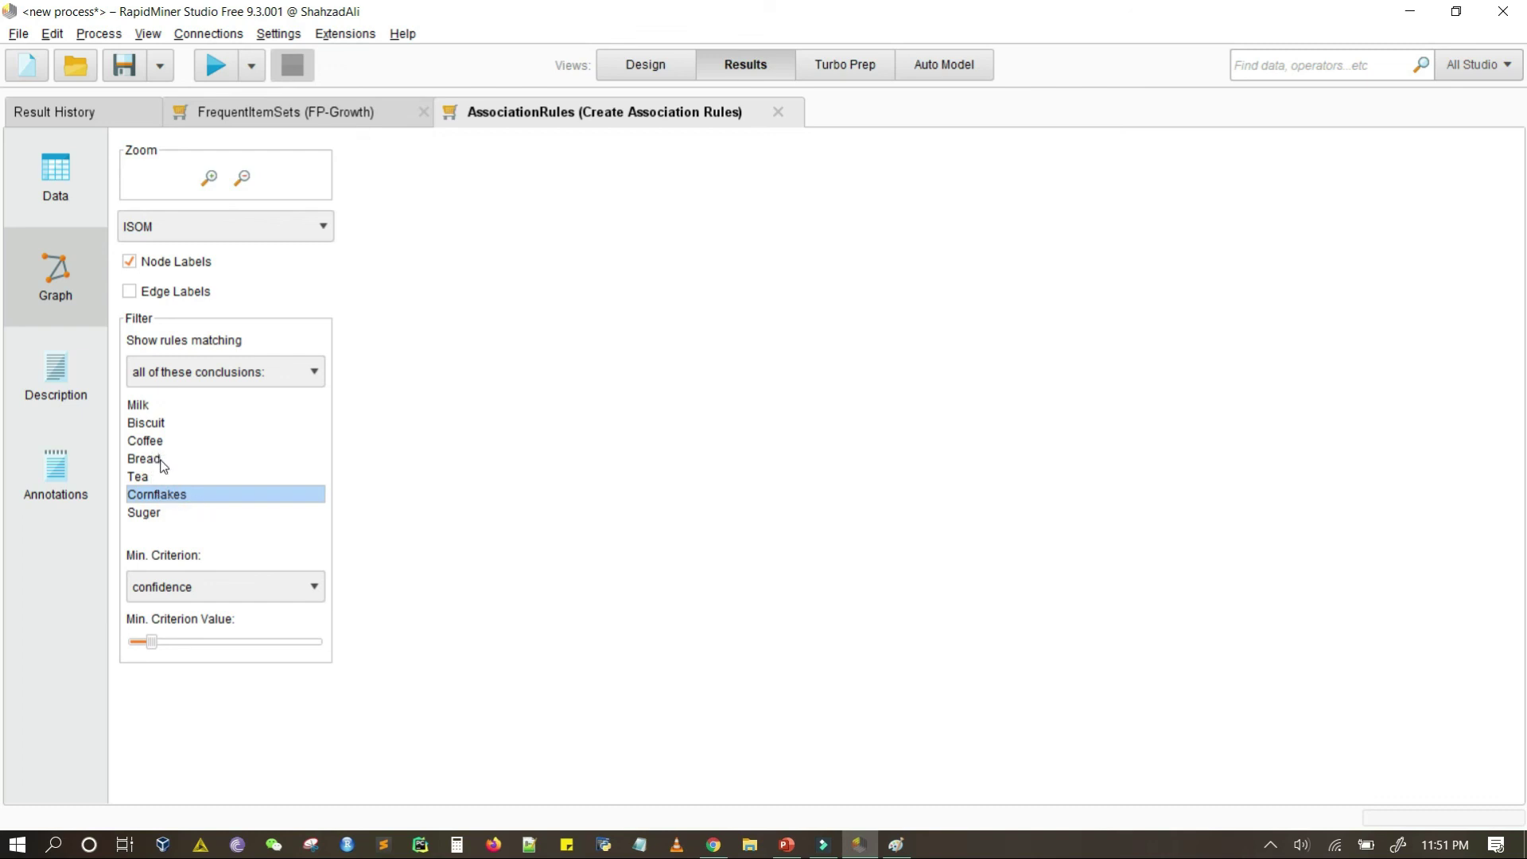
left_click(161, 463)
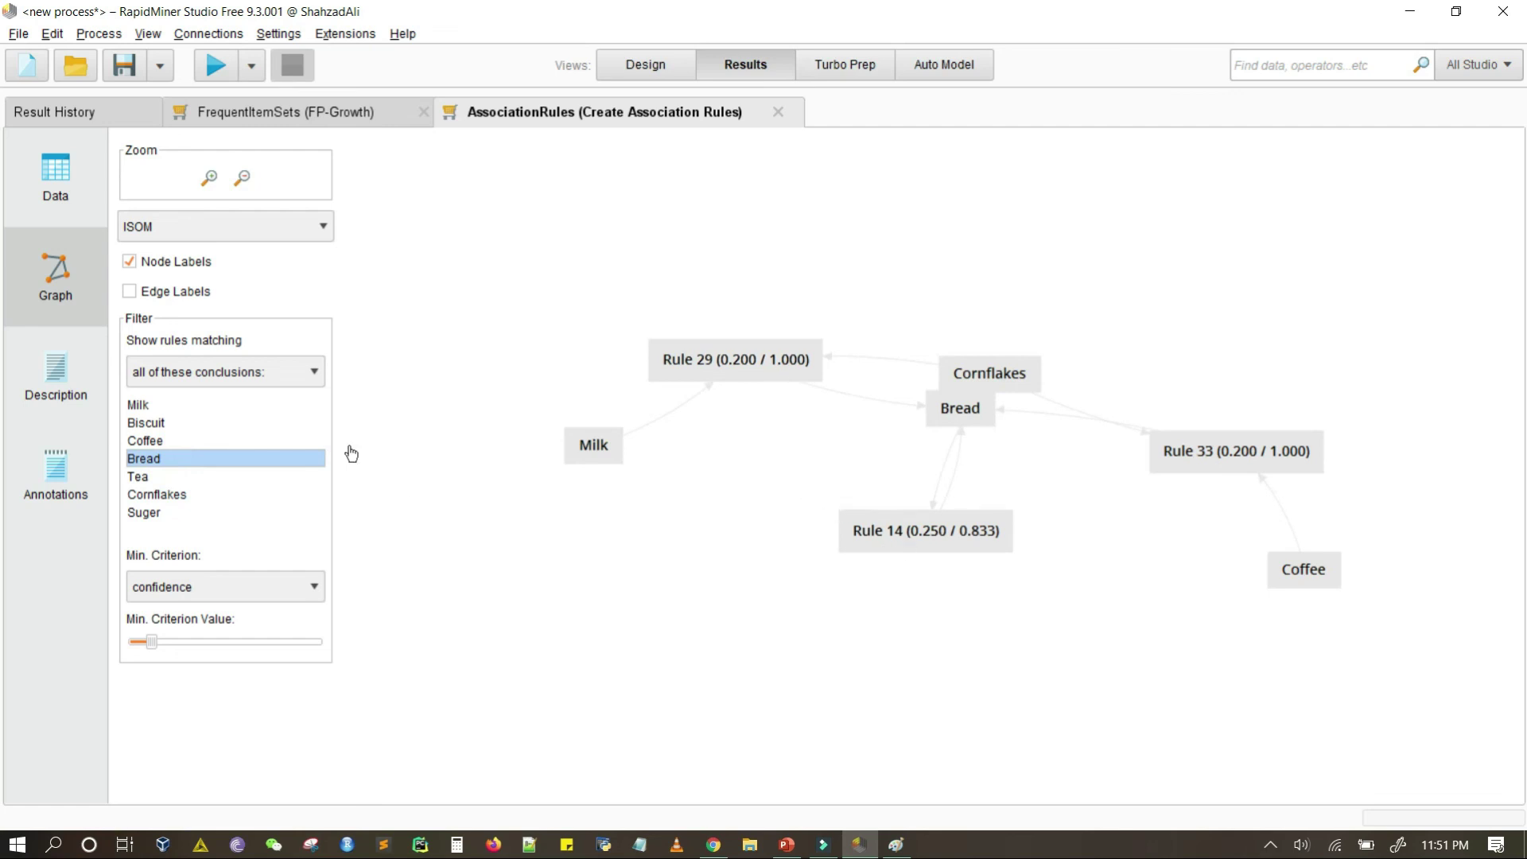
Show the text description of the association rules and read through the full list with confidence values
left_click(81, 377)
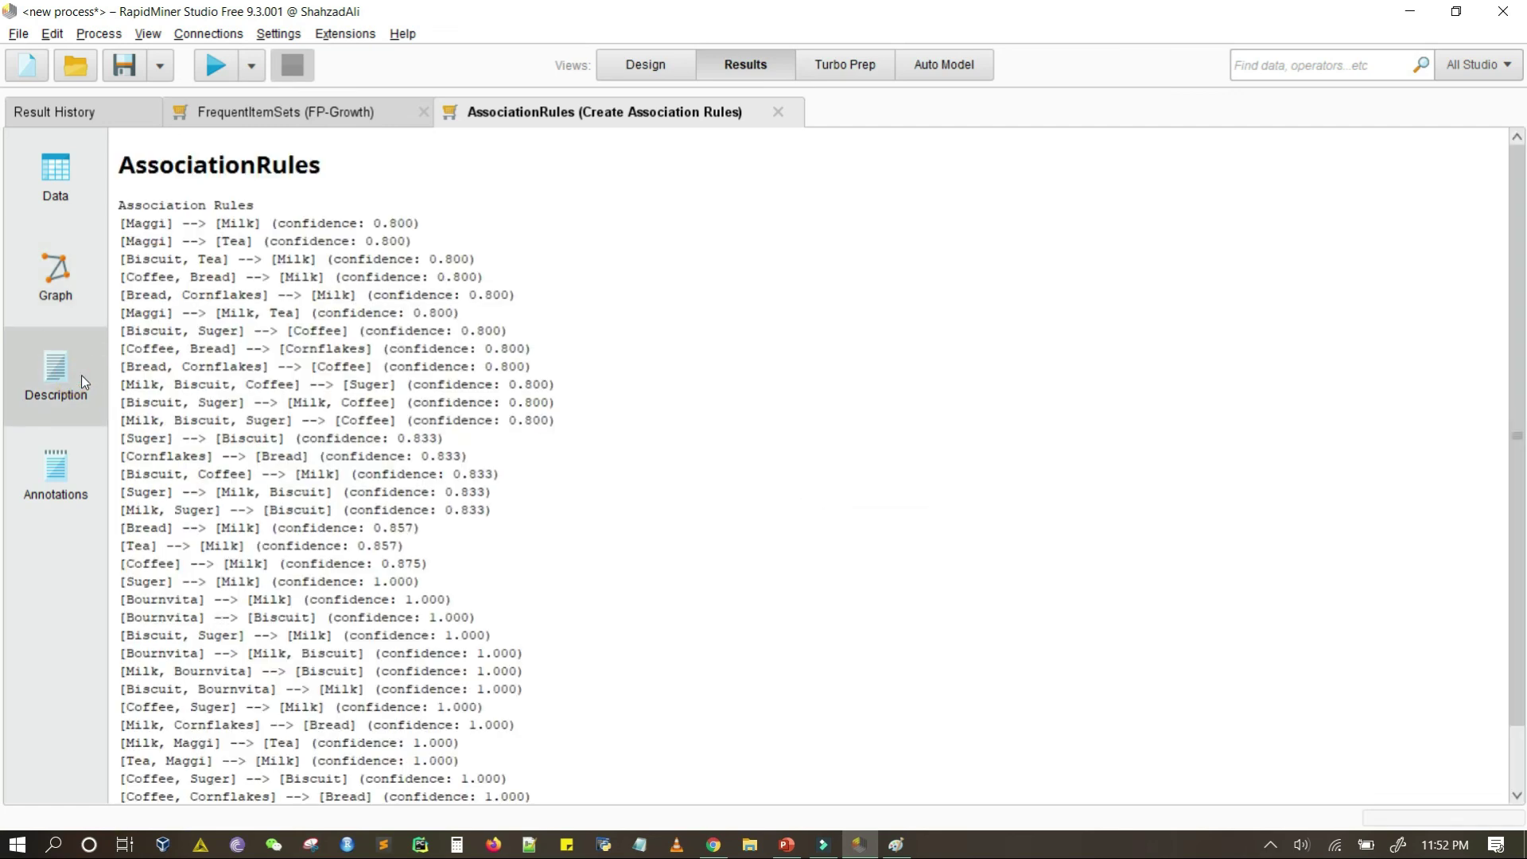
scroll(454, 514, "down", 1)
scroll(455, 514, "up", 1)
scroll(358, 597, "down", 2)
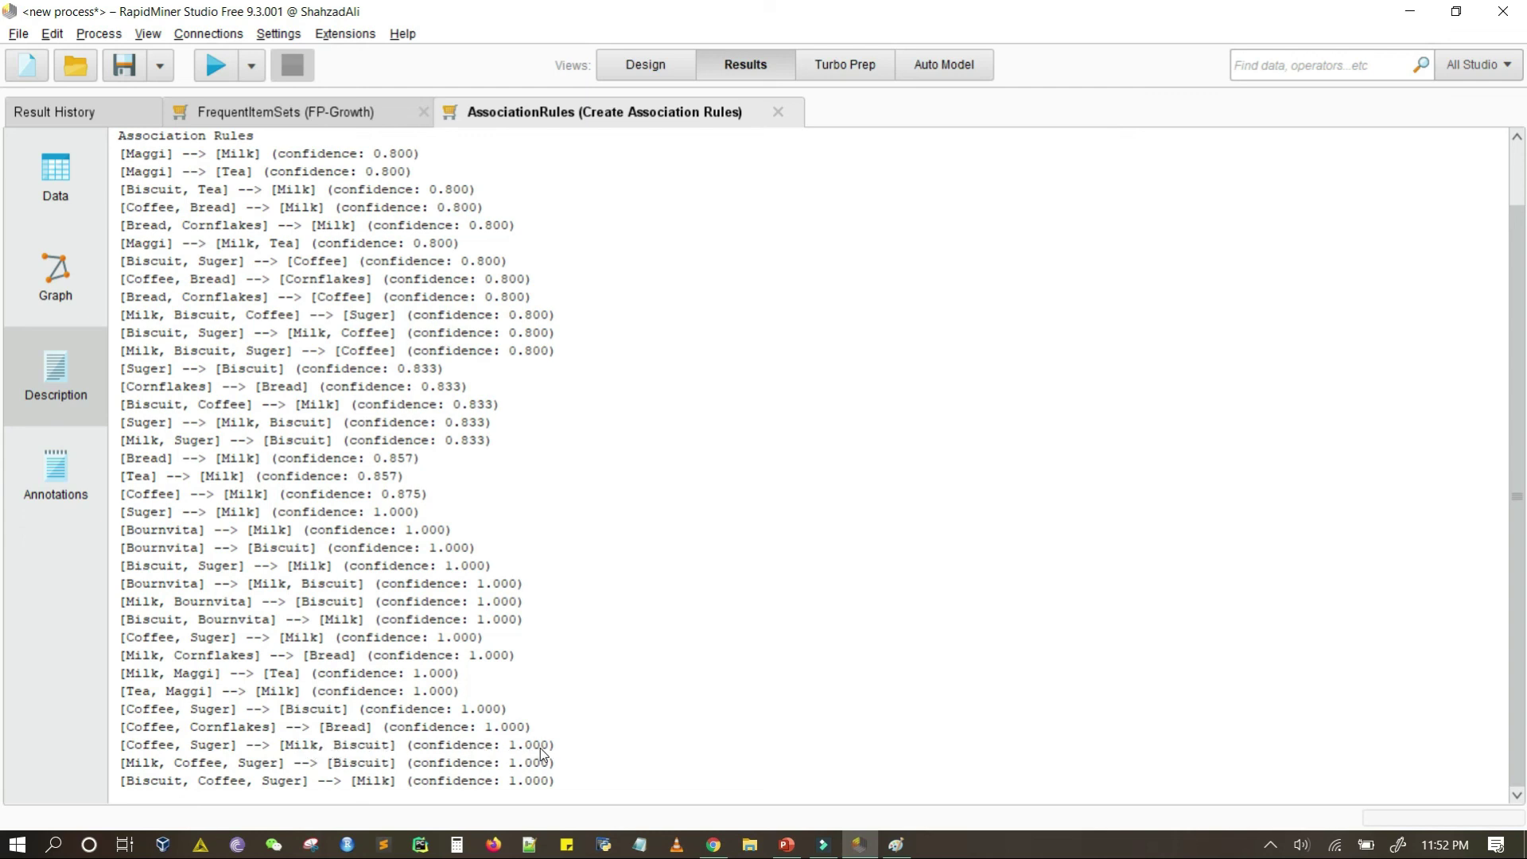
scroll(541, 763, "up", 2)
In the rules data table, raise the minimum confidence filter to about mid-range and lower it to about a quarter of the range
left_click(72, 182)
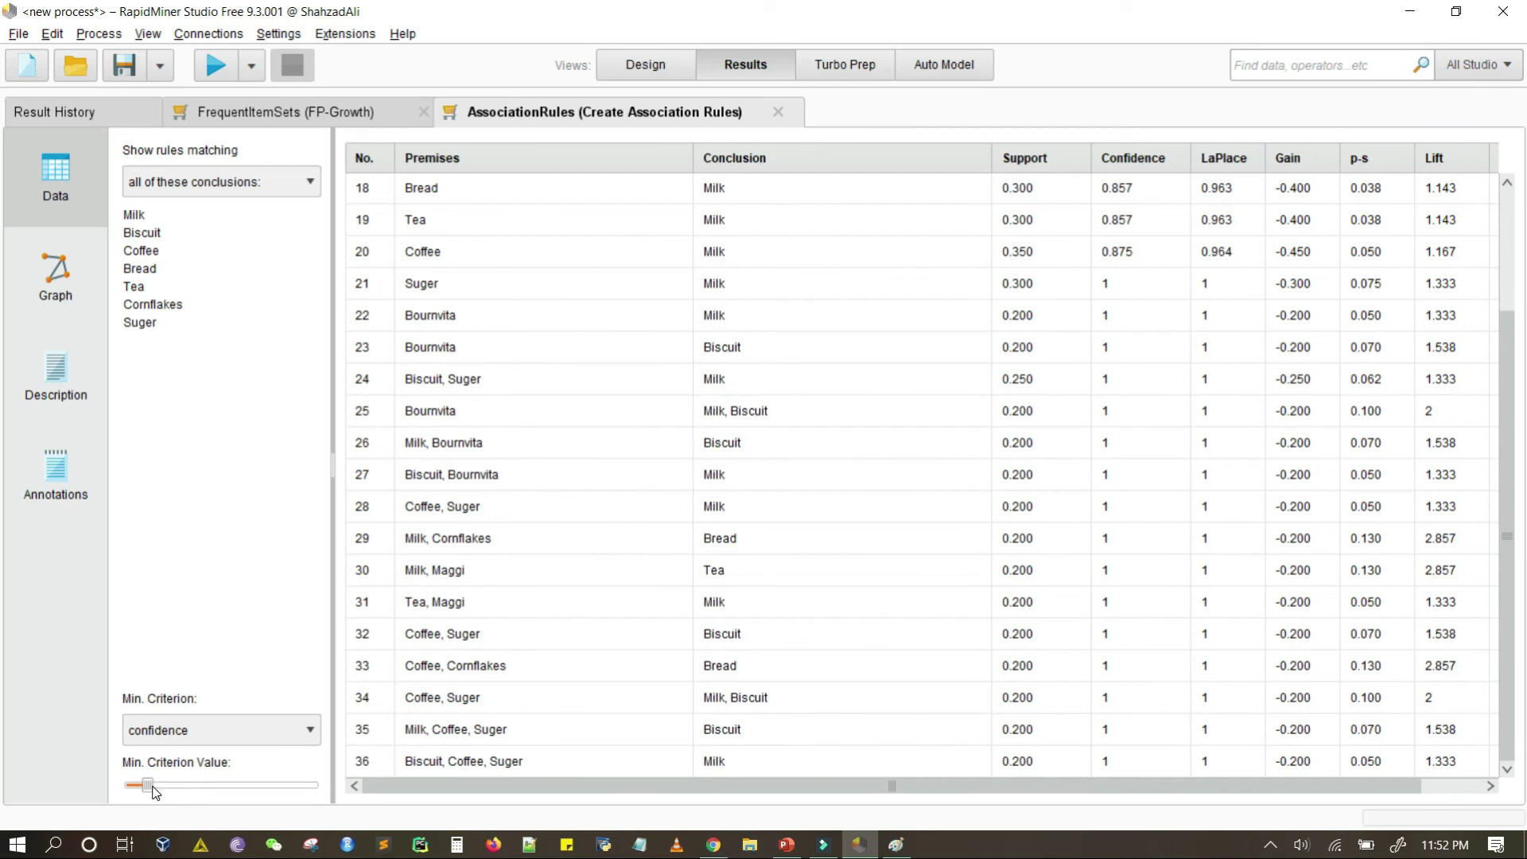
left_click_drag(158, 786, 164, 787)
left_click(213, 746)
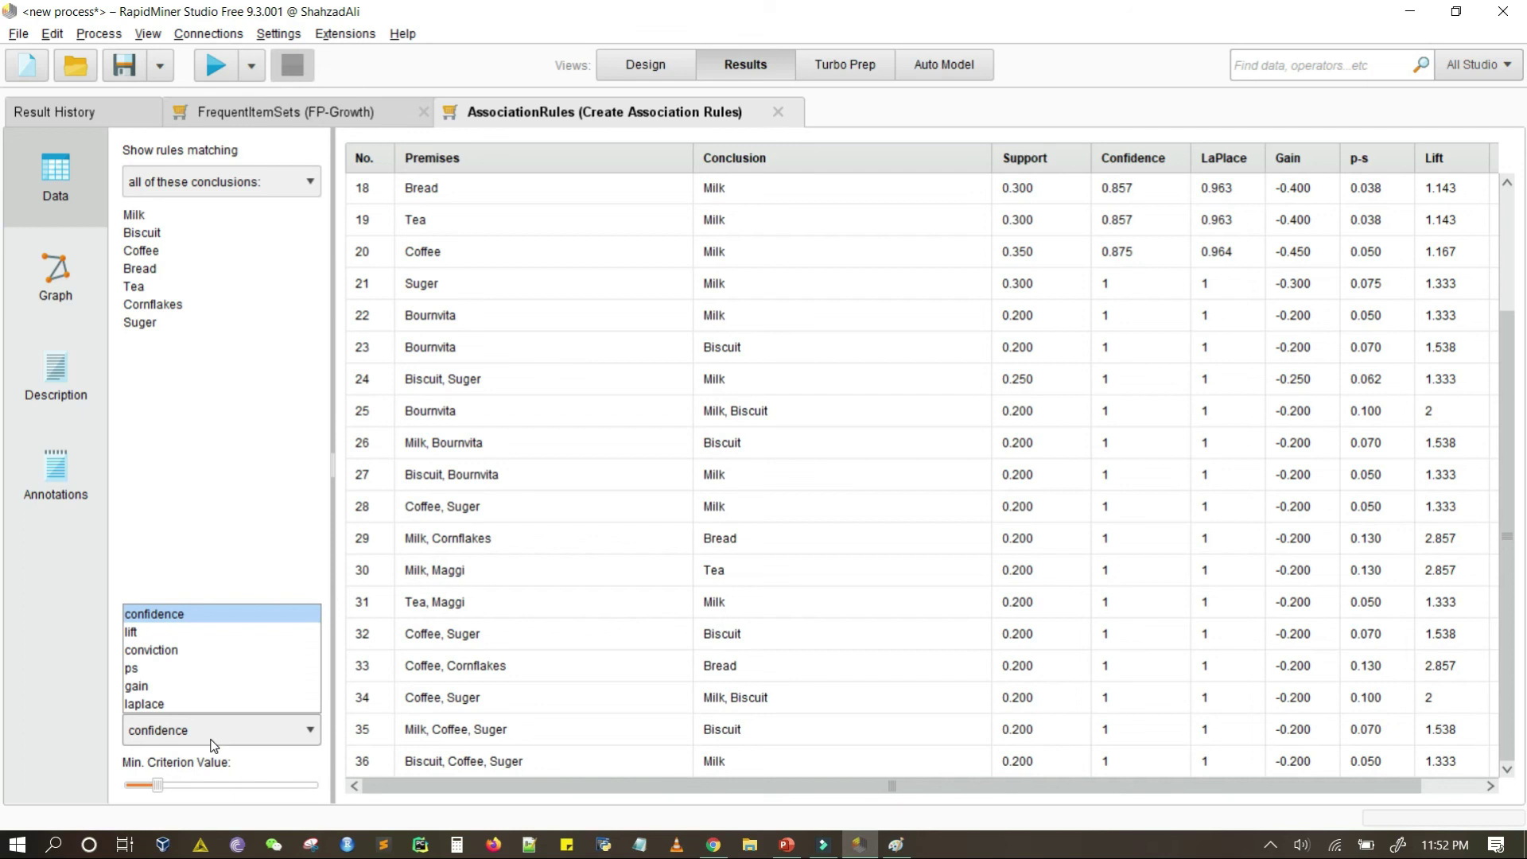
left_click_drag(162, 787, 229, 788)
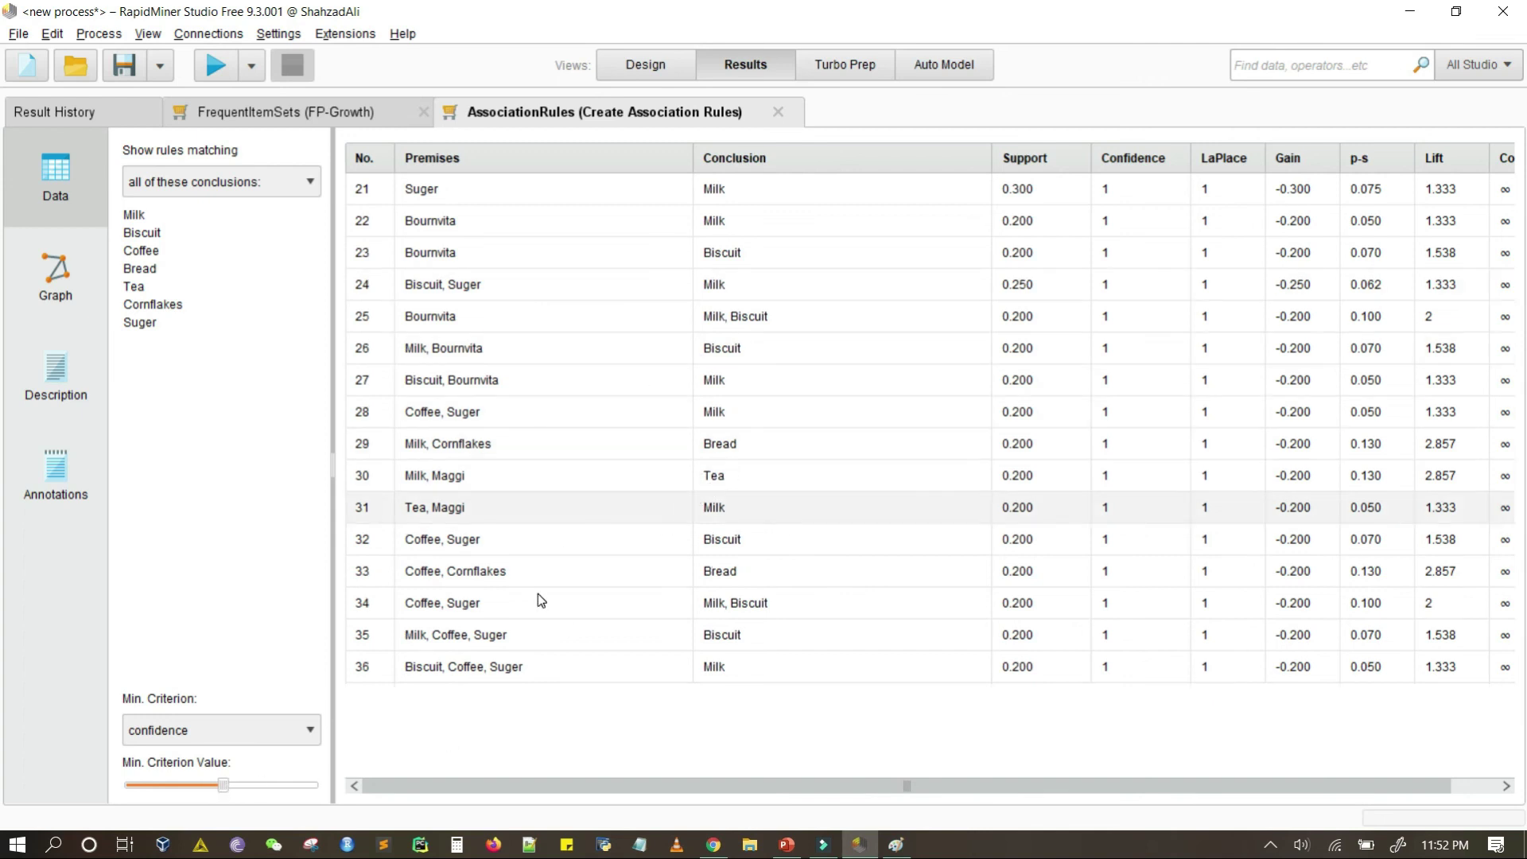
left_click_drag(229, 788, 171, 785)
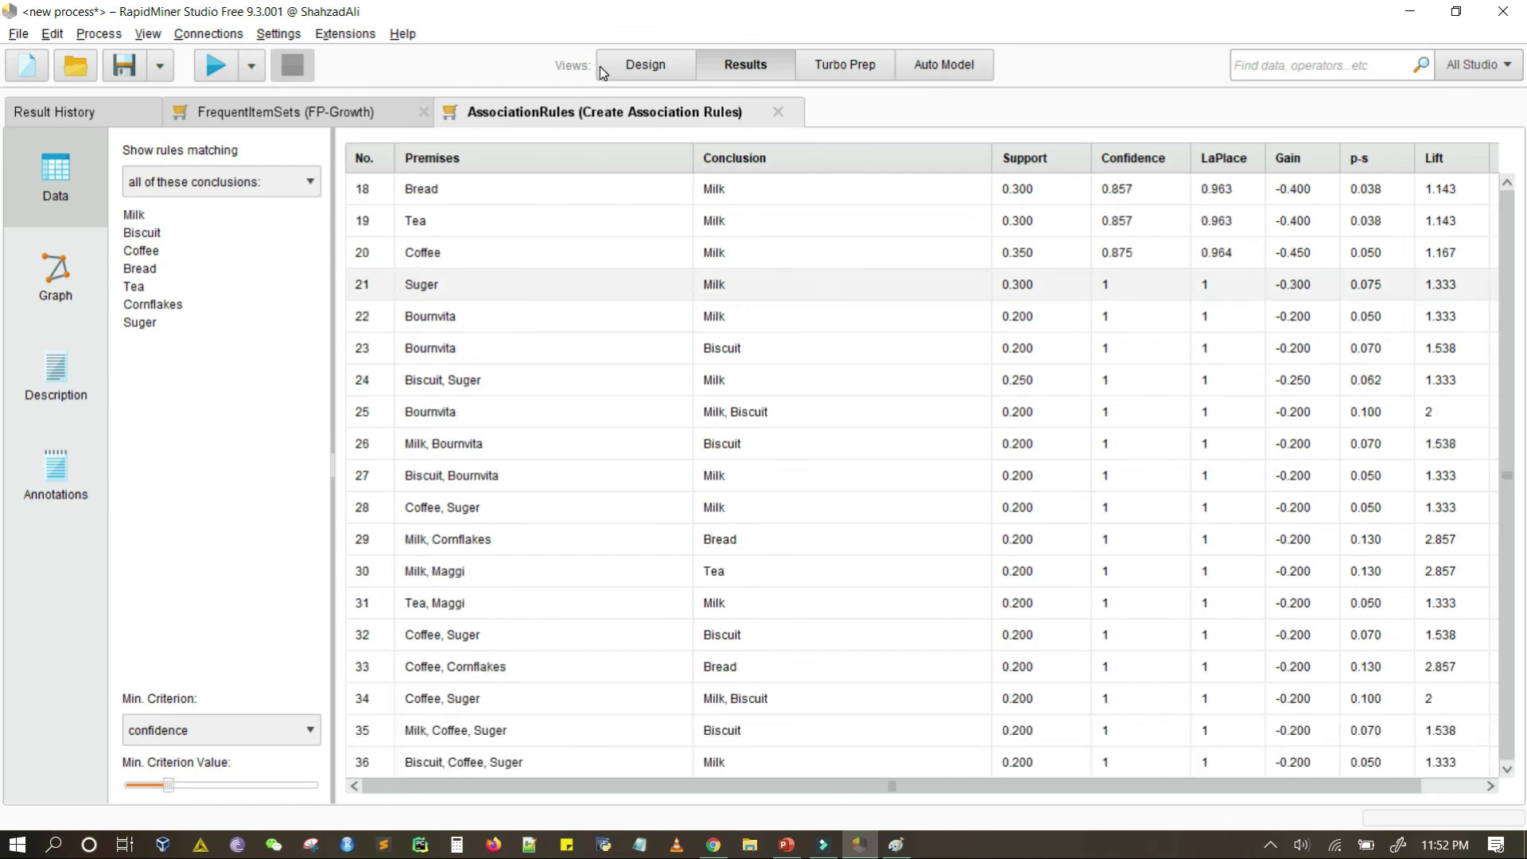
Return to the process design, move Create Association Rules up level with the result ports, and show its parameters
left_click(647, 65)
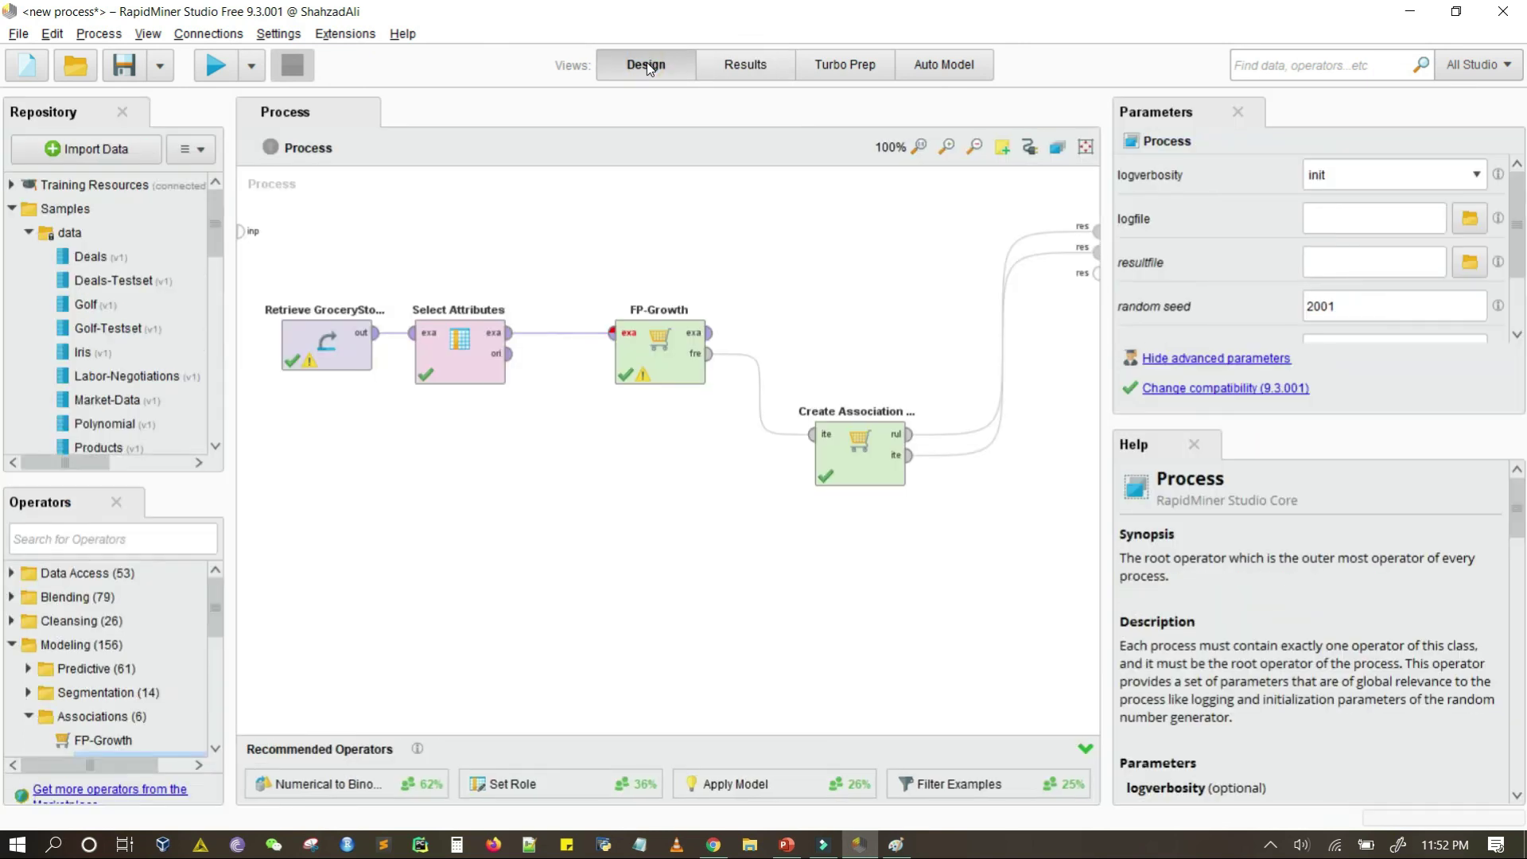
left_click_drag(838, 428, 836, 273)
left_click(850, 293)
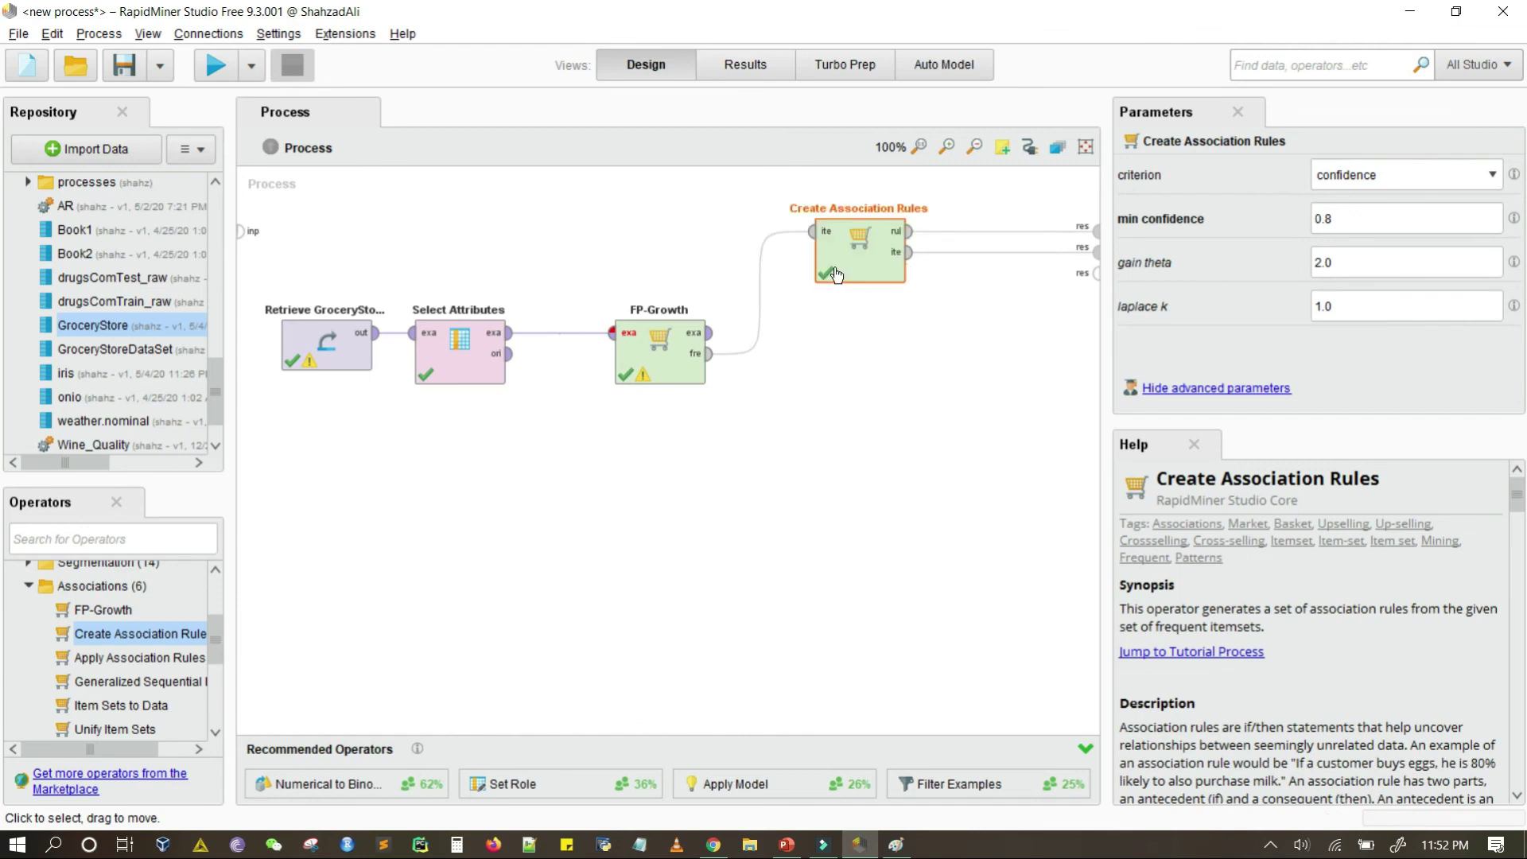